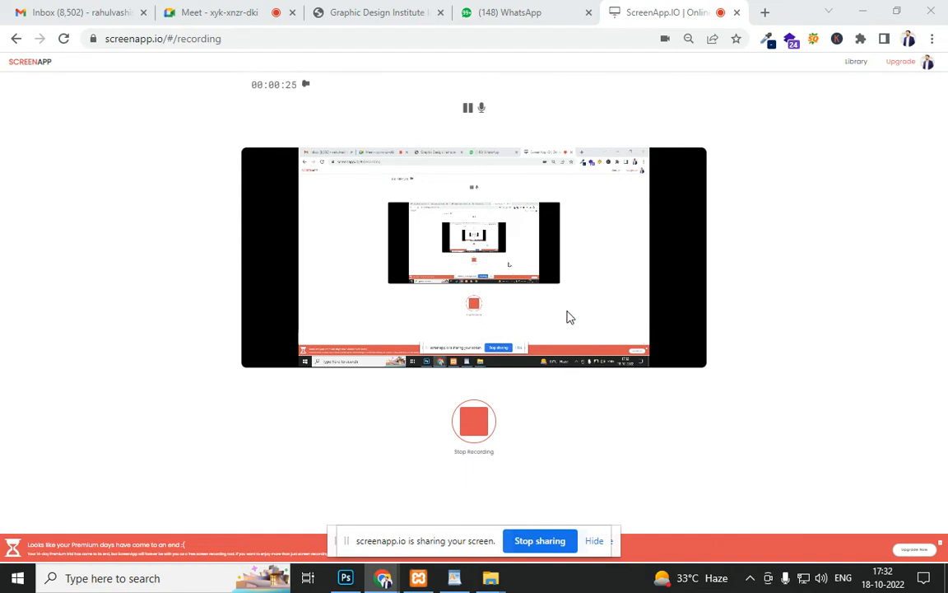
pyautogui.click(522, 17)
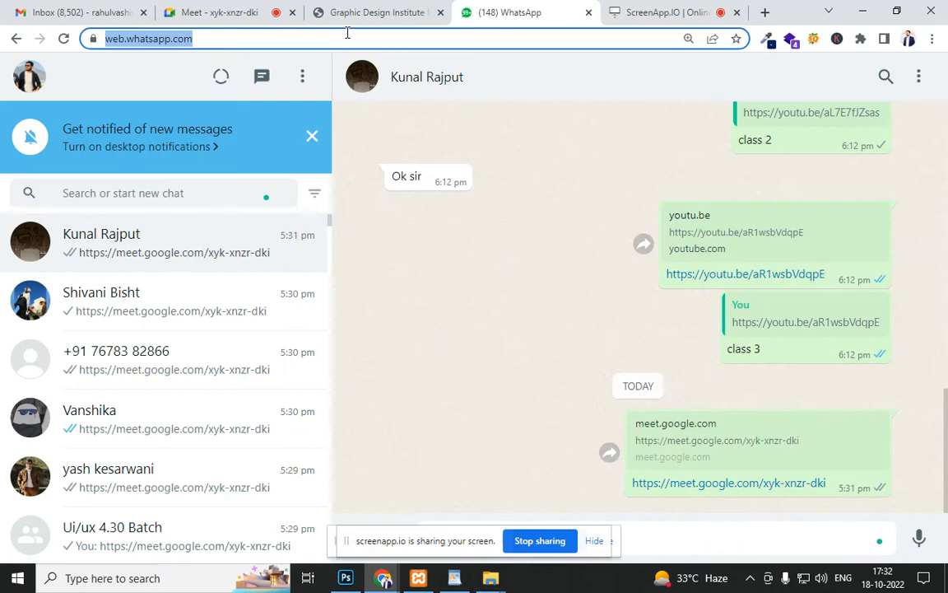
pyautogui.click(369, 19)
pyautogui.click(218, 13)
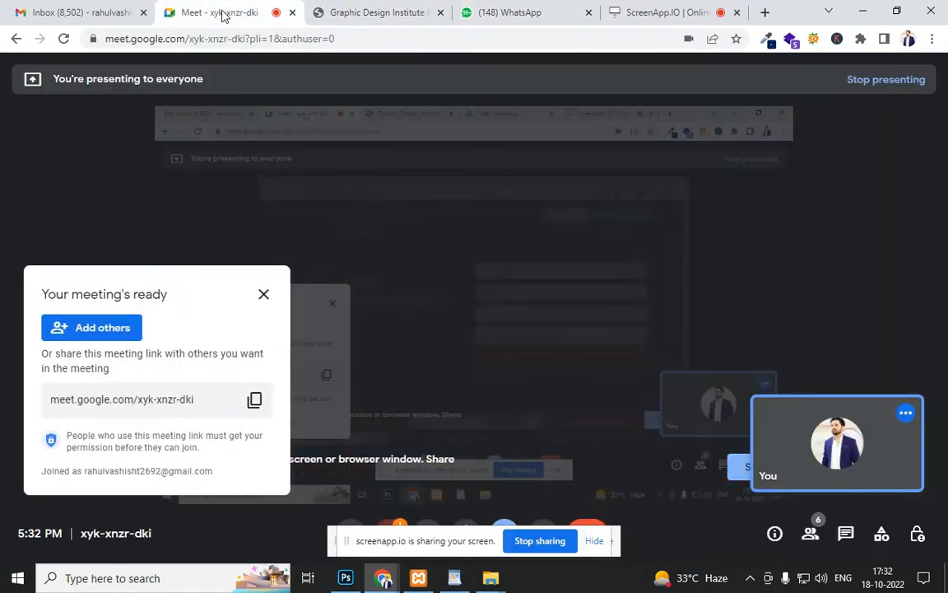
pyautogui.hotkey('alt', 'Tab')
pyautogui.hotkey('alt', 'Tab')
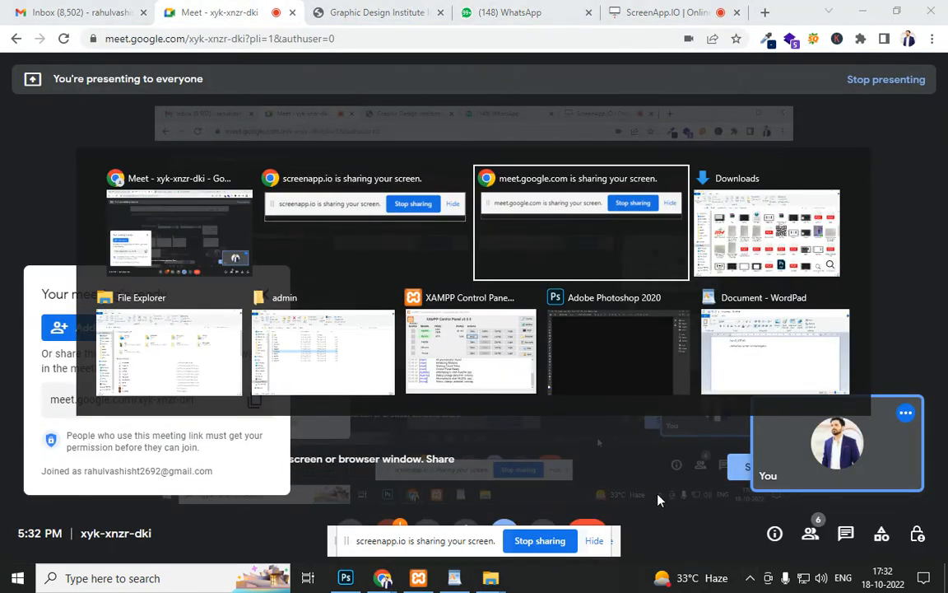
pyautogui.hotkey('alt', 'Tab')
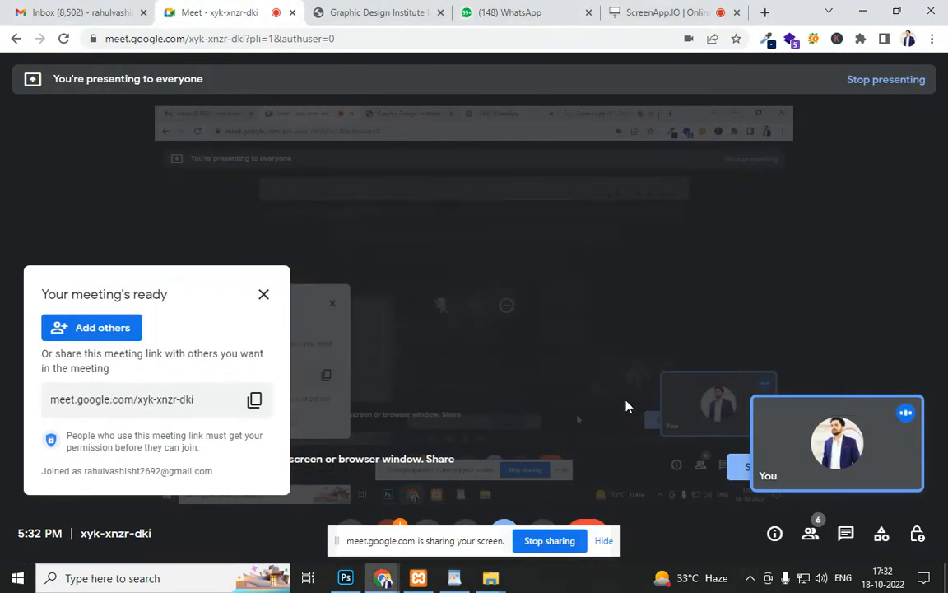
pyautogui.click(765, 12)
pyautogui.click(591, 38)
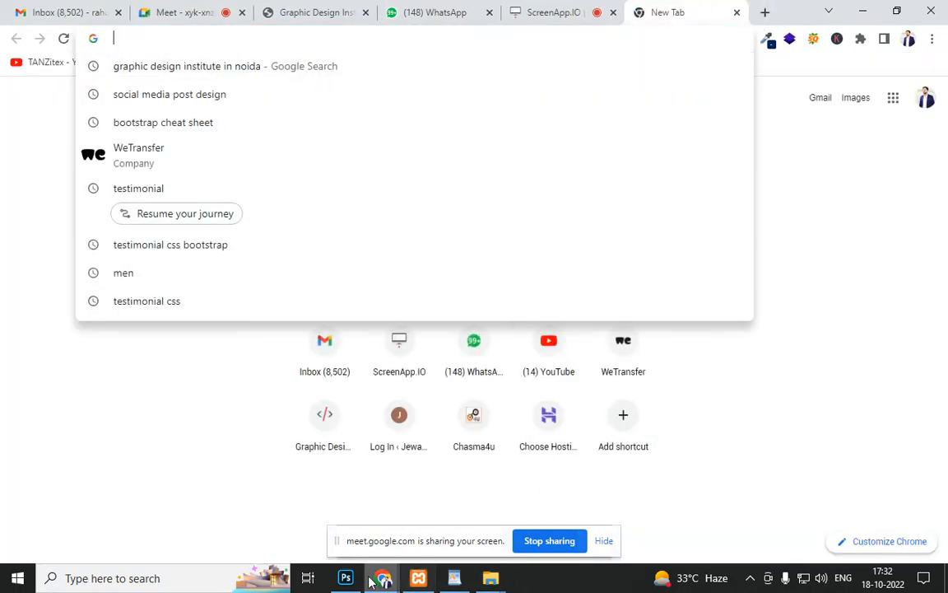
# Launch Adobe Illustrator 2020
pyautogui.click(82, 581)
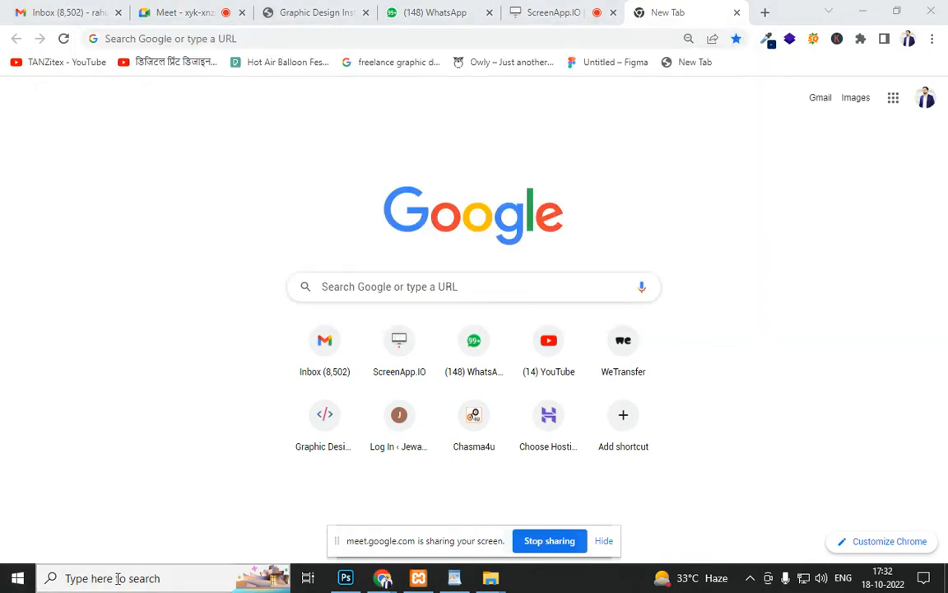
pyautogui.write('ill')
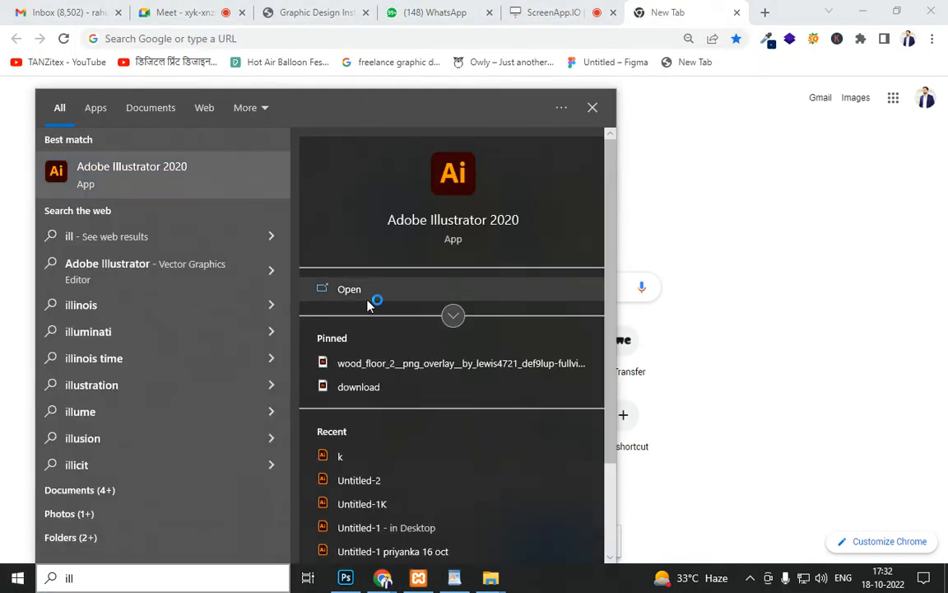
pyautogui.click(370, 290)
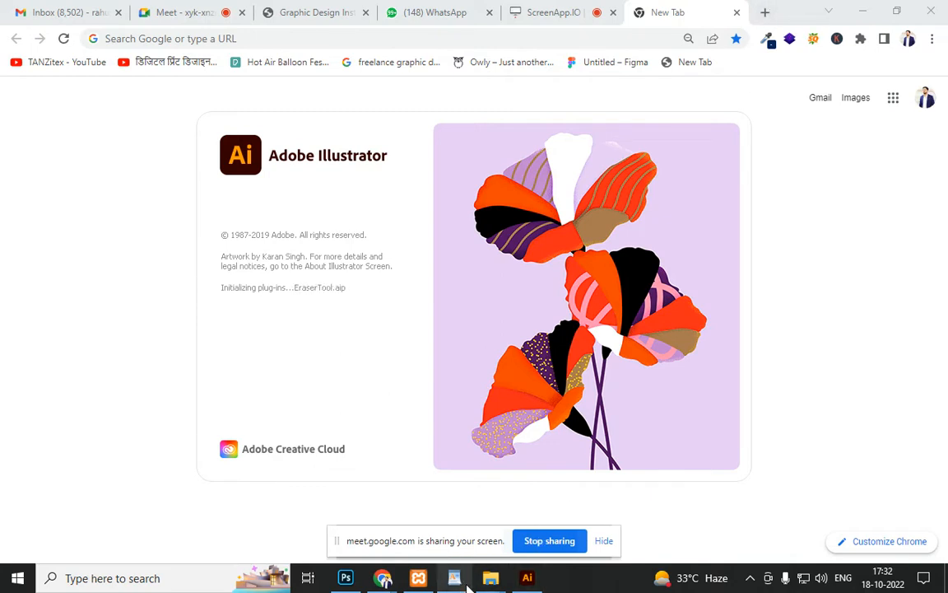
pyautogui.click(758, 8)
pyautogui.click(765, 12)
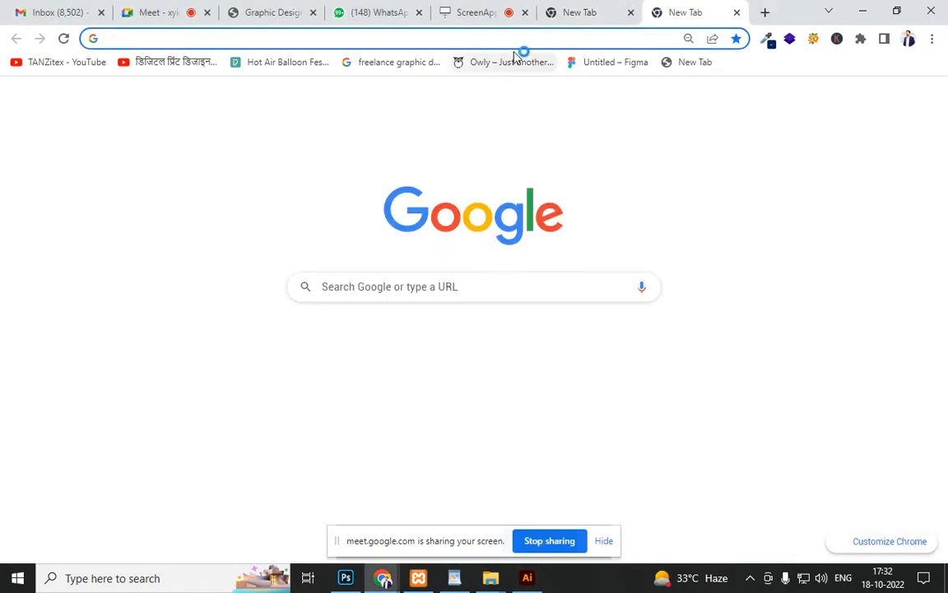
pyautogui.click(433, 288)
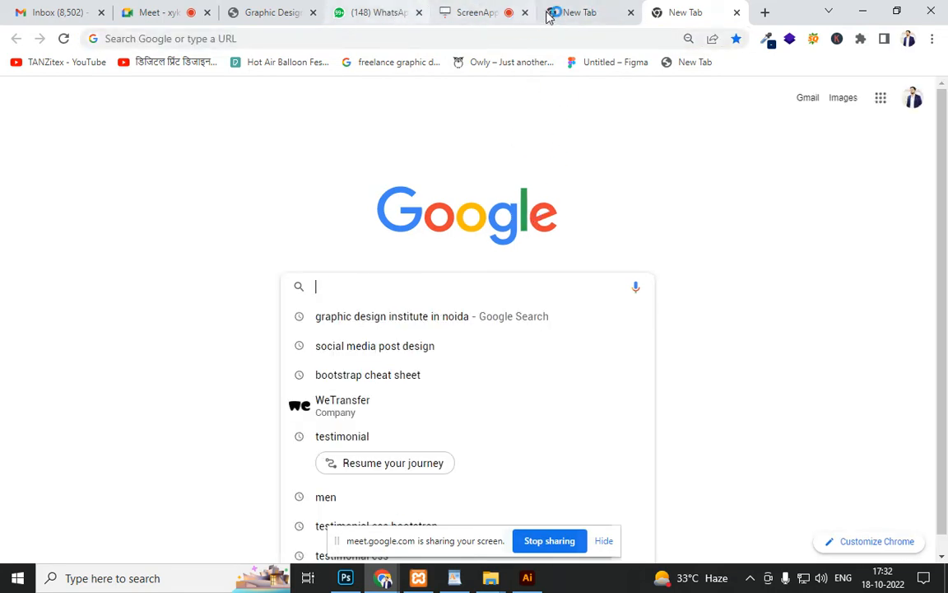
pyautogui.click(503, 9)
pyautogui.click(266, 18)
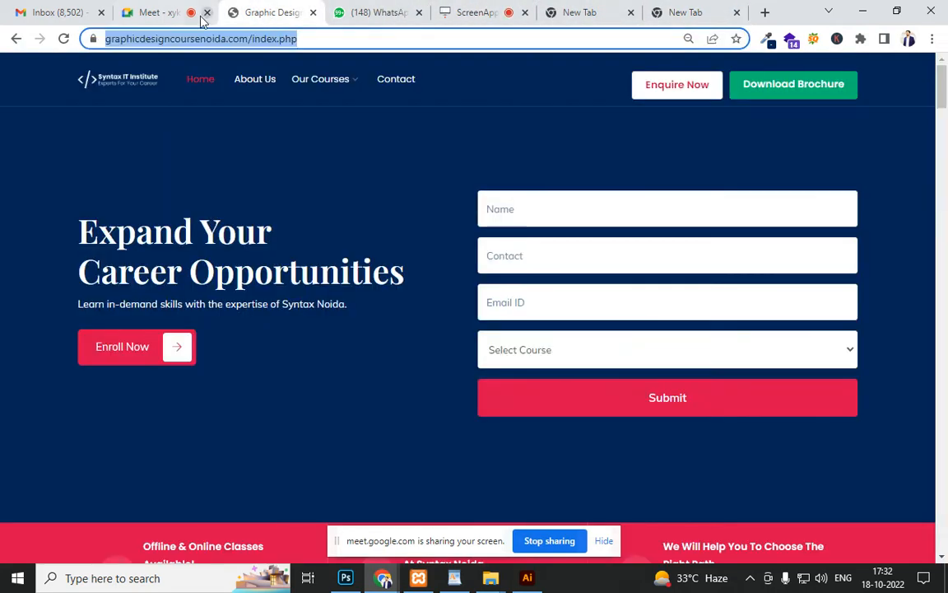
pyautogui.click(190, 12)
pyautogui.click(629, 138)
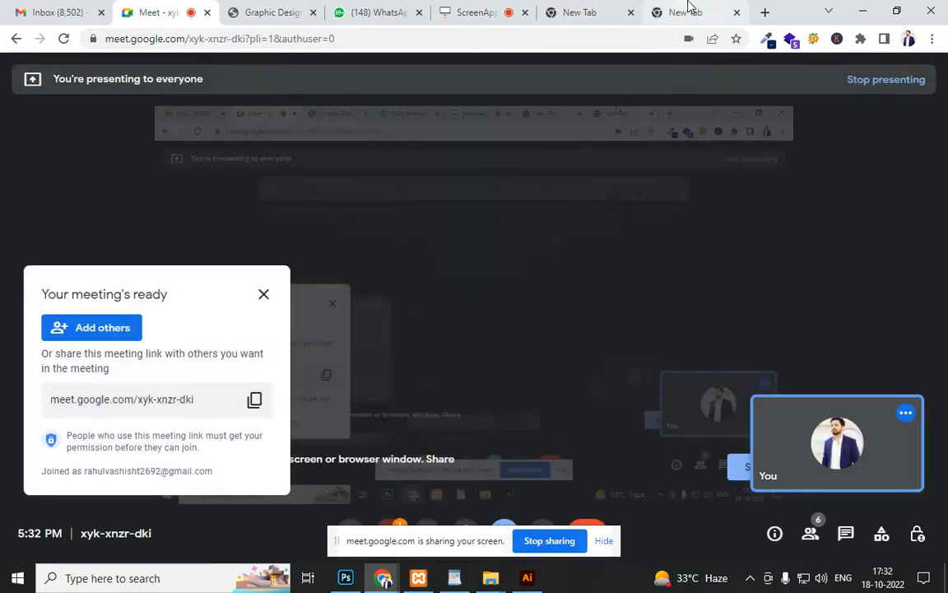
# Search Google for "contact us icon" in the empty browser tab
pyautogui.click(688, 11)
pyautogui.click(483, 39)
pyautogui.write('serv')
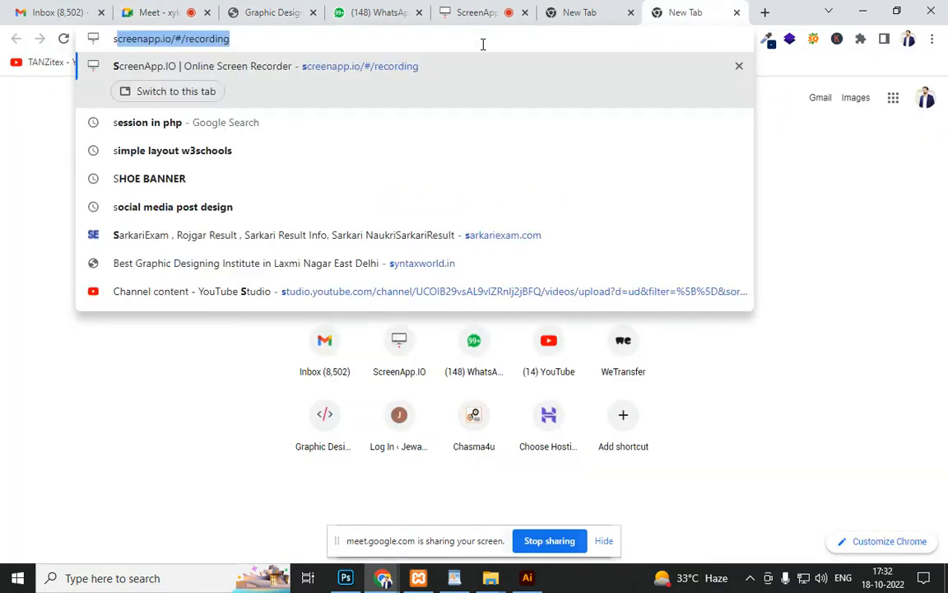
pyautogui.press('BackSpace')
pyautogui.press('BackSpace')
pyautogui.press('BackSpace')
pyautogui.press('BackSpace')
pyautogui.write('contact')
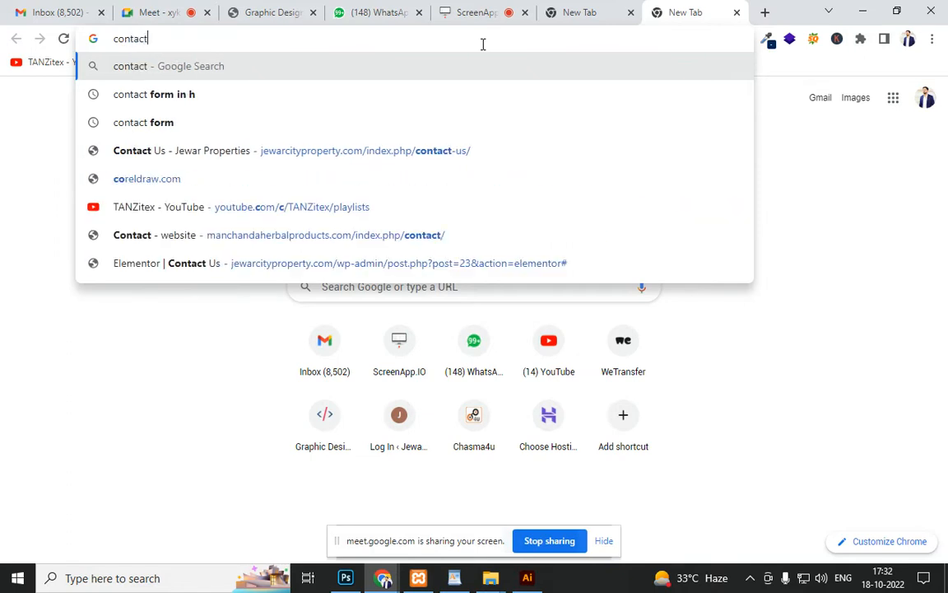
pyautogui.write(' us icon')
pyautogui.press('Return')
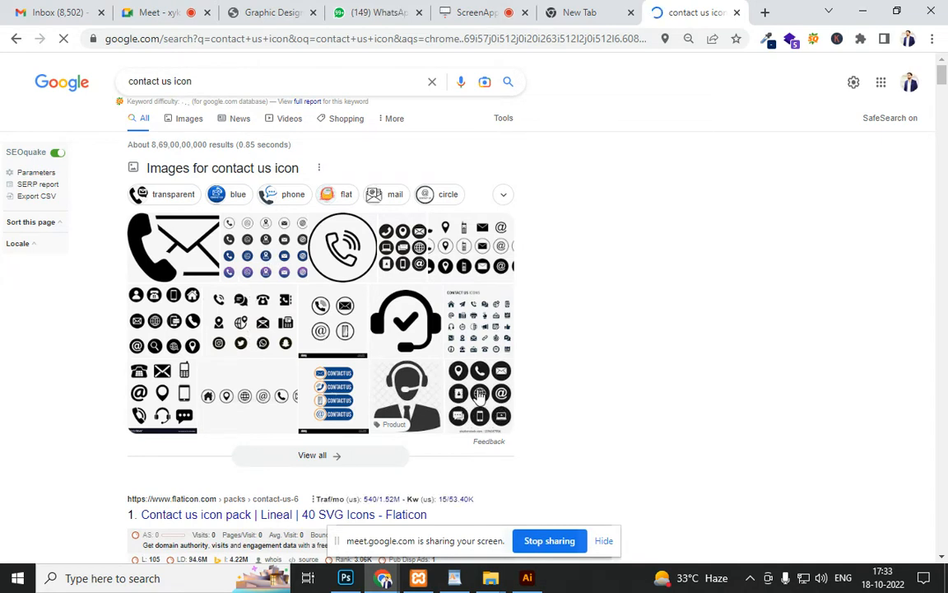
# Preview the set of nine round black contact icons and browse the image results for reference designs
pyautogui.doubleClick(468, 349)
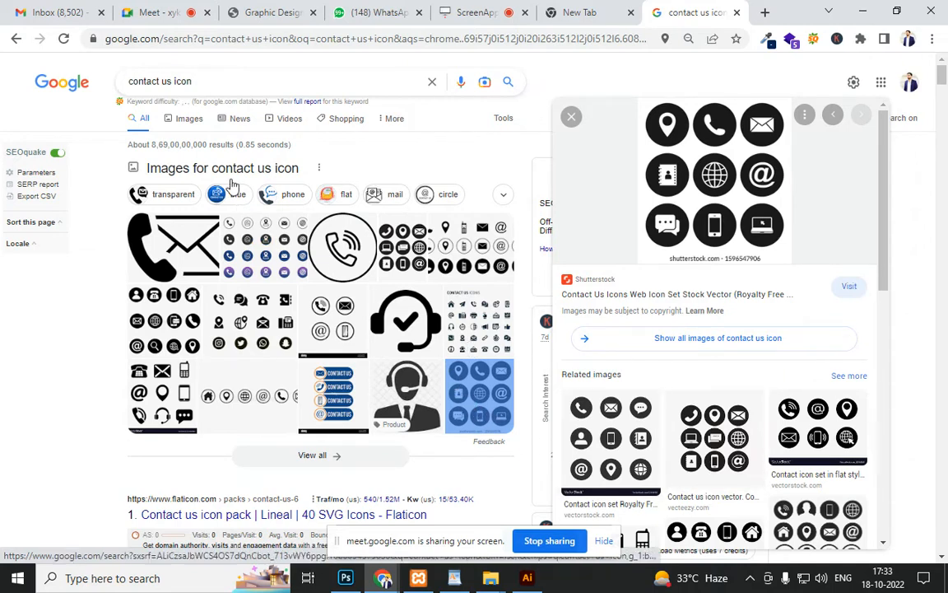
pyautogui.click(196, 120)
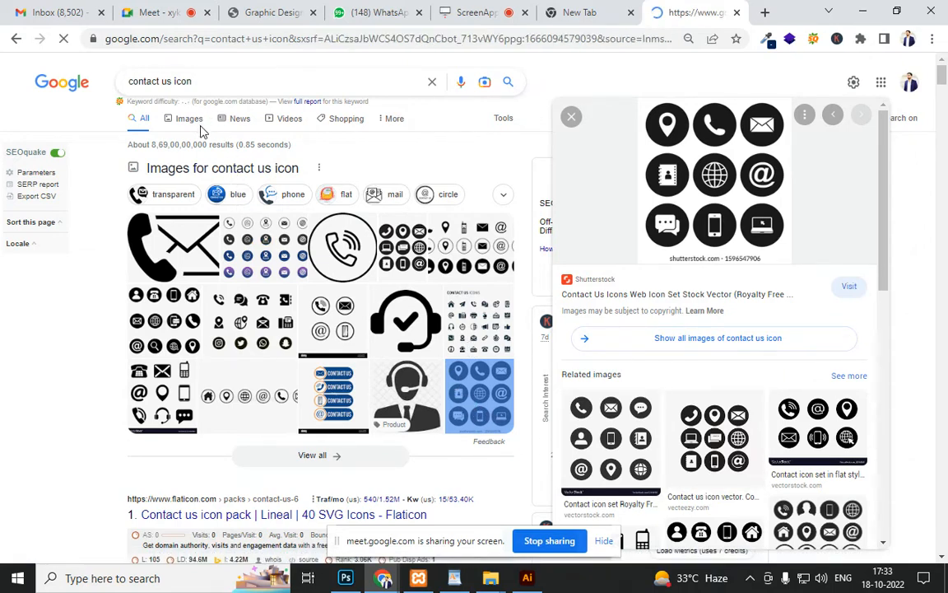
pyautogui.scroll(-2, 458, 436)
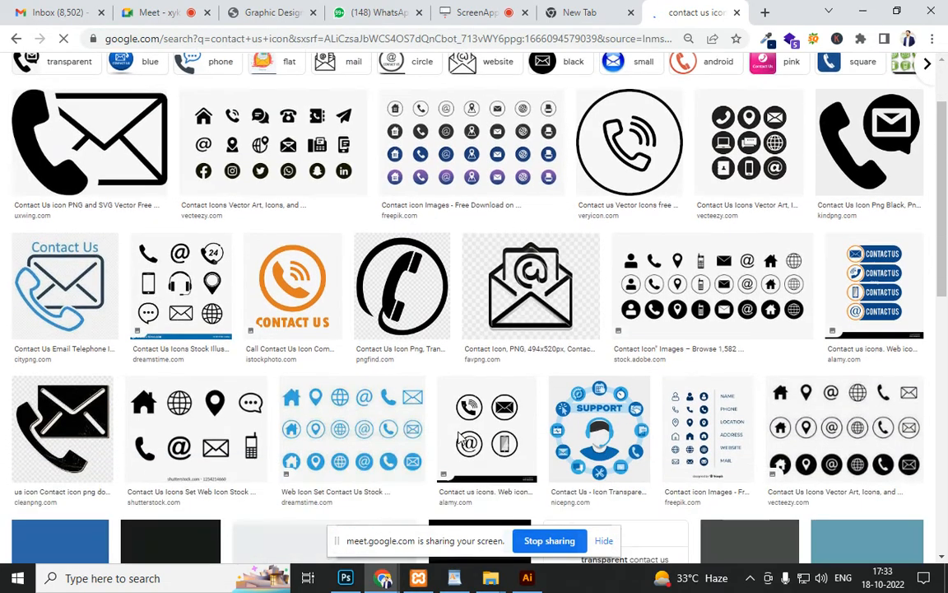
pyautogui.scroll(-1, 459, 436)
pyautogui.scroll(-1, 335, 442)
pyautogui.scroll(-2, 335, 442)
# Switch to Adobe Illustrator and create a new A4 document of 210 x 297 mm
pyautogui.hotkey('alt', 'Tab')
pyautogui.hotkey('alt', 'Tab')
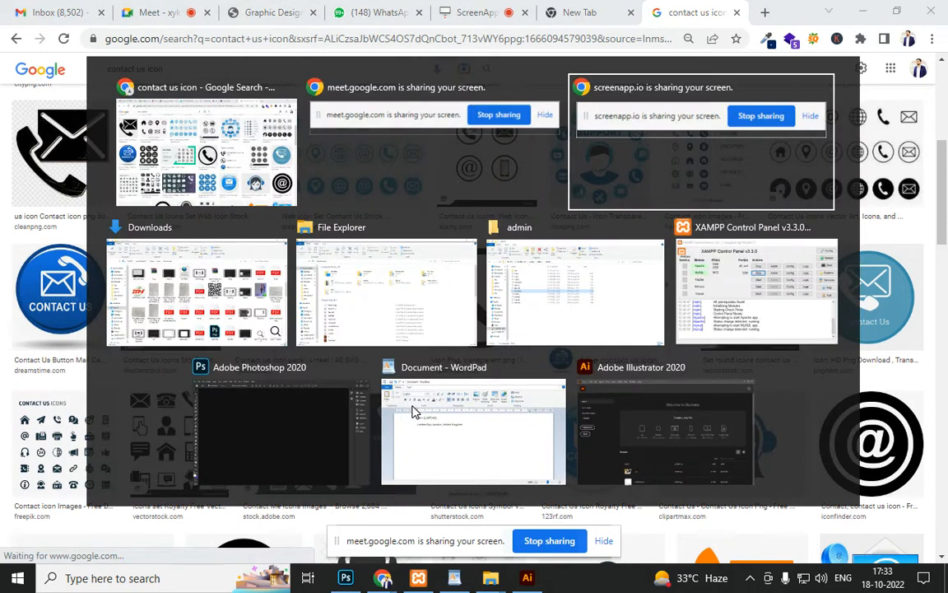
pyautogui.hotkey('alt', 'Tab')
pyautogui.hotkey('alt', 'Tab')
pyautogui.hotkey('alt', 'Tab')
pyautogui.hotkey('alt', 'Tab')
pyautogui.hotkey('alt', 'Tab')
pyautogui.hotkey('alt', 'Tab')
pyautogui.hotkey('alt', 'Tab')
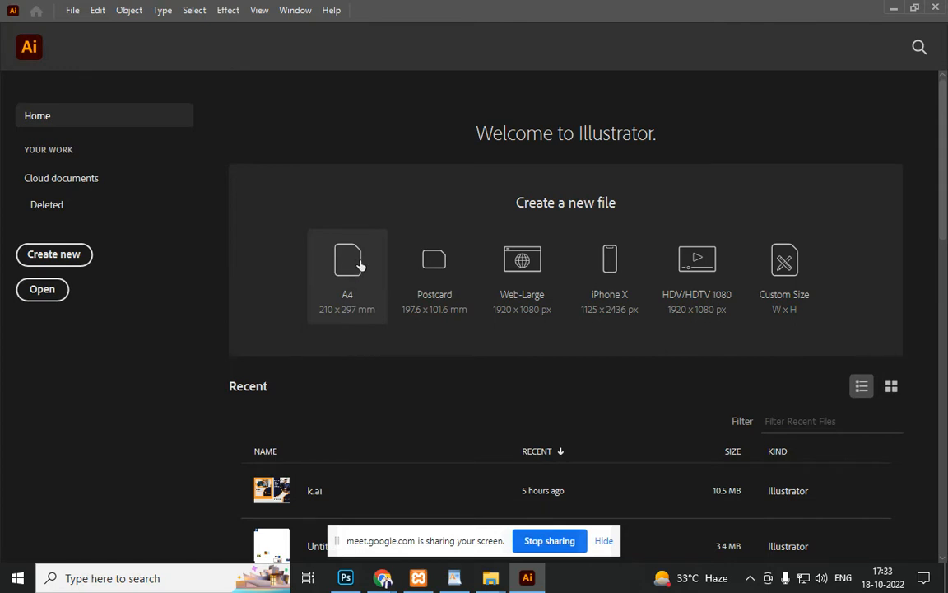
pyautogui.click(360, 265)
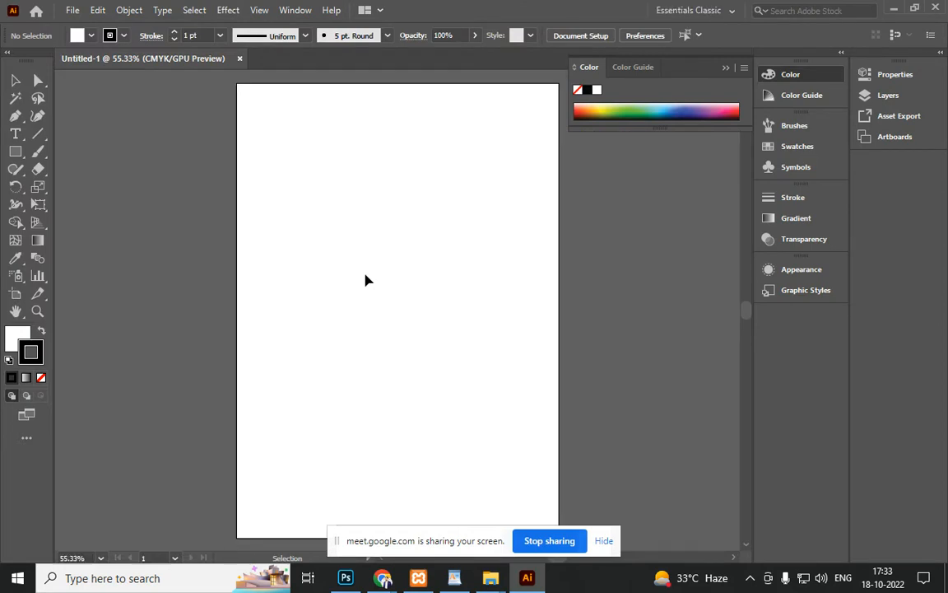
# Draw a large circle with the Ellipse tool, centred across the artboard's width and spanning most of it
pyautogui.hotkey('ctrl', '-')
pyautogui.hotkey('ctrl', '-')
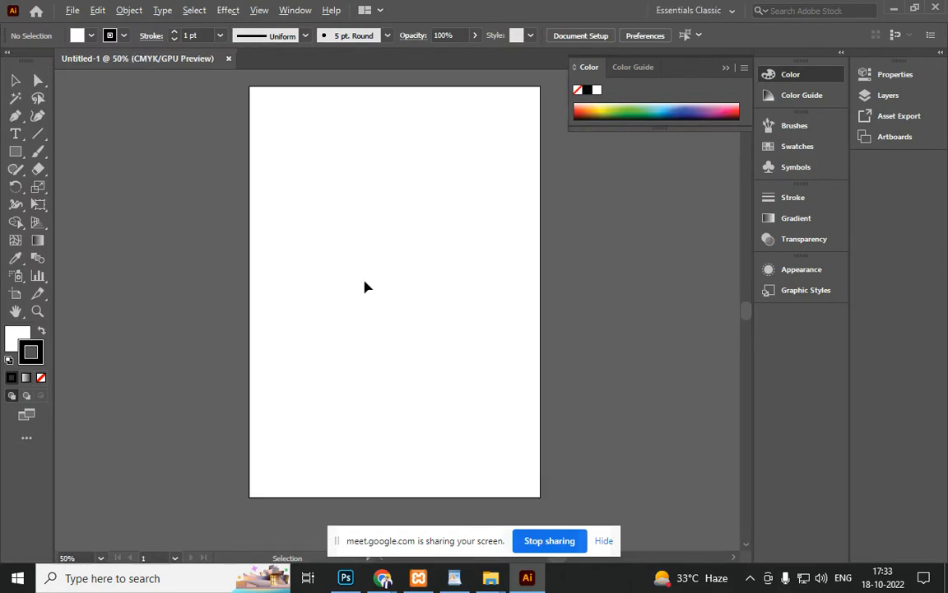
pyautogui.click(13, 156)
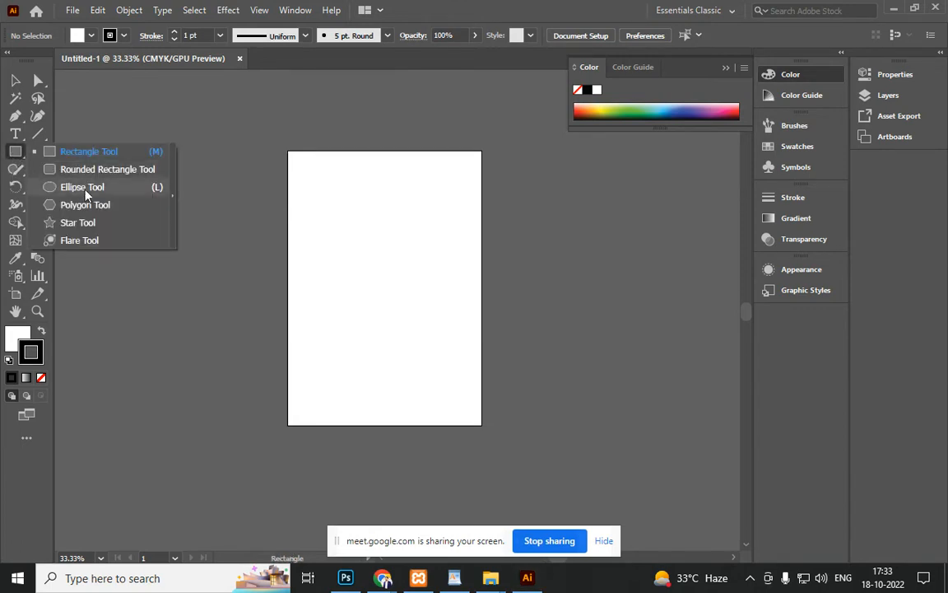
pyautogui.click(78, 189)
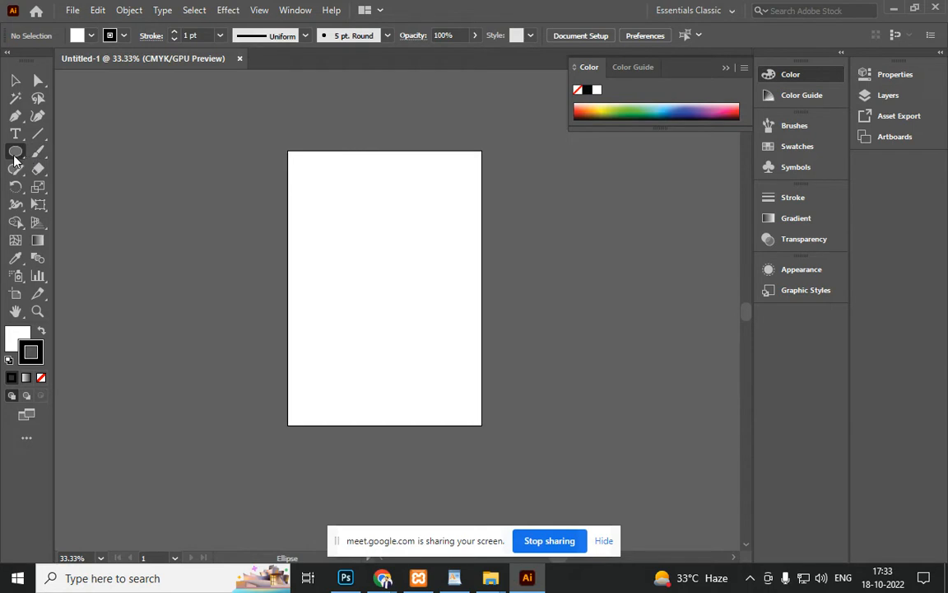
pyautogui.moveTo(384, 276); pyautogui.dragTo(461, 354)
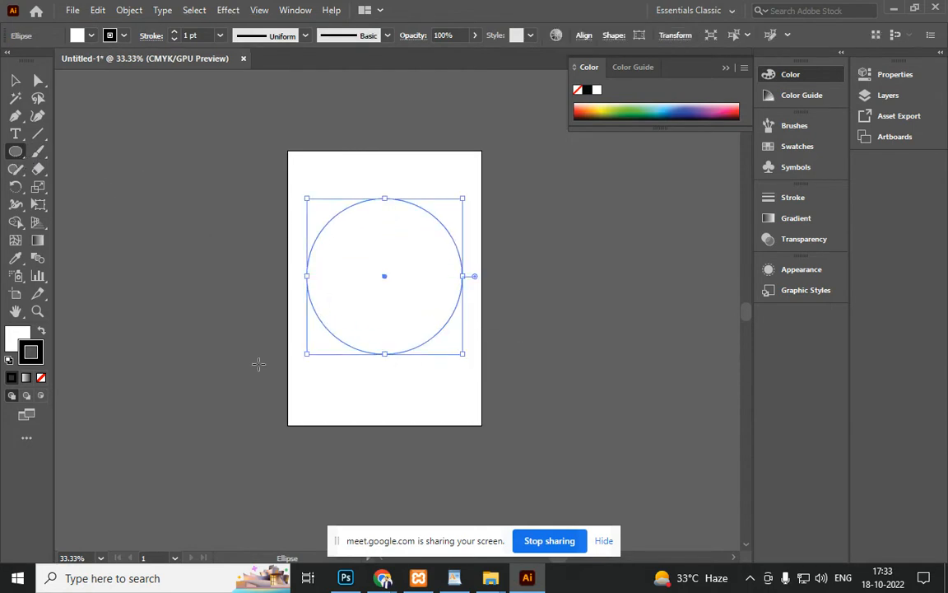
# Fill the circle with bright red F71414 and deselect it
pyautogui.doubleClick(17, 341)
pyautogui.click(573, 182)
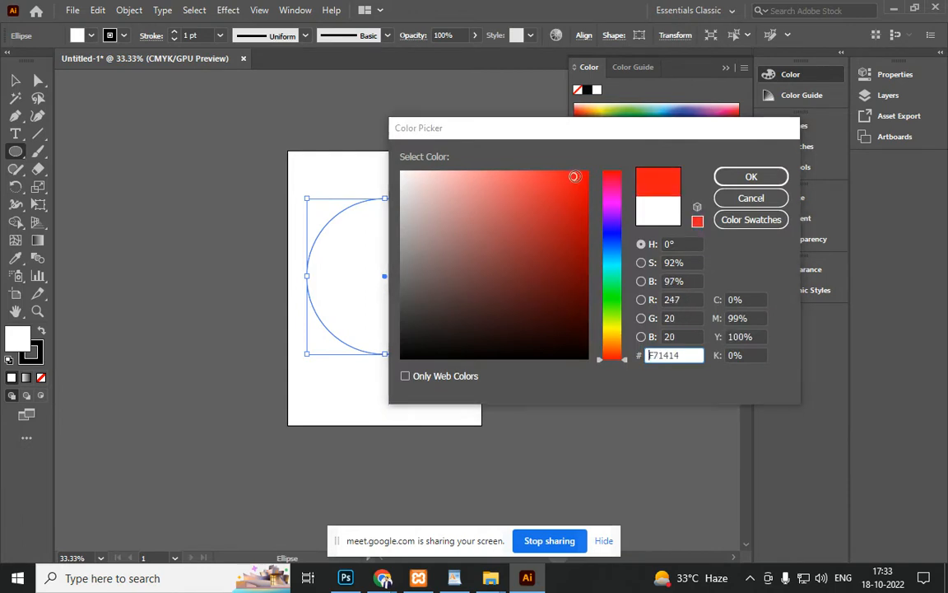
pyautogui.click(777, 184)
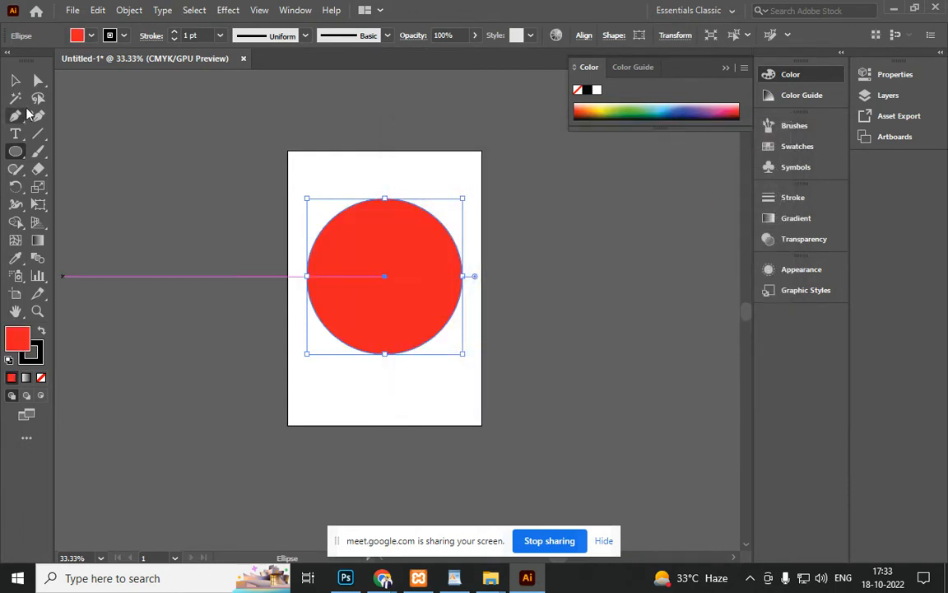
pyautogui.click(15, 80)
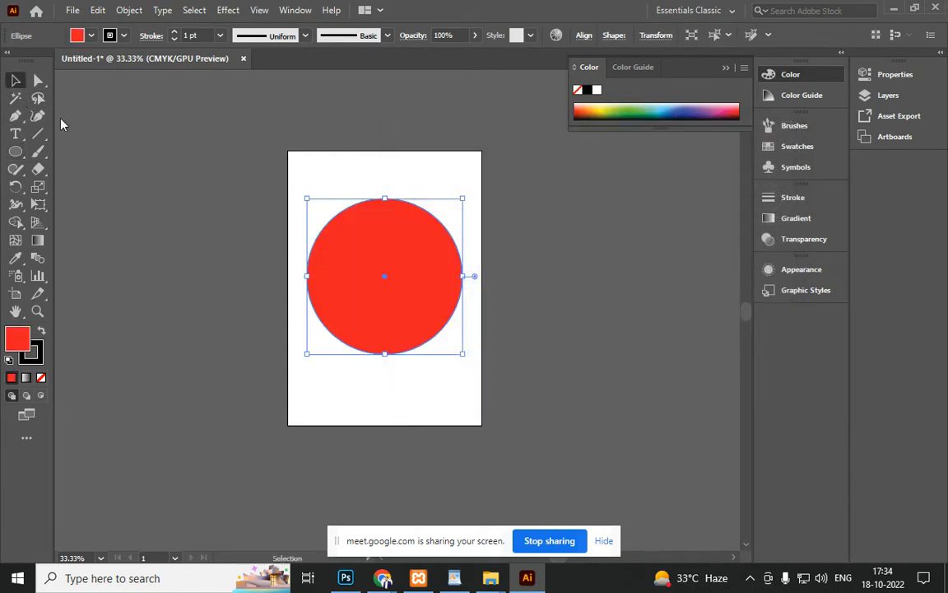
pyautogui.click(299, 320)
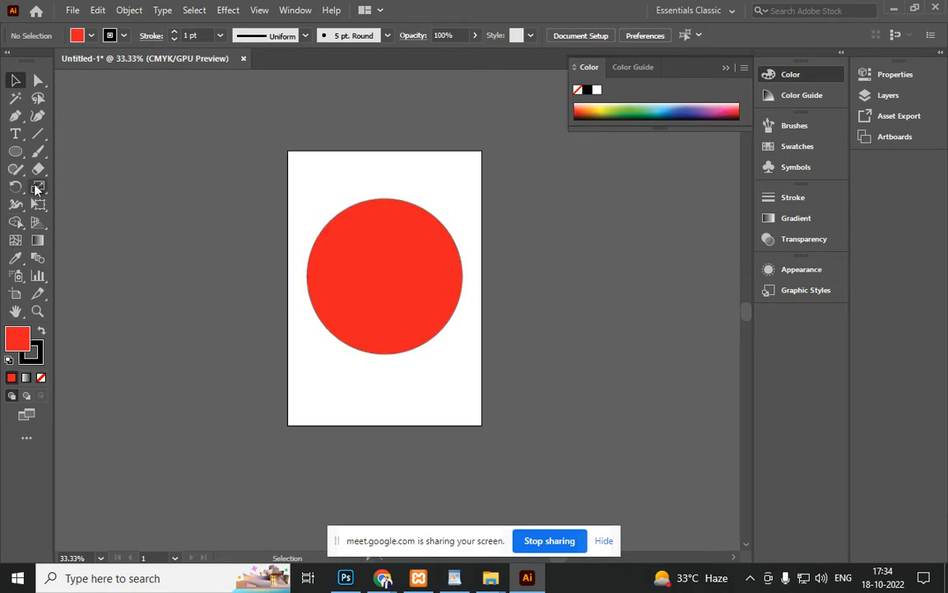
# Draw a diagonal line through the circle's middle from the artboard's upper right edge to beyond its lower left side
pyautogui.click(38, 134)
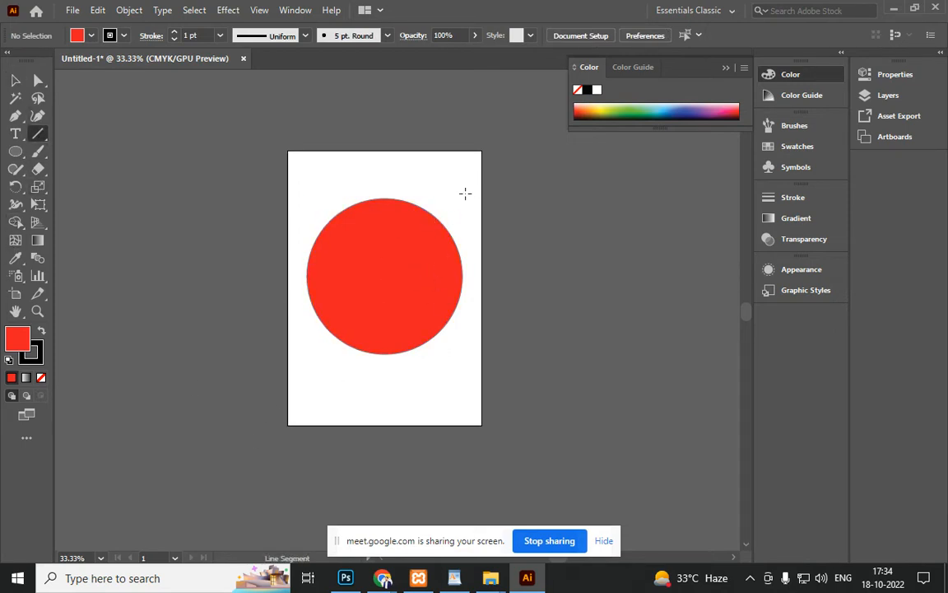
pyautogui.moveTo(483, 198); pyautogui.dragTo(201, 434)
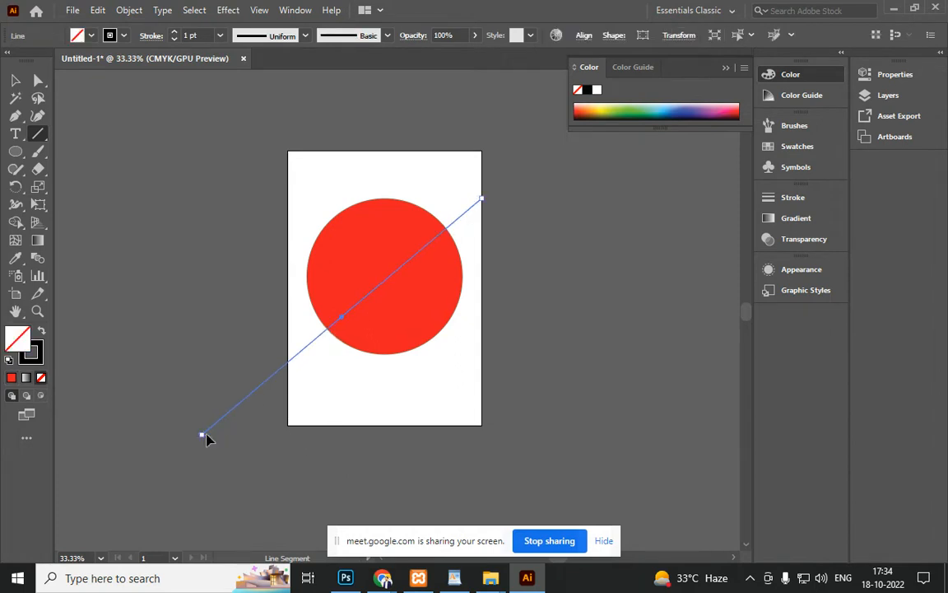
# Split the red circle along the diagonal line using Pathfinder Divide on both objects
pyautogui.click(13, 83)
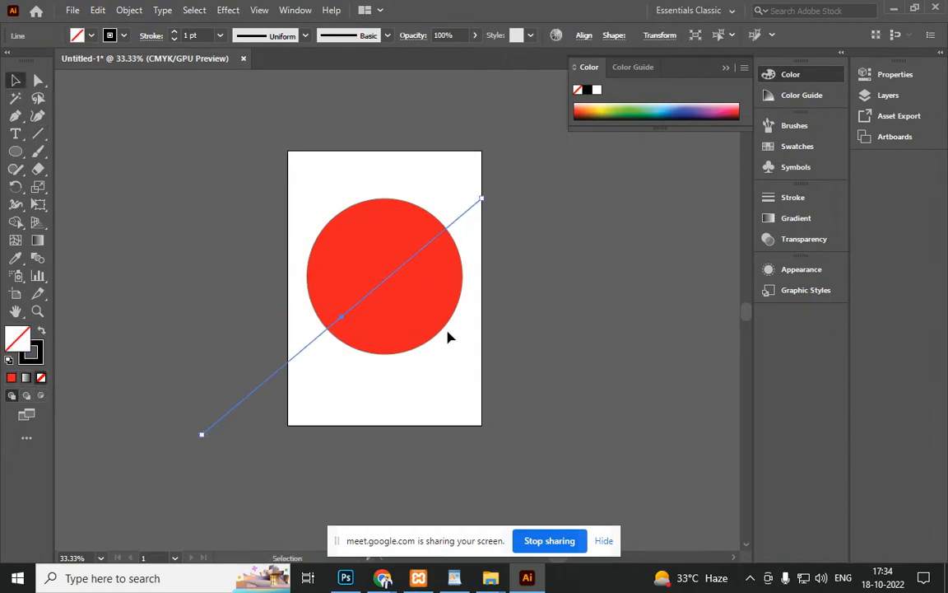
pyautogui.keyDown('shift'); pyautogui.click(437, 331); pyautogui.keyUp('shift')
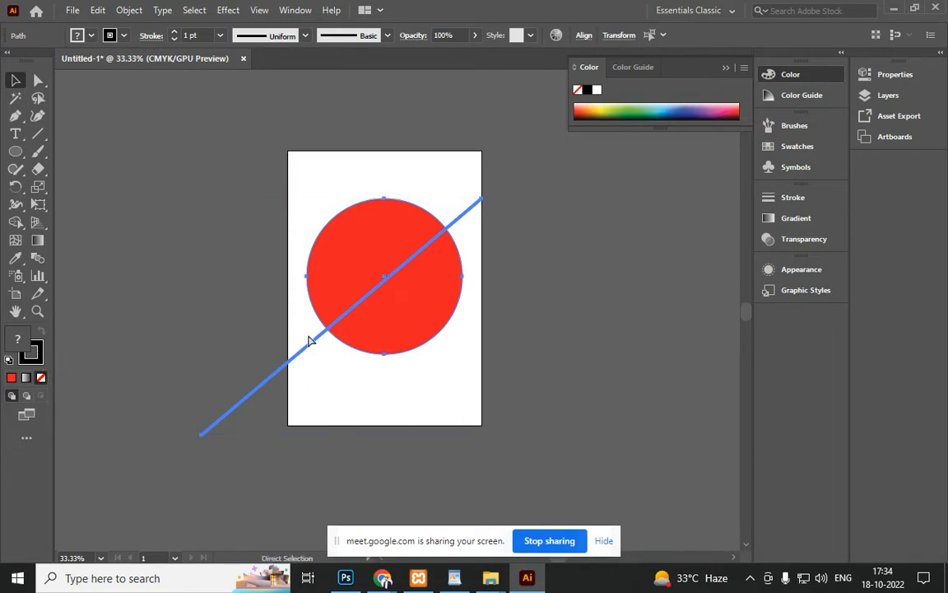
pyautogui.hotkey('ctrl', 'shift', 'F9')
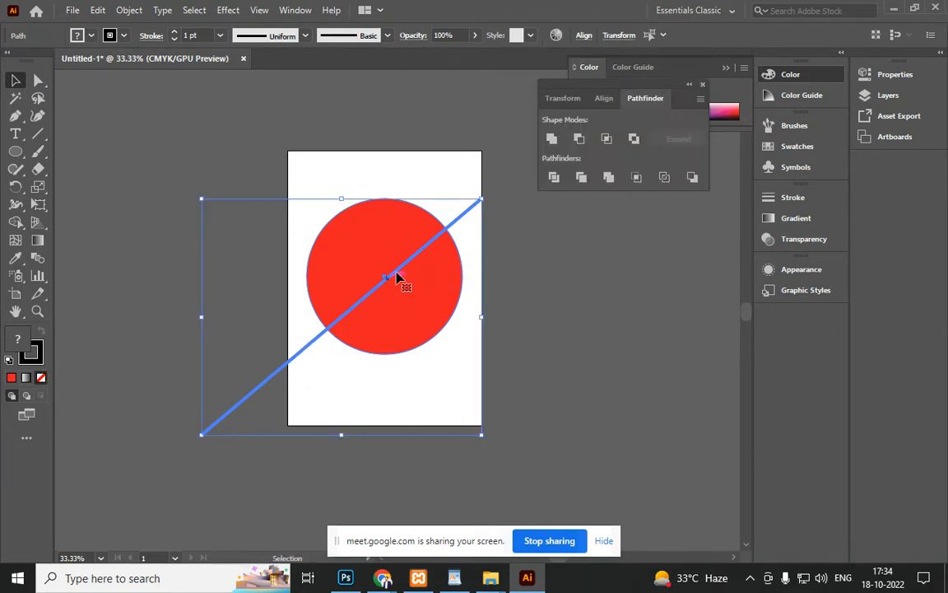
pyautogui.click(553, 179)
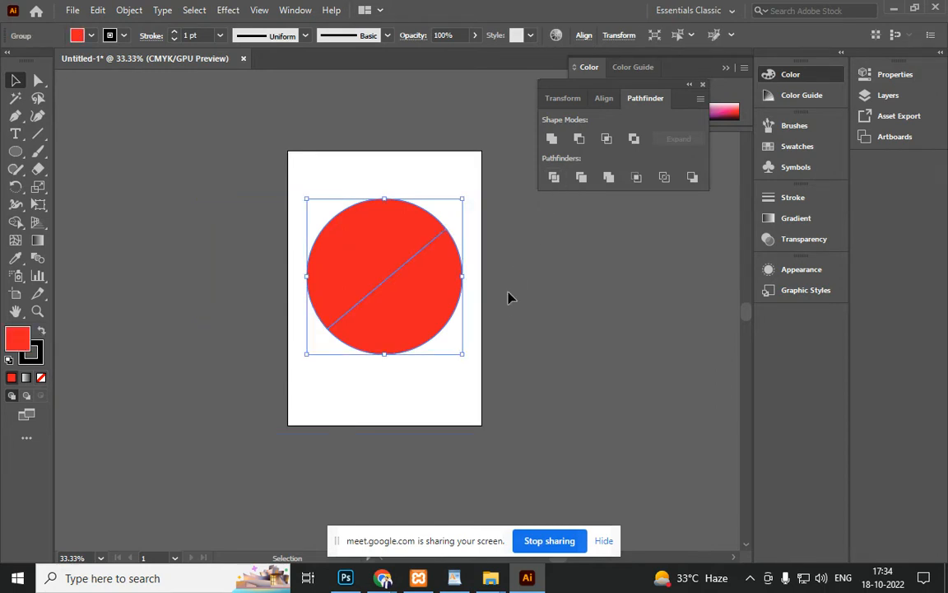
# Ungroup the divided circle and move its lower half down and slightly left to open a diagonal gap between the halves
pyautogui.click(504, 316)
pyautogui.moveTo(385, 354); pyautogui.dragTo(405, 454)
pyautogui.moveTo(386, 391); pyautogui.dragTo(365, 276)
pyautogui.rightClick(364, 276)
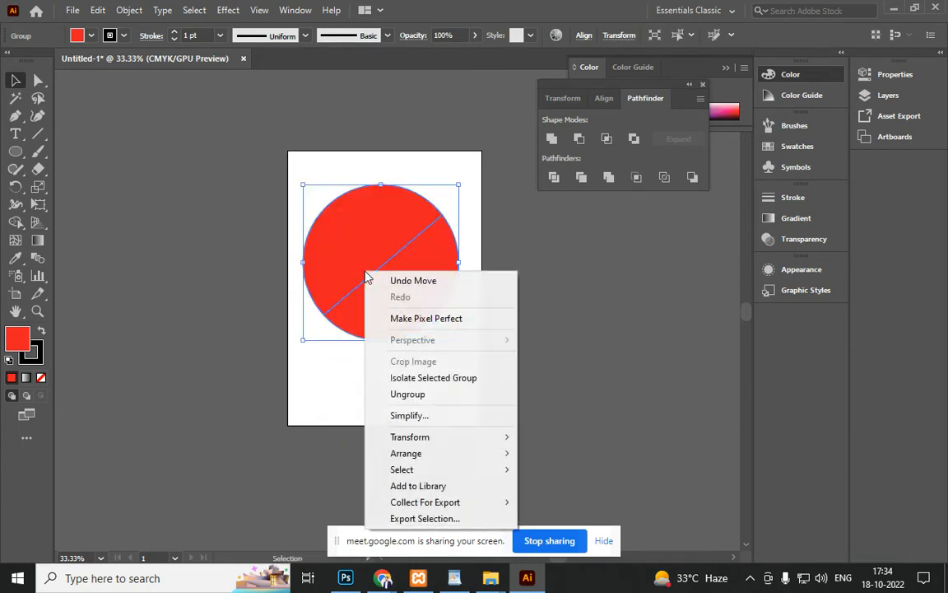
pyautogui.click(434, 396)
pyautogui.click(516, 380)
pyautogui.moveTo(421, 326); pyautogui.dragTo(412, 352)
pyautogui.click(504, 316)
pyautogui.click(396, 218)
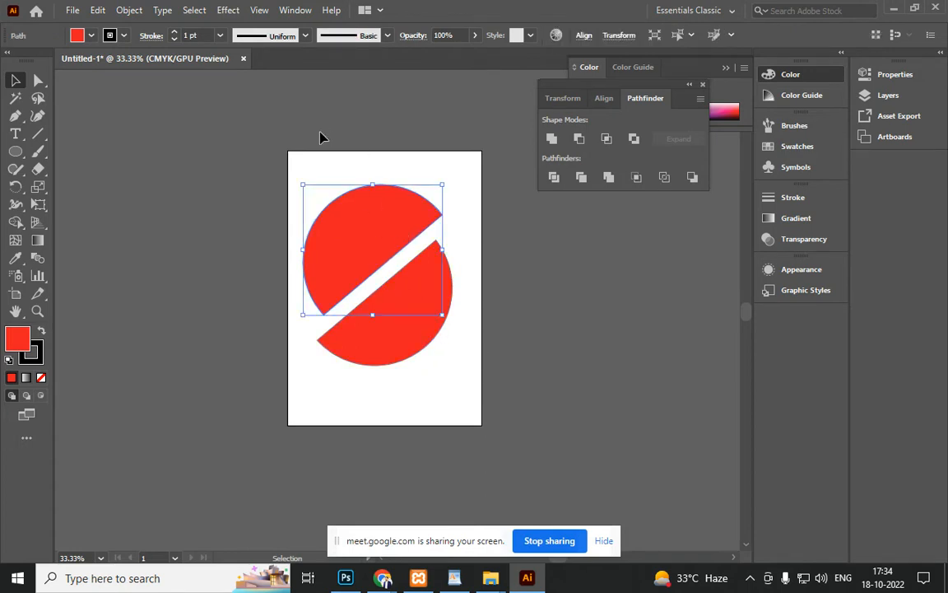
# Draw a steep diagonal line from above the upper half to below the artboard and divide both halves with Pathfinder Divide
pyautogui.click(37, 134)
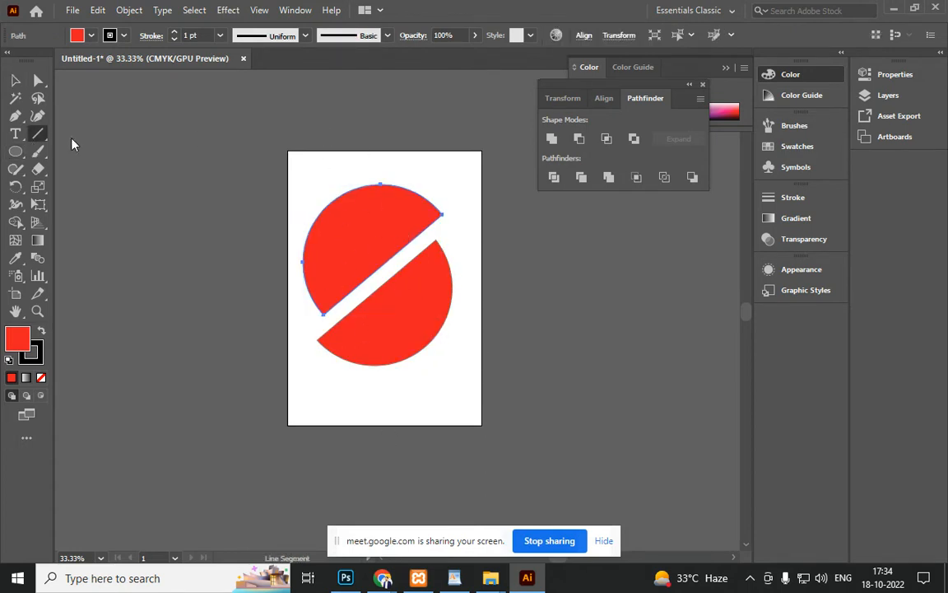
pyautogui.moveTo(323, 151); pyautogui.dragTo(442, 499)
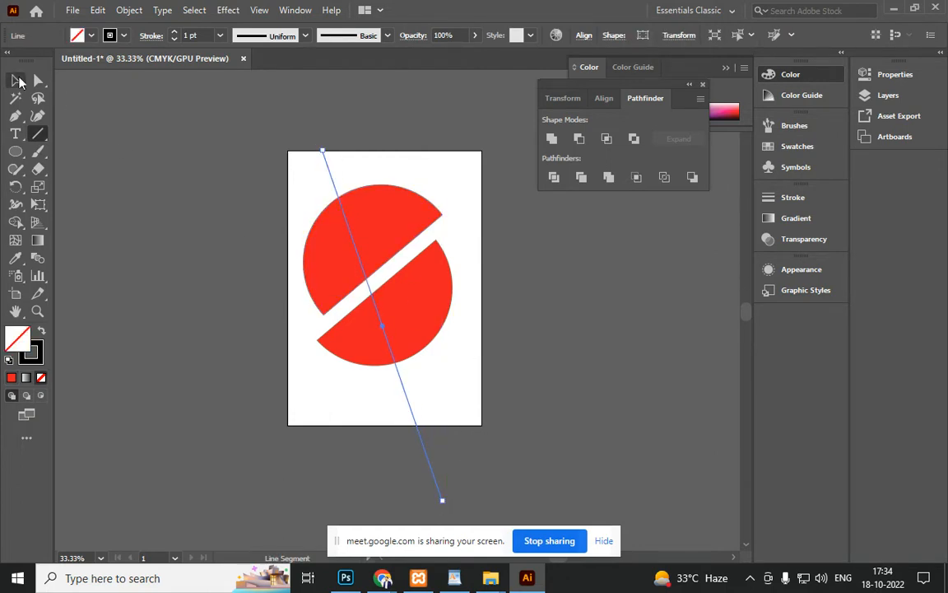
pyautogui.press('v')
pyautogui.hotkey('ctrl', 'a')
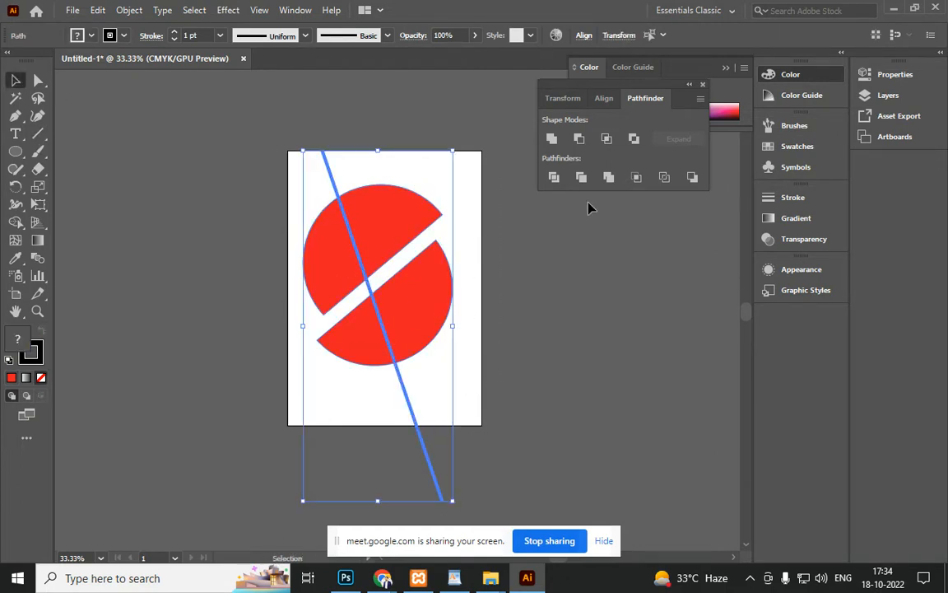
pyautogui.click(554, 177)
# Ungroup the divided pieces and move the lower right piece outward and the upper right piece upward
pyautogui.rightClick(384, 248)
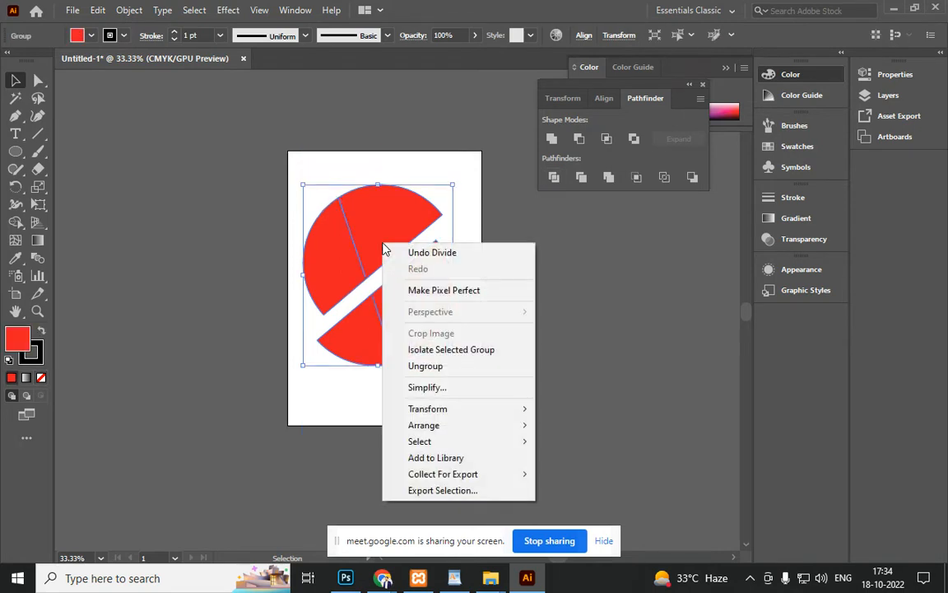
pyautogui.click(463, 367)
pyautogui.click(544, 379)
pyautogui.moveTo(420, 317); pyautogui.dragTo(430, 328)
pyautogui.moveTo(372, 220); pyautogui.dragTo(371, 196)
pyautogui.click(561, 301)
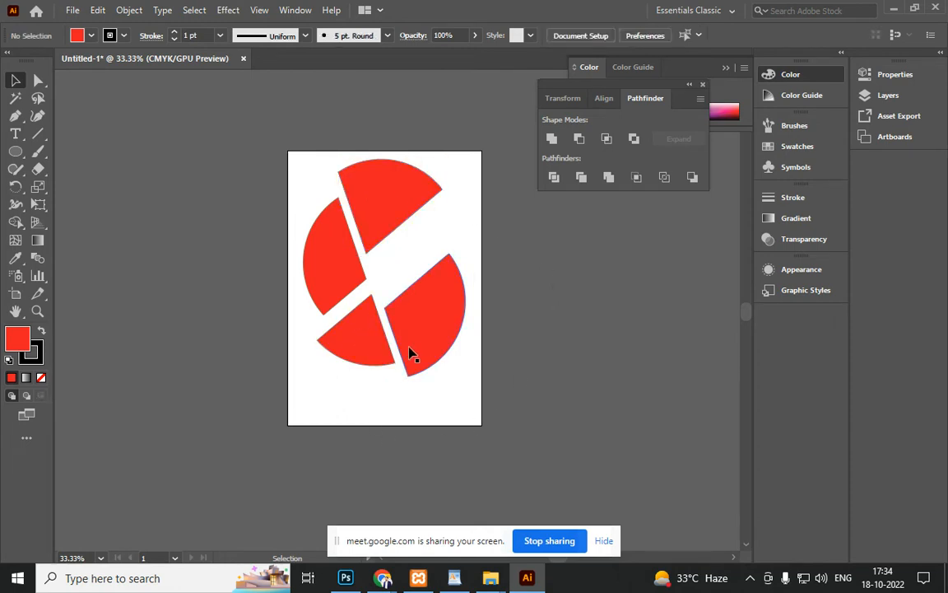
# Draw a diagonal line near the lower right piece's upper edge and split that piece along it with Pathfinder Divide
pyautogui.click(38, 133)
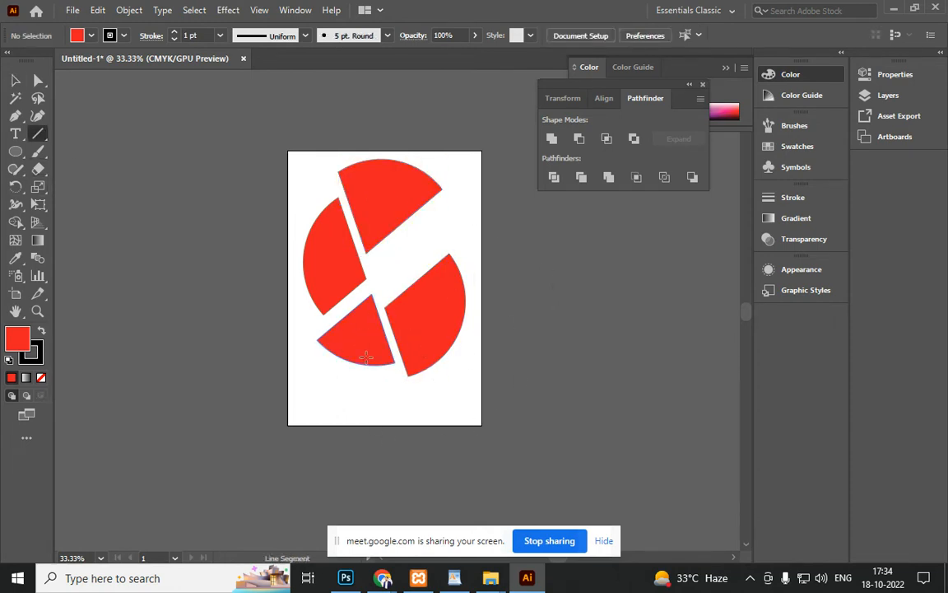
pyautogui.moveTo(313, 377); pyautogui.dragTo(518, 215)
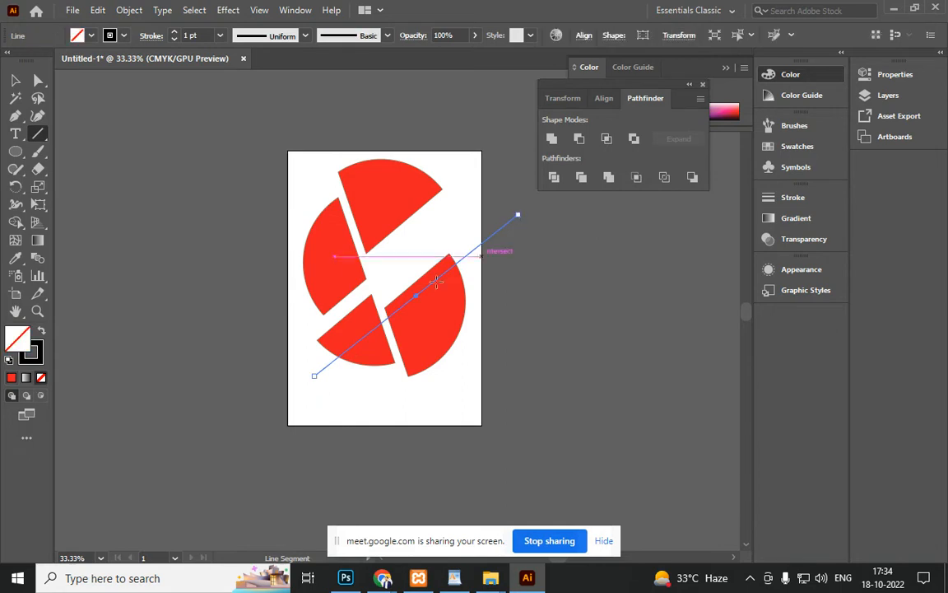
pyautogui.click(19, 80)
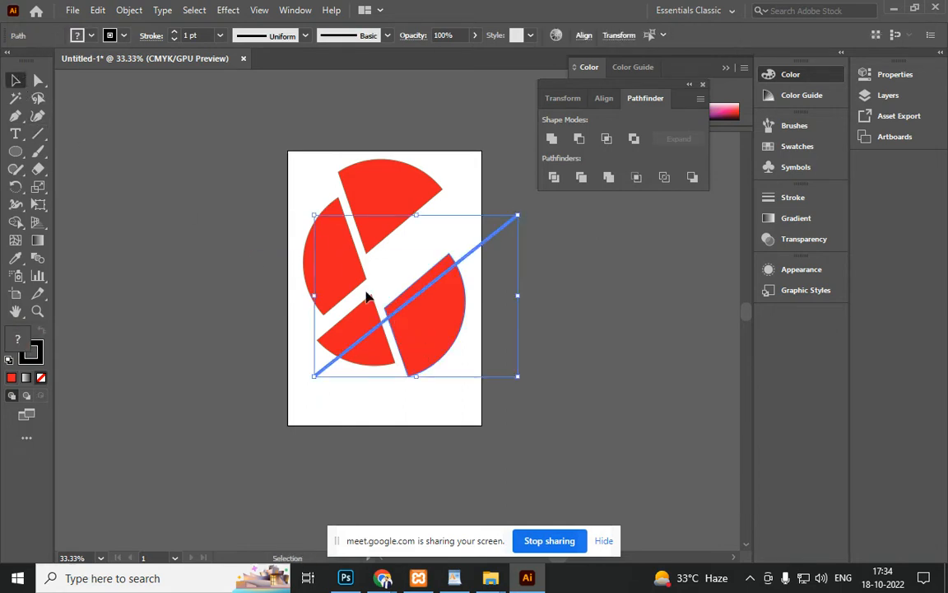
pyautogui.click(554, 177)
# Ungroup the split lower right piece and move its thin upper strip up, away from the rest
pyautogui.rightClick(429, 333)
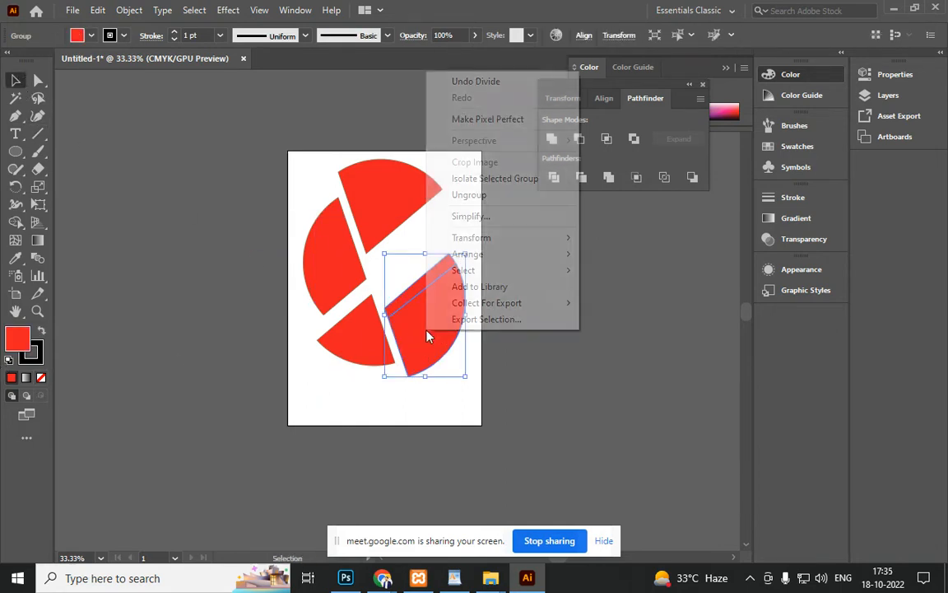
pyautogui.click(505, 202)
pyautogui.click(492, 353)
pyautogui.moveTo(423, 290); pyautogui.dragTo(428, 261)
pyautogui.click(484, 379)
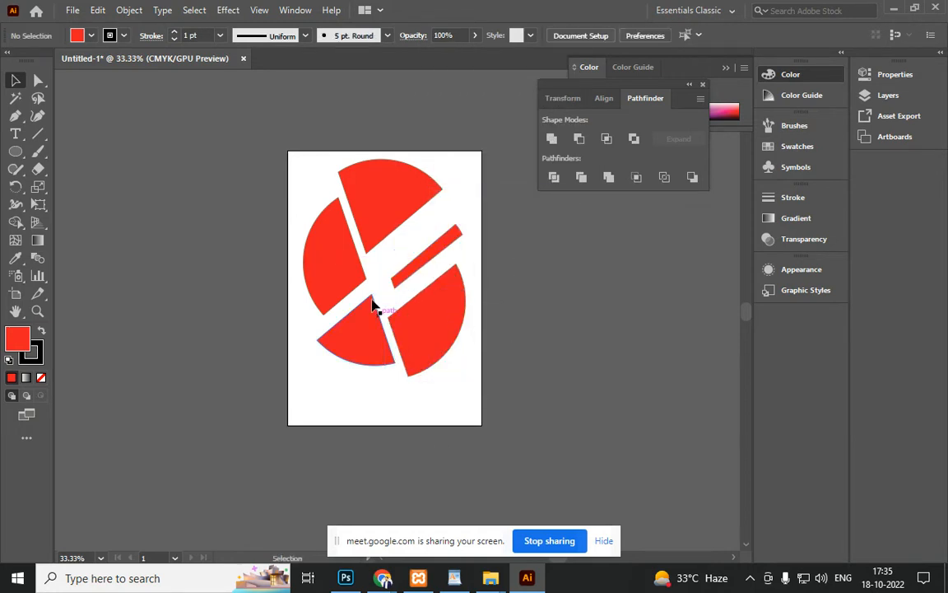
# Move all the red circle pieces together off the artboard to its right side
pyautogui.moveTo(294, 162); pyautogui.dragTo(562, 491)
pyautogui.moveTo(364, 327); pyautogui.dragTo(640, 399)
pyautogui.scroll(1, 475, 309)
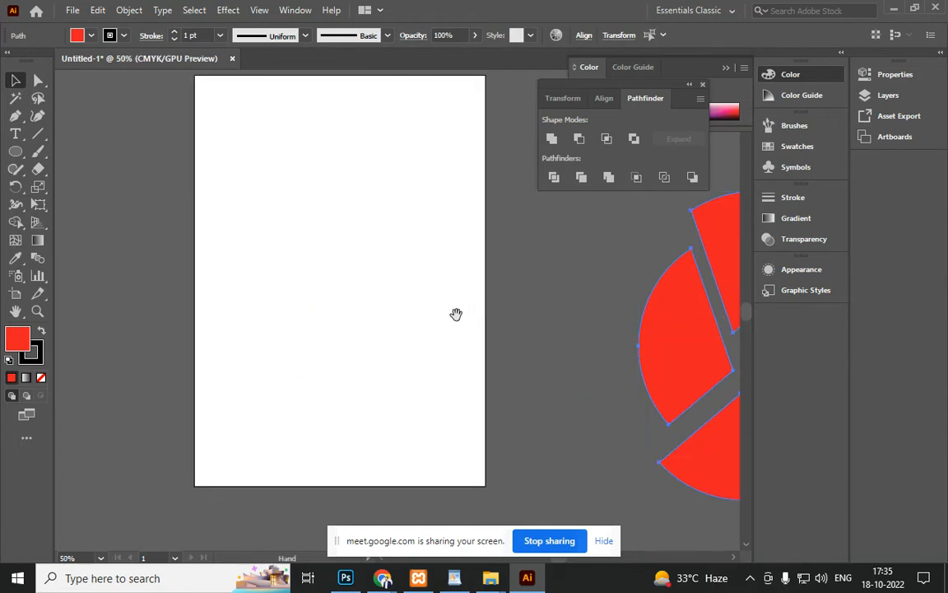
pyautogui.moveTo(455, 314); pyautogui.dragTo(479, 383)
# Draw a small red circle near the artboard's middle and place a larger circle below it, overlapping its lower part
pyautogui.press('l')
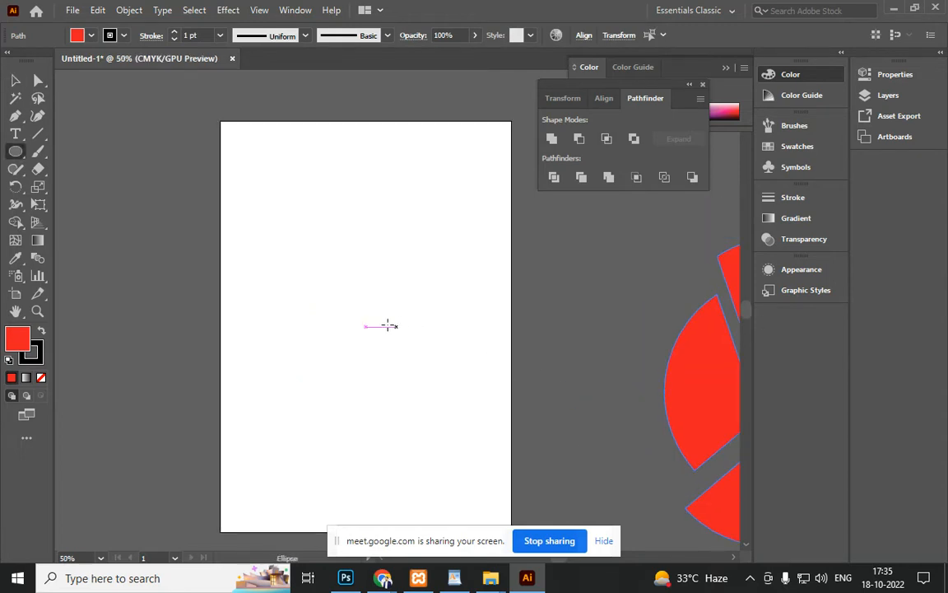
pyautogui.moveTo(349, 316)
pyautogui.mouseDown()
pyautogui.moveTo(383, 362)
pyautogui.moveTo(398, 364)
pyautogui.mouseUp()
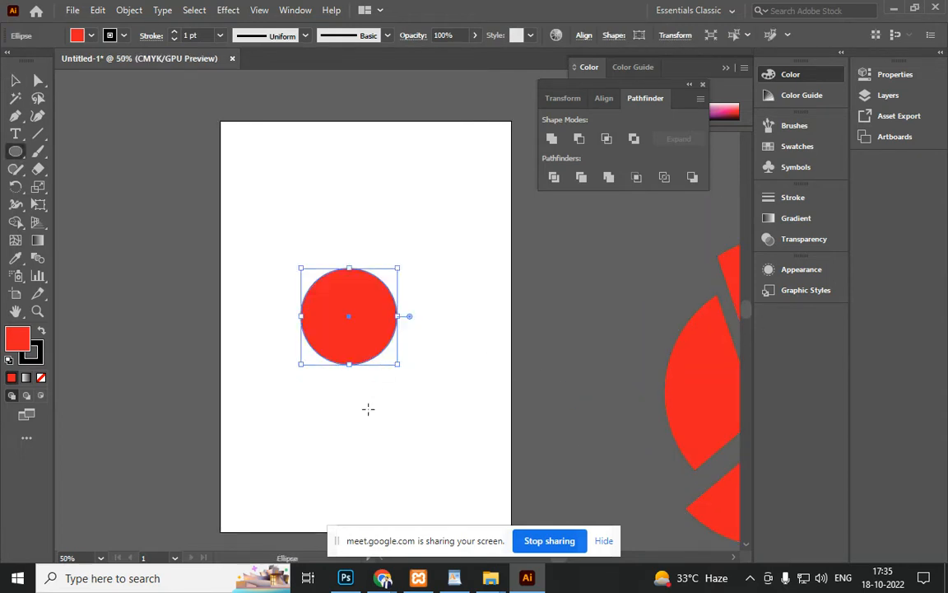
pyautogui.click(15, 80)
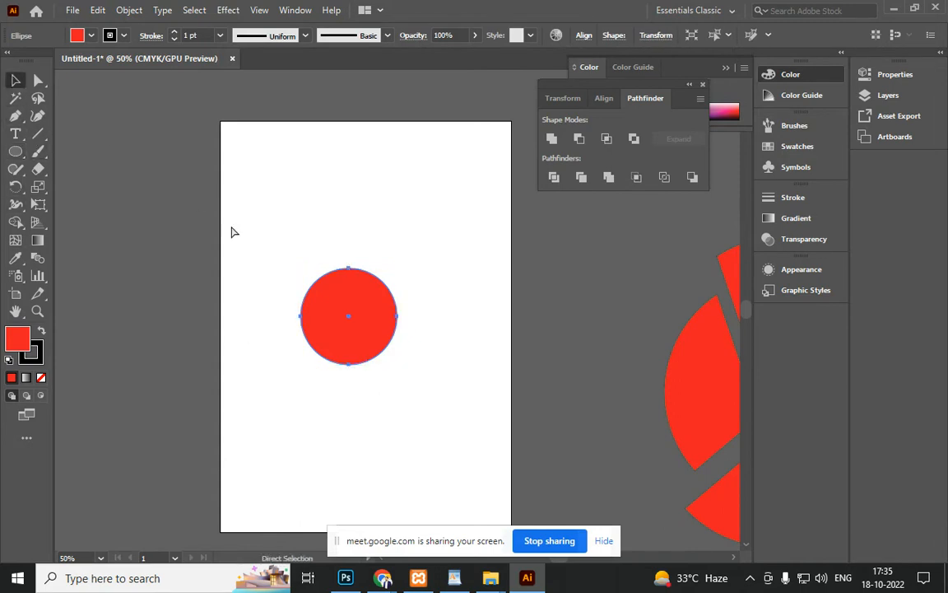
pyautogui.moveTo(399, 367); pyautogui.dragTo(385, 476)
pyautogui.moveTo(369, 378)
pyautogui.mouseDown()
pyautogui.moveTo(367, 402)
pyautogui.moveTo(367, 385)
pyautogui.mouseUp()
# Divide the small and large overlapping circles with Pathfinder Divide and ungroup the resulting pieces
pyautogui.click(420, 322)
pyautogui.click(377, 314)
pyautogui.keyDown('shift'); pyautogui.click(384, 403); pyautogui.keyUp('shift')
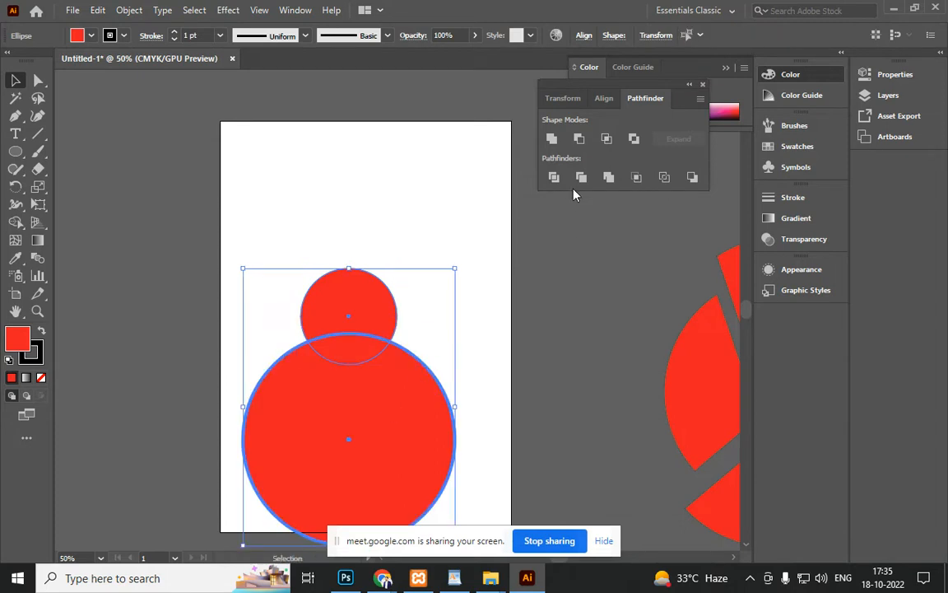
pyautogui.hotkey('ctrl', 'g')
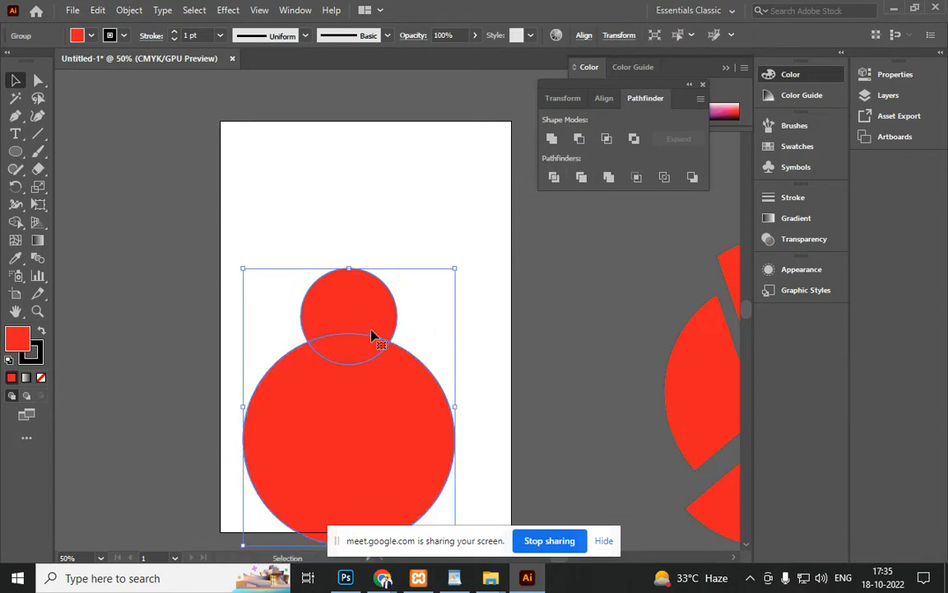
pyautogui.rightClick(372, 336)
pyautogui.click(412, 175)
# Shrink the small circle and its overlap piece about their centre to leave a gap above the large circle, and remove their stroke
pyautogui.click(444, 305)
pyautogui.click(394, 354)
pyautogui.moveTo(402, 366); pyautogui.dragTo(390, 356)
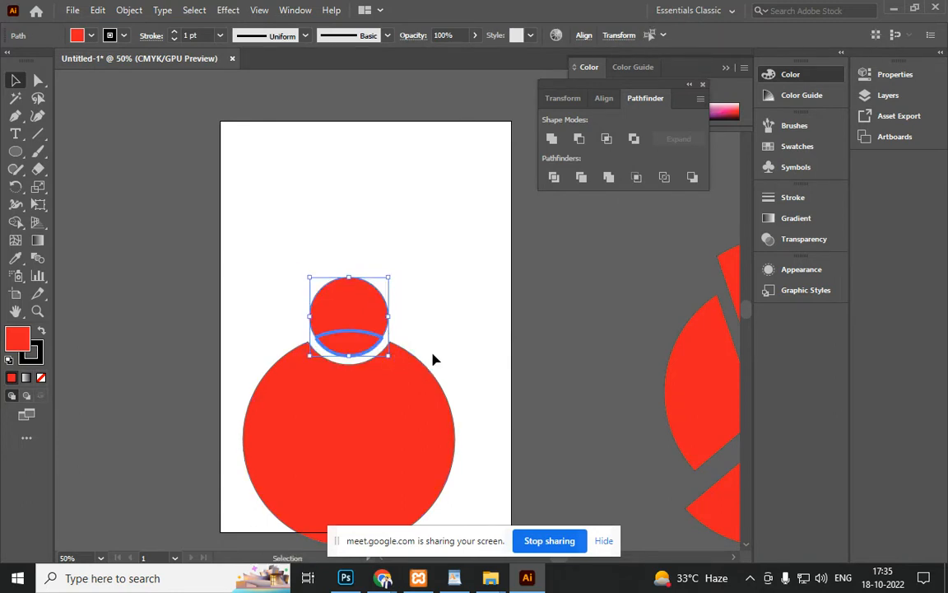
pyautogui.click(38, 361)
pyautogui.click(42, 377)
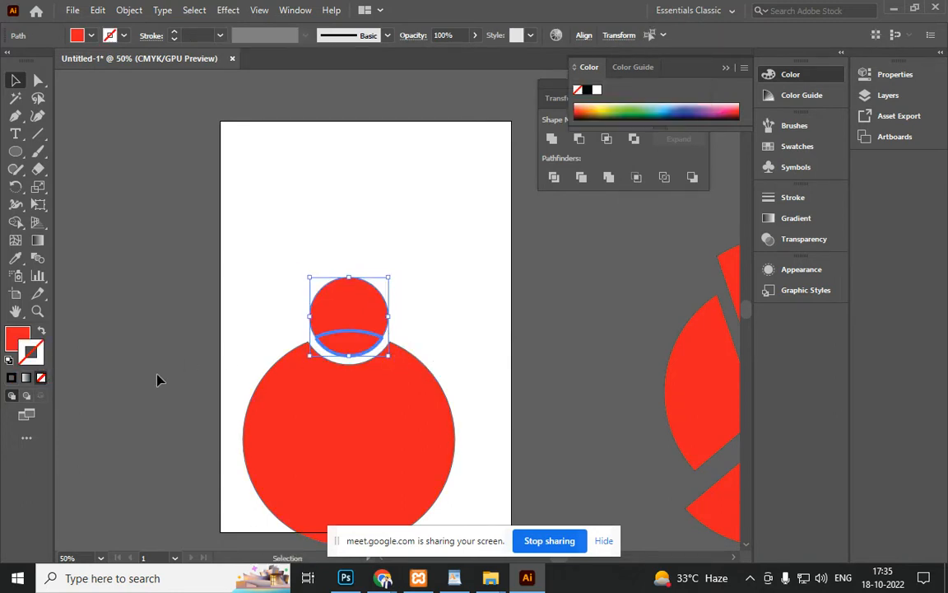
pyautogui.click(156, 381)
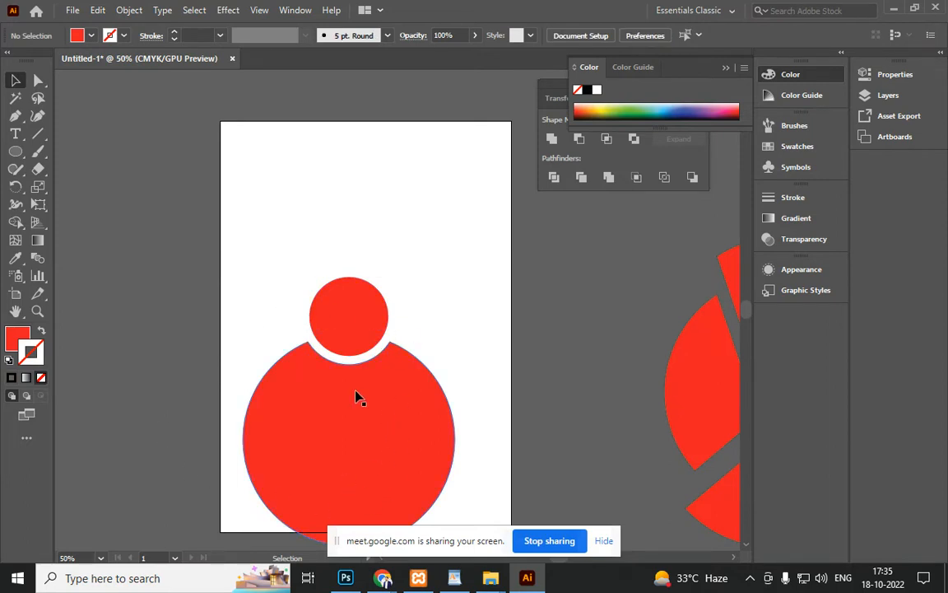
# Draw a horizontal line across the upper part of the large circle and divide the circle along it with Pathfinder Divide
pyautogui.click(38, 135)
pyautogui.moveTo(192, 410); pyautogui.dragTo(546, 410)
pyautogui.click(15, 80)
pyautogui.keyDown('shift'); pyautogui.click(300, 383); pyautogui.keyUp('shift')
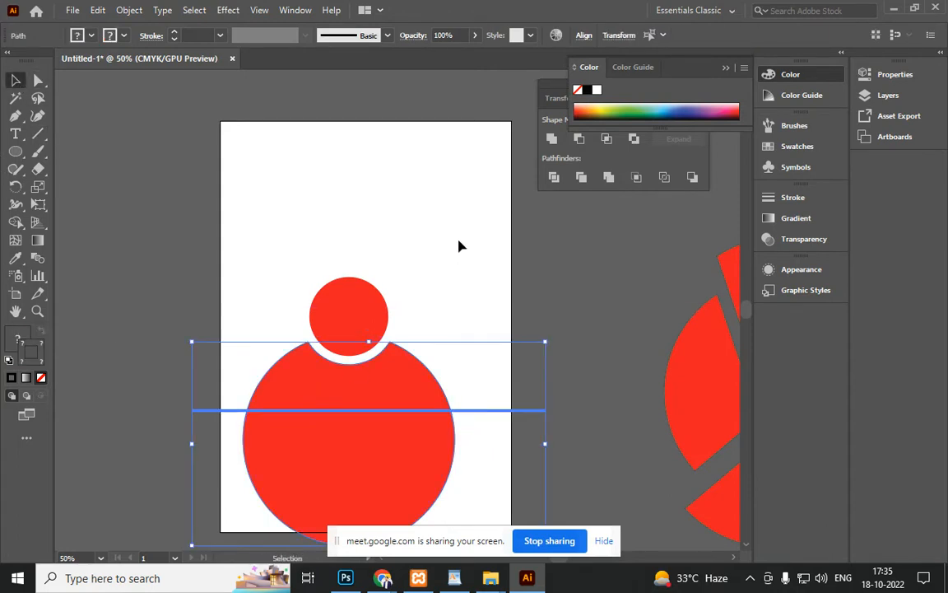
pyautogui.click(551, 187)
# Ungroup the divided large circle and move its lower part off the artboard to the right
pyautogui.rightClick(321, 445)
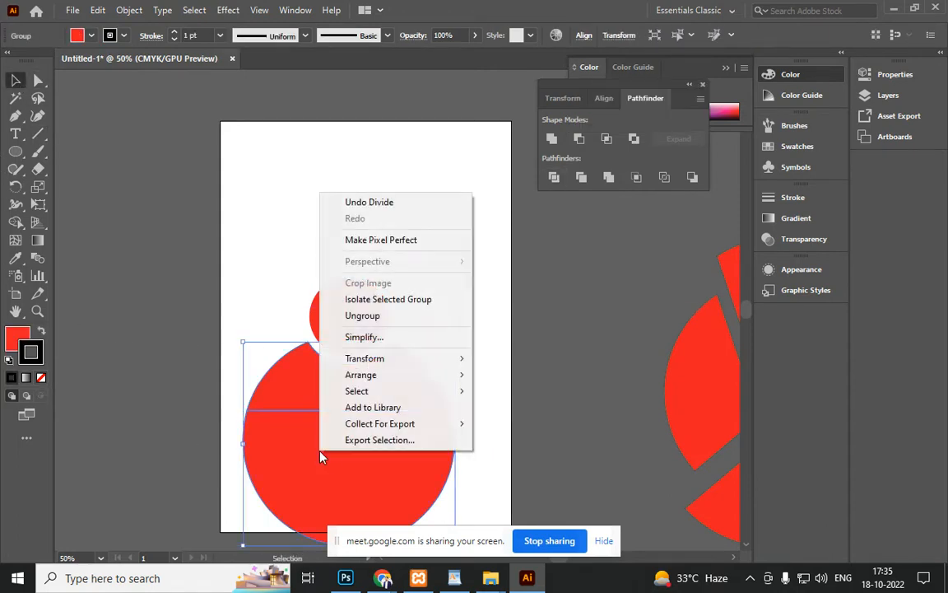
pyautogui.click(381, 316)
pyautogui.moveTo(400, 489); pyautogui.dragTo(704, 305)
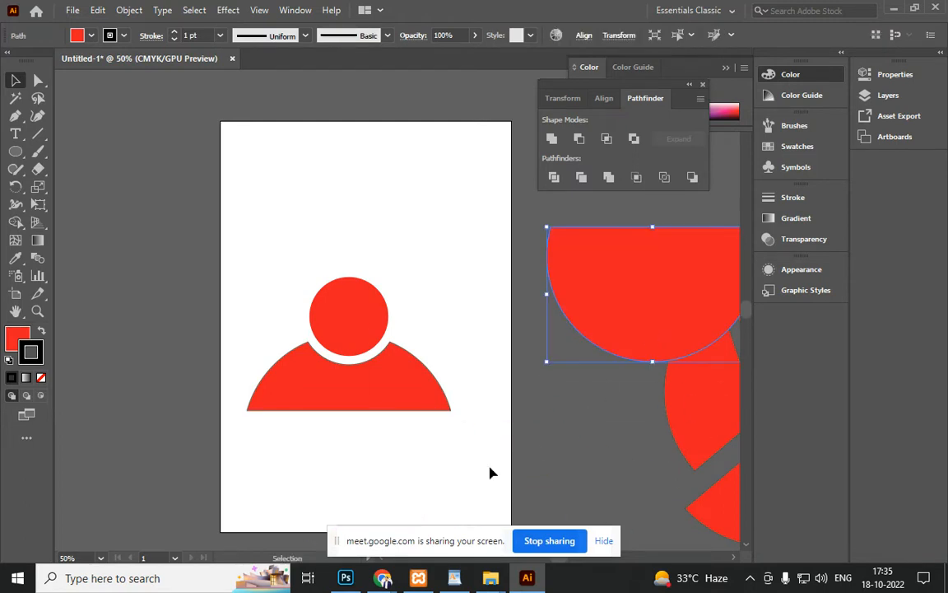
# Remove the stroke from the shoulder shape and scale the whole person figure down to about a third of its size
pyautogui.click(342, 395)
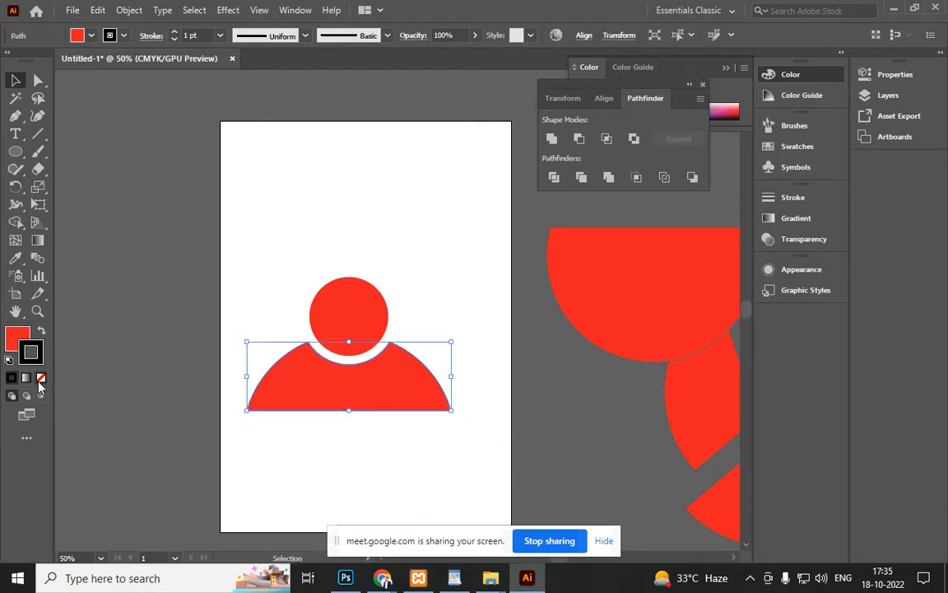
pyautogui.click(41, 378)
pyautogui.click(206, 411)
pyautogui.moveTo(456, 421); pyautogui.dragTo(386, 368)
pyautogui.click(313, 482)
pyautogui.moveTo(360, 401); pyautogui.dragTo(362, 429)
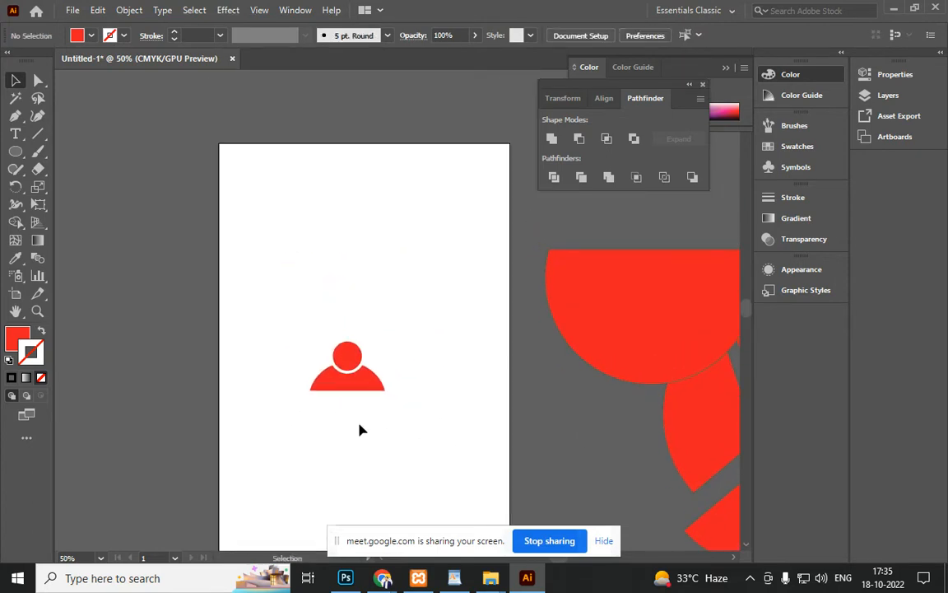
# Group the head and shoulders of the person figure and move it off the artboard's upper right side
pyautogui.moveTo(277, 319); pyautogui.dragTo(444, 372)
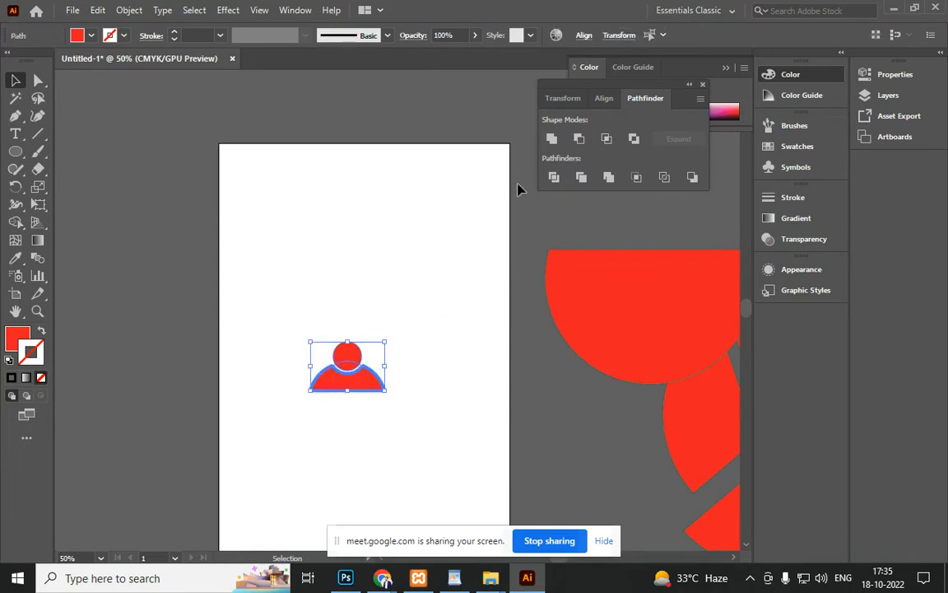
pyautogui.moveTo(359, 391); pyautogui.dragTo(391, 274)
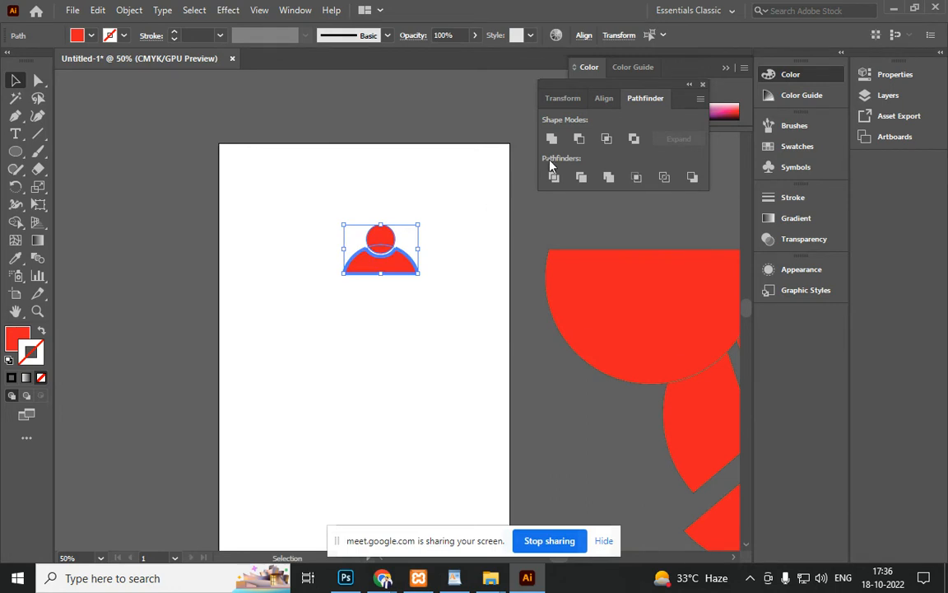
pyautogui.click(424, 283)
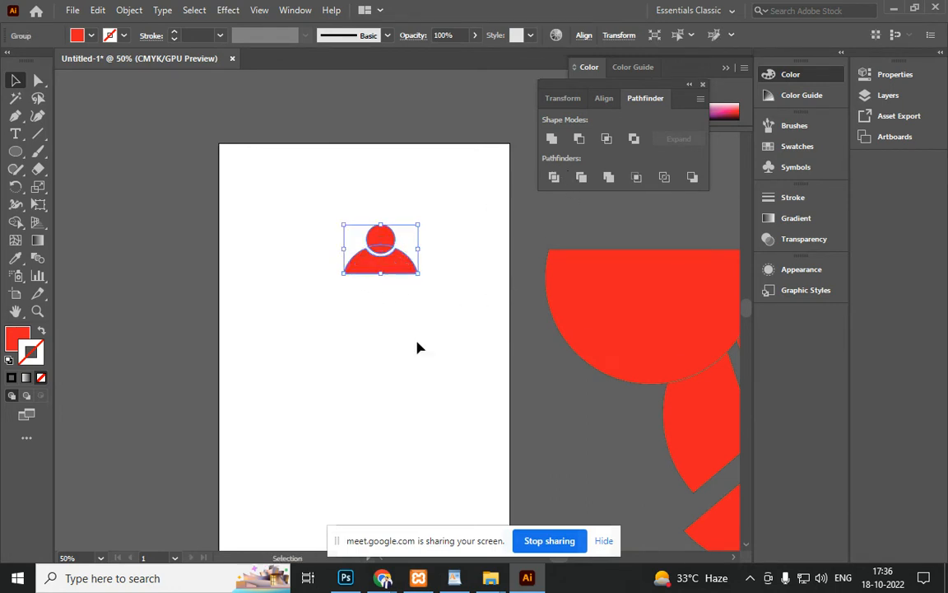
pyautogui.moveTo(392, 276); pyautogui.dragTo(586, 239)
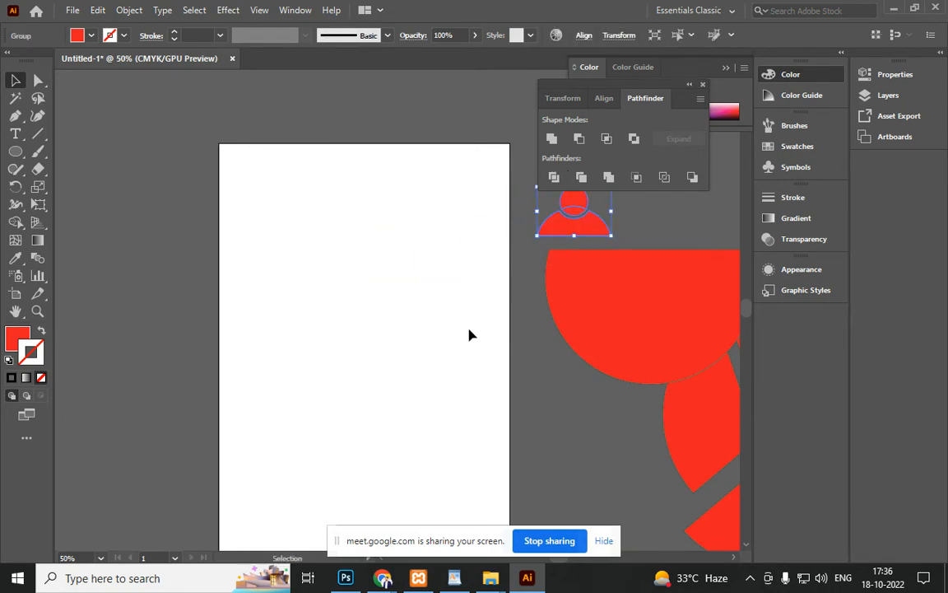
pyautogui.press('l')
pyautogui.moveTo(357, 348); pyautogui.dragTo(421, 436)
pyautogui.hotkey('ctrl', 'z')
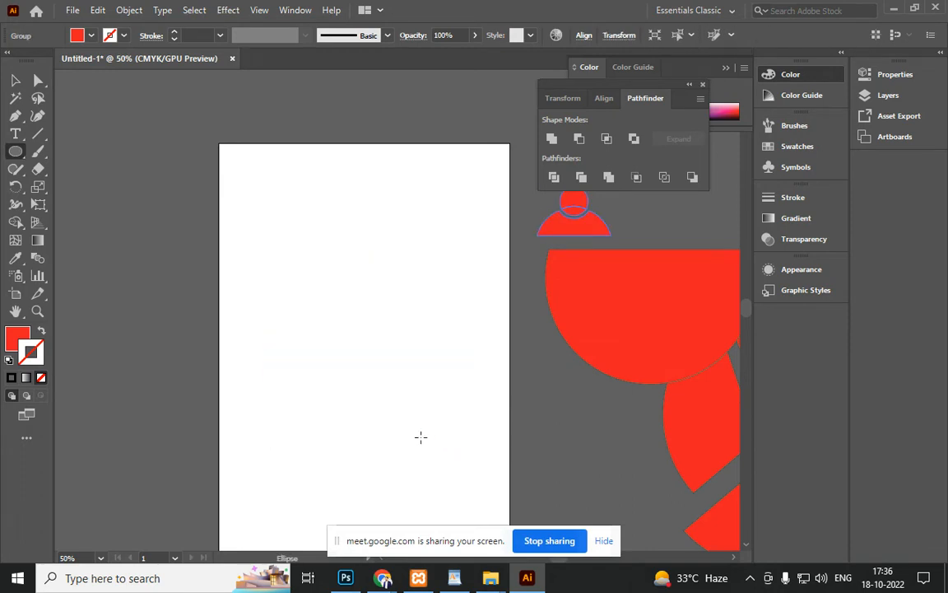
# Draw a large red square centred across the artboard's width and a smaller concentric square inside it
pyautogui.moveTo(364, 329)
pyautogui.mouseDown()
pyautogui.moveTo(422, 407)
pyautogui.moveTo(462, 427)
pyautogui.mouseUp()
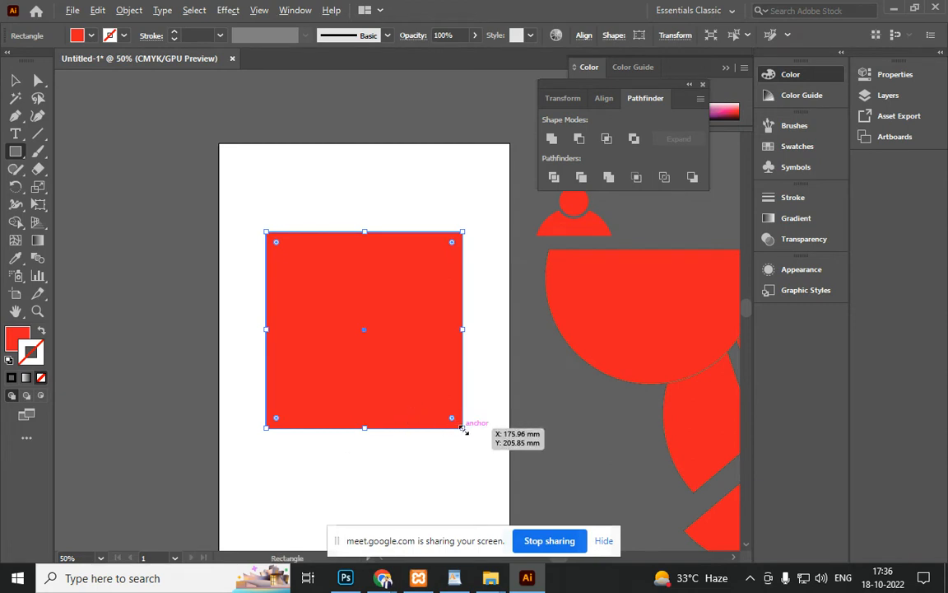
pyautogui.moveTo(364, 329)
pyautogui.mouseDown()
pyautogui.moveTo(455, 403)
pyautogui.moveTo(439, 403)
pyautogui.mouseUp()
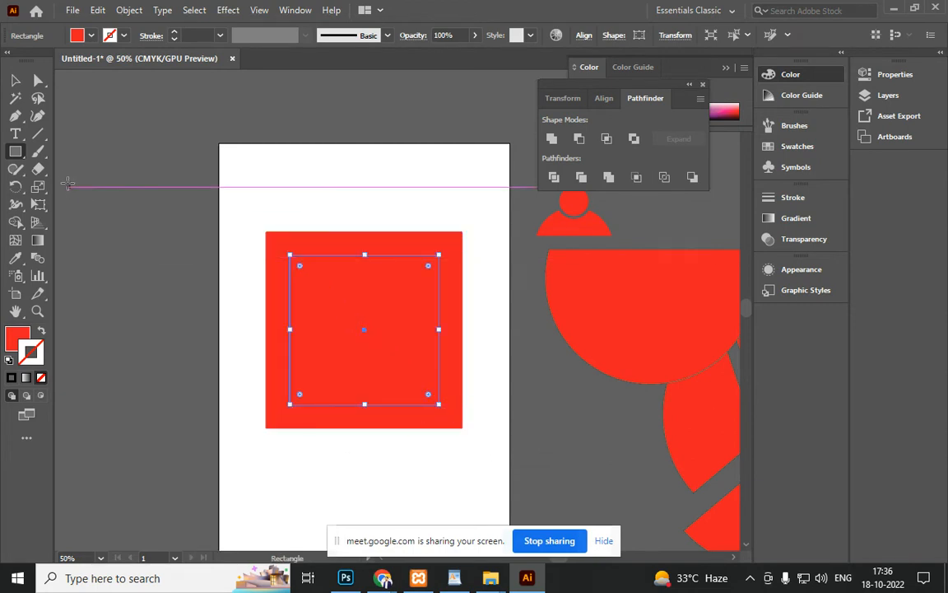
# Divide the two concentric squares with Pathfinder Divide and ungroup the result
pyautogui.click(17, 79)
pyautogui.click(397, 241)
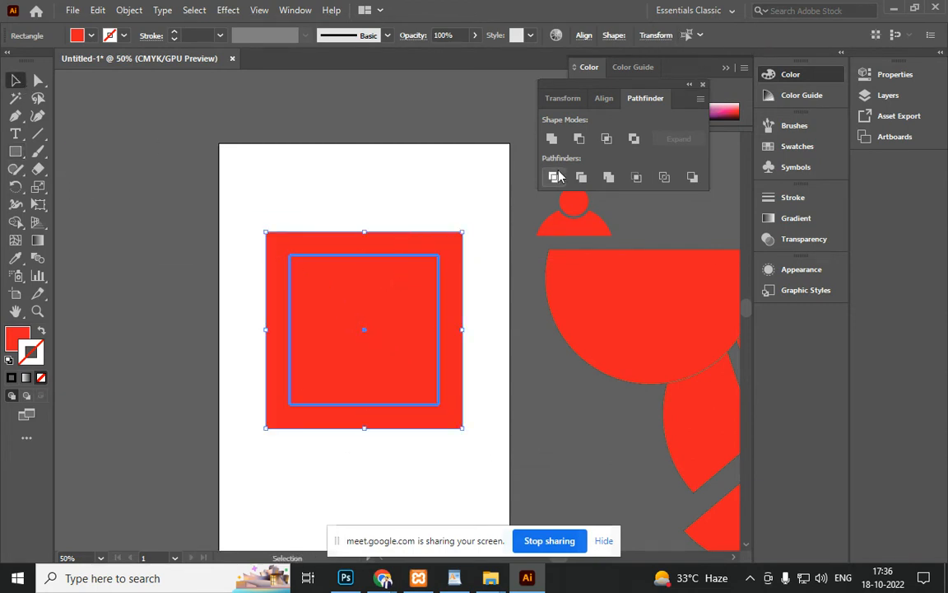
pyautogui.rightClick(353, 346)
pyautogui.click(431, 208)
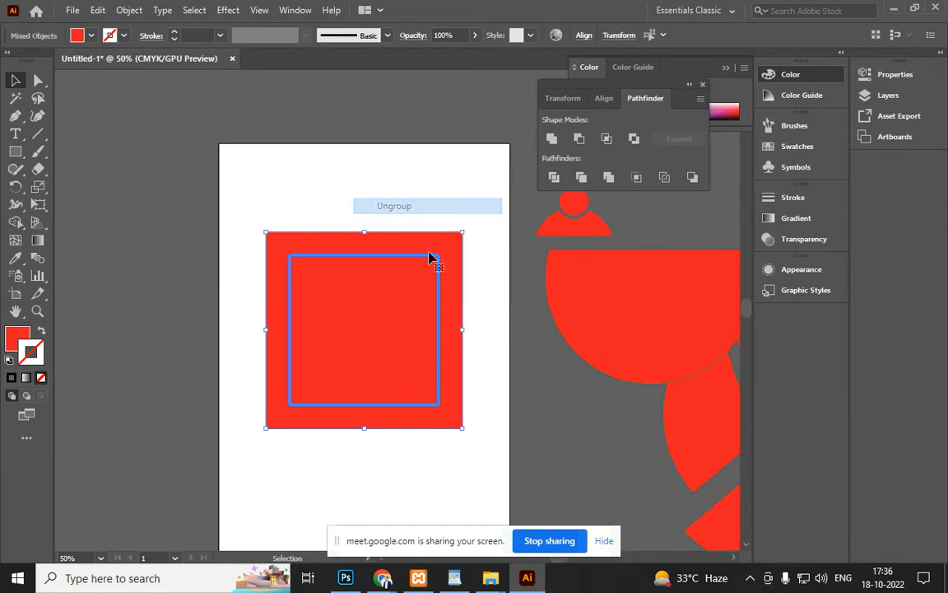
pyautogui.click(500, 417)
pyautogui.moveTo(382, 347); pyautogui.dragTo(161, 178)
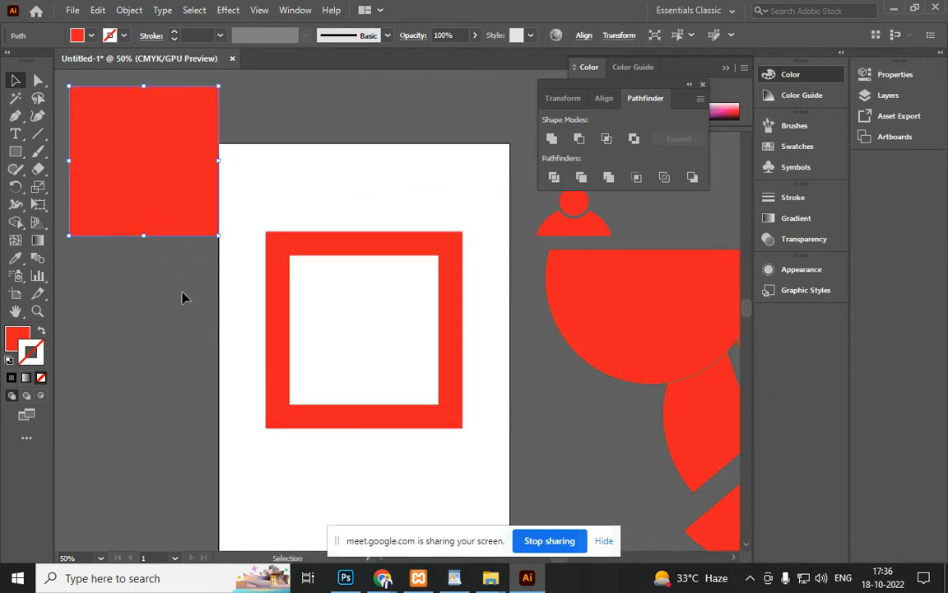
pyautogui.hotkey('ctrl', 'z')
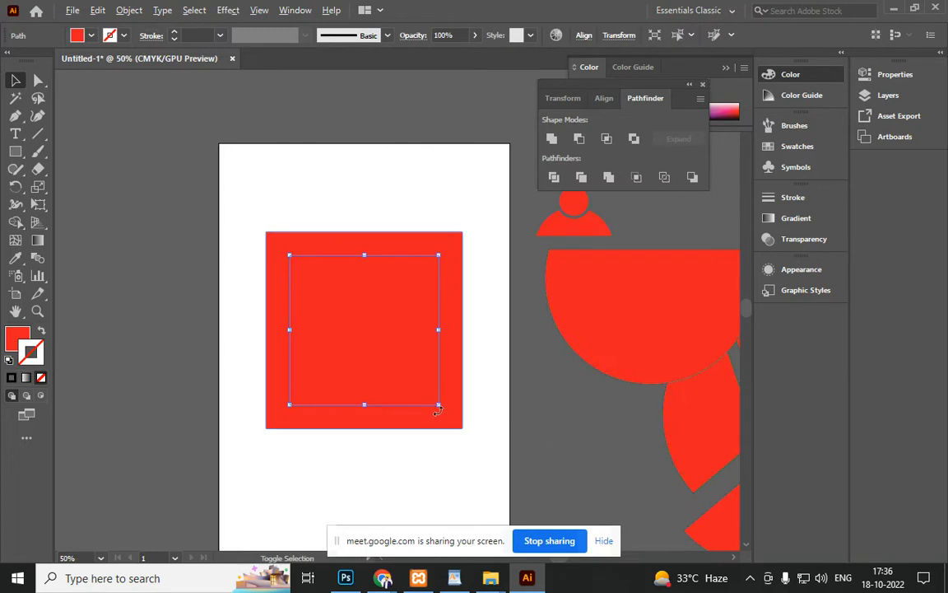
# Shrink the inner square about its centre to roughly 40% of its size and fill it with blue 321FEA
pyautogui.moveTo(441, 405); pyautogui.dragTo(396, 360)
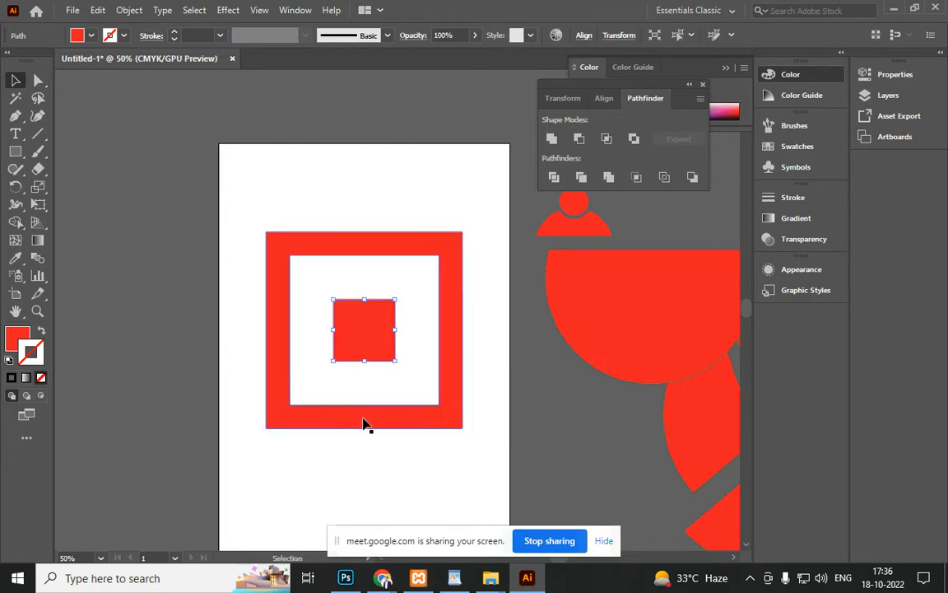
pyautogui.doubleClick(18, 337)
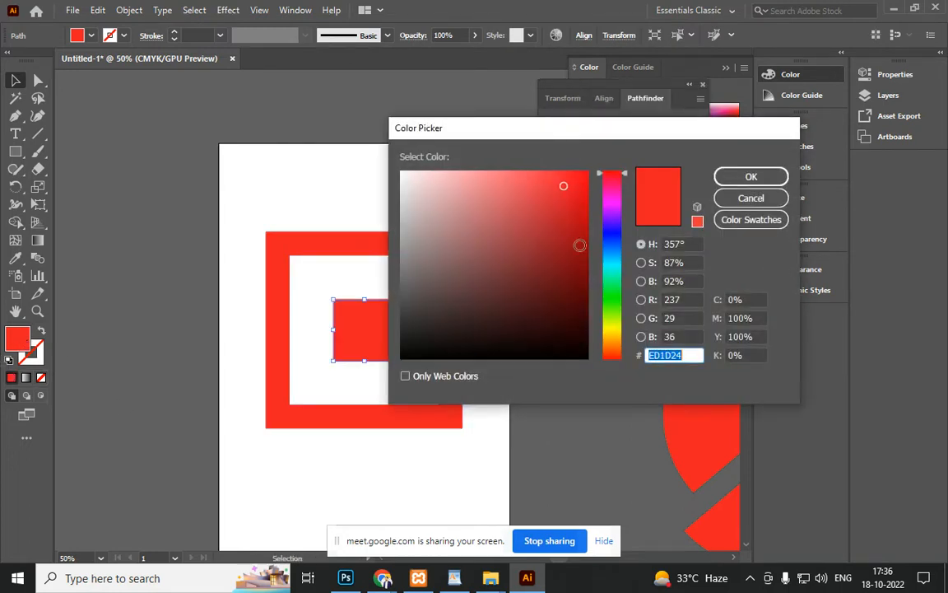
pyautogui.write('321FEA')
pyautogui.click(777, 175)
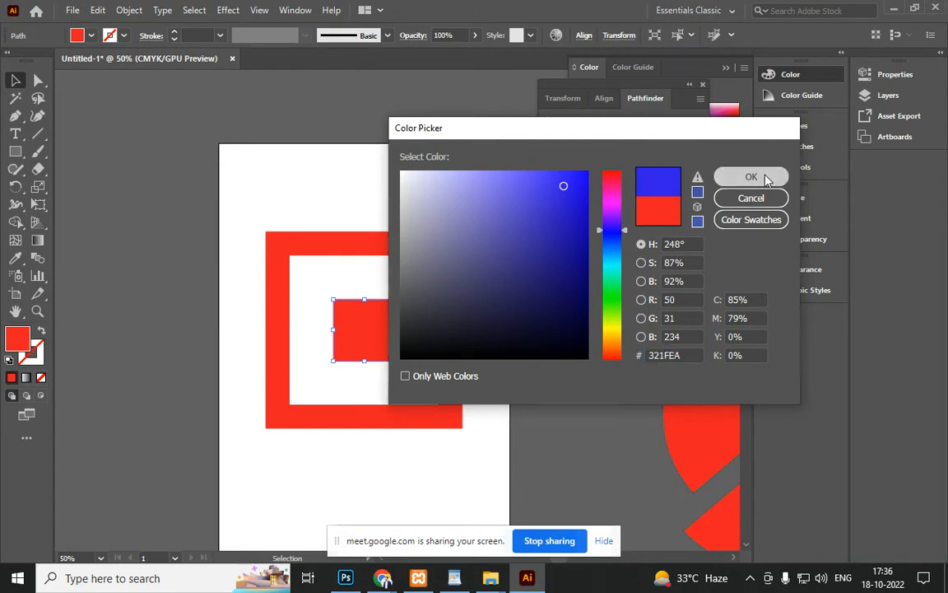
pyautogui.click(459, 509)
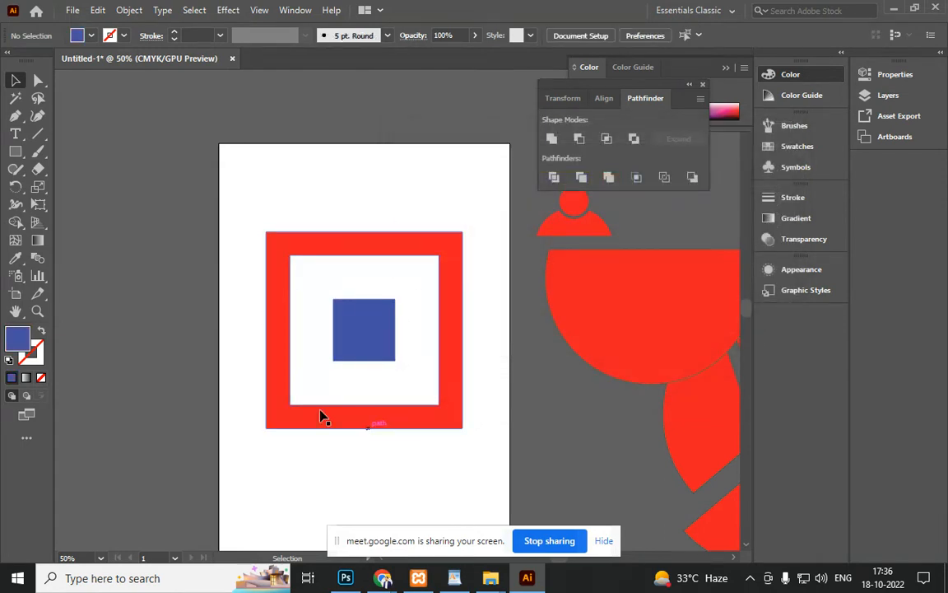
# Draw a tall narrow blue rectangle through the middle of the square frame, extending past its upper and lower edges
pyautogui.click(16, 153)
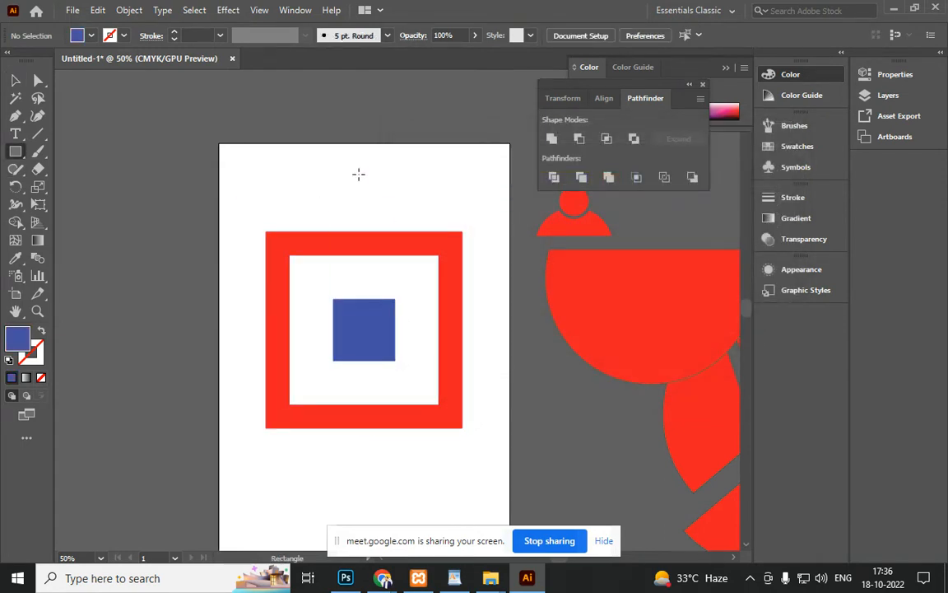
pyautogui.moveTo(357, 170); pyautogui.dragTo(382, 470)
pyautogui.click(37, 80)
pyautogui.click(16, 80)
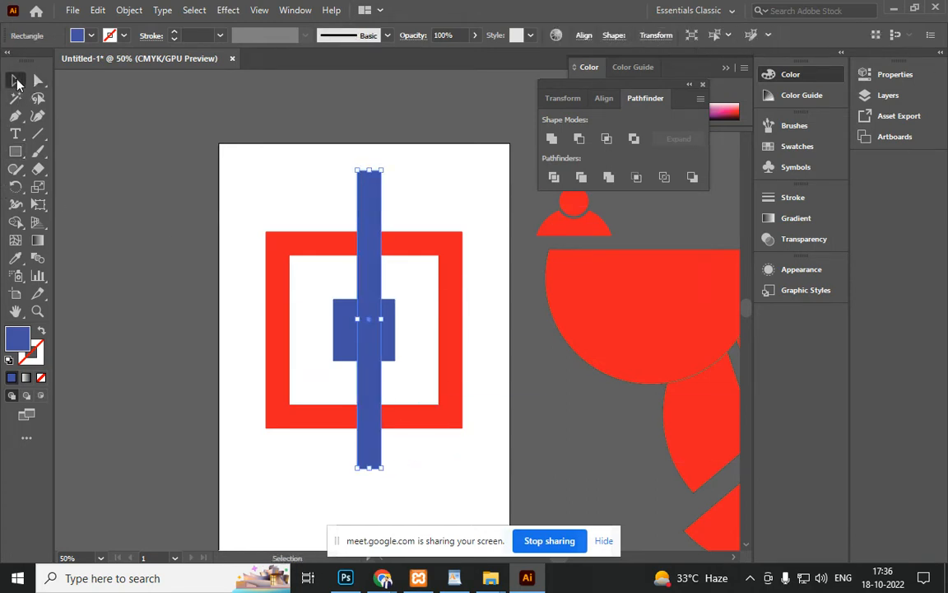
# Divide the vertical blue bar and the red frame with Pathfinder Divide and ungroup the result
pyautogui.keyDown('shift'); pyautogui.click(434, 235); pyautogui.keyUp('shift')
pyautogui.click(554, 177)
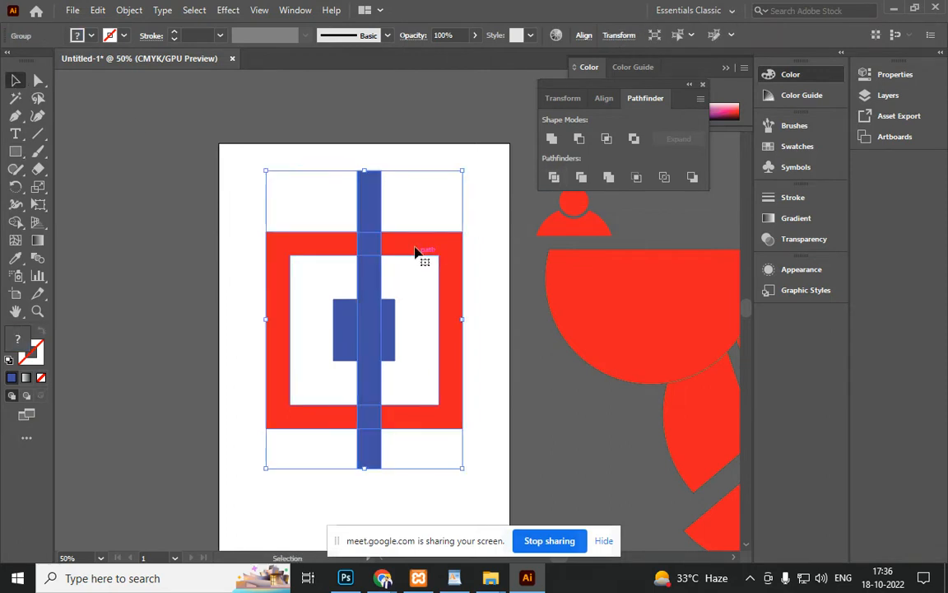
pyautogui.rightClick(416, 240)
pyautogui.click(484, 362)
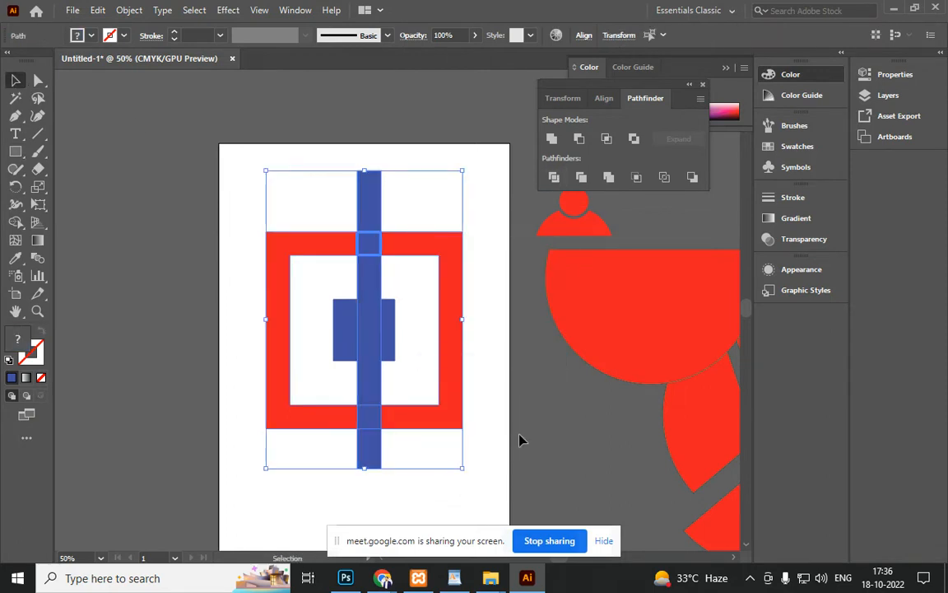
pyautogui.click(519, 438)
# Move the vertical bar's five pieces out of the frame, towards the artboard's upper left corner and beyond its left edge
pyautogui.moveTo(369, 243); pyautogui.dragTo(248, 171)
pyautogui.moveTo(370, 205); pyautogui.dragTo(265, 163)
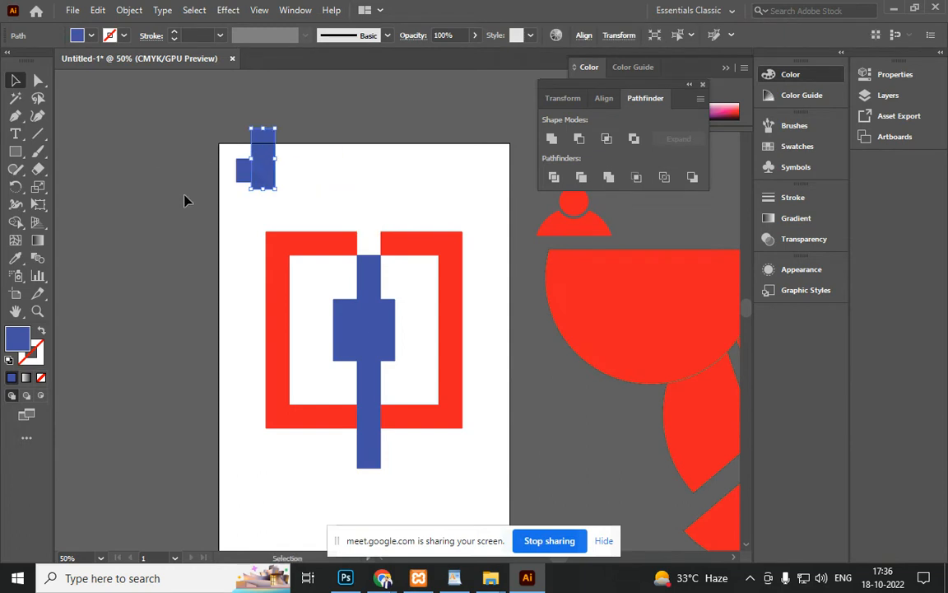
pyautogui.moveTo(355, 290); pyautogui.dragTo(54, 188)
pyautogui.moveTo(359, 451); pyautogui.dragTo(118, 282)
pyautogui.click(373, 427)
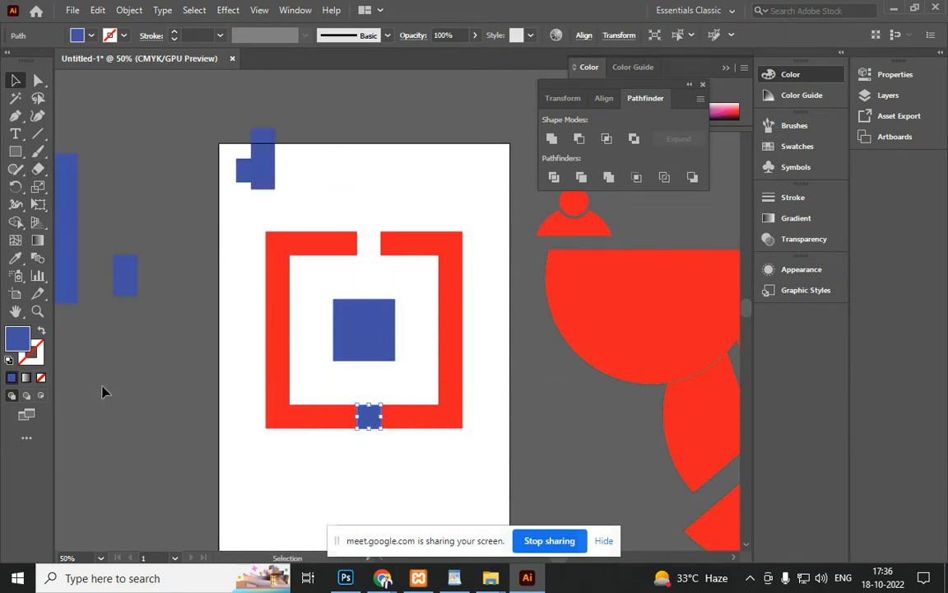
pyautogui.moveTo(369, 420); pyautogui.dragTo(185, 413)
# Place a blue horizontal bar across the middle of the frame and divide it with the red shapes using Pathfinder Divide
pyautogui.moveTo(197, 336); pyautogui.dragTo(239, 451)
pyautogui.moveTo(212, 410); pyautogui.dragTo(503, 323)
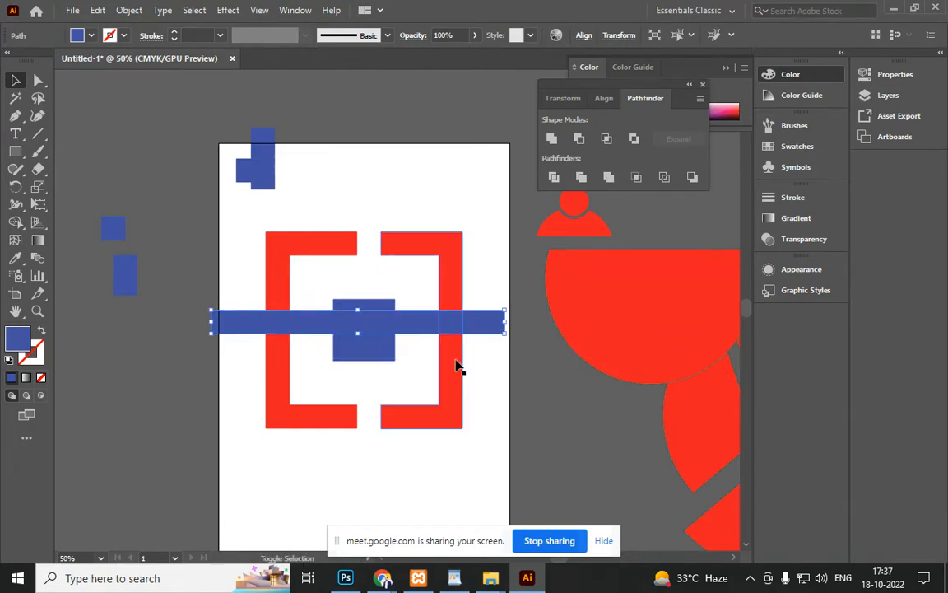
pyautogui.keyDown('shift'); pyautogui.click(375, 366); pyautogui.keyUp('shift')
pyautogui.click(554, 177)
# Ungroup the divided shapes and delete all pieces of the horizontal blue bar
pyautogui.rightClick(437, 318)
pyautogui.click(511, 188)
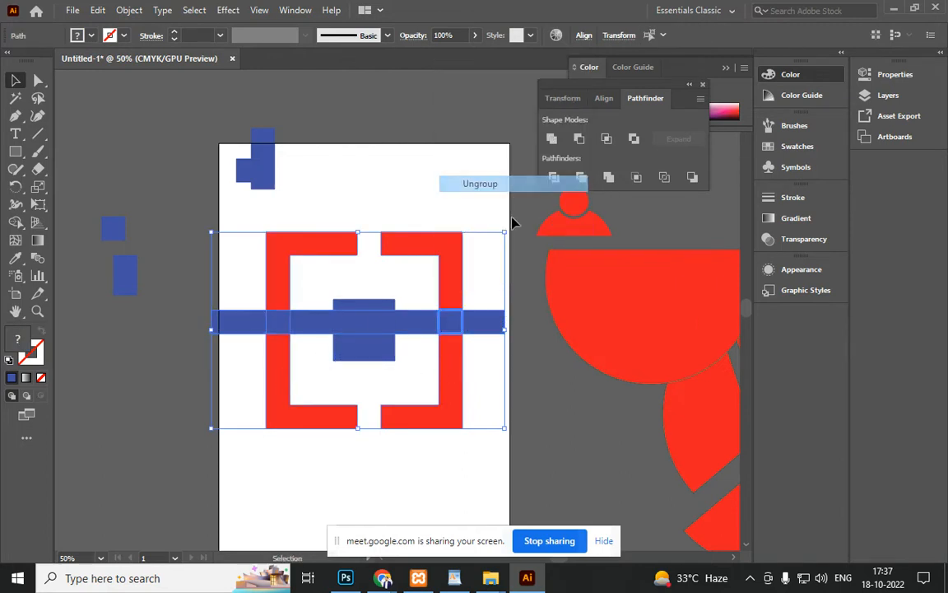
pyautogui.click(492, 280)
pyautogui.click(412, 318)
pyautogui.keyDown('shift'); pyautogui.click(458, 322); pyautogui.keyUp('shift')
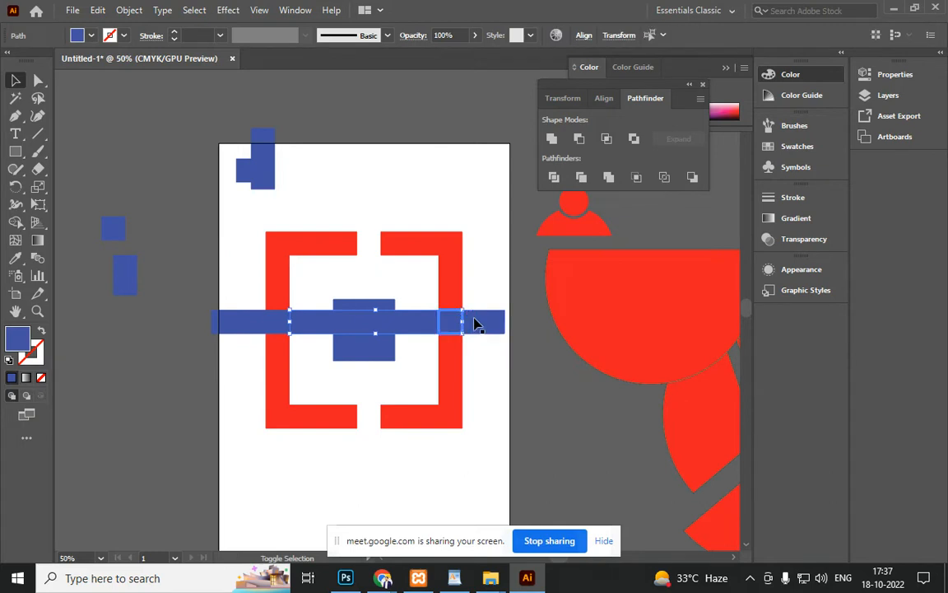
pyautogui.press('Delete')
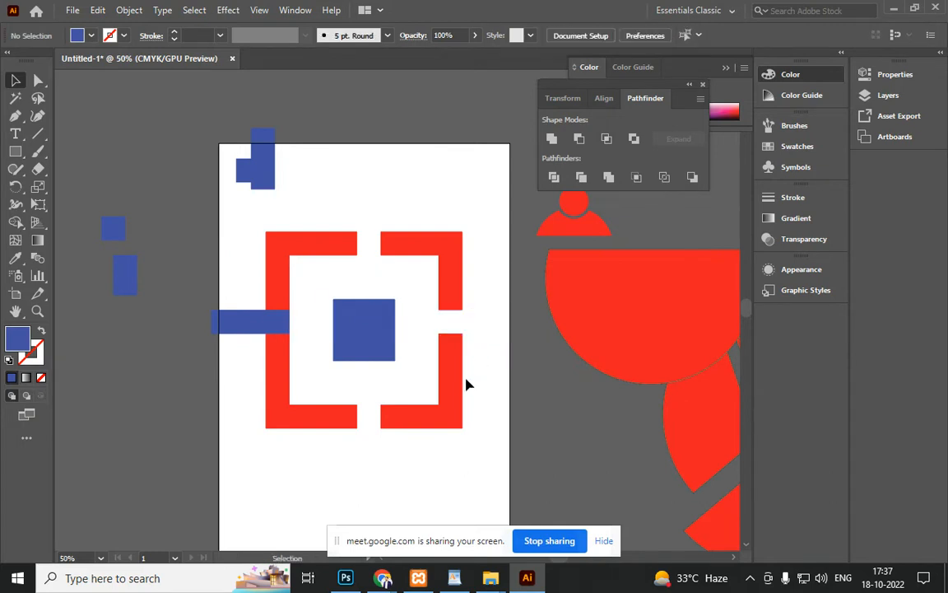
pyautogui.click(269, 327)
pyautogui.press('Delete')
pyautogui.click(242, 326)
pyautogui.press('Delete')
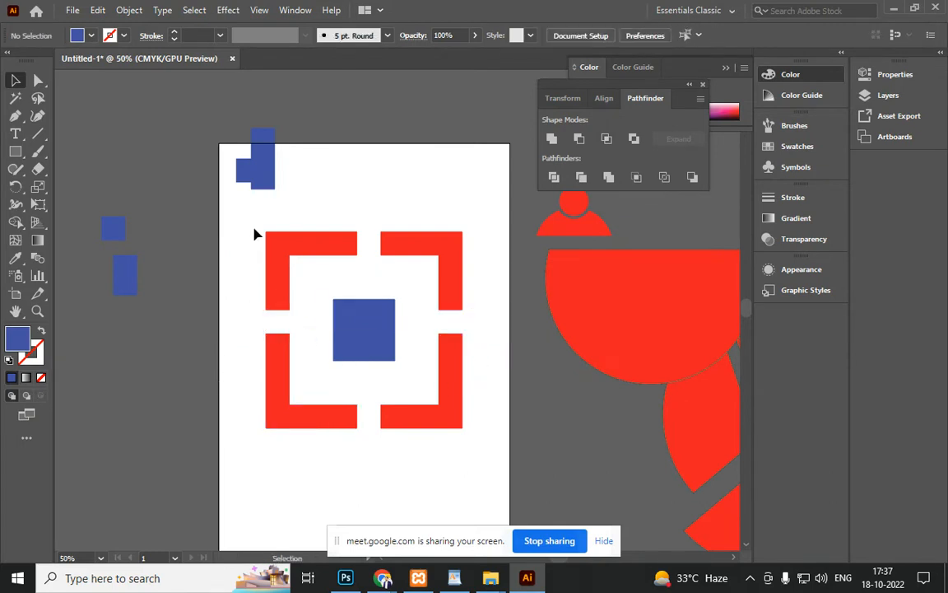
# Scale the frame and centre square down together to about a fifth and delete the unfilled leftover paths inside the frame
pyautogui.moveTo(485, 461); pyautogui.dragTo(387, 346)
pyautogui.click(407, 407)
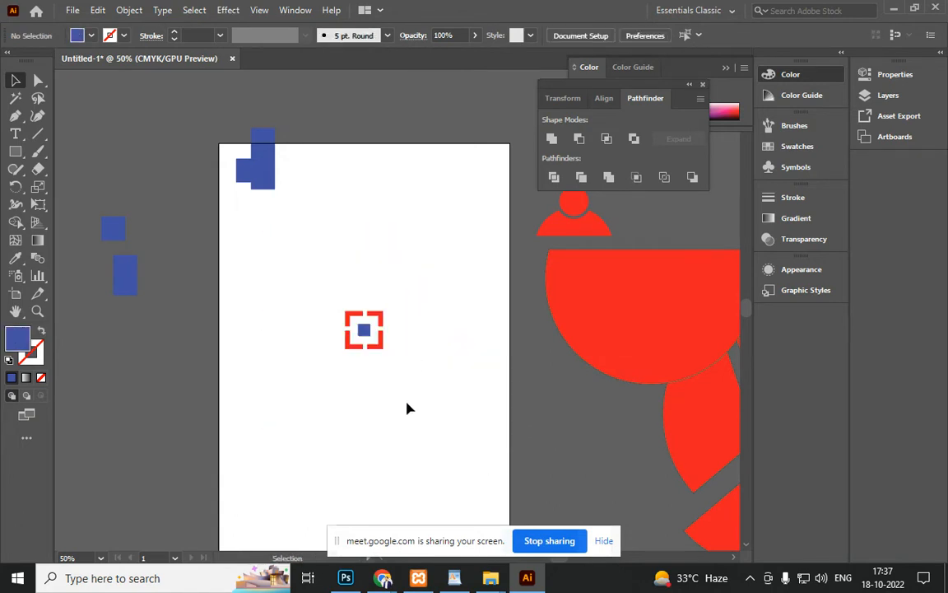
pyautogui.scroll(5, 365, 325)
pyautogui.click(365, 328)
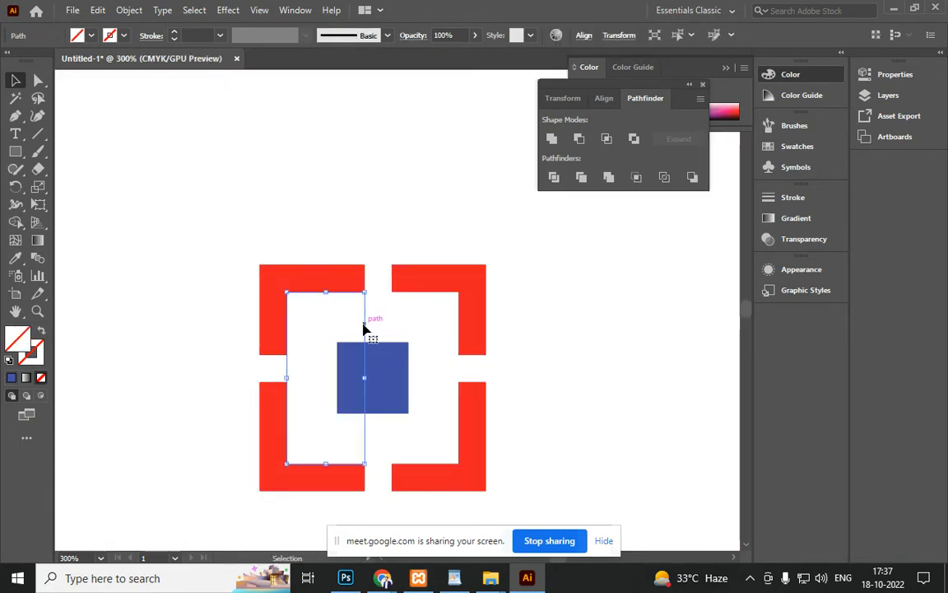
pyautogui.press('Delete')
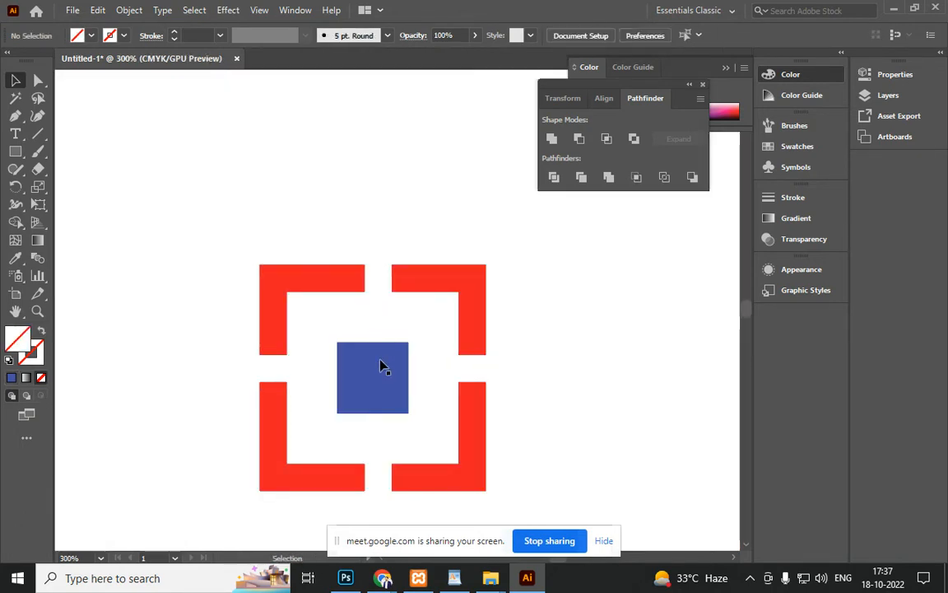
pyautogui.click(400, 449)
pyautogui.press('Delete')
# Group the four corner brackets with the blue centre square and move the group off the artboard's right side
pyautogui.scroll(-3, 409, 441)
pyautogui.moveTo(397, 367); pyautogui.dragTo(467, 477)
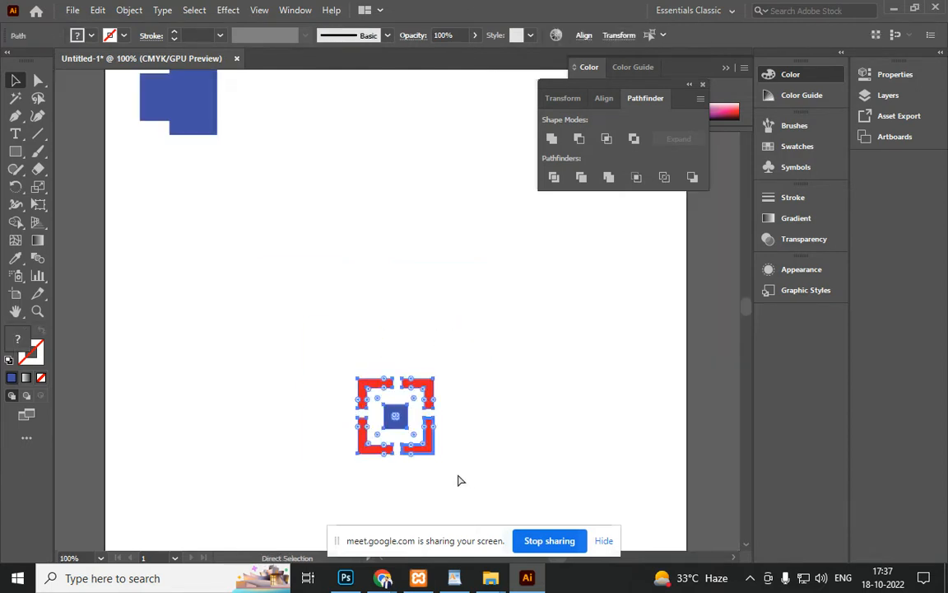
pyautogui.hotkey('ctrl', 'g')
pyautogui.moveTo(395, 422); pyautogui.dragTo(682, 319)
pyautogui.moveTo(526, 370); pyautogui.dragTo(528, 436)
pyautogui.moveTo(666, 394); pyautogui.dragTo(724, 343)
pyautogui.moveTo(379, 404); pyautogui.dragTo(409, 334)
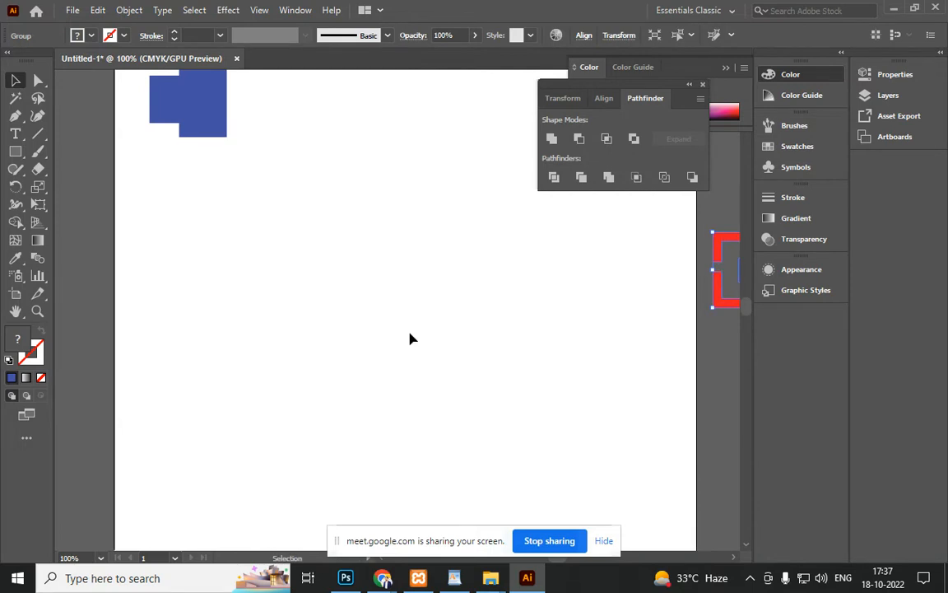
# Draw a large circle in the left half of the artboard and a smaller concentric circle inside it
pyautogui.press('l')
pyautogui.moveTo(280, 352); pyautogui.dragTo(356, 492)
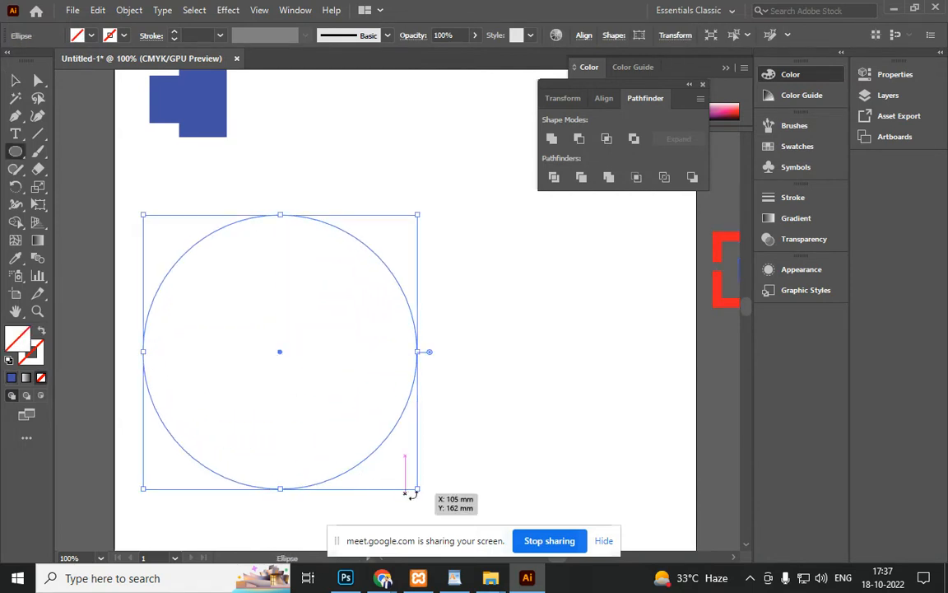
pyautogui.moveTo(417, 489); pyautogui.dragTo(395, 465)
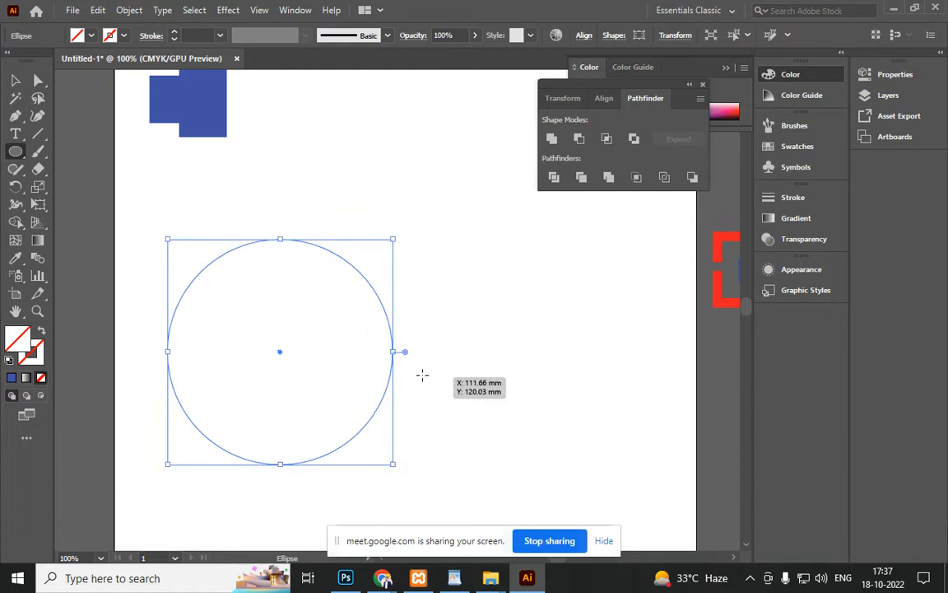
# Divide the two concentric circles with Pathfinder Divide and ungroup the result
pyautogui.press('v')
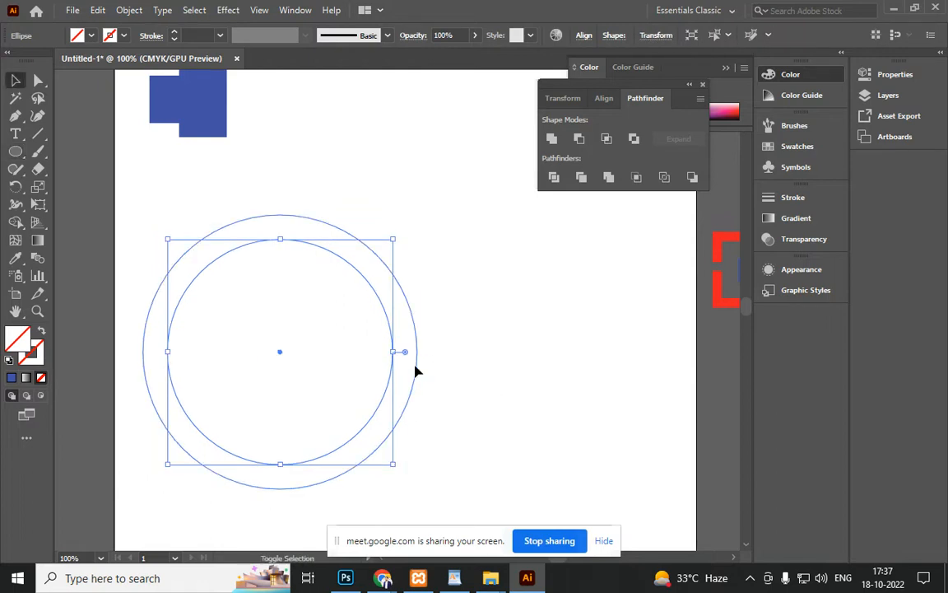
pyautogui.click(417, 369)
pyautogui.click(551, 177)
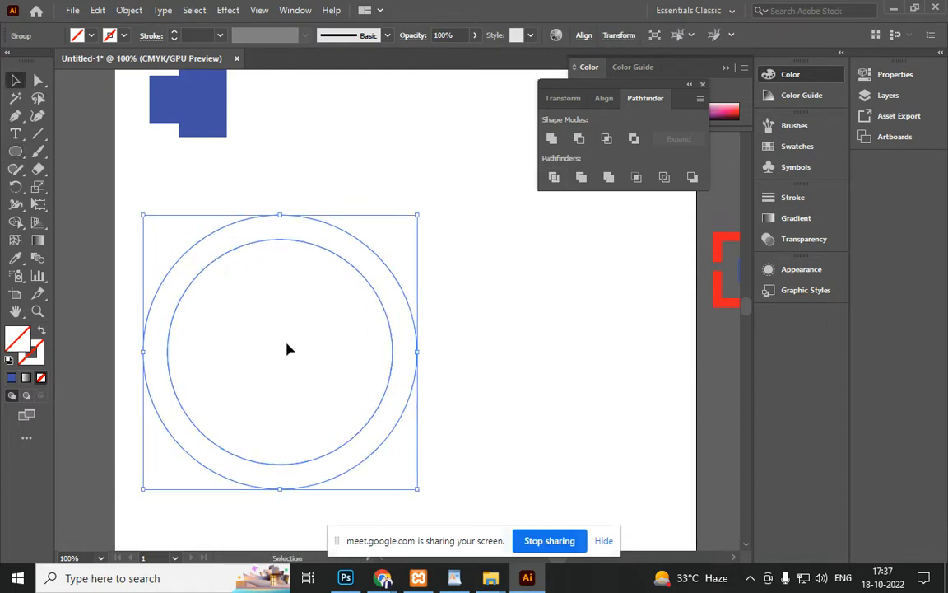
pyautogui.rightClick(294, 343)
pyautogui.click(364, 209)
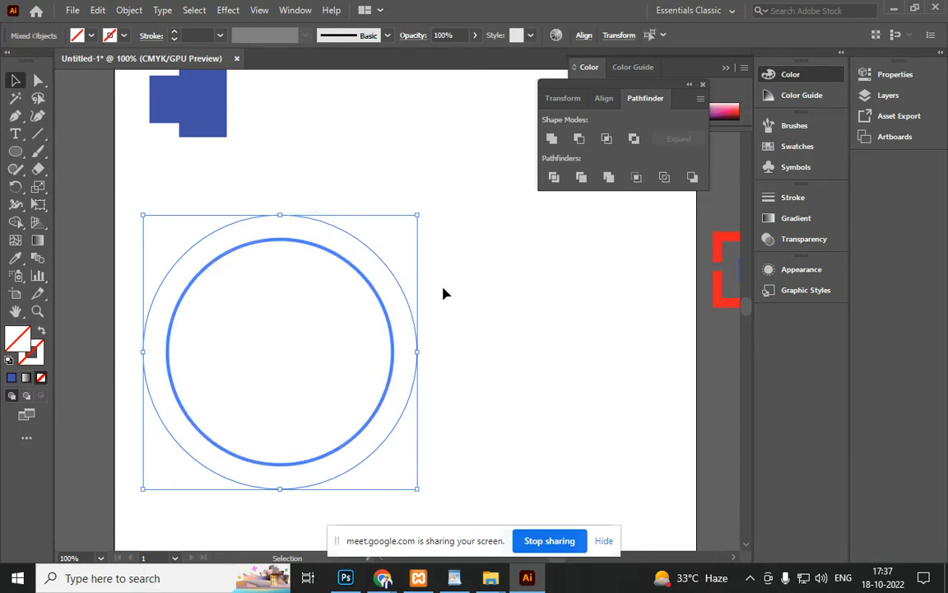
# Fill both circle pieces with the red sampled from the bracket icon and delete the inner disc
pyautogui.click(332, 340)
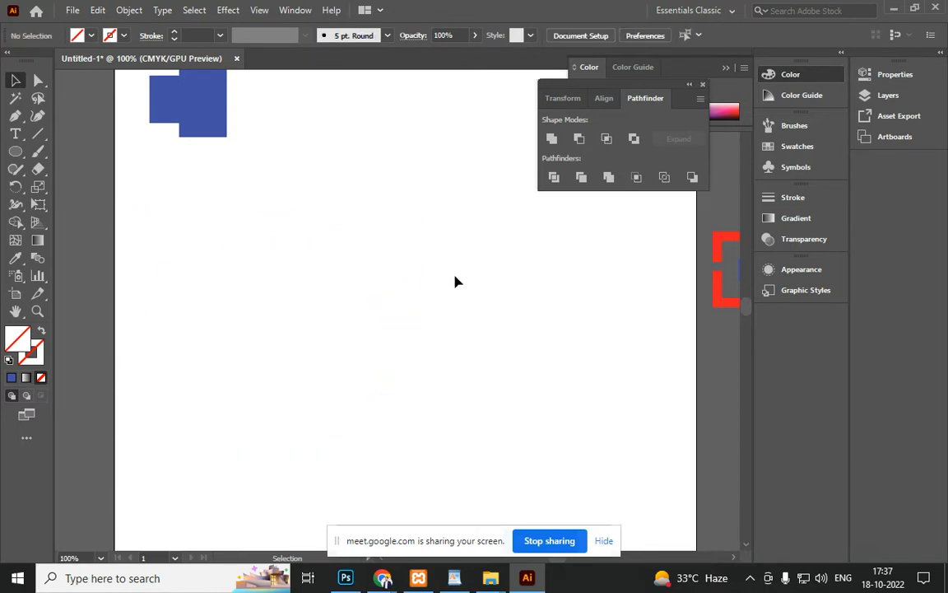
pyautogui.moveTo(455, 262); pyautogui.dragTo(315, 457)
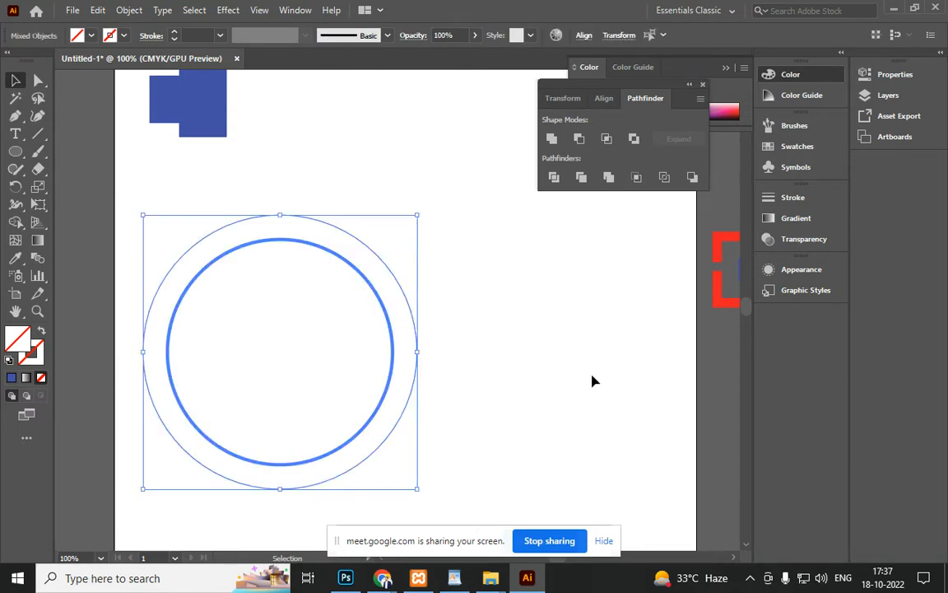
pyautogui.press('i')
pyautogui.click(717, 297)
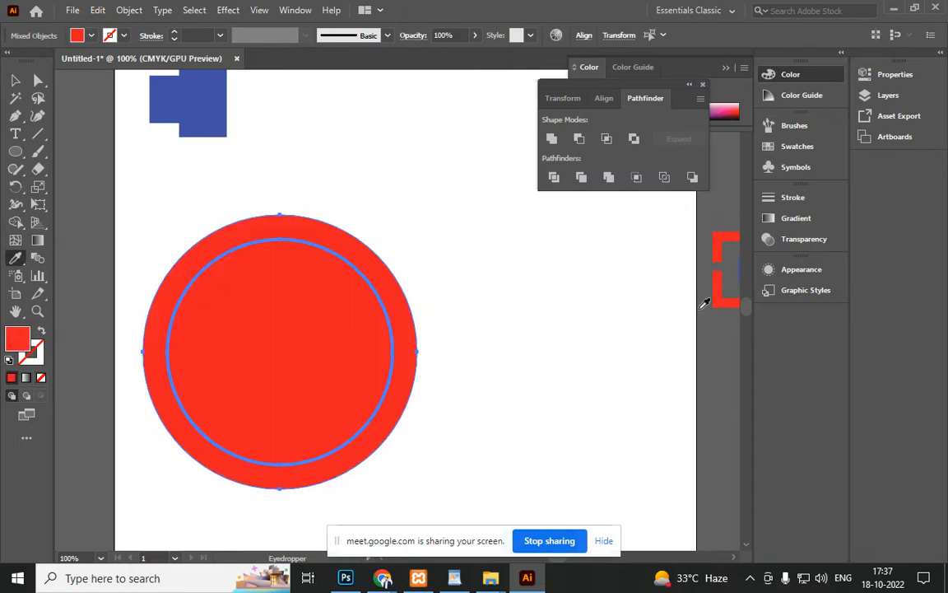
pyautogui.click(15, 81)
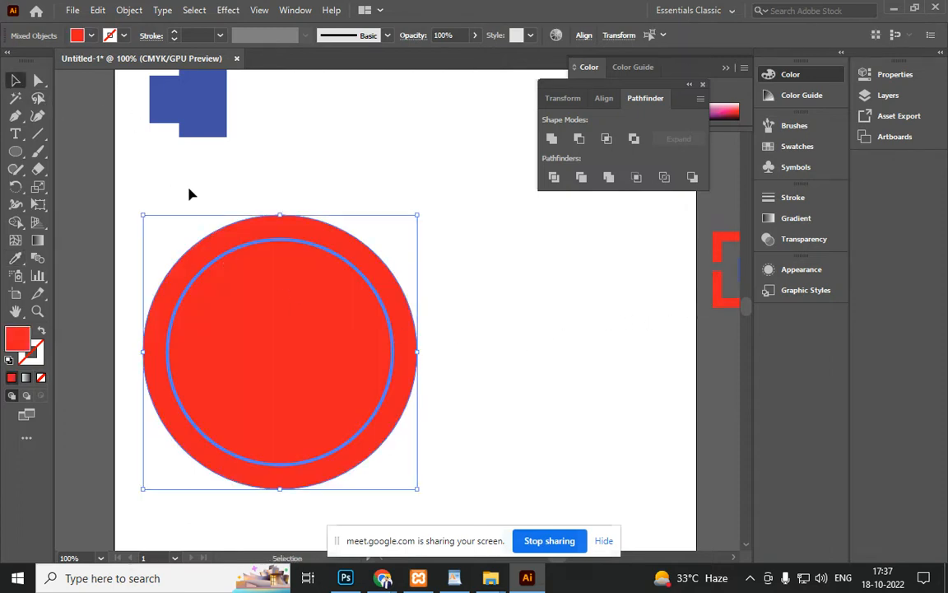
pyautogui.click(188, 192)
pyautogui.moveTo(275, 329); pyautogui.dragTo(543, 337)
pyautogui.press('Delete')
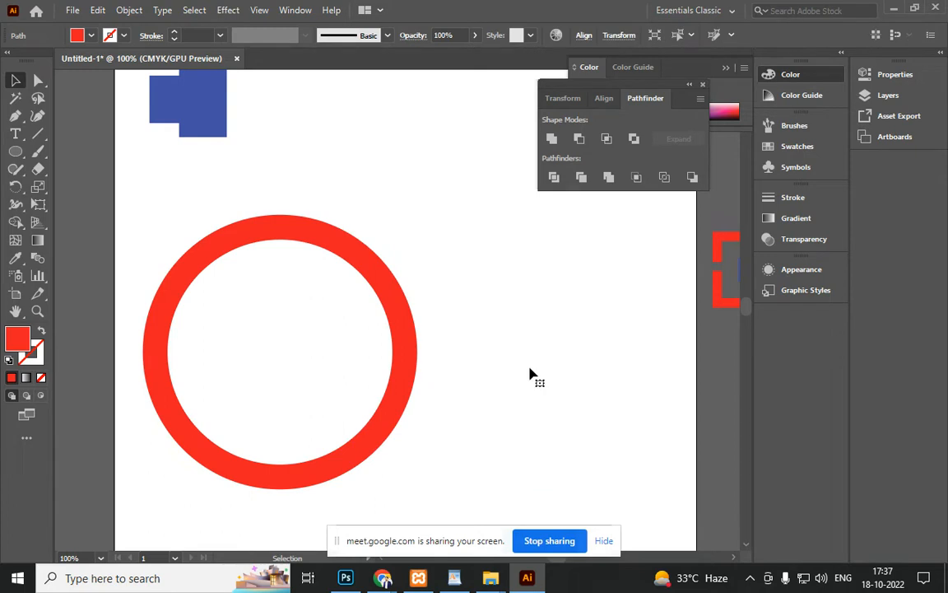
# Duplicate the red ring horizontally so the copy overlaps its right side, and fill the copy with blue sampled from the leftover blocks
pyautogui.click(370, 432)
pyautogui.moveTo(336, 453); pyautogui.dragTo(515, 485)
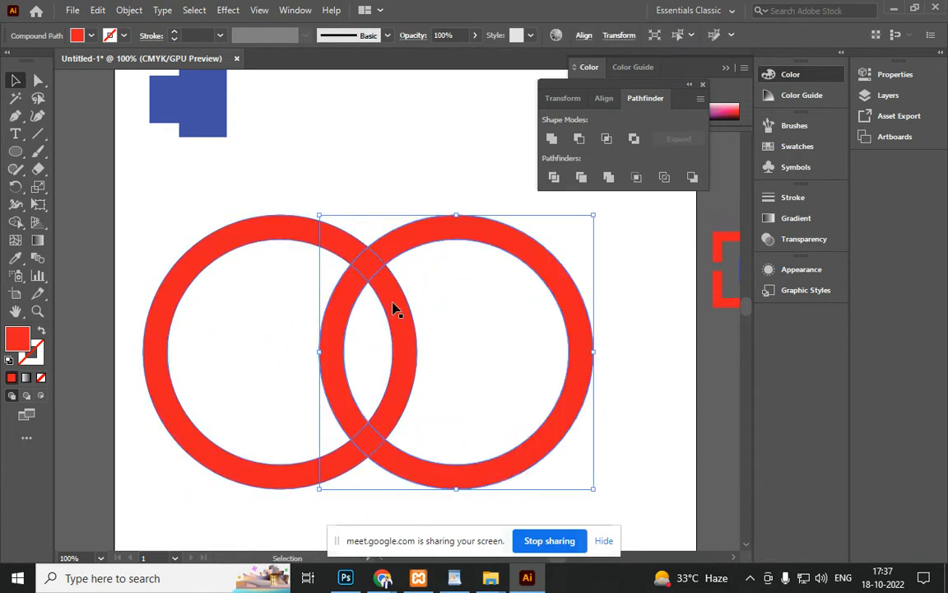
pyautogui.press('i')
pyautogui.click(202, 105)
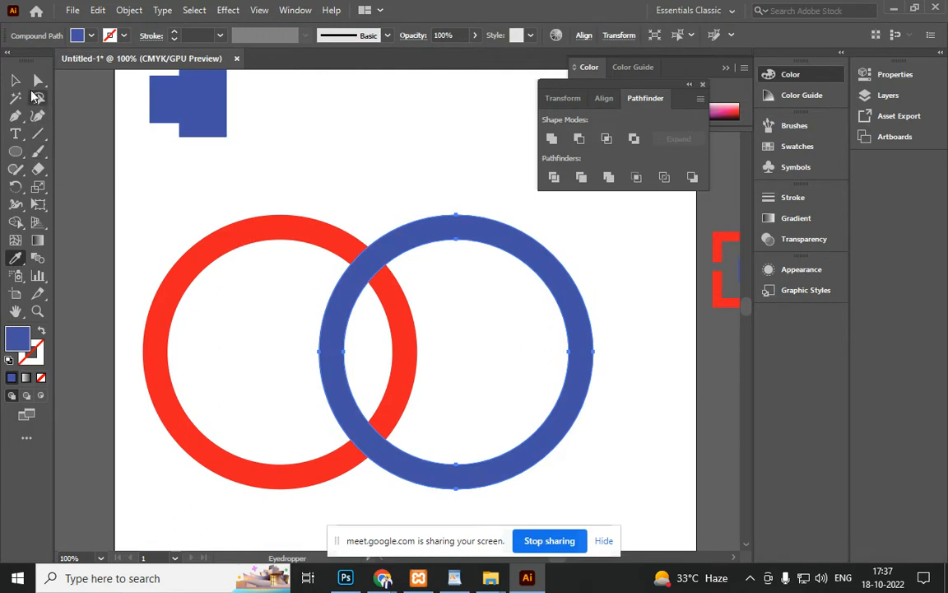
pyautogui.click(15, 80)
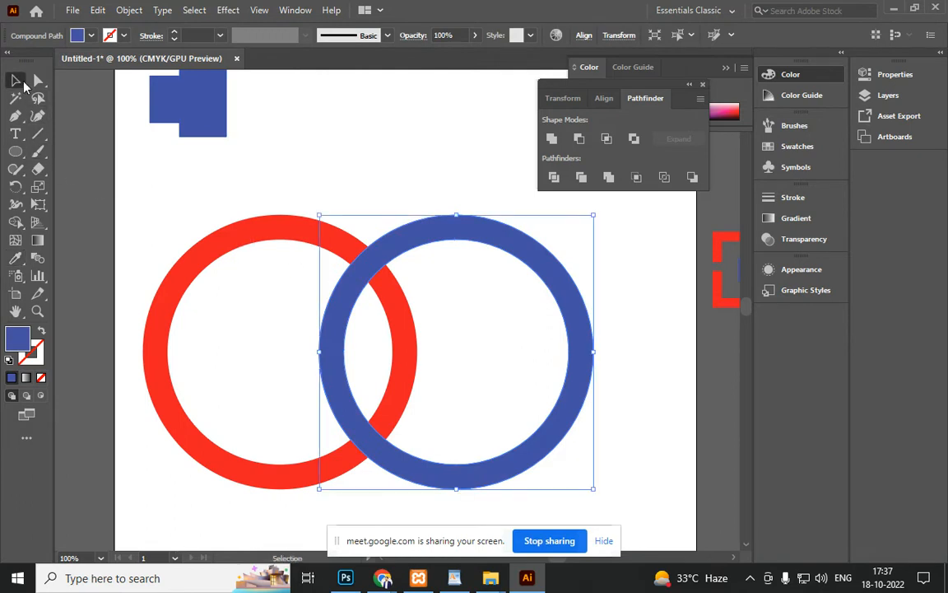
# Divide the overlapping red and blue rings with Pathfinder Divide and ungroup the result
pyautogui.click(398, 474)
pyautogui.moveTo(478, 326); pyautogui.dragTo(256, 385)
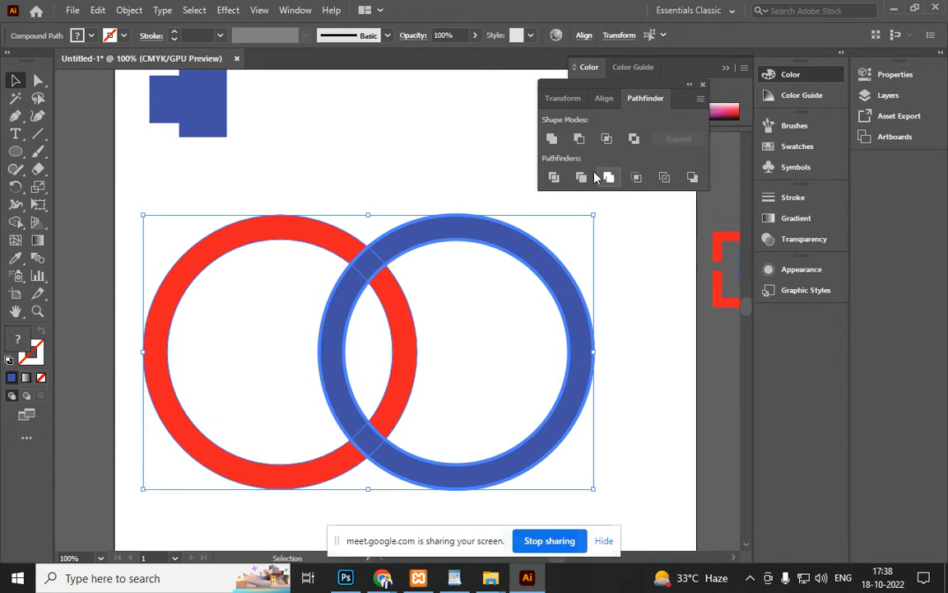
pyautogui.click(554, 178)
pyautogui.rightClick(369, 261)
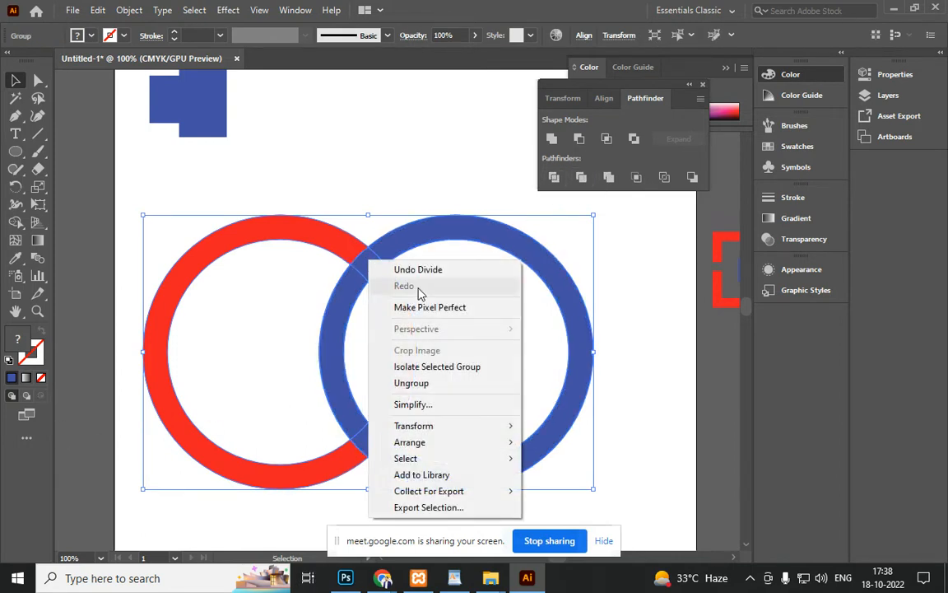
pyautogui.click(439, 385)
pyautogui.click(460, 329)
# Fill the upper overlap piece with the red sampled from the red ring so the rings interlock
pyautogui.click(362, 268)
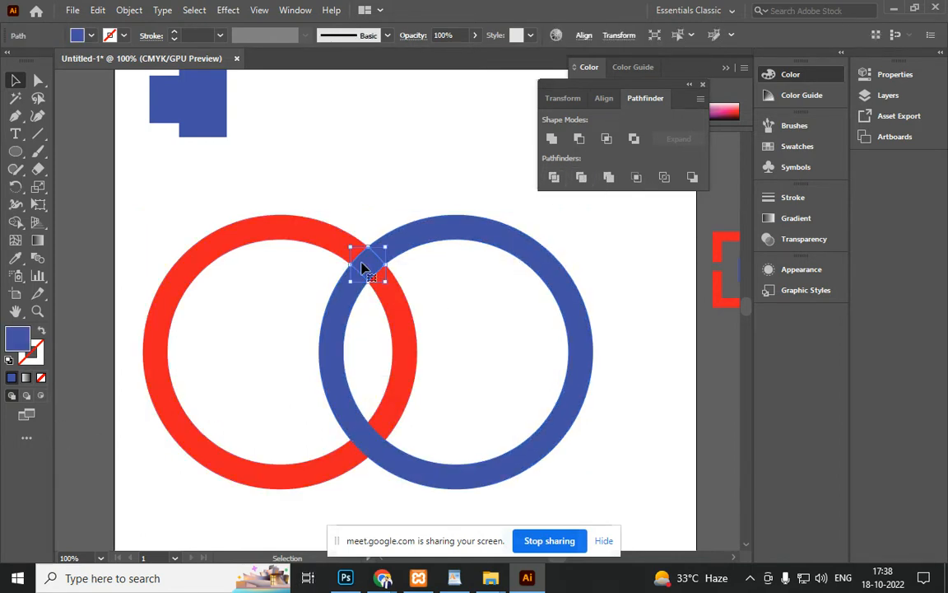
pyautogui.press('i')
pyautogui.click(323, 222)
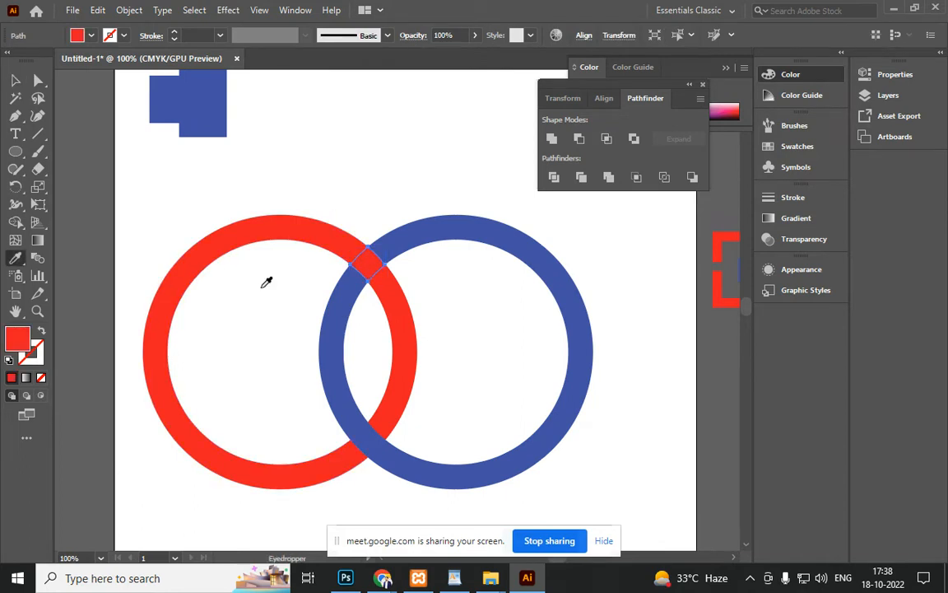
pyautogui.click(14, 83)
pyautogui.click(190, 163)
# Scale the two interlocked rings down together to about a third of their size
pyautogui.moveTo(245, 208); pyautogui.dragTo(430, 470)
pyautogui.press('space')
pyautogui.moveTo(517, 474); pyautogui.dragTo(370, 381)
pyautogui.click(356, 424)
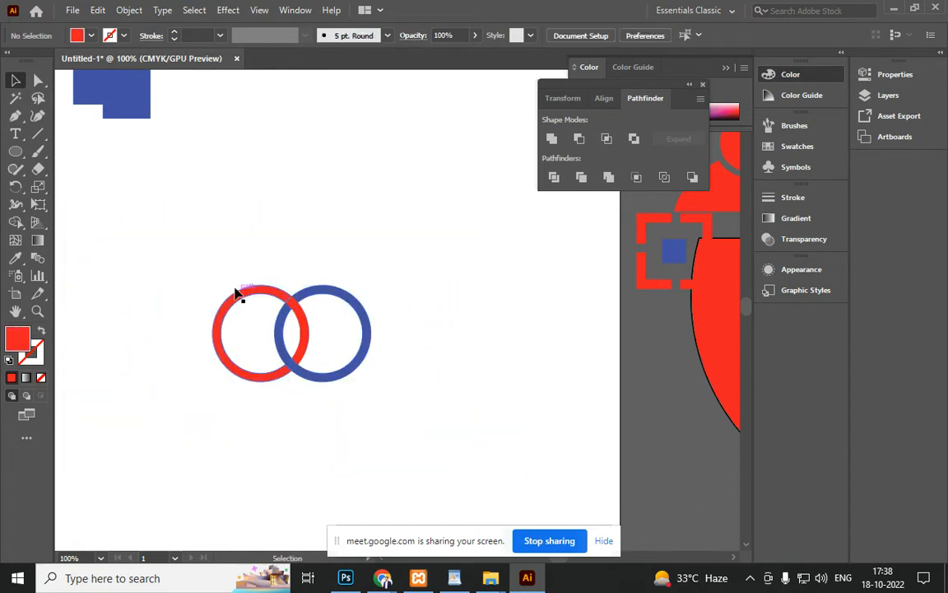
pyautogui.click(294, 309)
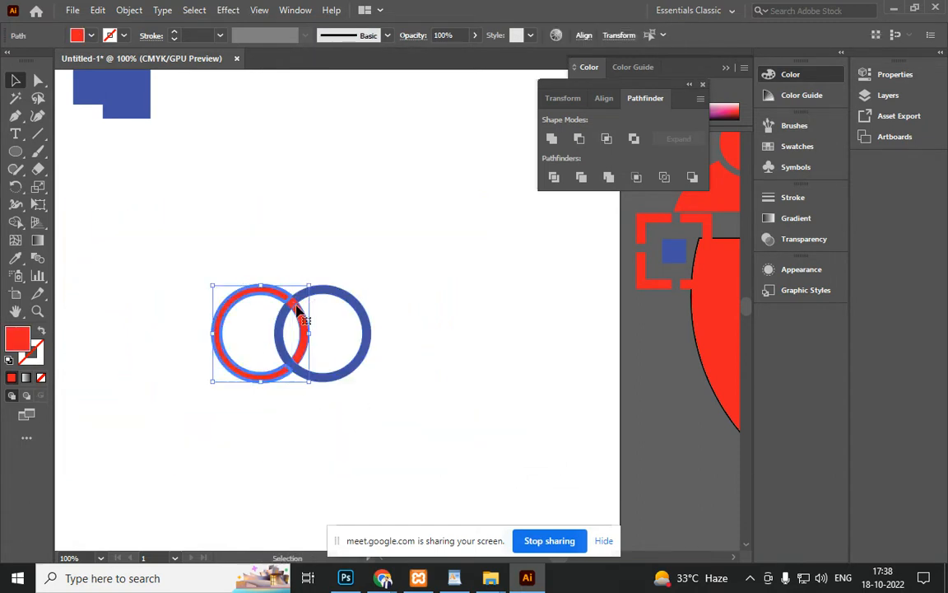
pyautogui.moveTo(261, 381); pyautogui.dragTo(430, 397)
pyautogui.hotkey('ctrl', 'z')
pyautogui.click(424, 425)
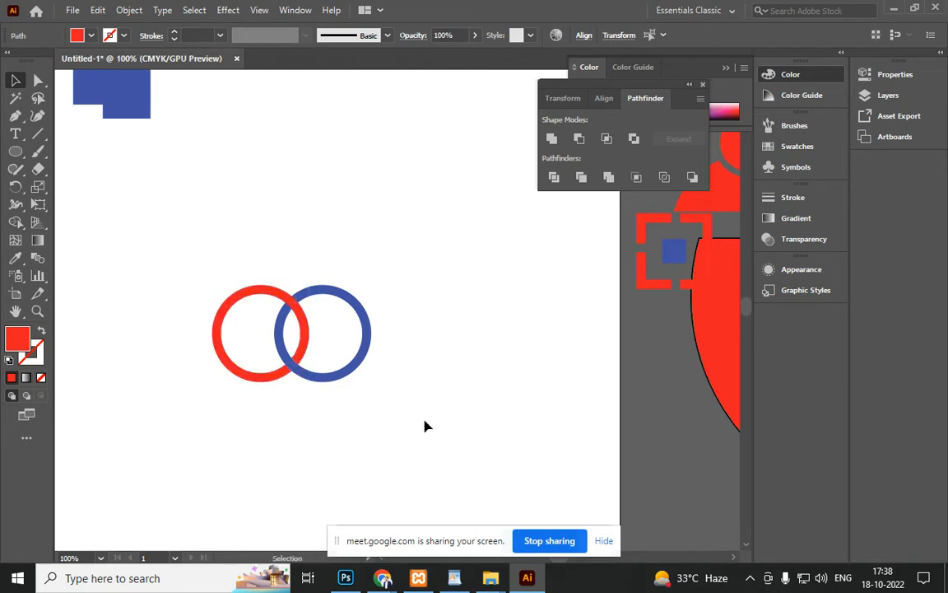
# Duplicate the interlocked ring pair horizontally so the copy's red ring overlaps the first pair's blue ring
pyautogui.moveTo(327, 375); pyautogui.dragTo(165, 233)
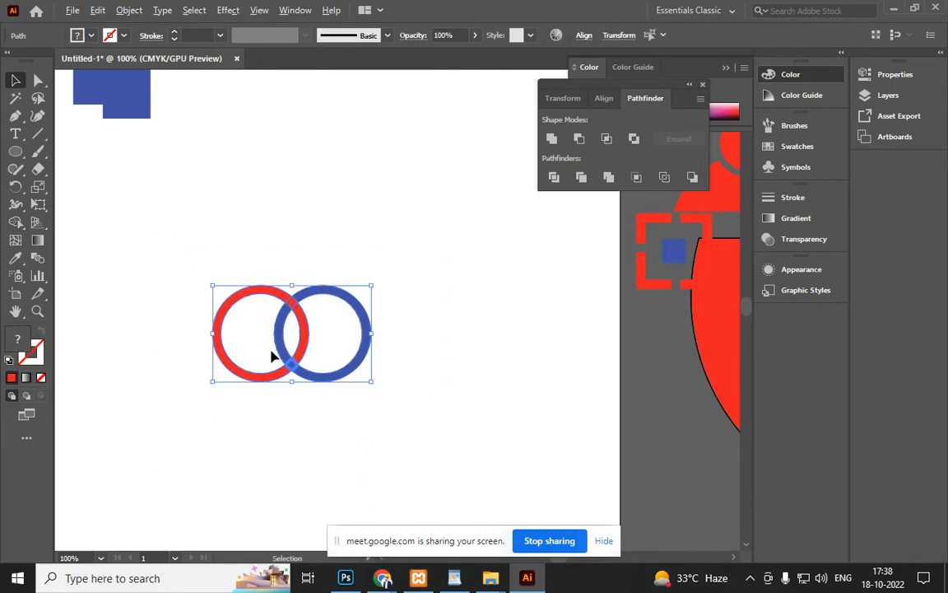
pyautogui.moveTo(283, 356); pyautogui.dragTo(407, 392)
pyautogui.scroll(3, 402, 394)
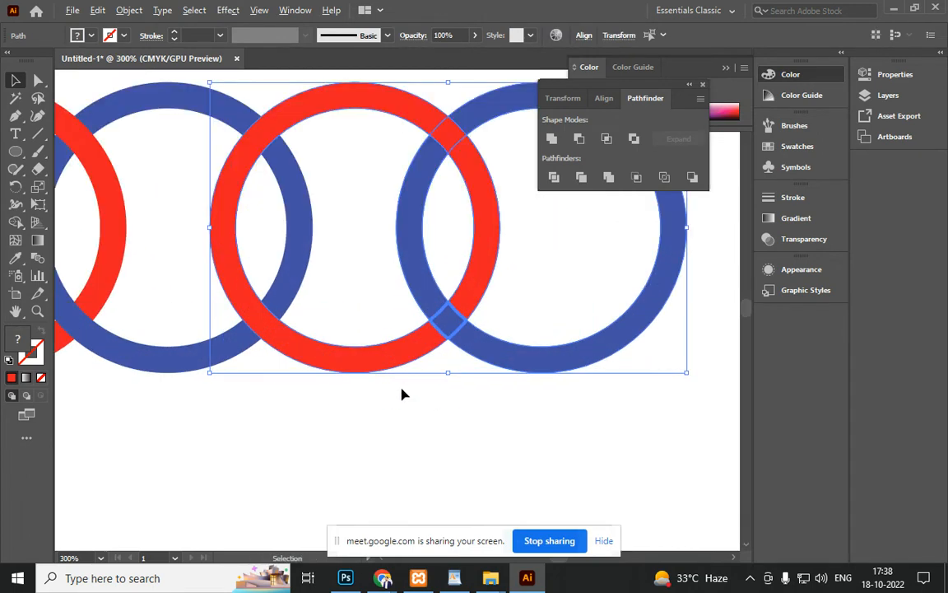
pyautogui.click(407, 441)
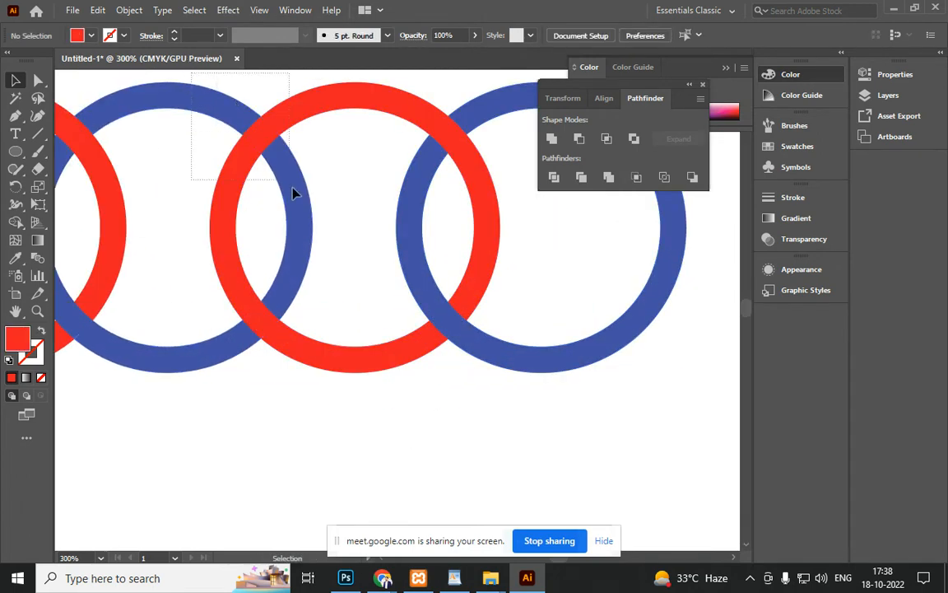
# Divide the middle blue and red rings where the two pairs overlap and ungroup the pieces
pyautogui.moveTo(294, 192); pyautogui.dragTo(327, 429)
pyautogui.click(554, 177)
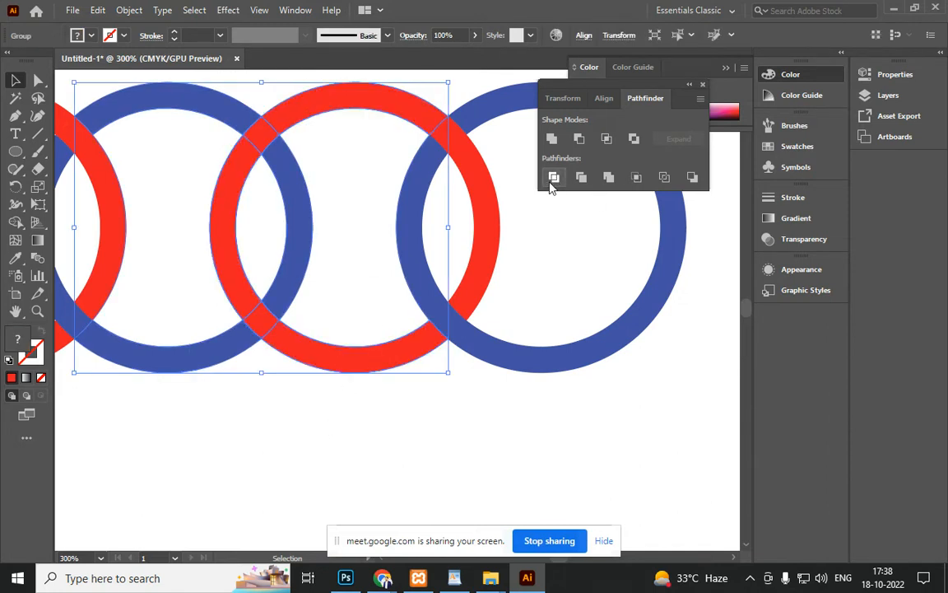
pyautogui.rightClick(271, 323)
pyautogui.click(328, 187)
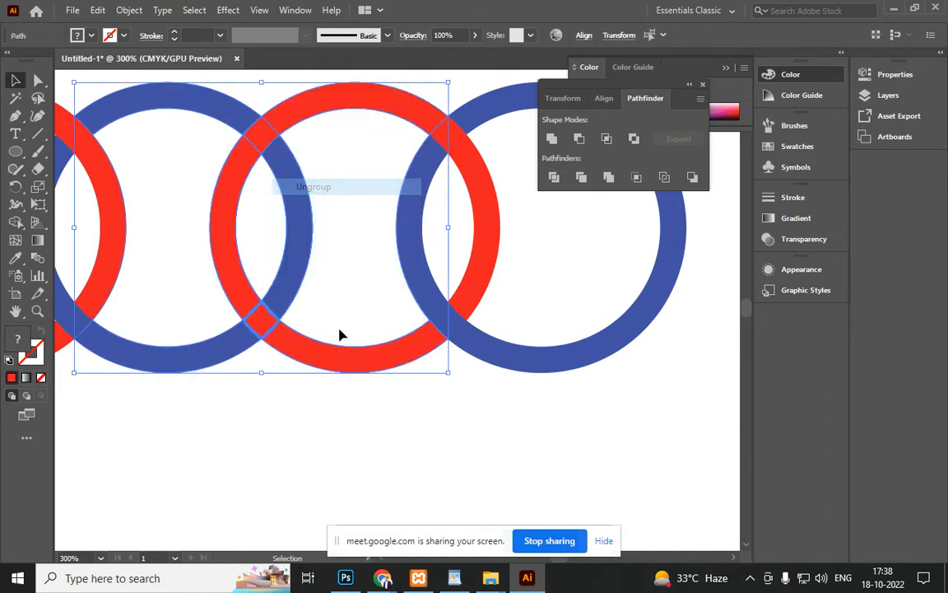
pyautogui.click(323, 434)
# Fill the lower overlap piece between the two middle rings with the blue of the neighbouring ring
pyautogui.click(274, 327)
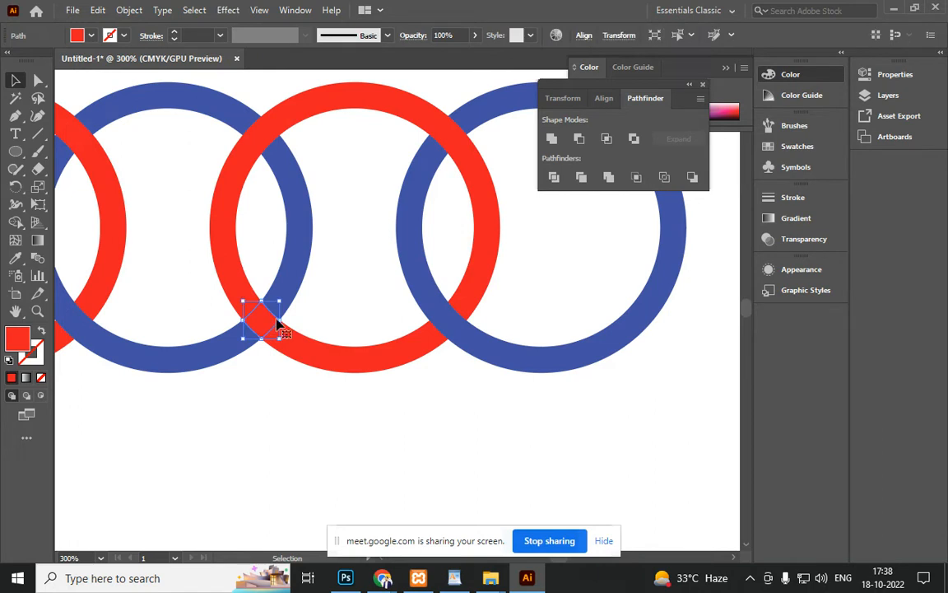
pyautogui.press('i')
pyautogui.click(15, 80)
pyautogui.scroll(-3, 311, 422)
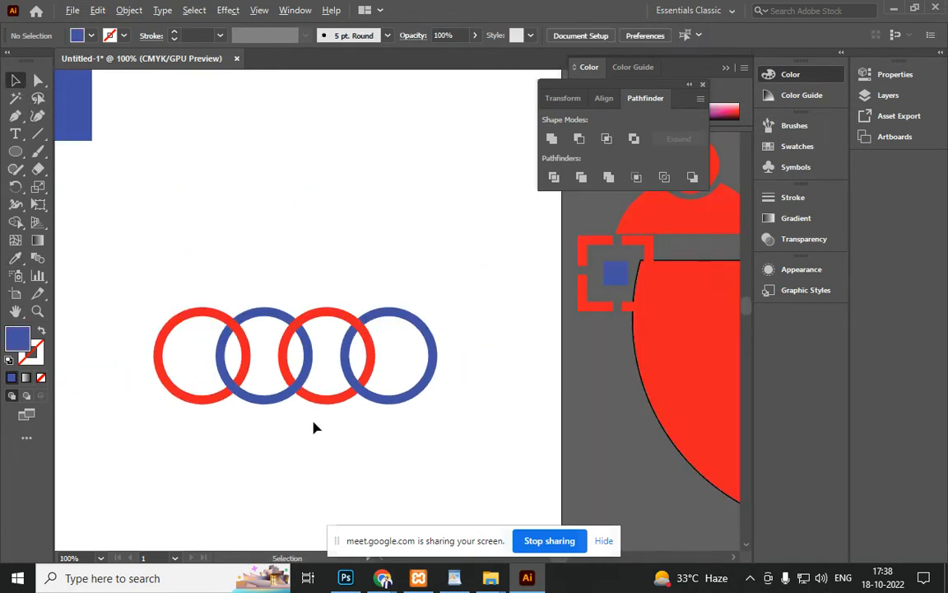
# Apply a Drop Shadow effect to all four rings and set its colour to light grey B7B7B7
pyautogui.moveTo(460, 445); pyautogui.dragTo(136, 254)
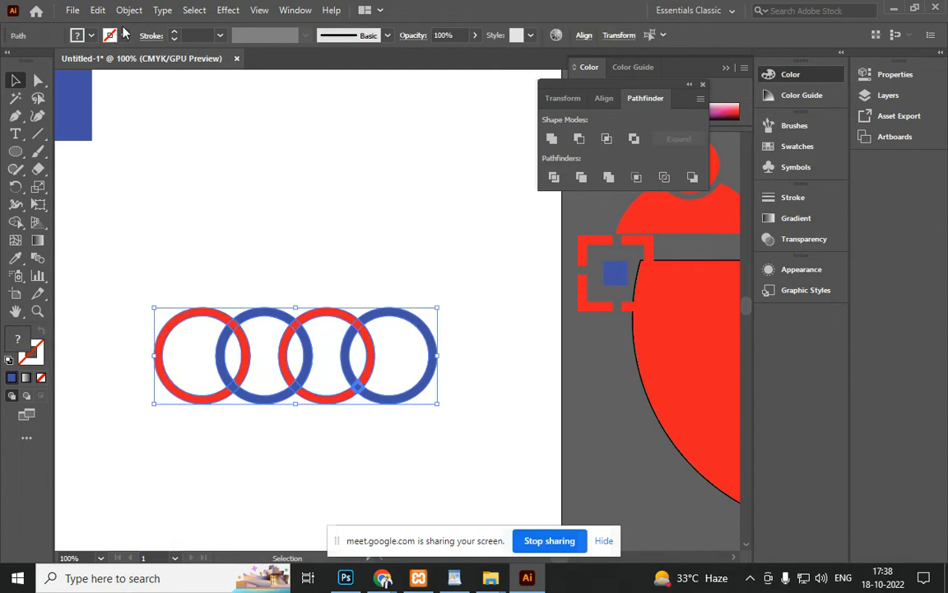
pyautogui.click(228, 9)
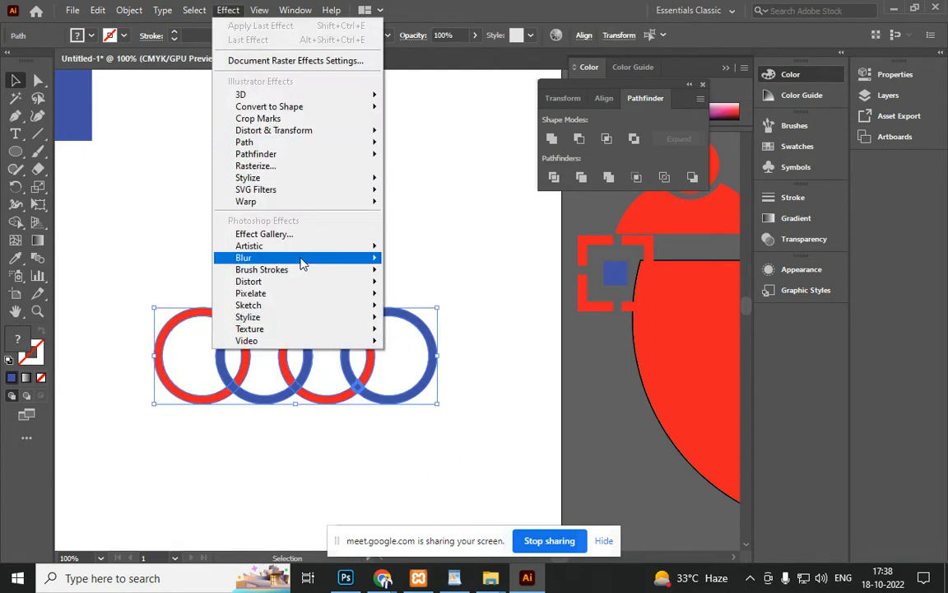
pyautogui.moveTo(300, 179)
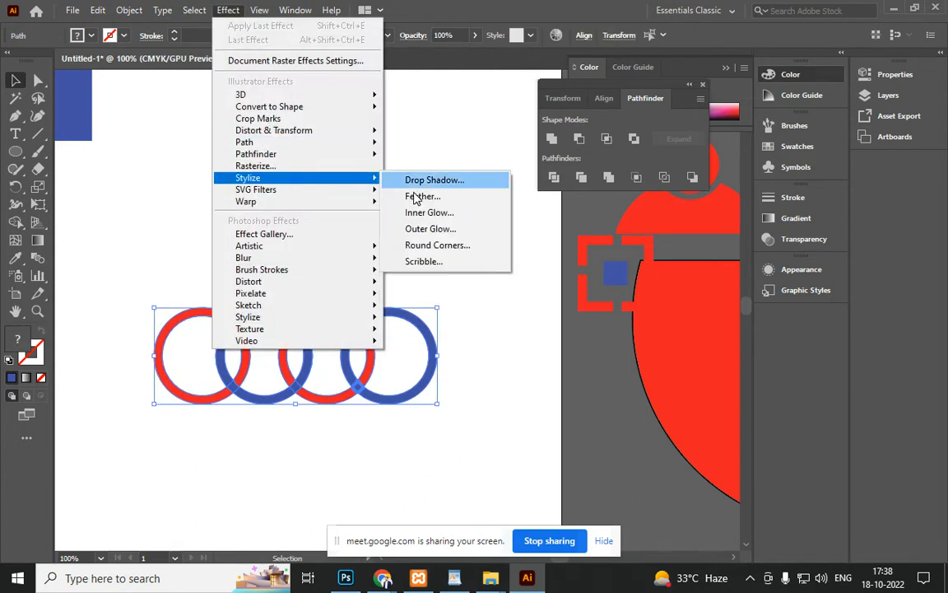
pyautogui.click(436, 182)
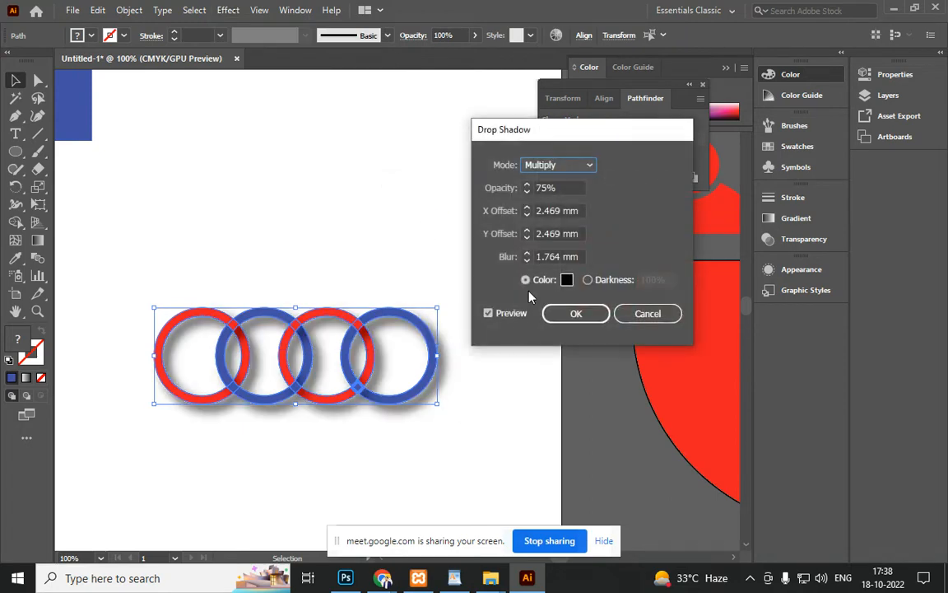
pyautogui.click(568, 280)
pyautogui.click(401, 223)
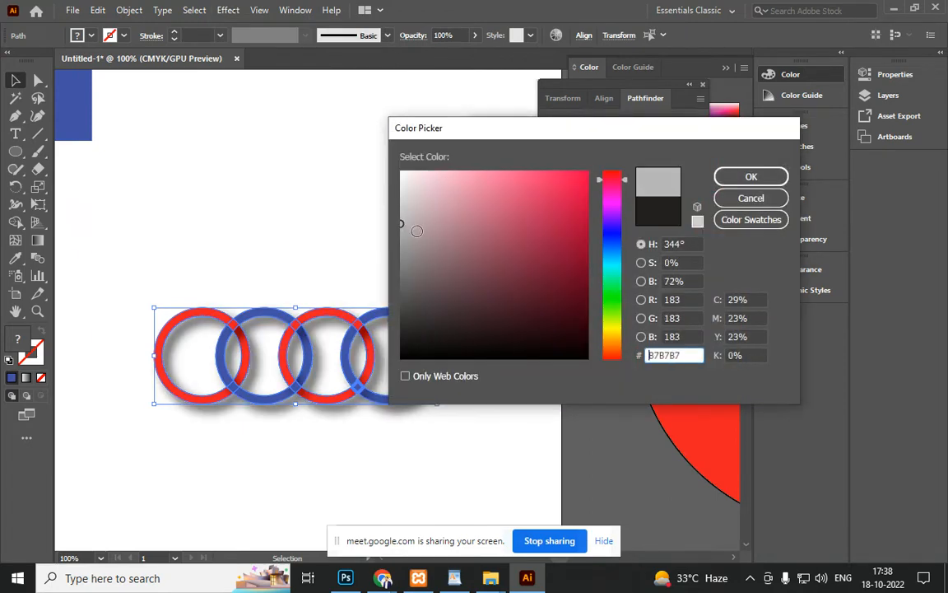
pyautogui.click(718, 180)
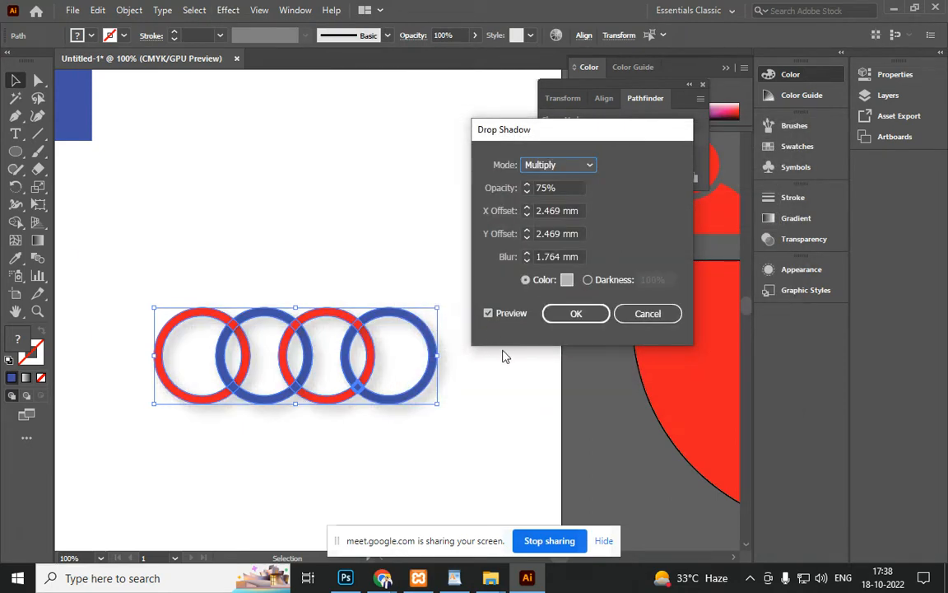
# Set the shadow's blur and Y offset to 0 mm and its X offset to 2 mm, and apply the effect
pyautogui.click(527, 260)
pyautogui.click(527, 261)
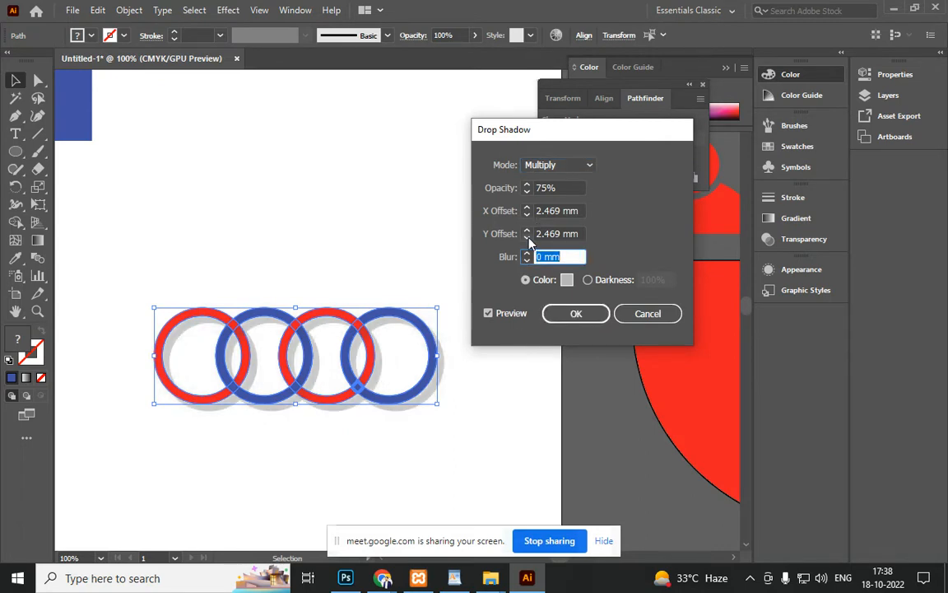
pyautogui.click(527, 238)
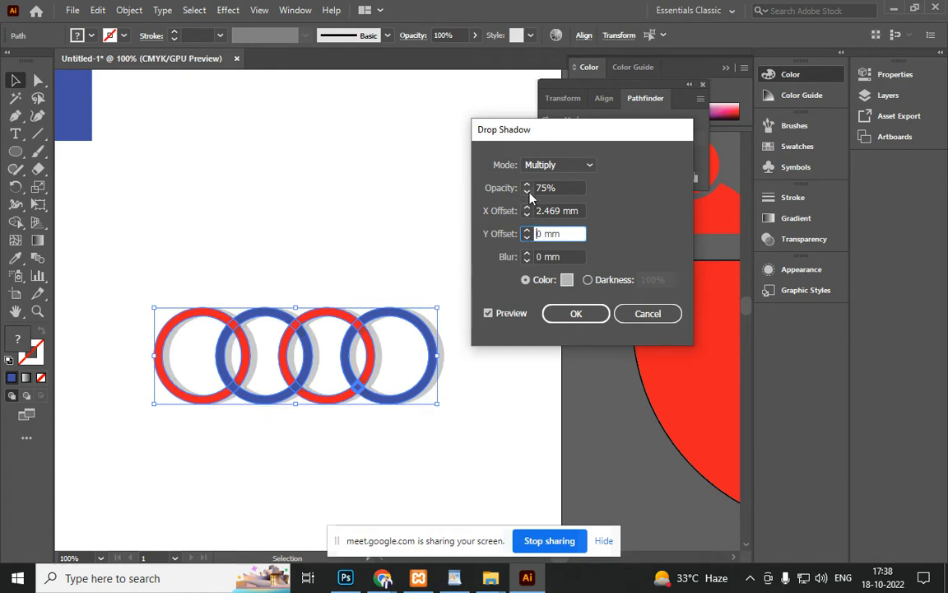
pyautogui.click(527, 211)
pyautogui.write('0')
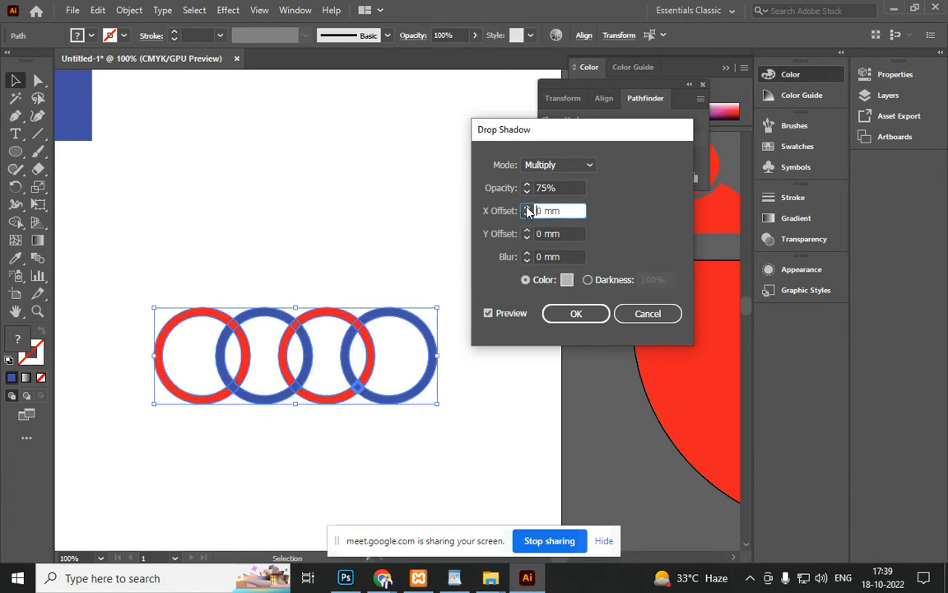
pyautogui.click(528, 209)
pyautogui.click(527, 208)
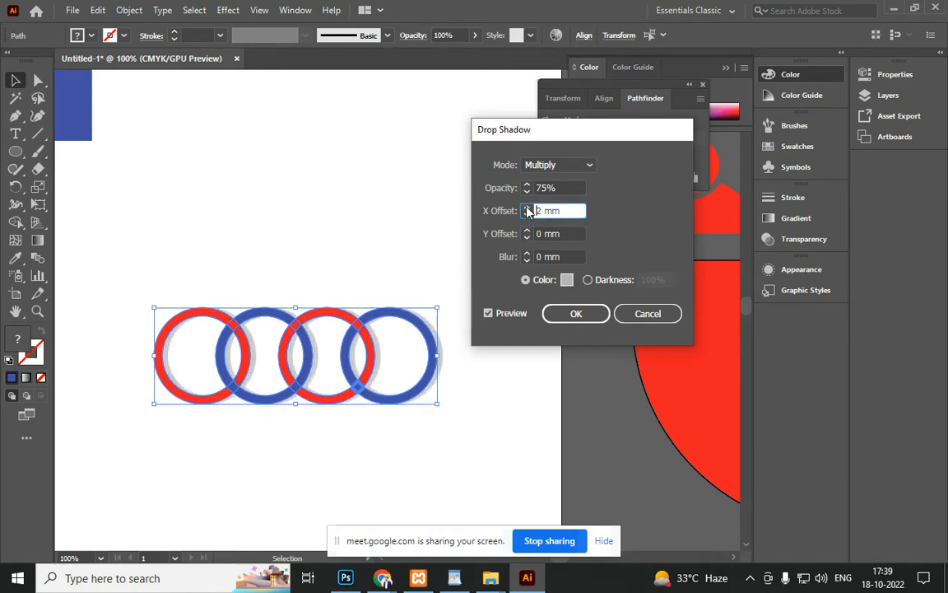
pyautogui.click(584, 312)
pyautogui.click(458, 448)
# Group the four rings and move them off the artboard, above the large red half-disc
pyautogui.moveTo(520, 475); pyautogui.dragTo(142, 264)
pyautogui.press('v')
pyautogui.click(364, 430)
pyautogui.moveTo(333, 400); pyautogui.dragTo(404, 224)
pyautogui.click(389, 322)
pyautogui.scroll(-3, 390, 322)
pyautogui.moveTo(369, 364); pyautogui.dragTo(269, 396)
pyautogui.moveTo(288, 311); pyautogui.dragTo(481, 308)
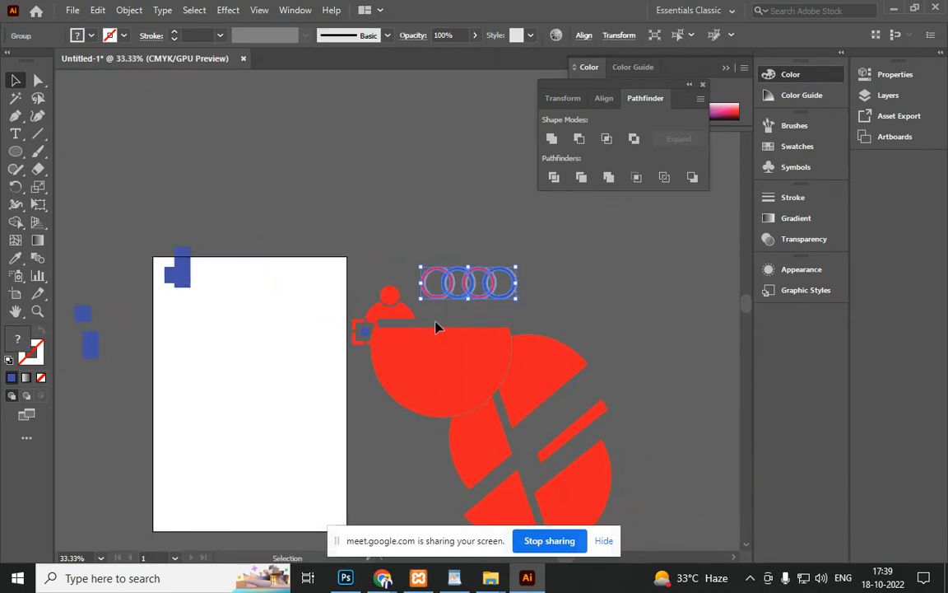
# Delete the leftover blue blocks at the artboard's upper left corner
pyautogui.press('space')
pyautogui.moveTo(354, 430); pyautogui.dragTo(493, 396)
pyautogui.click(414, 373)
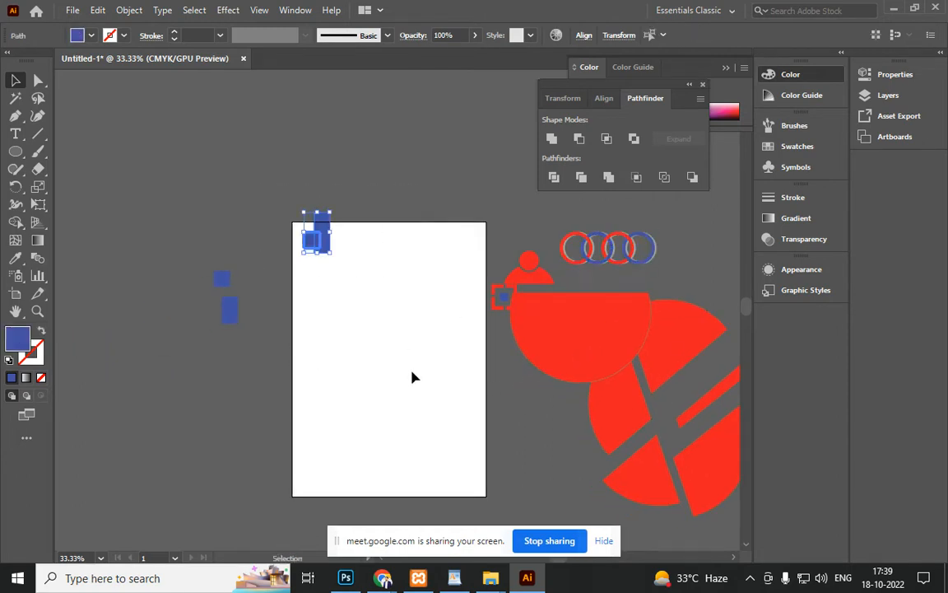
pyautogui.press('space')
pyautogui.moveTo(410, 363); pyautogui.dragTo(298, 336)
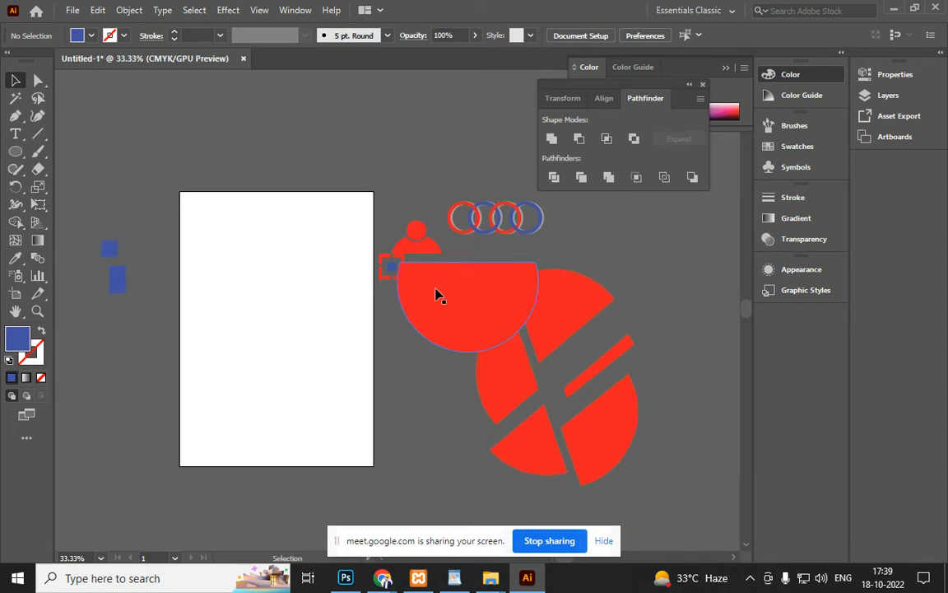
# Move the red shapes and finished icons farther to the right, away from the artboard
pyautogui.moveTo(434, 220); pyautogui.dragTo(600, 407)
pyautogui.moveTo(450, 308); pyautogui.dragTo(665, 352)
pyautogui.click(244, 317)
# Draw a large blue circle on the artboard and a concentric inner circle about 109 mm in diameter
pyautogui.scroll(2, 239, 310)
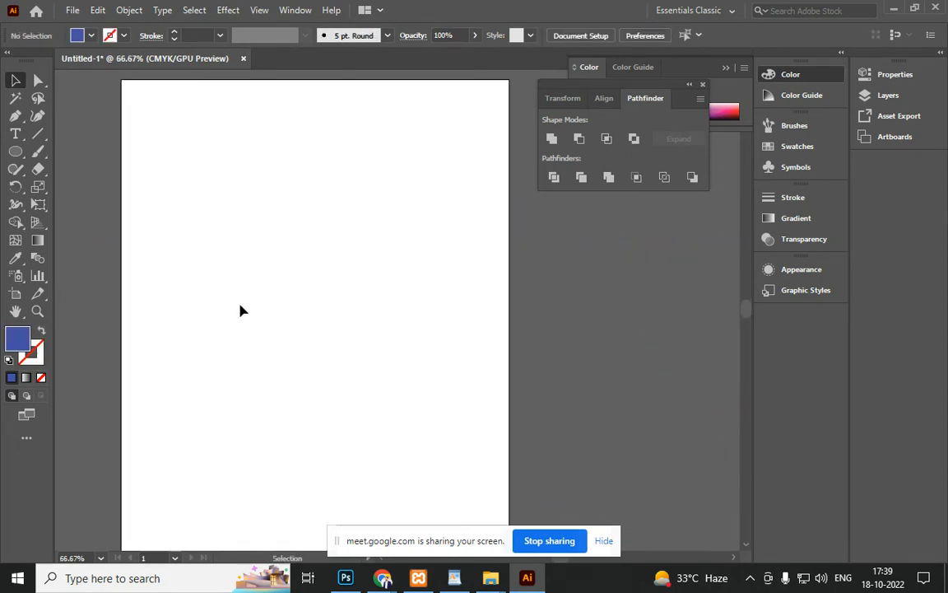
pyautogui.press('l')
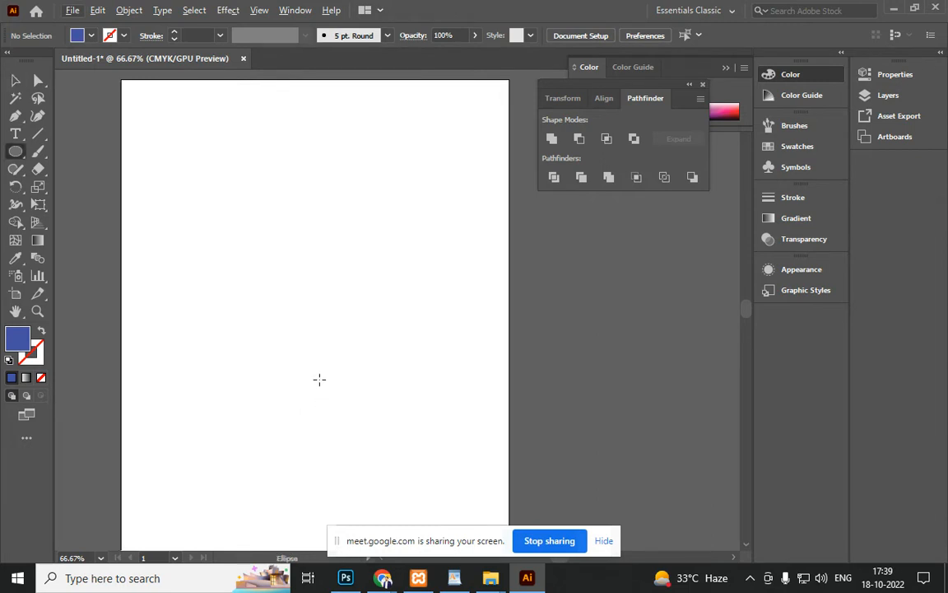
pyautogui.moveTo(313, 300); pyautogui.dragTo(442, 400)
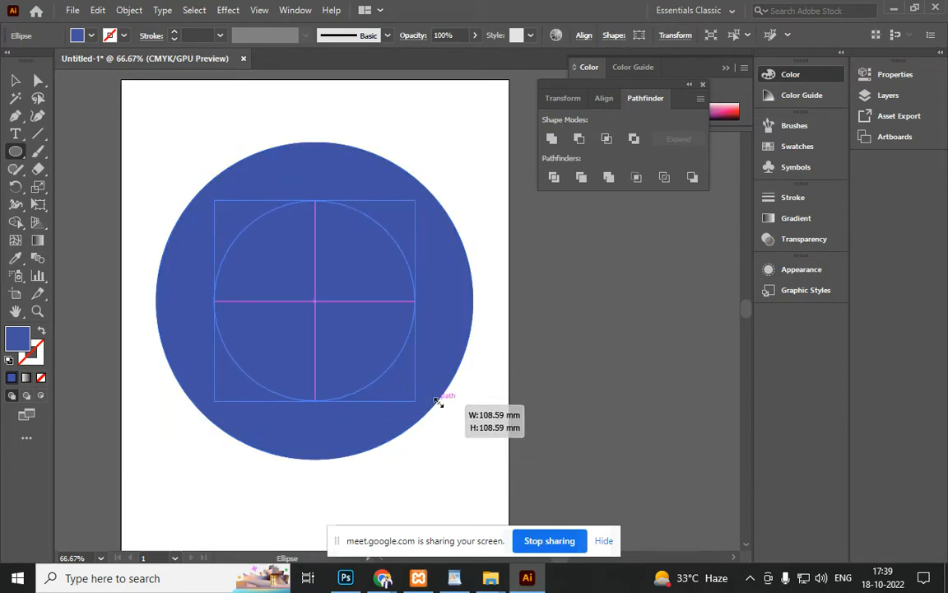
# Divide the two concentric blue circles with Pathfinder Divide
pyautogui.click(15, 80)
pyautogui.keyDown('shift'); pyautogui.click(344, 167); pyautogui.keyUp('shift')
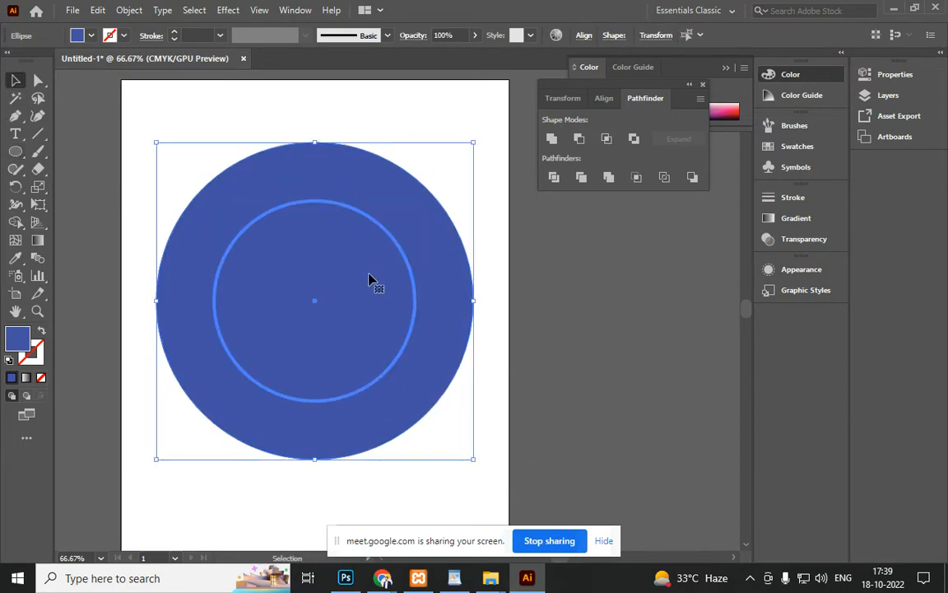
pyautogui.click(555, 182)
pyautogui.hotkey('alt', 'Tab')
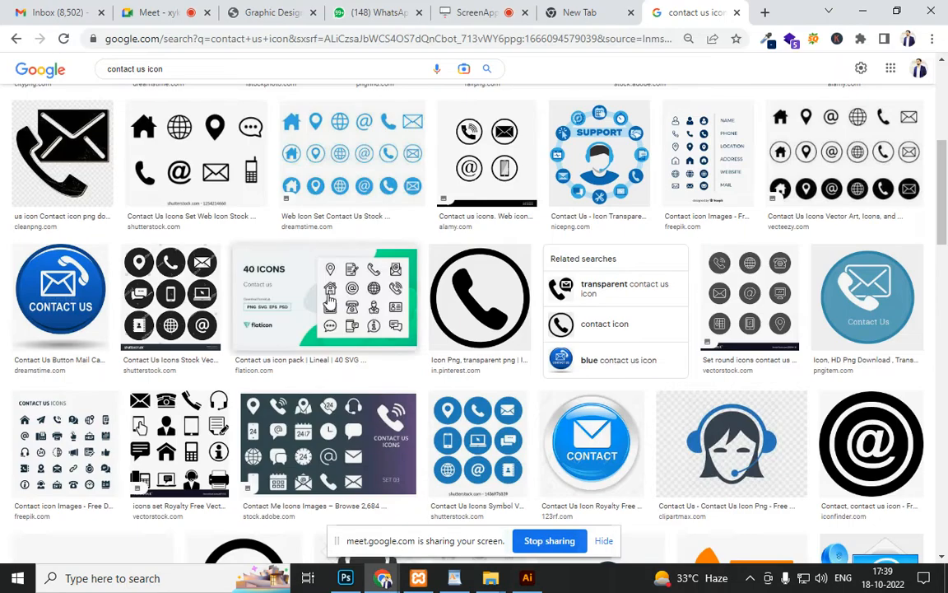
pyautogui.click(165, 14)
pyautogui.click(625, 141)
pyautogui.hotkey('alt', 'Tab')
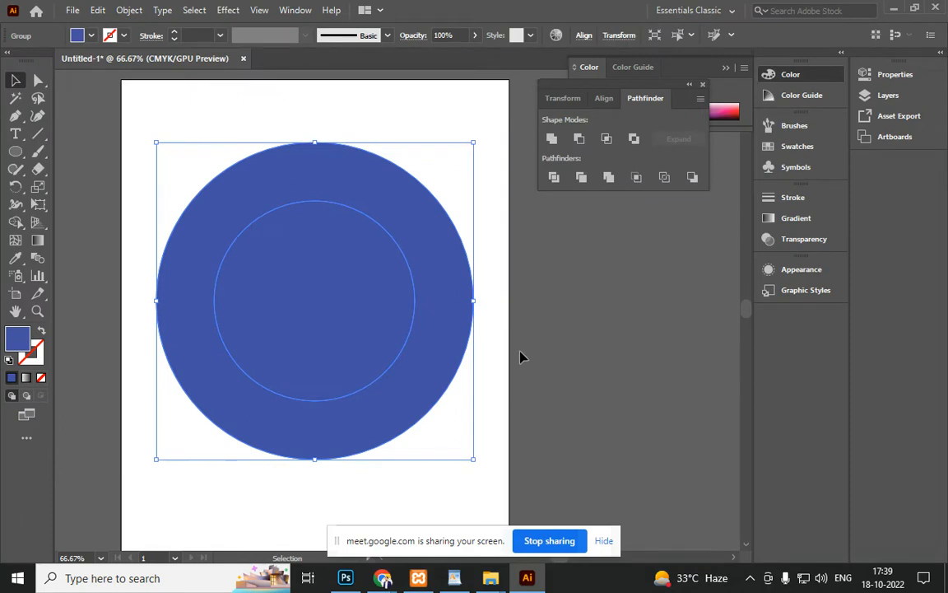
# Ungroup the divided blue circles into separate pieces
pyautogui.click(536, 393)
pyautogui.click(304, 311)
pyautogui.rightClick(330, 298)
pyautogui.click(407, 417)
pyautogui.click(508, 389)
# Move the inner disc off the artboard to the right and shift the remaining ring slightly down
pyautogui.moveTo(317, 339); pyautogui.dragTo(658, 321)
pyautogui.moveTo(383, 416); pyautogui.dragTo(409, 406)
pyautogui.scroll(-3, 415, 383)
pyautogui.scroll(1, 410, 406)
pyautogui.scroll(1, 409, 406)
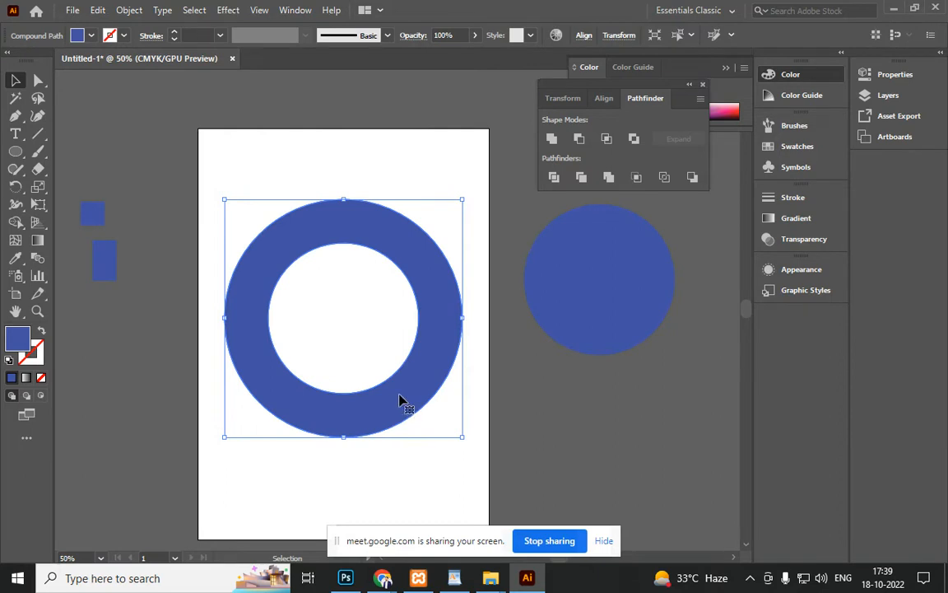
# Draw a narrow vertical bar through the ring's centre, extending past both edges, and fill it with near-black 05060C
pyautogui.click(16, 153)
pyautogui.moveTo(18, 155); pyautogui.dragTo(69, 151)
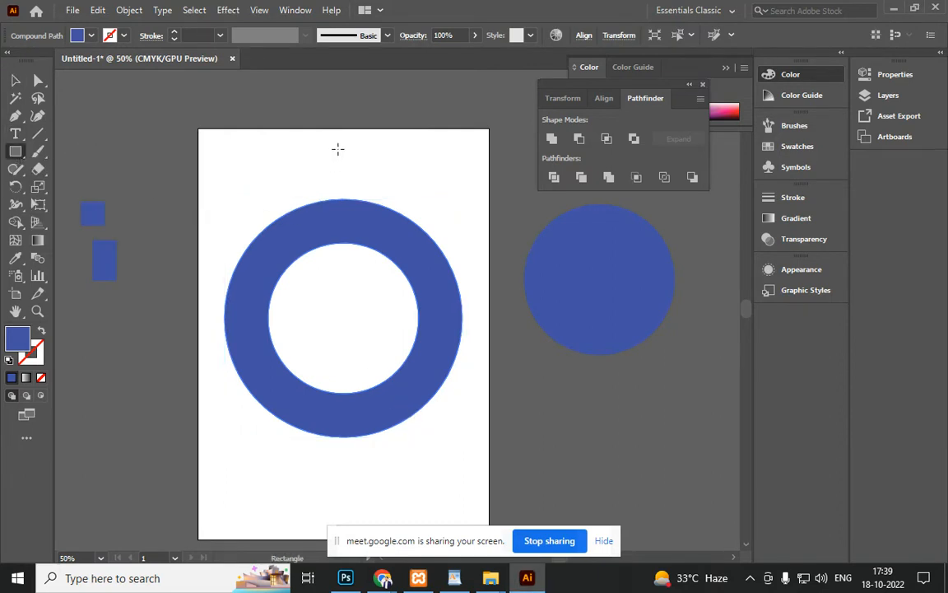
pyautogui.moveTo(337, 145); pyautogui.dragTo(345, 488)
pyautogui.doubleClick(15, 341)
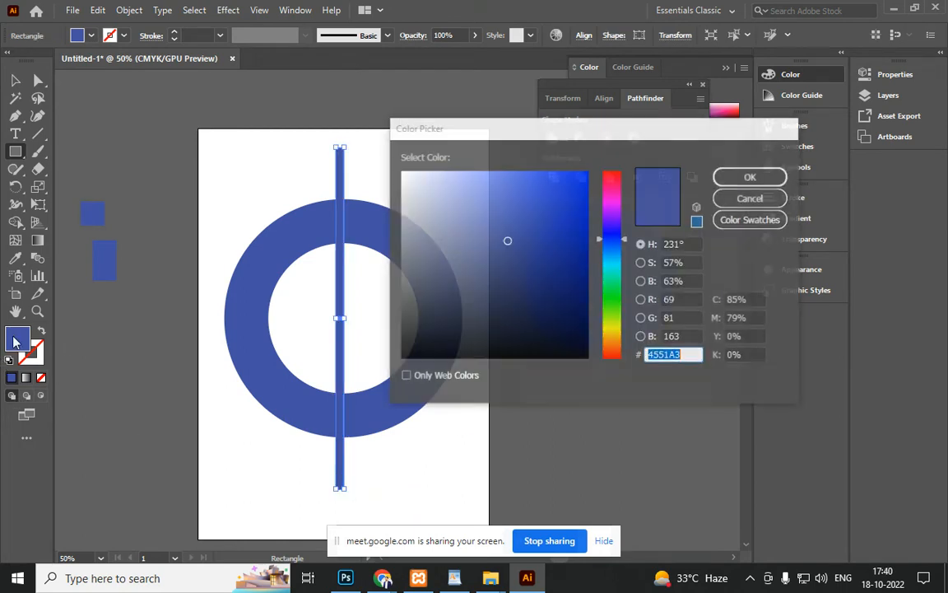
pyautogui.moveTo(508, 275); pyautogui.dragTo(511, 350)
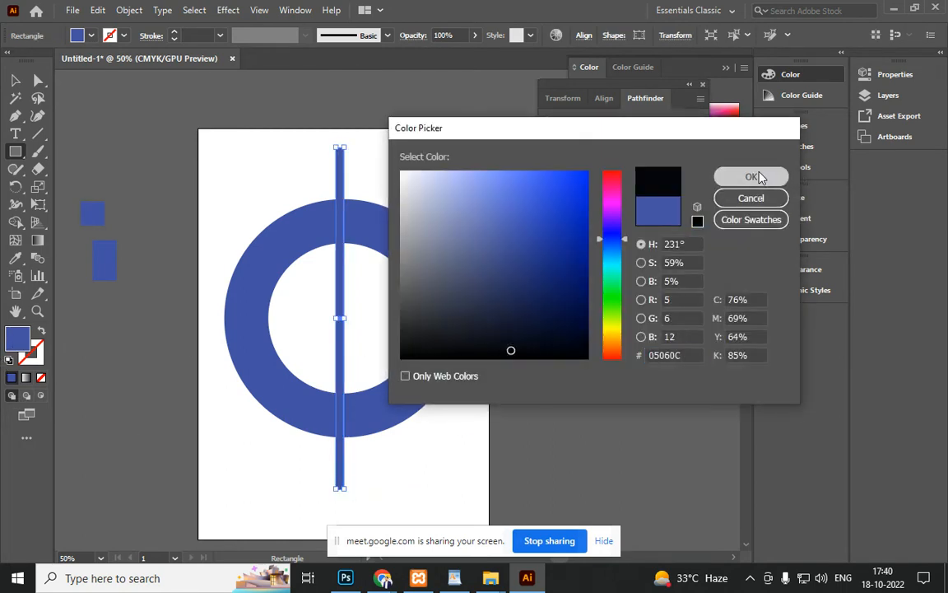
pyautogui.click(751, 176)
# Add rotated copies of the black bar at 45° intervals so four bars cross at the ring's centre
pyautogui.click(16, 81)
pyautogui.press('a')
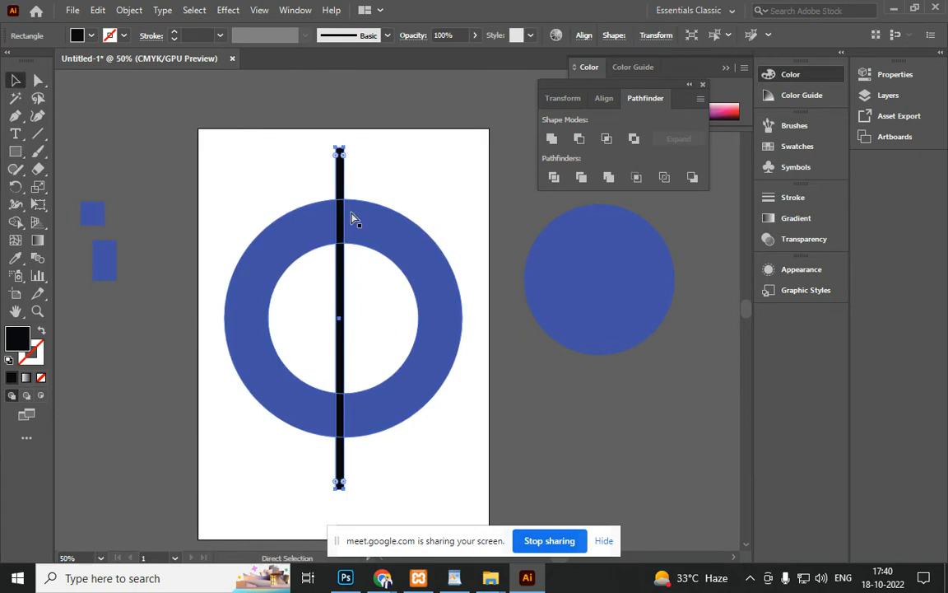
pyautogui.press('v')
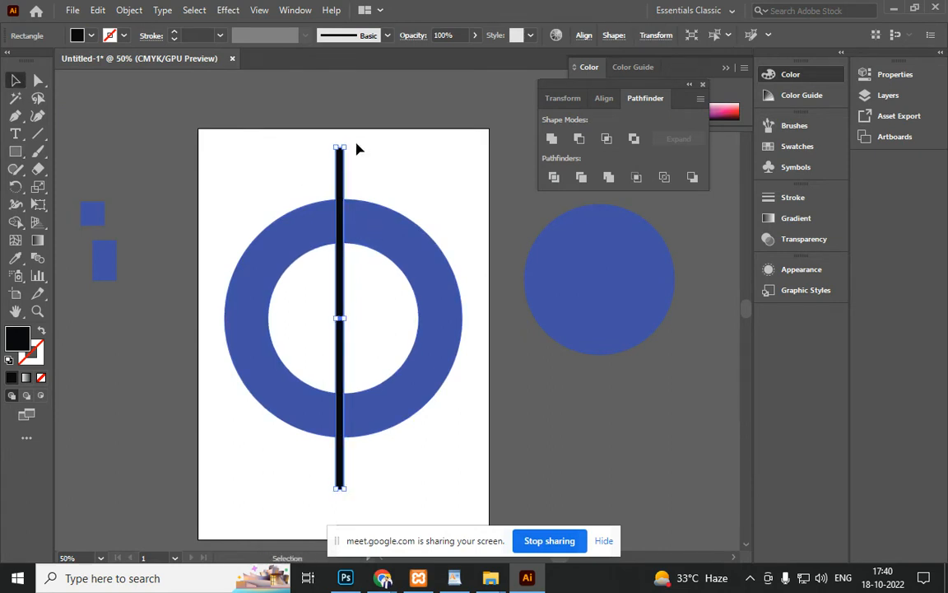
pyautogui.moveTo(350, 142); pyautogui.dragTo(506, 325)
pyautogui.press('a')
pyautogui.press('v')
pyautogui.press('a')
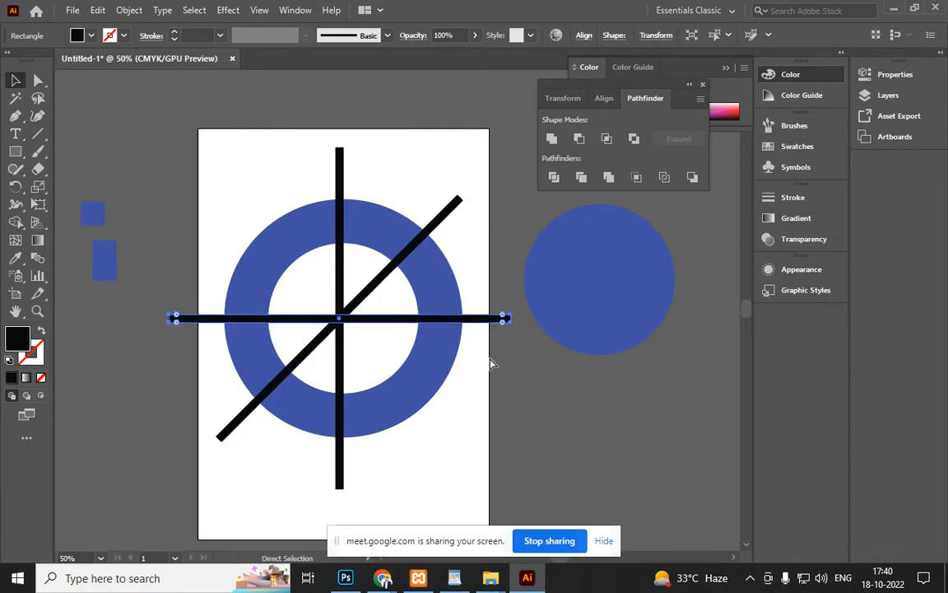
pyautogui.press('v')
pyautogui.moveTo(515, 329); pyautogui.dragTo(519, 449)
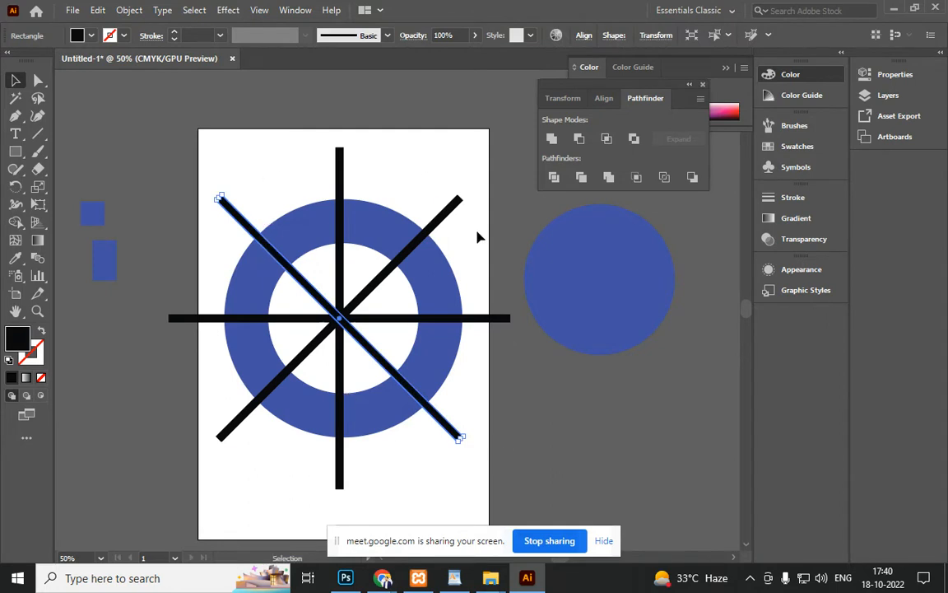
# Divide the ring and the four crossing bars with Pathfinder Divide and ungroup the result
pyautogui.click(229, 171)
pyautogui.moveTo(228, 149); pyautogui.dragTo(436, 481)
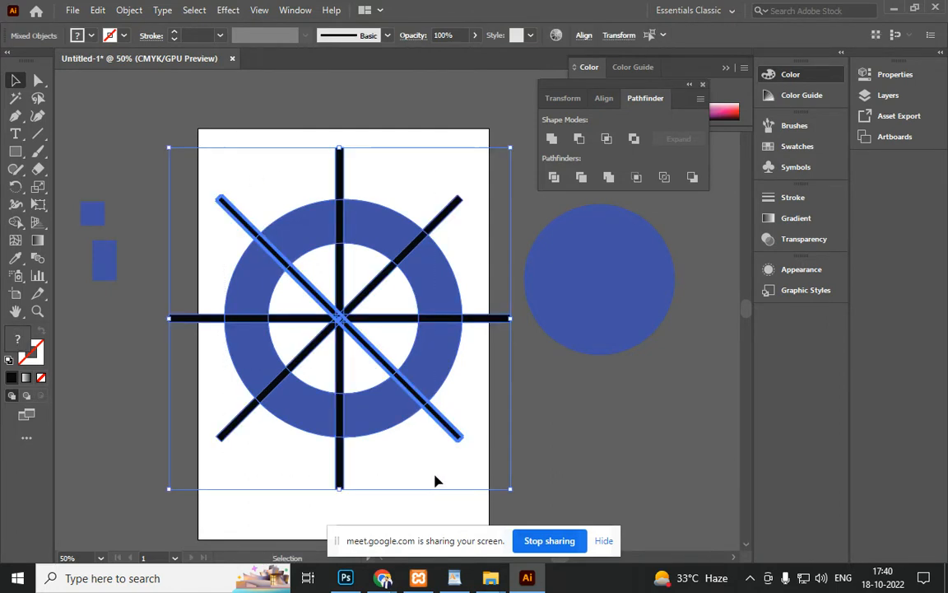
pyautogui.click(554, 179)
pyautogui.rightClick(367, 257)
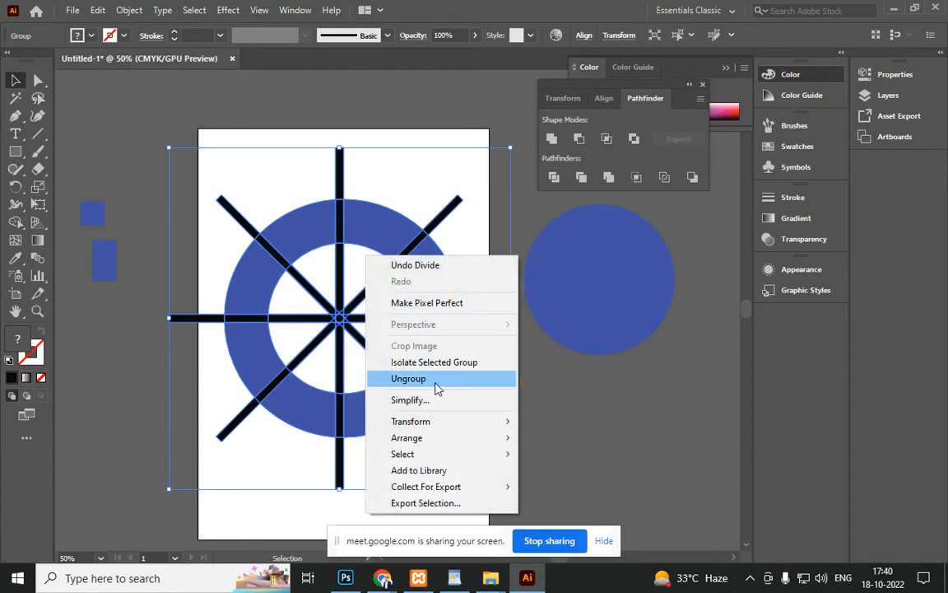
pyautogui.click(438, 379)
pyautogui.click(520, 453)
# Select all black bar pieces with the Magic Wand and delete them
pyautogui.click(16, 98)
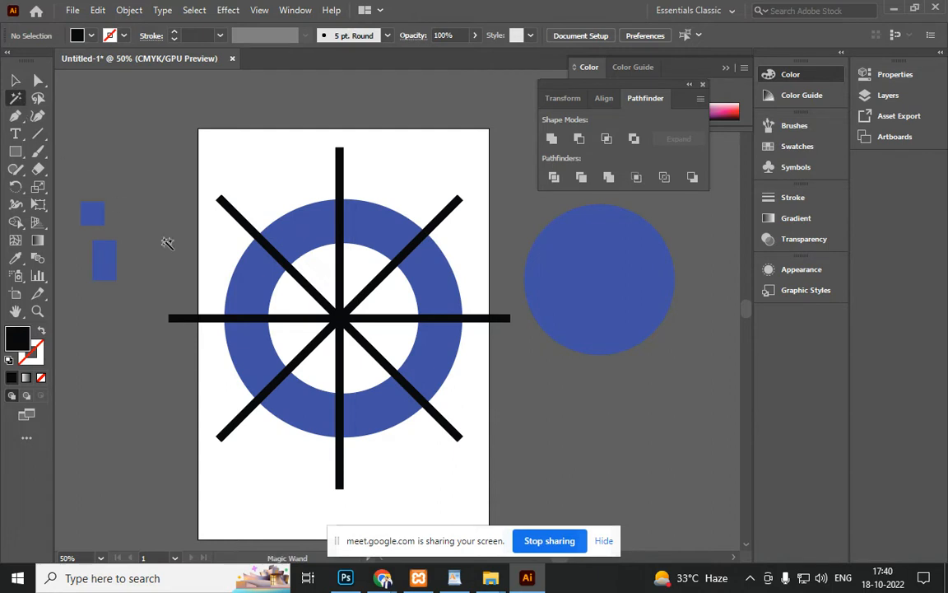
pyautogui.click(222, 202)
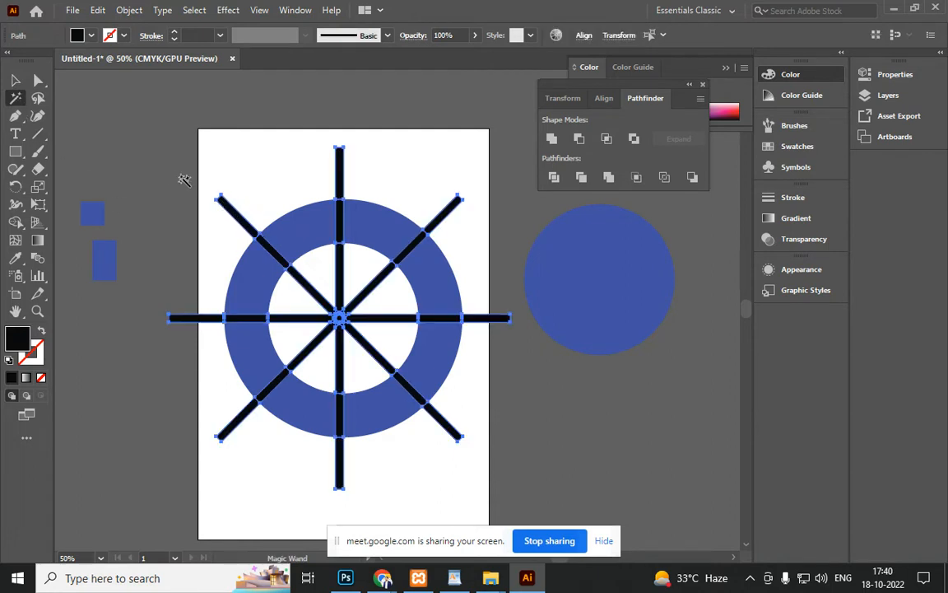
pyautogui.press('Delete')
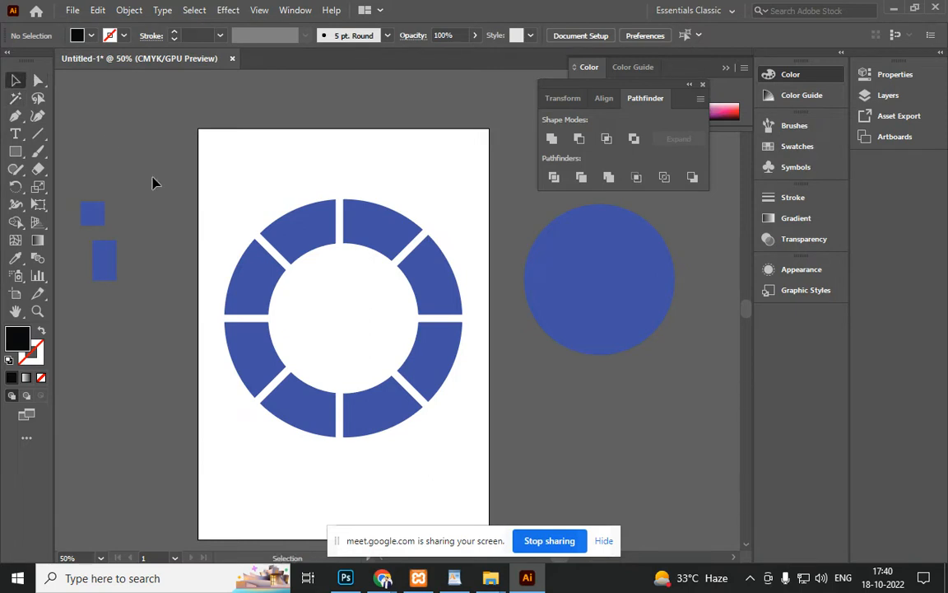
# Delete the two lowest segments of the divided ring
pyautogui.click(317, 423)
pyautogui.keyDown('shift'); pyautogui.click(368, 425); pyautogui.keyUp('shift')
pyautogui.press('Delete')
# Fill the arc's lower-right end segment with bright pink
pyautogui.click(434, 364)
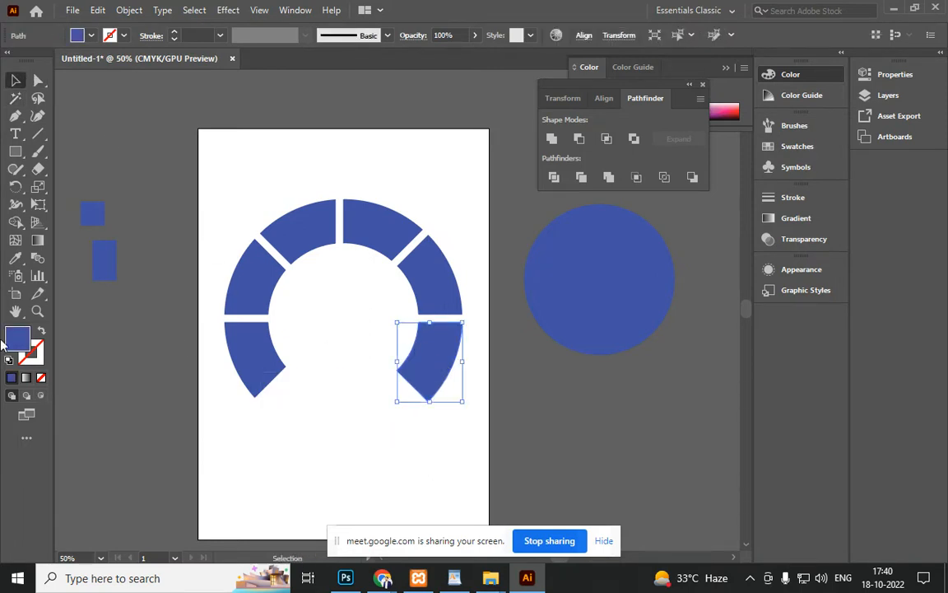
pyautogui.doubleClick(18, 338)
pyautogui.moveTo(611, 215); pyautogui.dragTo(568, 191)
pyautogui.click(569, 183)
pyautogui.click(749, 177)
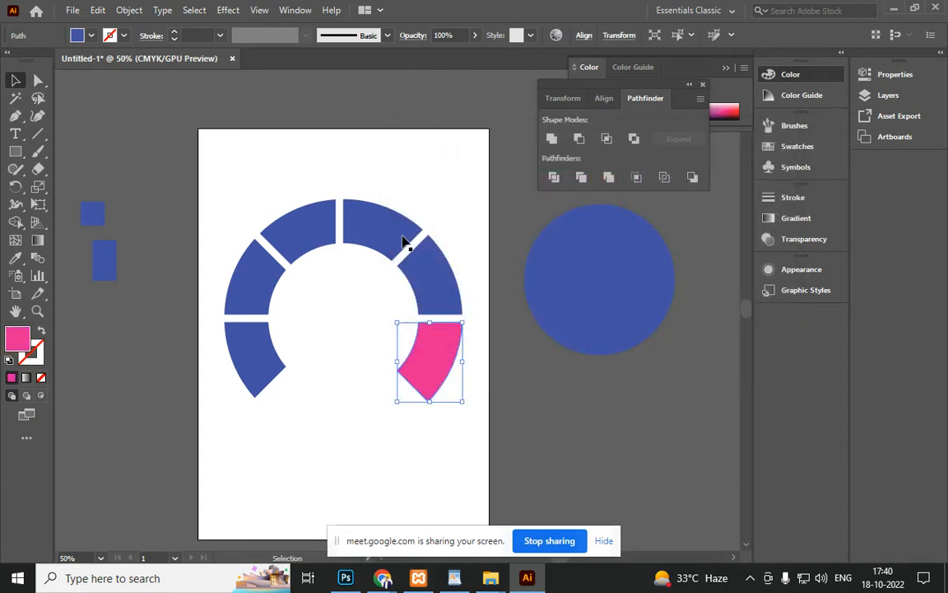
# Fill the arc segment just right of the top gap with green 48A045
pyautogui.click(375, 240)
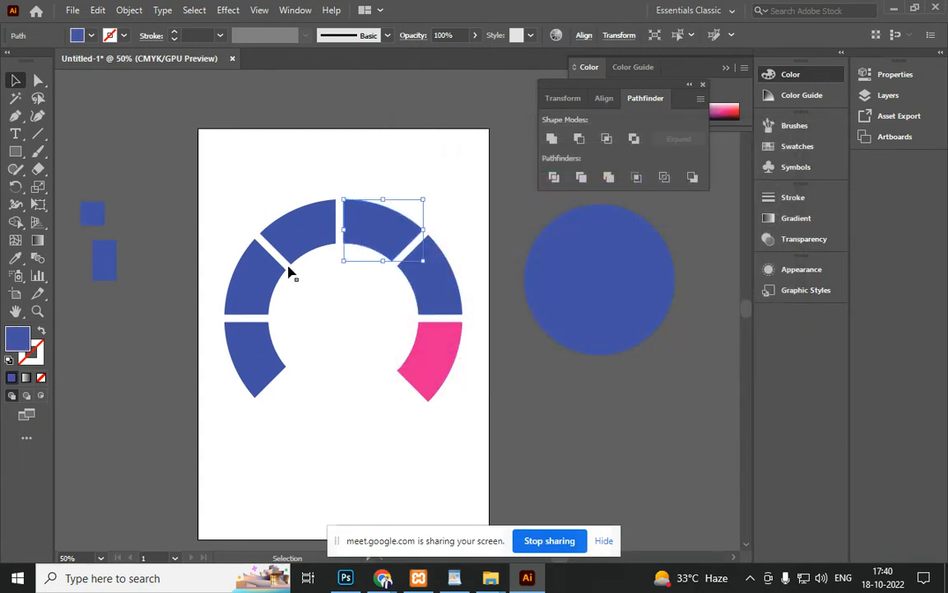
pyautogui.doubleClick(29, 337)
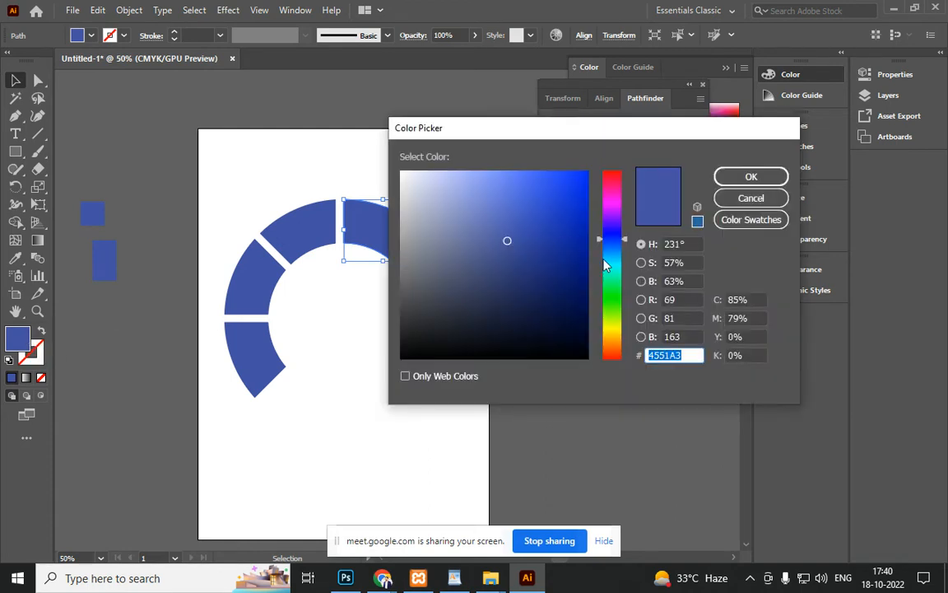
pyautogui.click(614, 299)
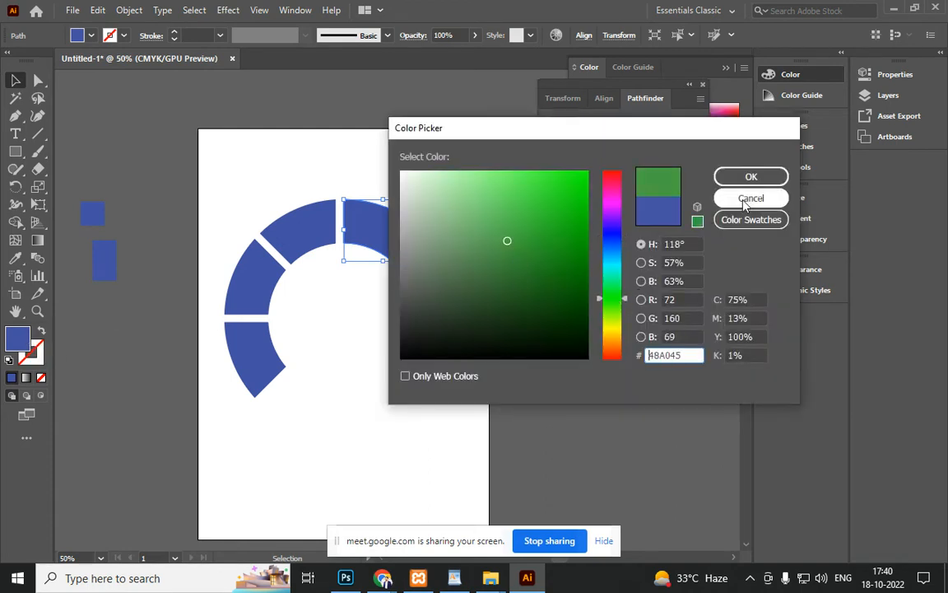
pyautogui.click(751, 176)
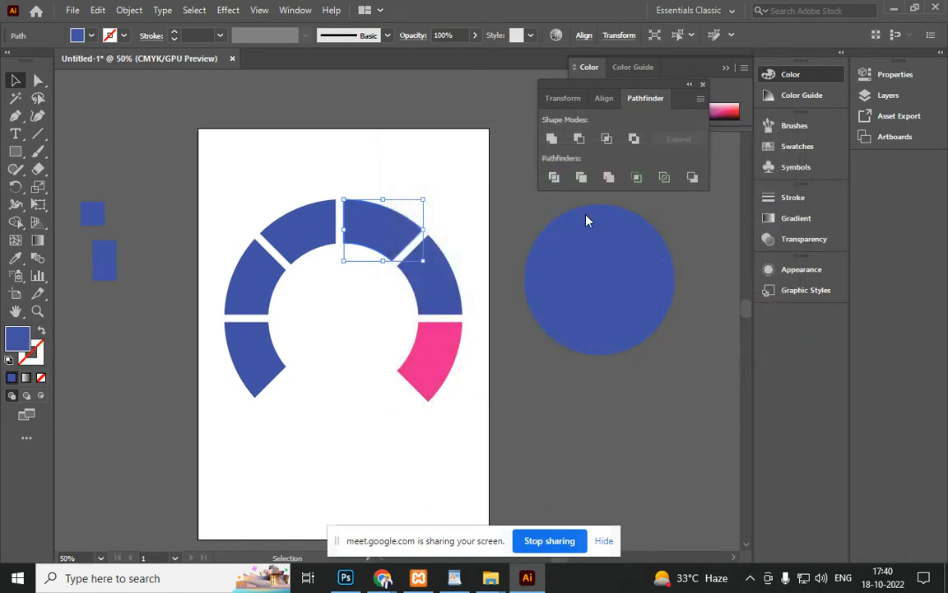
# Fill the arc's upper-left side segment with yellow F2C144
pyautogui.click(241, 306)
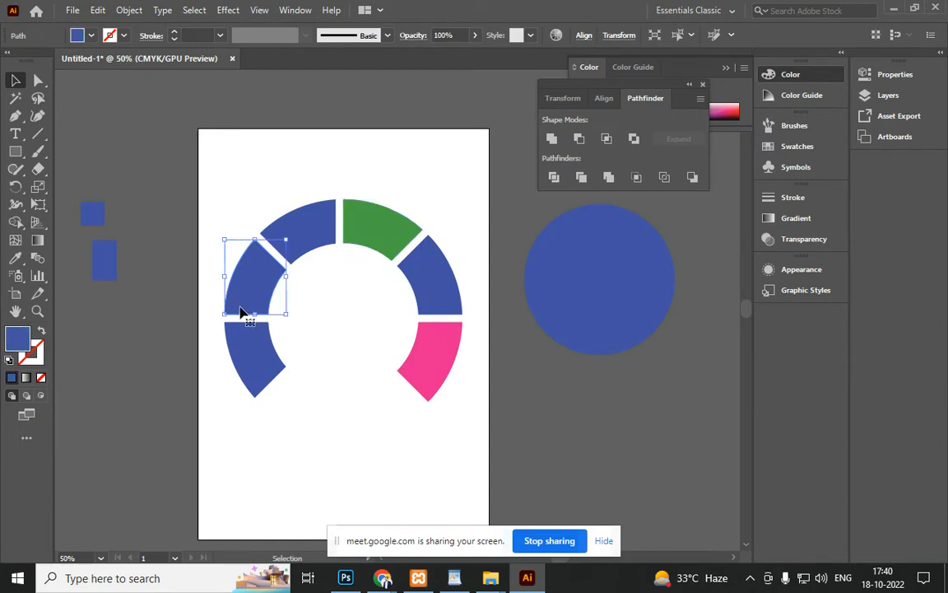
pyautogui.doubleClick(15, 340)
pyautogui.click(613, 318)
pyautogui.moveTo(612, 316); pyautogui.dragTo(612, 338)
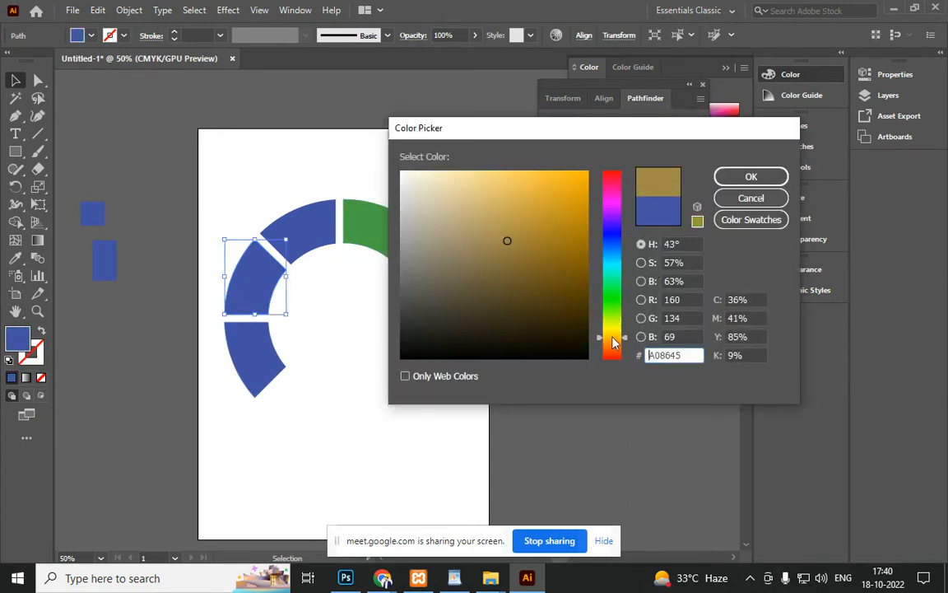
pyautogui.click(535, 179)
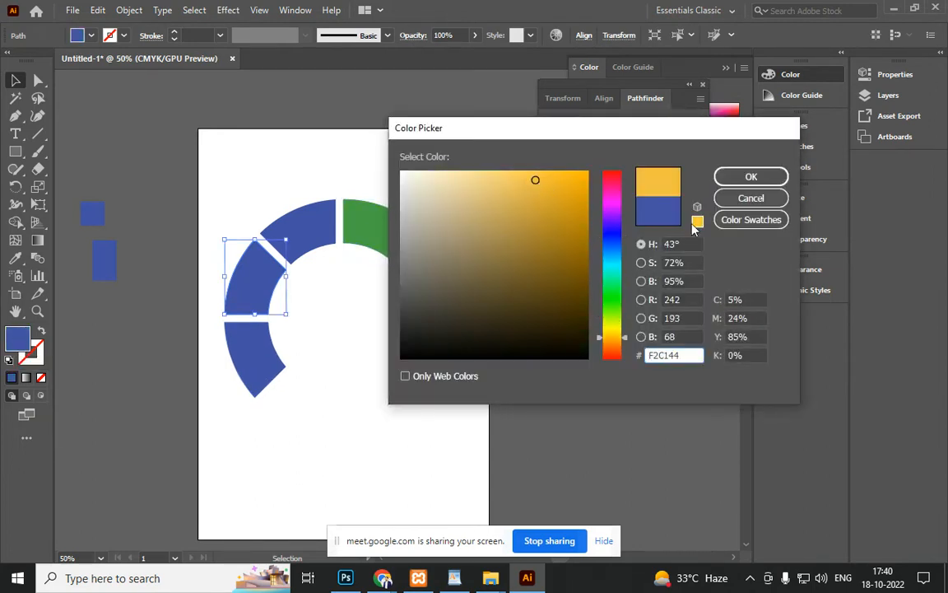
pyautogui.click(767, 178)
pyautogui.click(555, 408)
# Scale the coloured arc segments down to about a third of their size around their centre
pyautogui.moveTo(173, 176); pyautogui.dragTo(474, 410)
pyautogui.press('Delete')
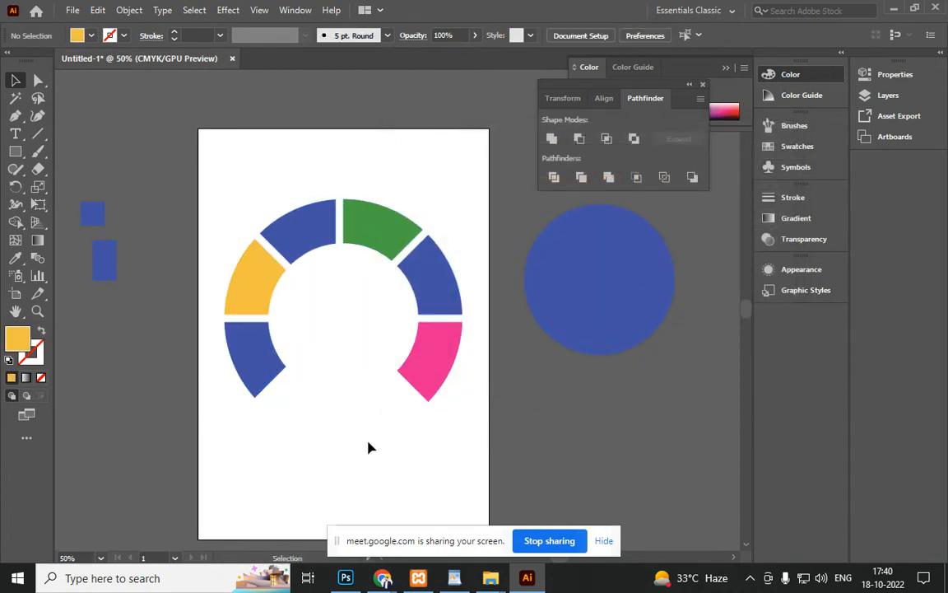
pyautogui.hotkey('ctrl', 'z')
pyautogui.press('Delete')
# Group the reduced arc segments and move the group off the artboard to the blue disc's lower right
pyautogui.moveTo(205, 210); pyautogui.dragTo(396, 338)
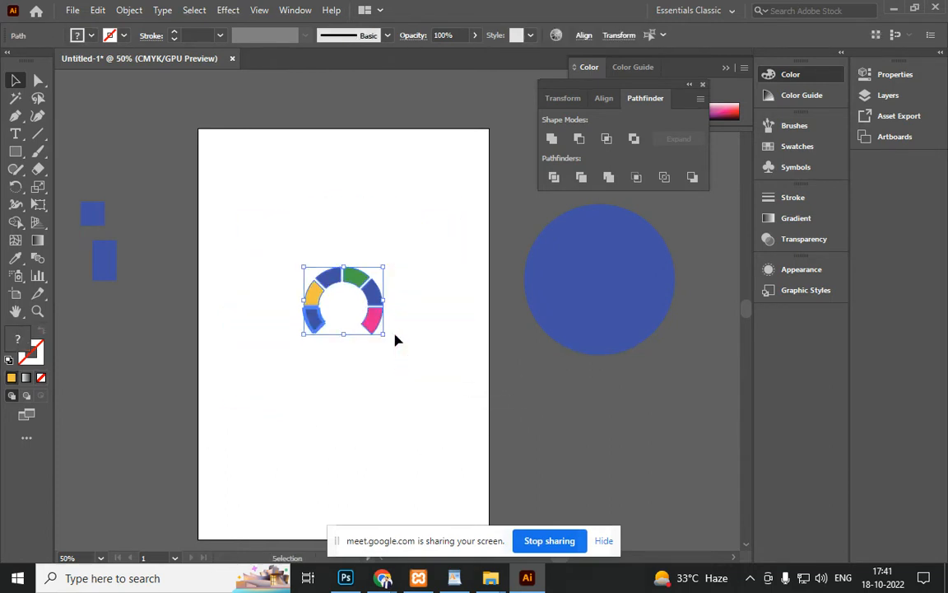
pyautogui.press('v')
pyautogui.moveTo(358, 284); pyautogui.dragTo(675, 397)
# Draw a large circle from its centre on the empty artboard
pyautogui.hotkey('ctrl', '1')
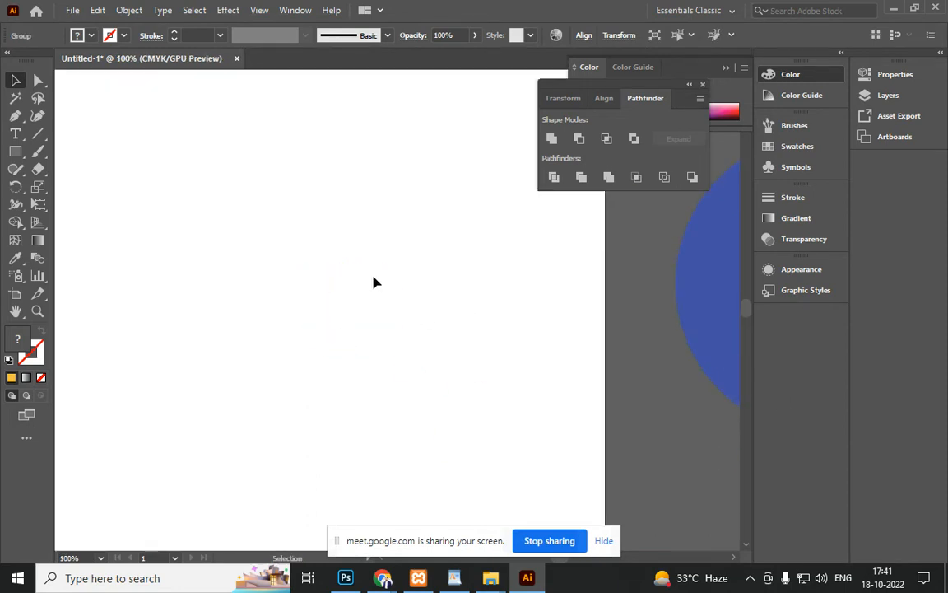
pyautogui.press('l')
pyautogui.moveTo(311, 315); pyautogui.dragTo(407, 457)
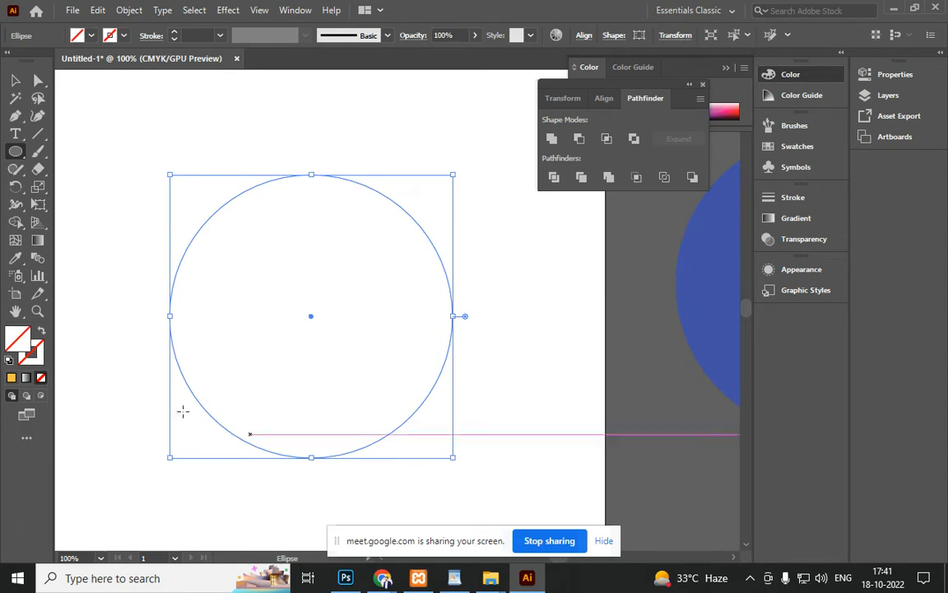
# Give the new circle a black stroke with a weight of 5 pt
pyautogui.click(31, 359)
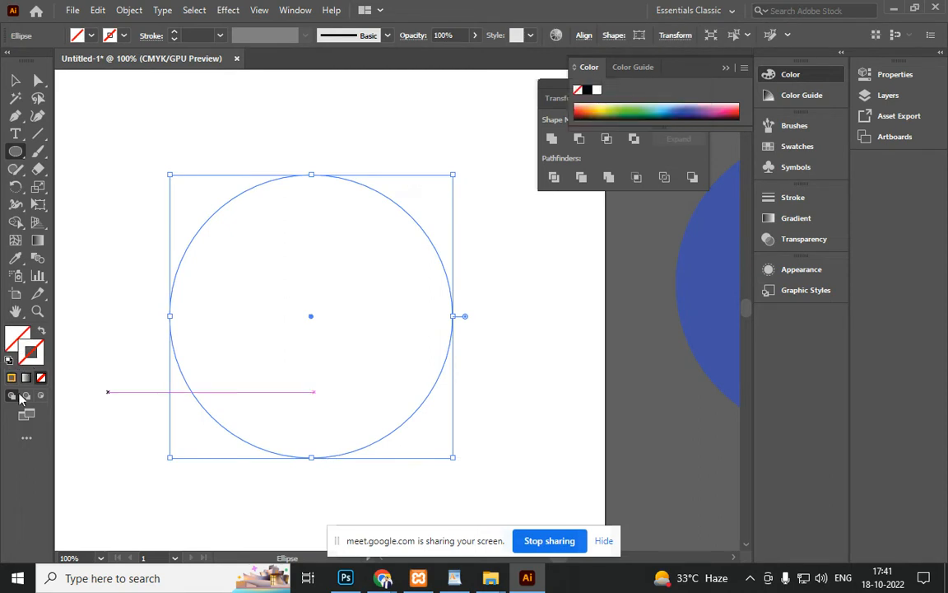
pyautogui.click(588, 89)
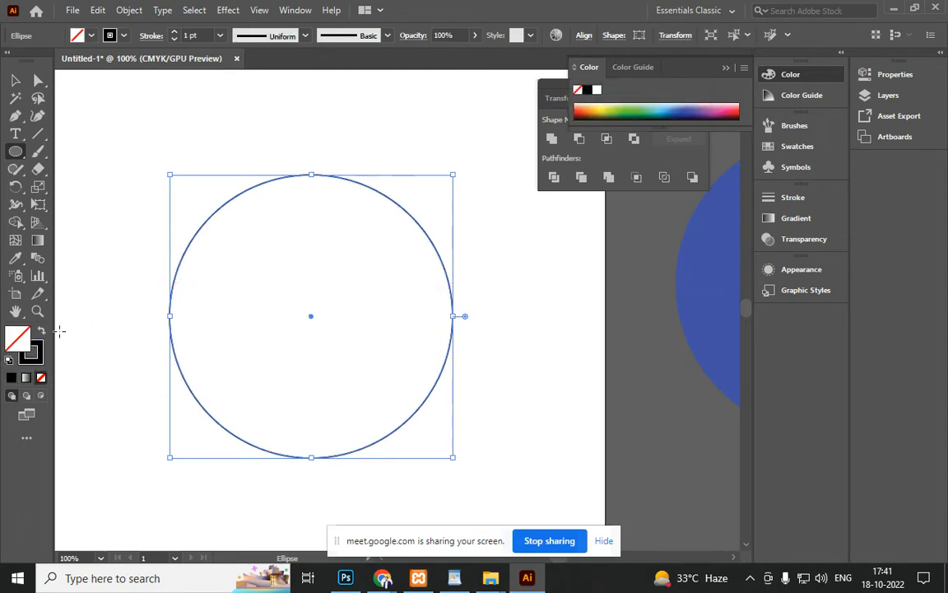
pyautogui.click(175, 32)
pyautogui.click(174, 32)
pyautogui.click(175, 32)
pyautogui.click(175, 32)
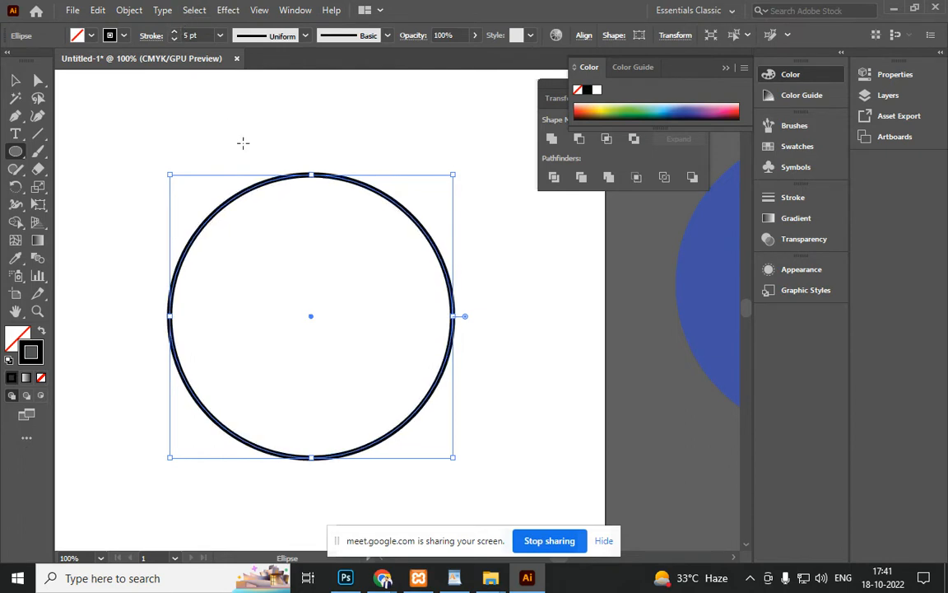
# Draw a vertical line extending past the circle's top and bottom and align it with the circle's centre
pyautogui.rightClick(37, 133)
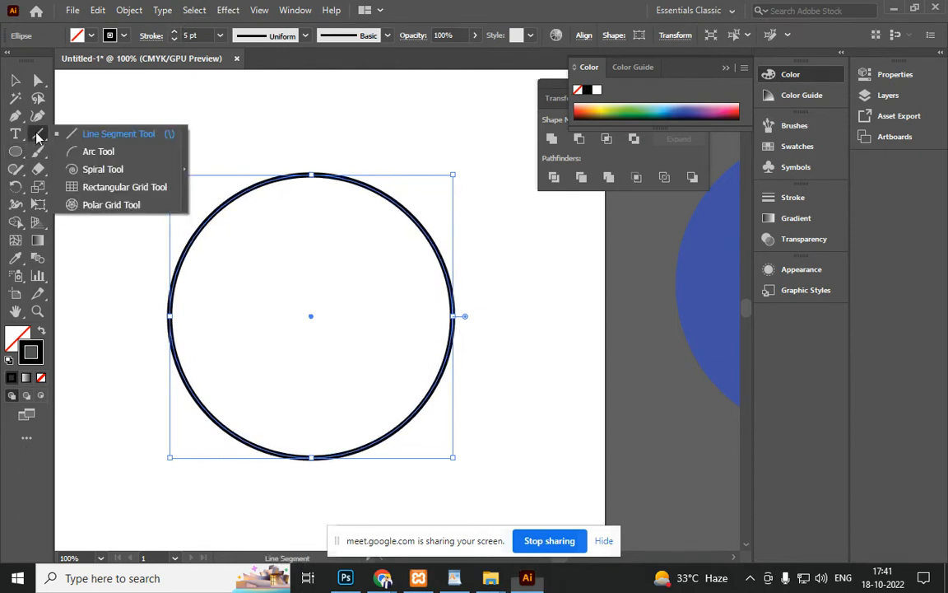
pyautogui.click(126, 140)
pyautogui.moveTo(315, 121); pyautogui.dragTo(313, 523)
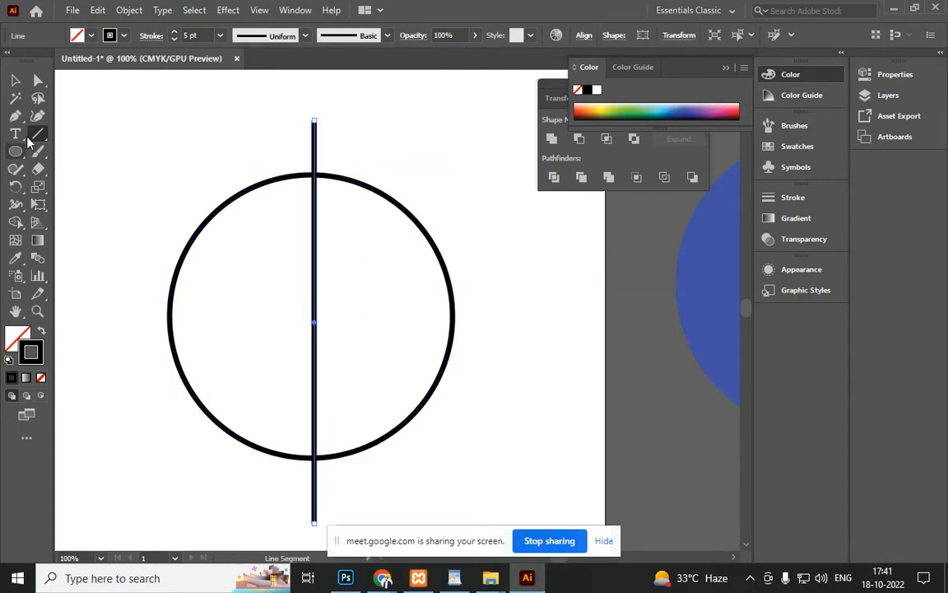
pyautogui.click(18, 82)
pyautogui.moveTo(313, 322); pyautogui.dragTo(311, 319)
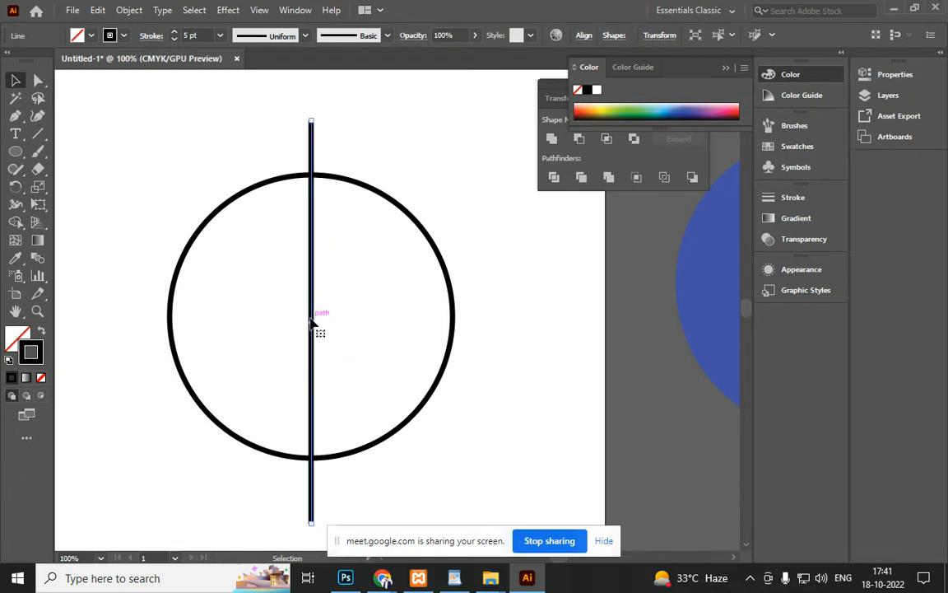
pyautogui.press('a')
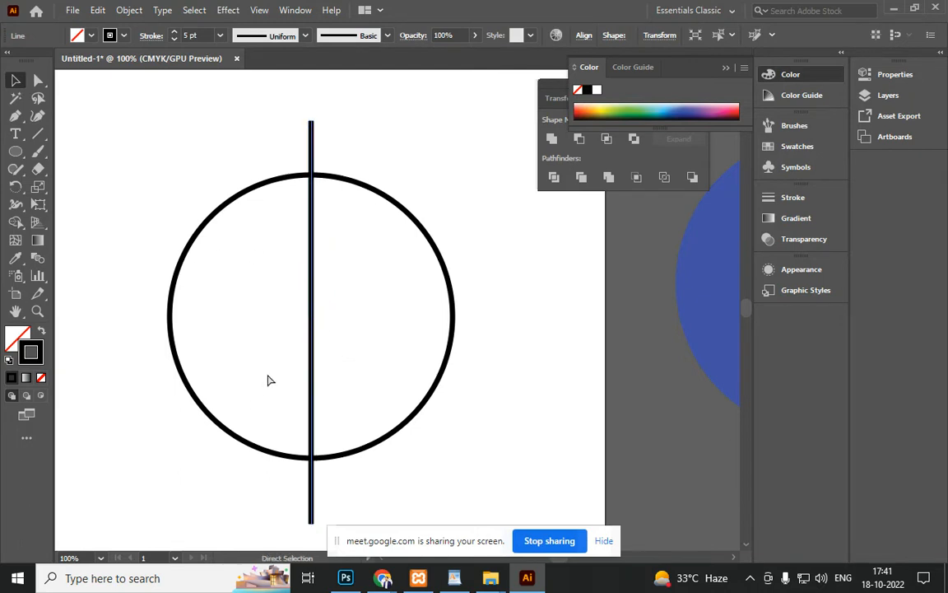
pyautogui.press('v')
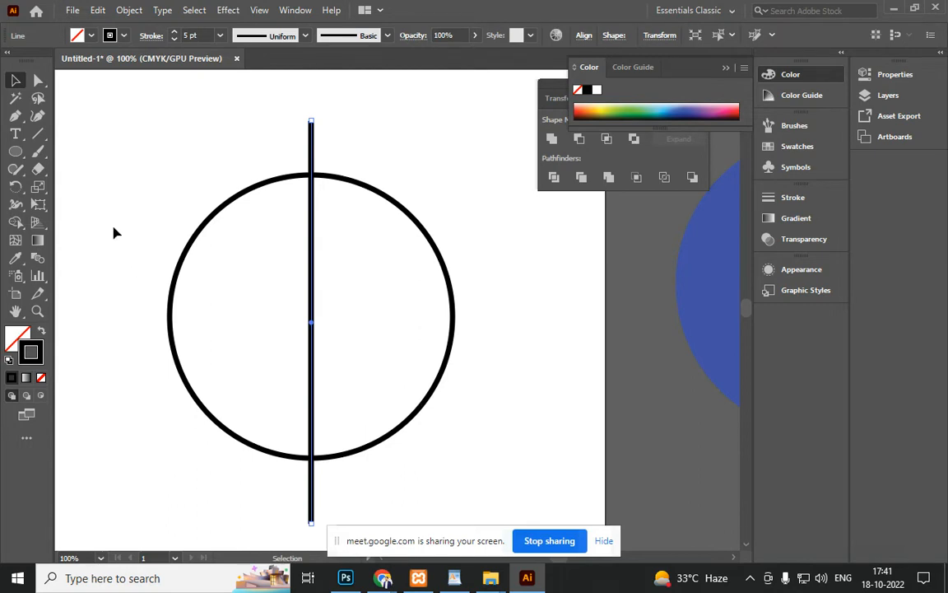
pyautogui.click(37, 115)
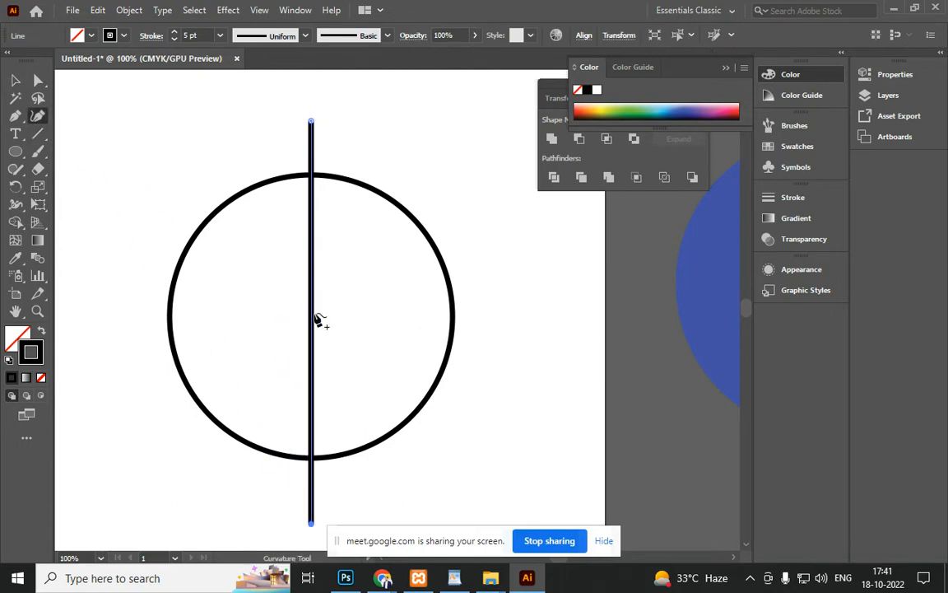
pyautogui.click(15, 80)
pyautogui.click(286, 160)
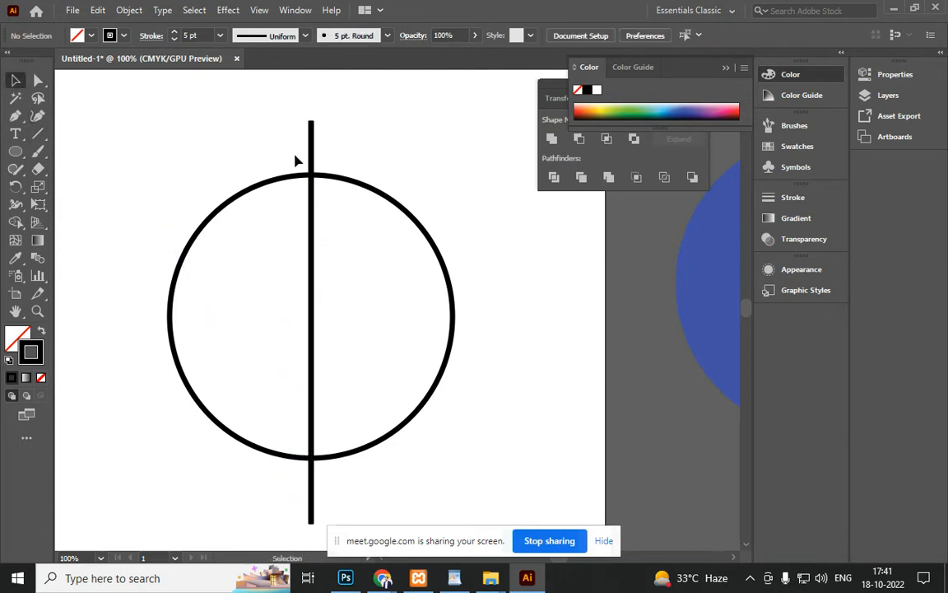
# Bow the vertical line's midpoint outward with the Curvature tool into an arc spanning the left half of the circle
pyautogui.click(312, 159)
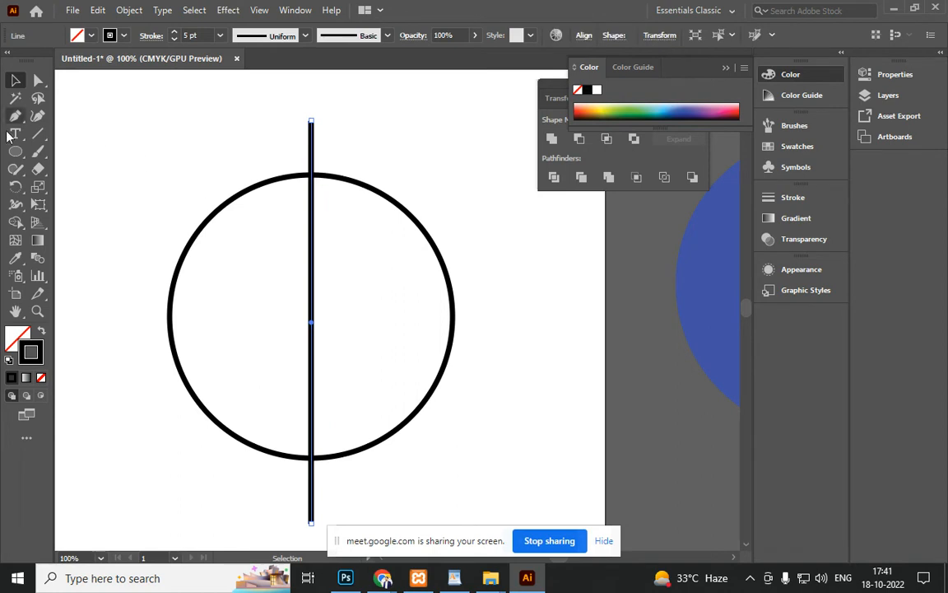
pyautogui.click(37, 114)
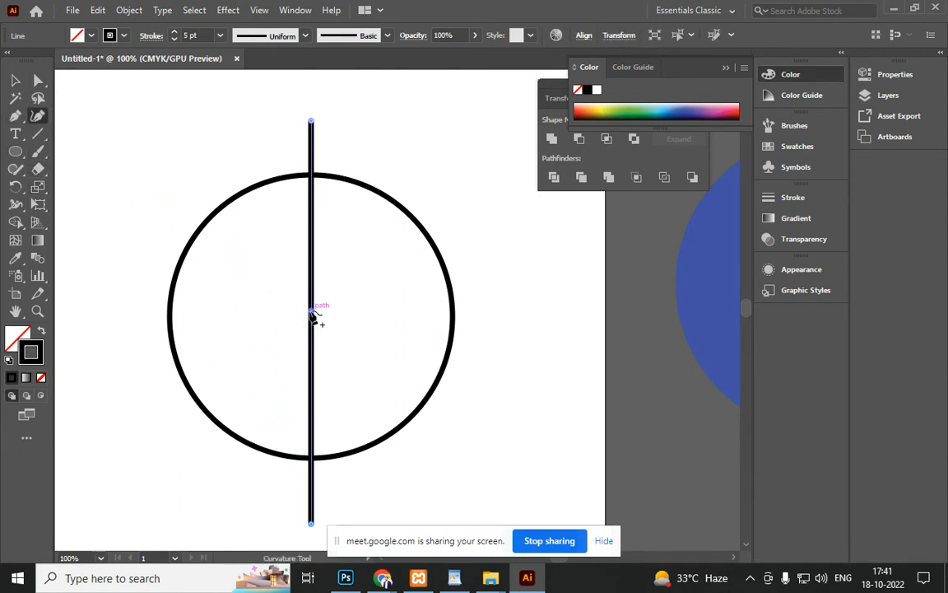
pyautogui.click(311, 313)
pyautogui.moveTo(311, 315); pyautogui.dragTo(223, 301)
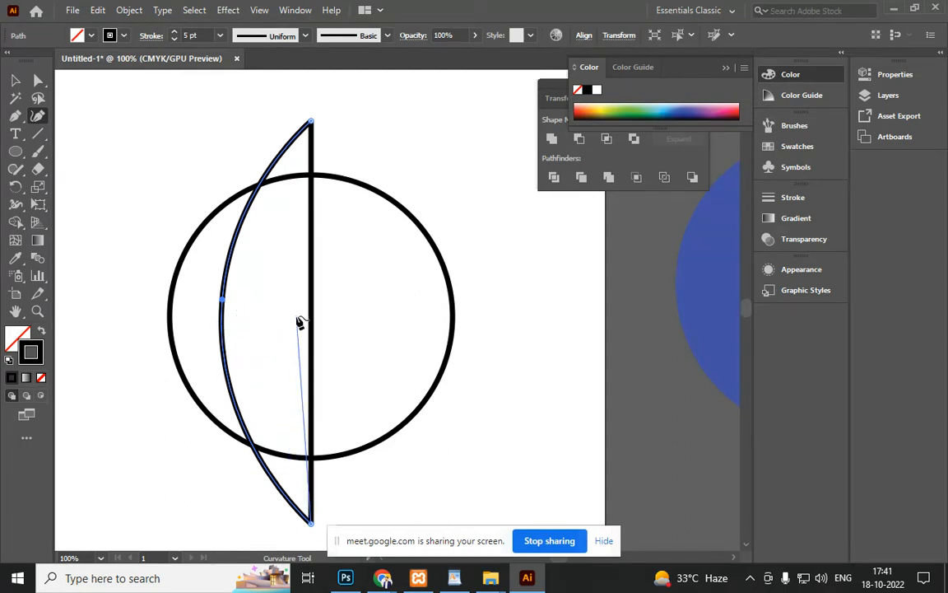
# Reflect a copy of the left arc across the vertical axis and place it on the opposite side of the centre line
pyautogui.click(15, 80)
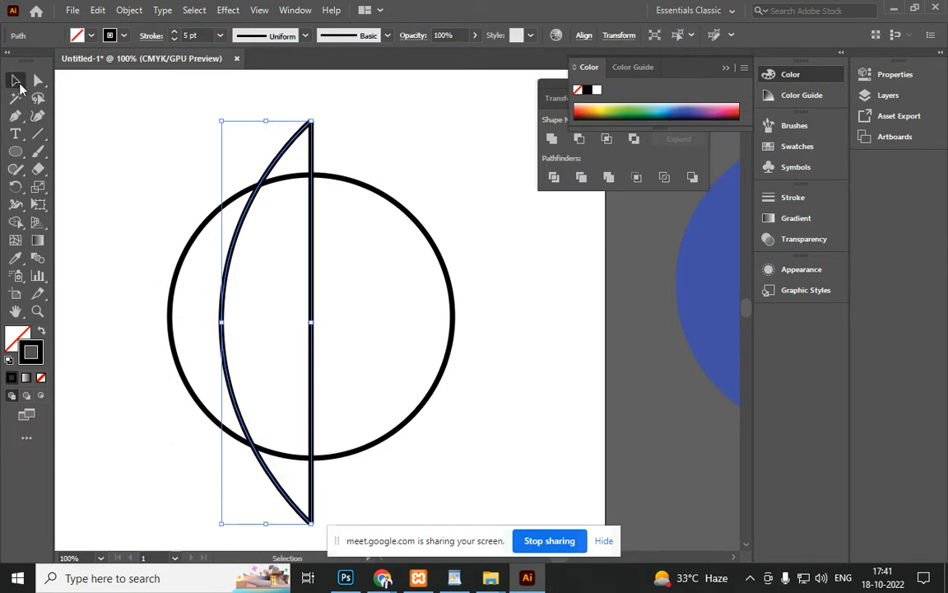
pyautogui.click(207, 237)
pyautogui.click(225, 277)
pyautogui.rightClick(226, 277)
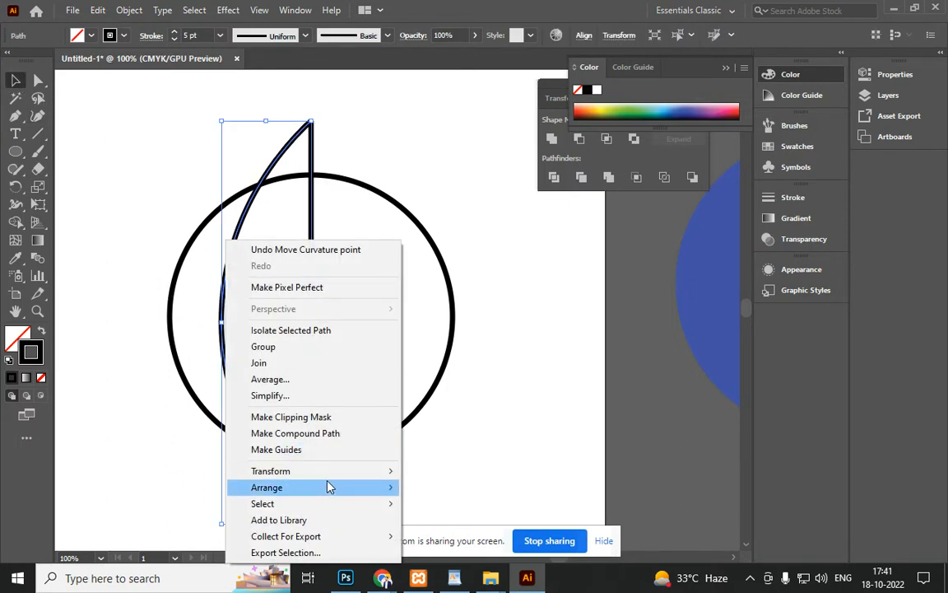
pyautogui.moveTo(332, 476)
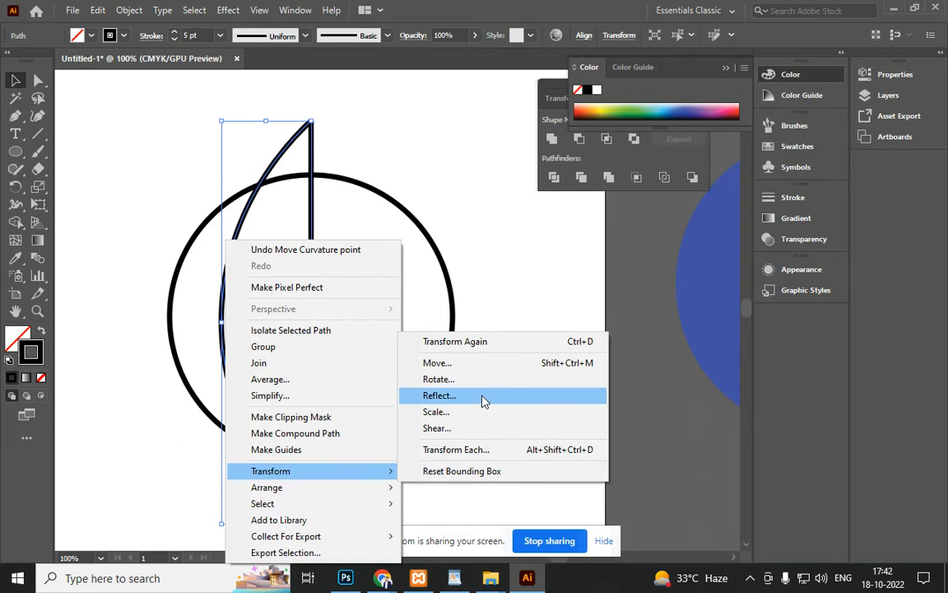
pyautogui.click(484, 398)
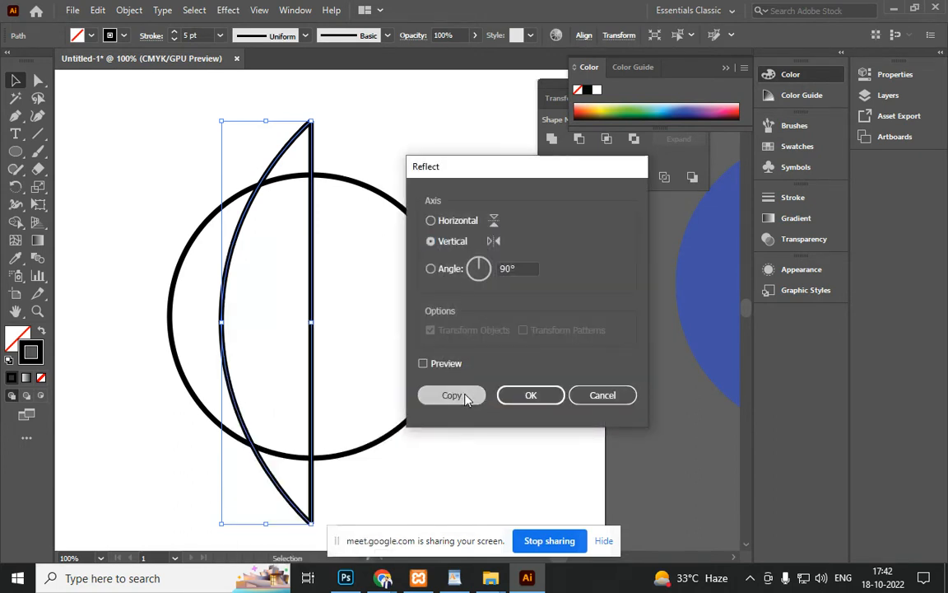
pyautogui.click(463, 394)
pyautogui.moveTo(295, 420); pyautogui.dragTo(392, 419)
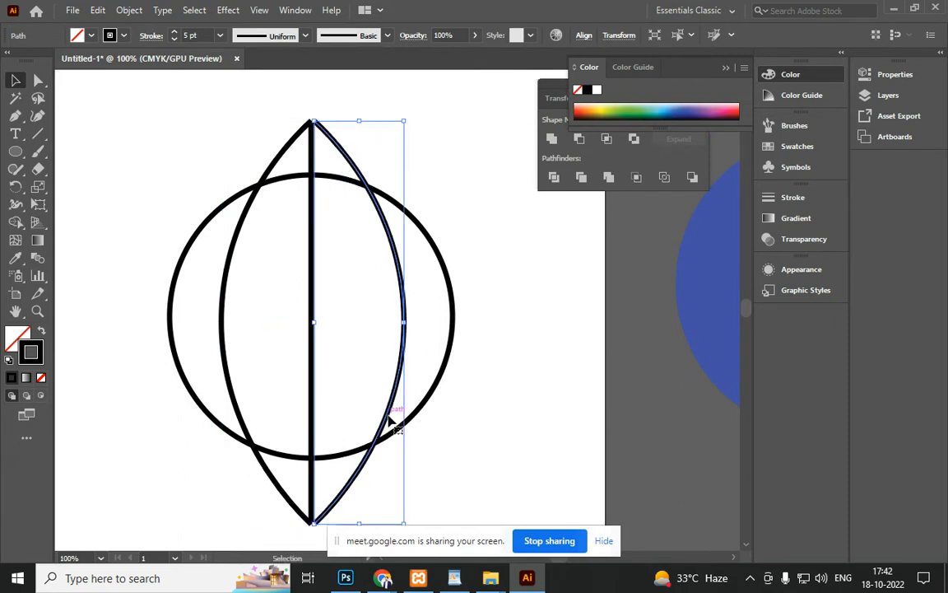
# Select the vertical line with both arcs and rotate a copy by 90° to form the horizontal lines
pyautogui.click(347, 190)
pyautogui.moveTo(251, 107); pyautogui.dragTo(406, 157)
pyautogui.press('a')
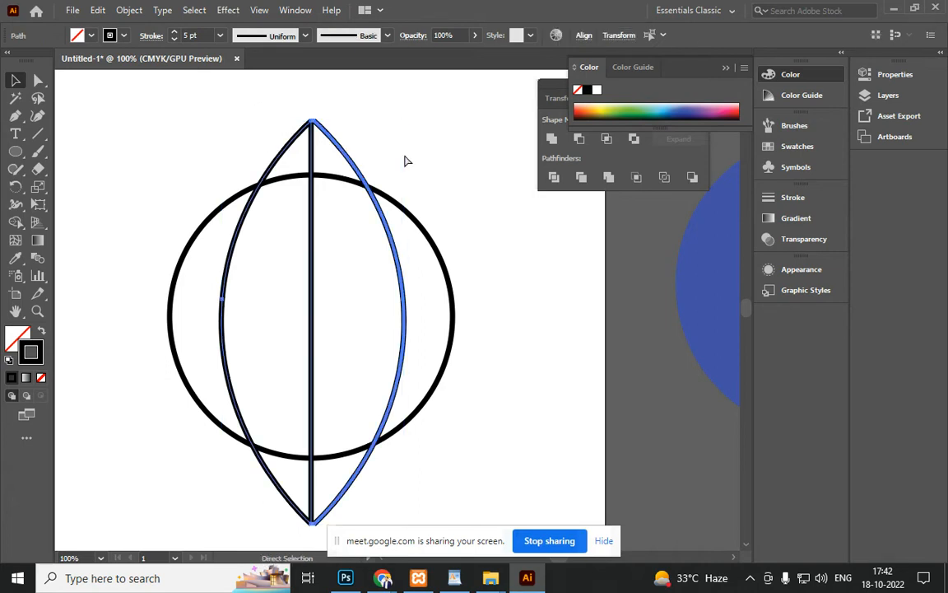
pyautogui.press('v')
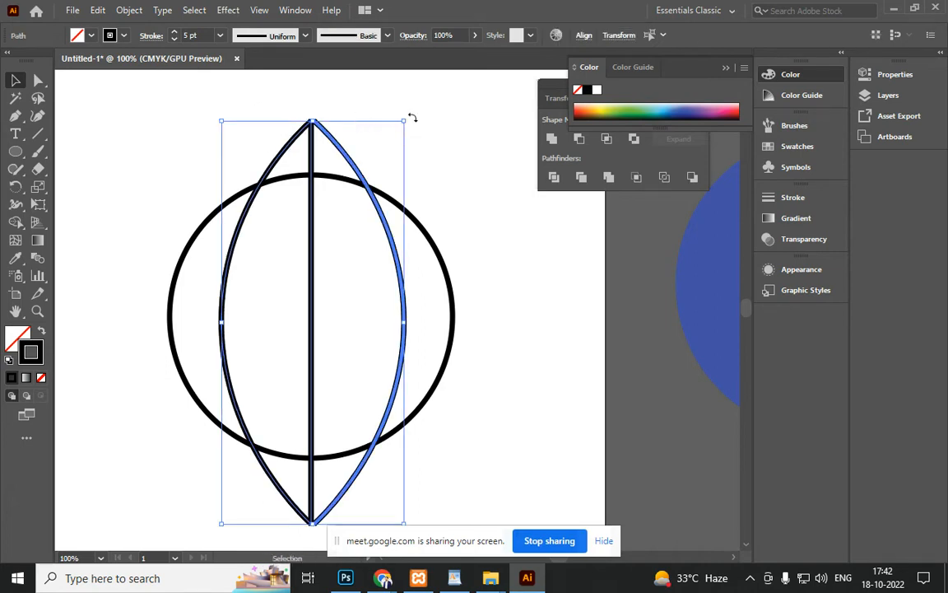
pyautogui.moveTo(430, 137); pyautogui.dragTo(506, 369)
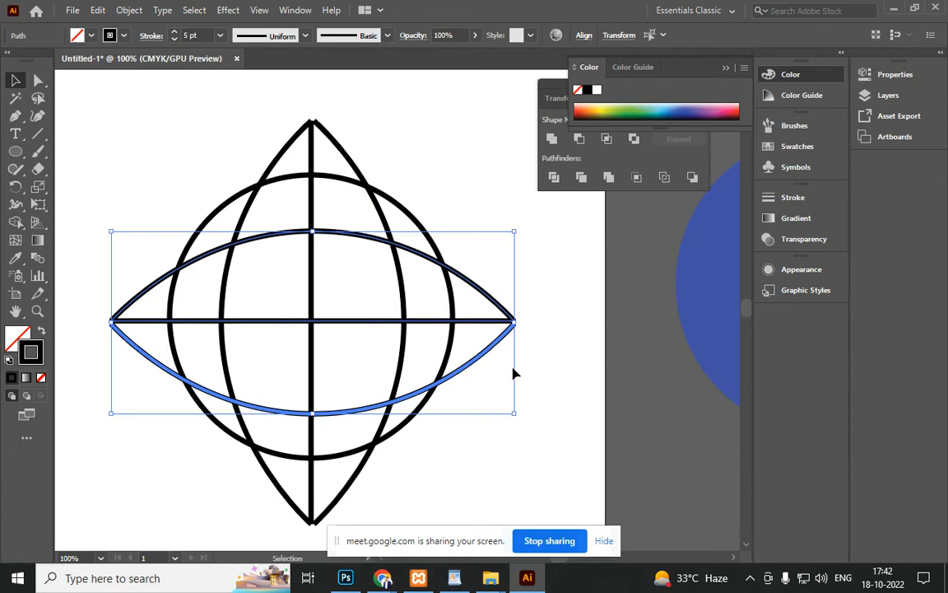
pyautogui.click(551, 399)
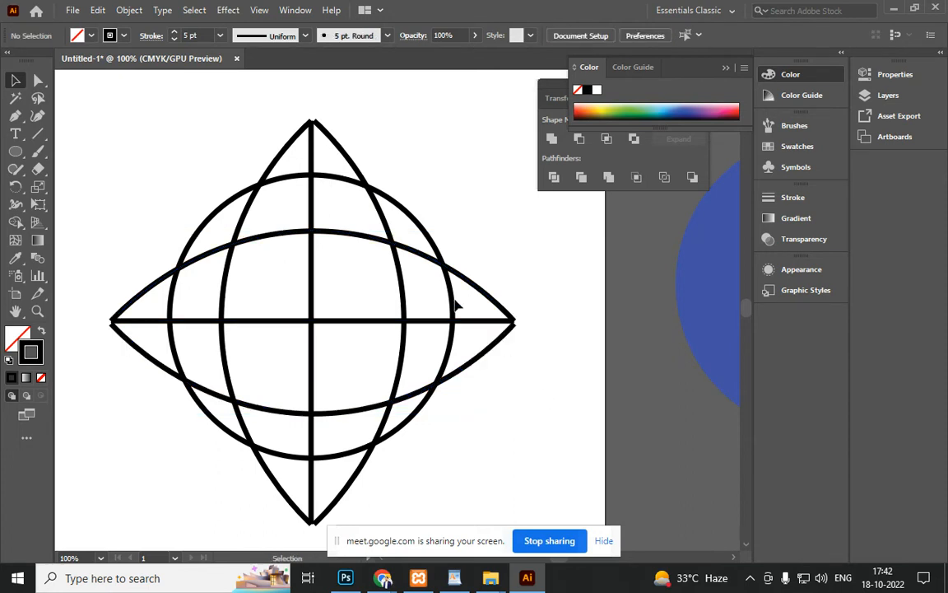
pyautogui.moveTo(210, 159)
pyautogui.mouseDown()
pyautogui.moveTo(245, 190)
pyautogui.moveTo(422, 449)
pyautogui.moveTo(422, 486)
pyautogui.mouseUp()
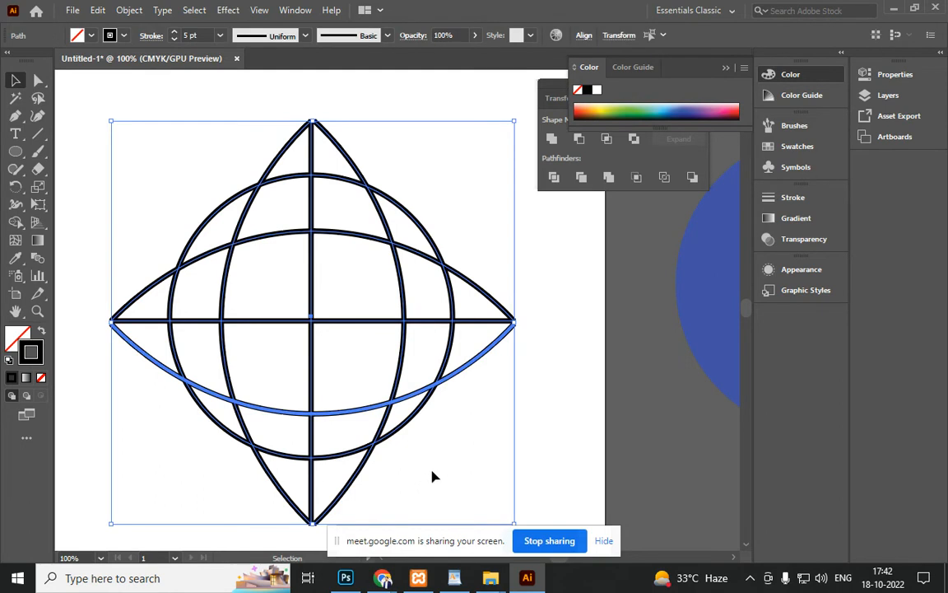
pyautogui.click(434, 476)
pyautogui.moveTo(149, 168)
pyautogui.mouseDown()
pyautogui.moveTo(208, 177)
pyautogui.moveTo(457, 455)
pyautogui.moveTo(457, 480)
pyautogui.moveTo(478, 483)
pyautogui.moveTo(262, 347)
pyautogui.moveTo(134, 187)
pyautogui.moveTo(138, 165)
pyautogui.mouseUp()
pyautogui.moveTo(532, 465)
pyautogui.mouseDown()
pyautogui.moveTo(286, 328)
pyautogui.moveTo(156, 170)
pyautogui.mouseUp()
pyautogui.moveTo(80, 158); pyautogui.dragTo(513, 468)
pyautogui.click(544, 428)
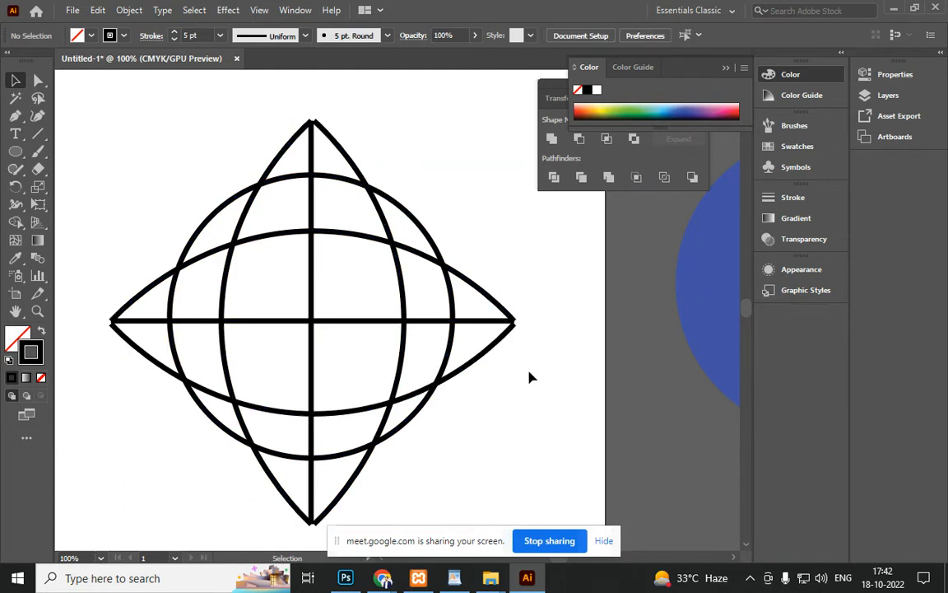
# Divide the circle and all crossing lines with the Pathfinder, and ungroup the resulting pieces
pyautogui.moveTo(185, 165)
pyautogui.mouseDown()
pyautogui.moveTo(447, 423)
pyautogui.moveTo(481, 496)
pyautogui.mouseUp()
pyautogui.click(553, 178)
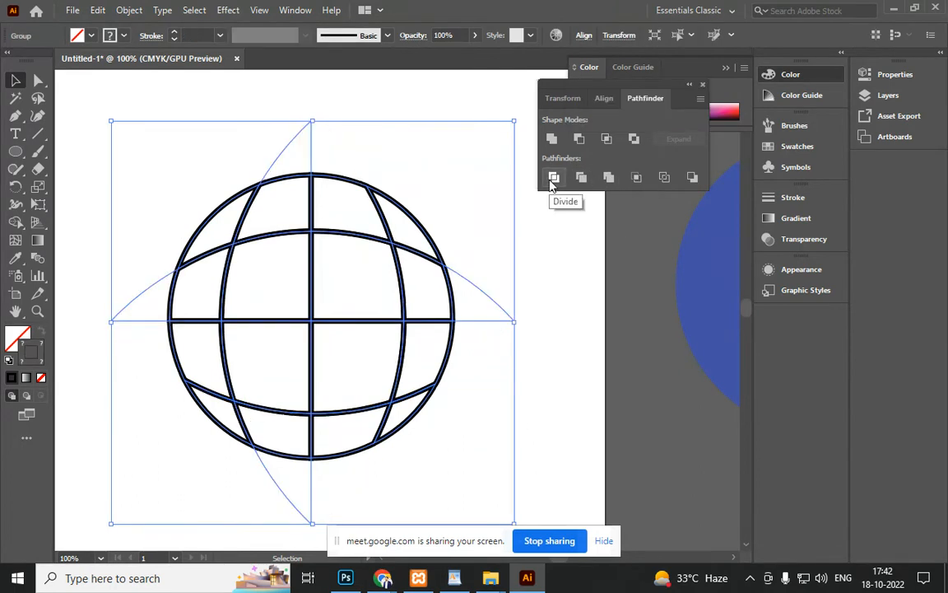
pyautogui.rightClick(435, 299)
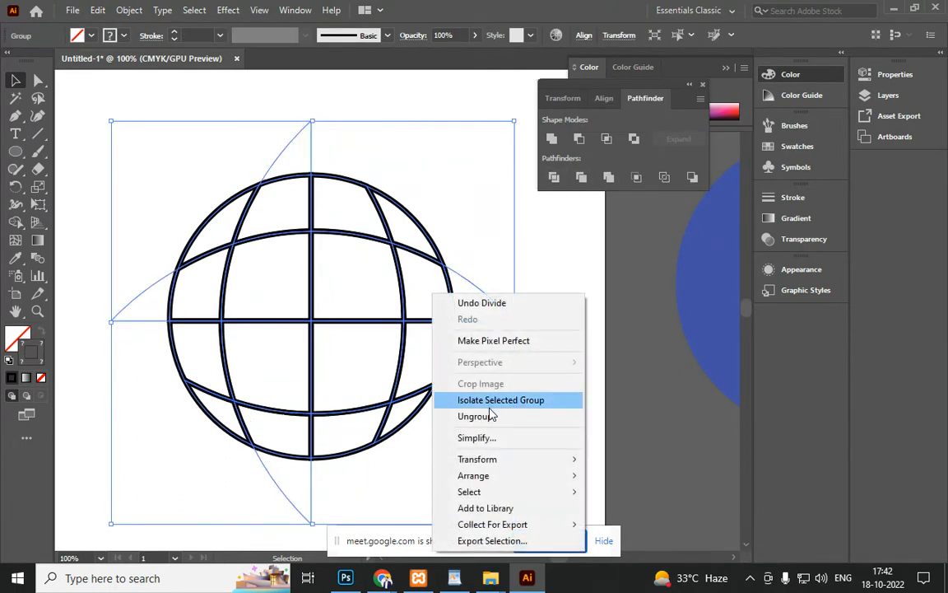
pyautogui.click(494, 415)
pyautogui.click(515, 265)
# Delete the leftover divided pieces outside the globe's circular outline
pyautogui.moveTo(502, 207); pyautogui.dragTo(503, 425)
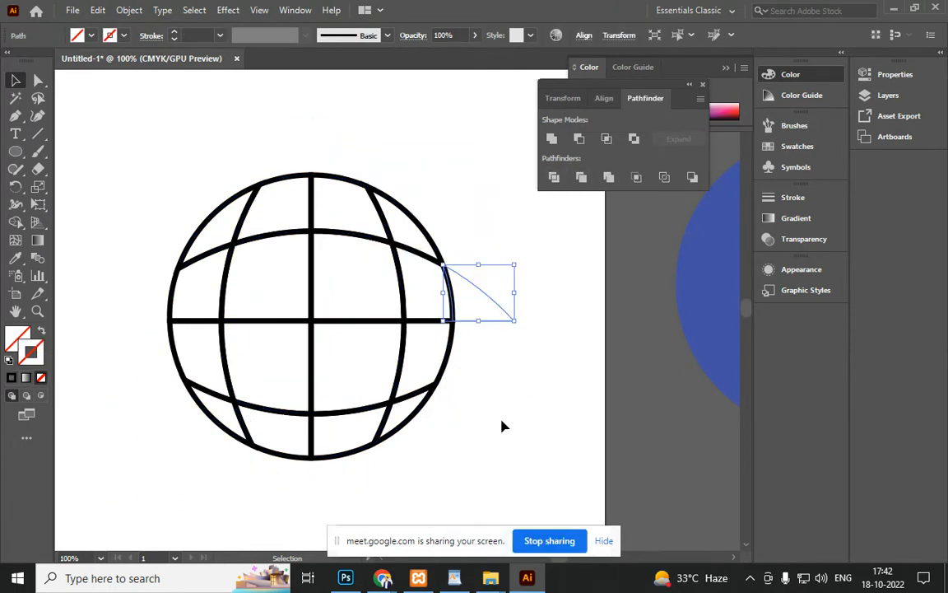
pyautogui.press('Delete')
pyautogui.moveTo(152, 463); pyautogui.dragTo(329, 519)
pyautogui.press('Delete')
pyautogui.moveTo(127, 237); pyautogui.dragTo(161, 489)
pyautogui.press('Delete')
pyautogui.moveTo(412, 157); pyautogui.dragTo(460, 165)
pyautogui.press('Delete')
# Scale the whole globe down about its centre and raise its stroke weight to 10 pt
pyautogui.moveTo(136, 134); pyautogui.dragTo(514, 493)
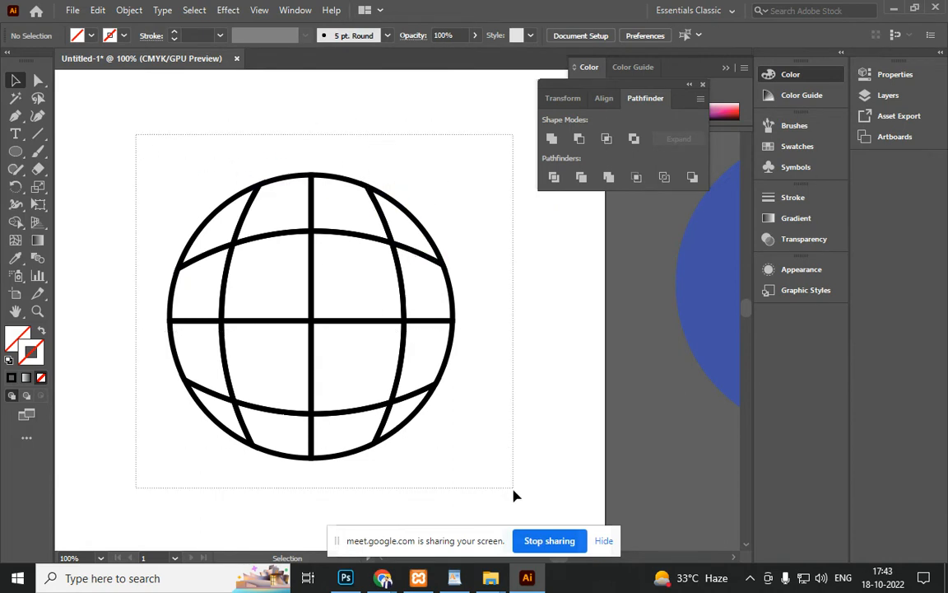
pyautogui.moveTo(453, 455); pyautogui.dragTo(399, 402)
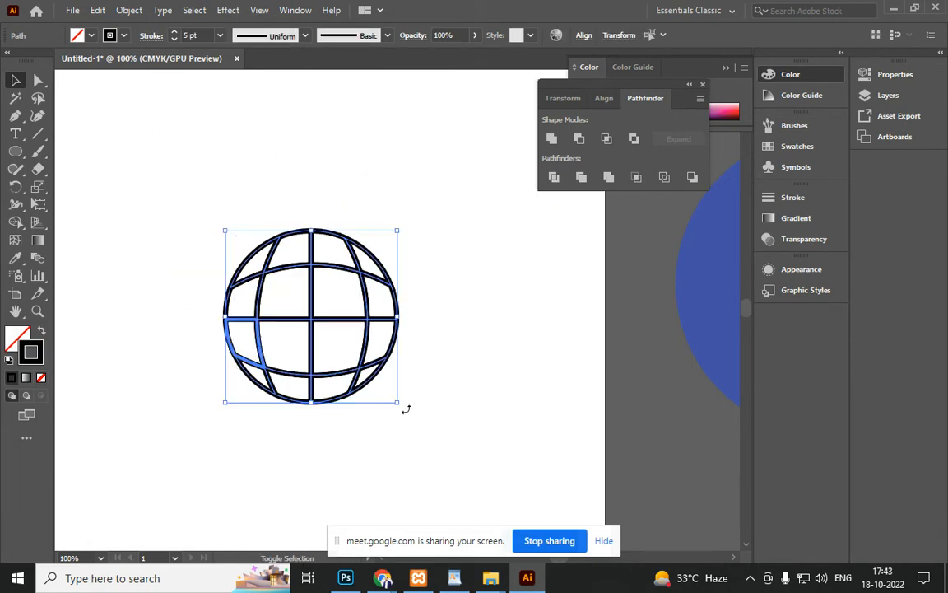
pyautogui.click(174, 32)
pyautogui.click(175, 32)
pyautogui.click(175, 32)
pyautogui.click(175, 33)
pyautogui.click(175, 32)
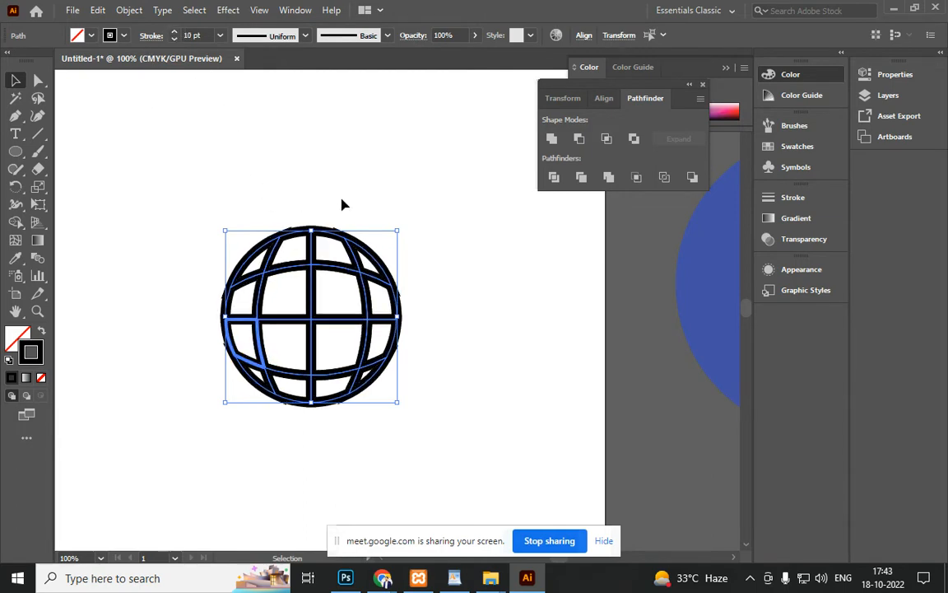
pyautogui.click(223, 224)
# Undo the globe's stroke weight increase and its scaling
pyautogui.hotkey('ctrl', 'z')
pyautogui.hotkey('ctrl', 'z')
pyautogui.hotkey('ctrl', 'z')
pyautogui.hotkey('ctrl', 'z')
pyautogui.hotkey('ctrl', 'z')
pyautogui.hotkey('ctrl', 'z')
pyautogui.hotkey('ctrl', 'z')
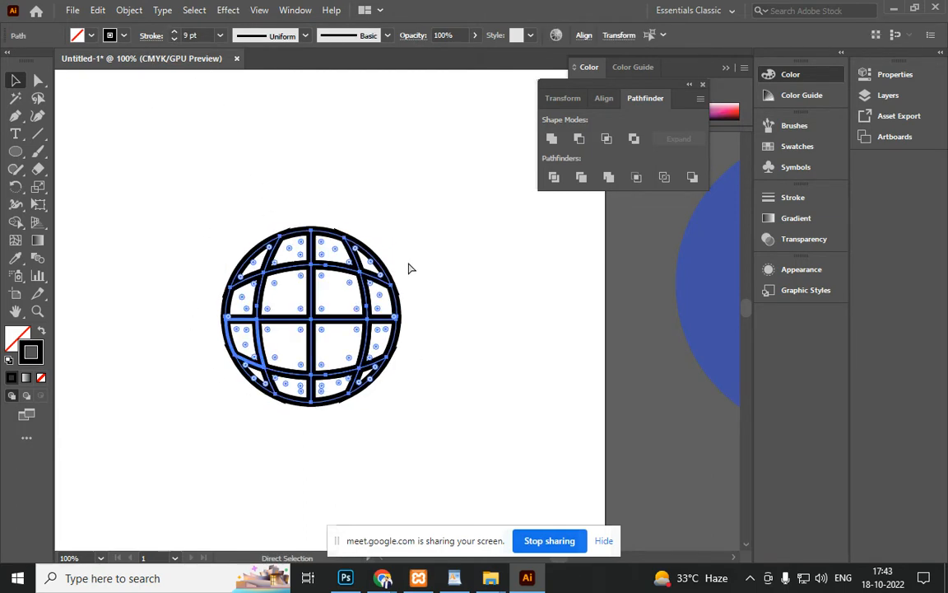
pyautogui.hotkey('ctrl', 'z')
pyautogui.hotkey('ctrl', 'z')
pyautogui.hotkey('ctrl', 'z')
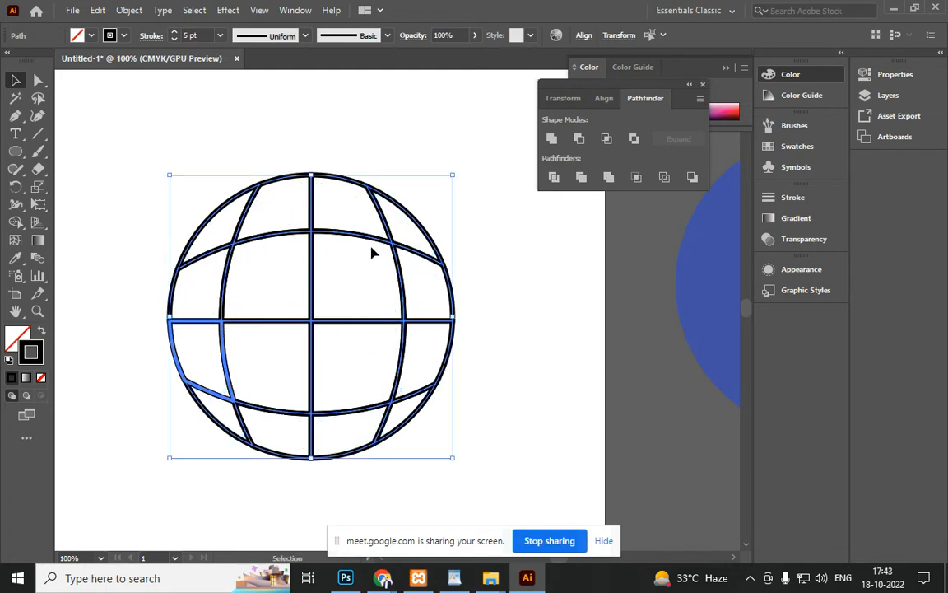
# Round the corners of all the globe's segments slightly using their live corners
pyautogui.hotkey('ctrl', 'z')
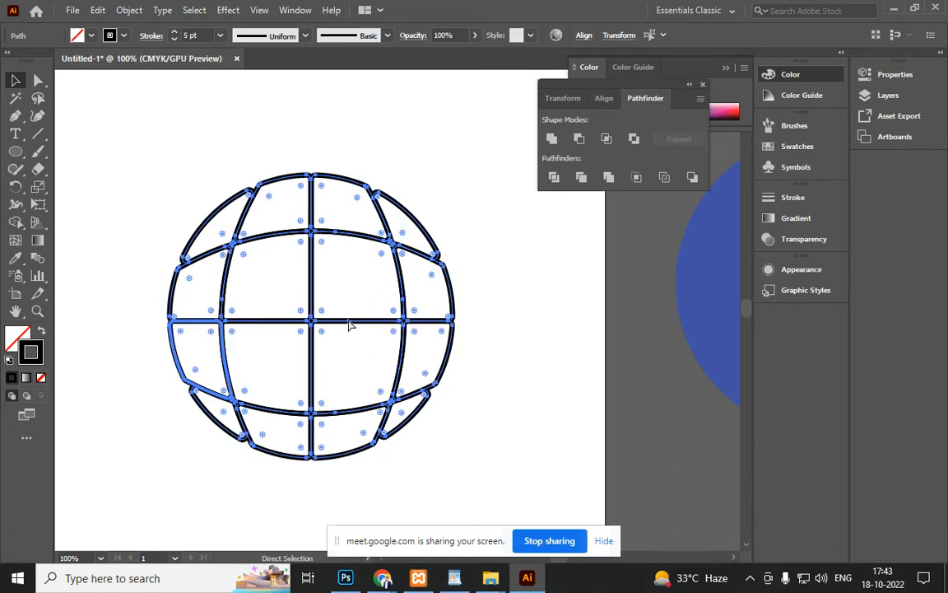
pyautogui.moveTo(210, 332); pyautogui.dragTo(233, 381)
pyautogui.moveTo(415, 331); pyautogui.dragTo(403, 336)
pyautogui.press('v')
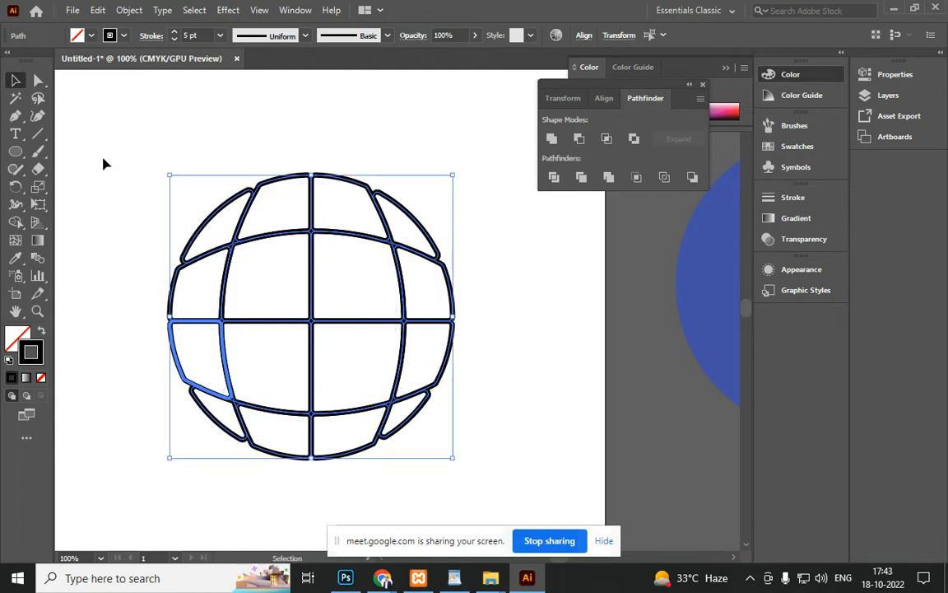
pyautogui.click(91, 142)
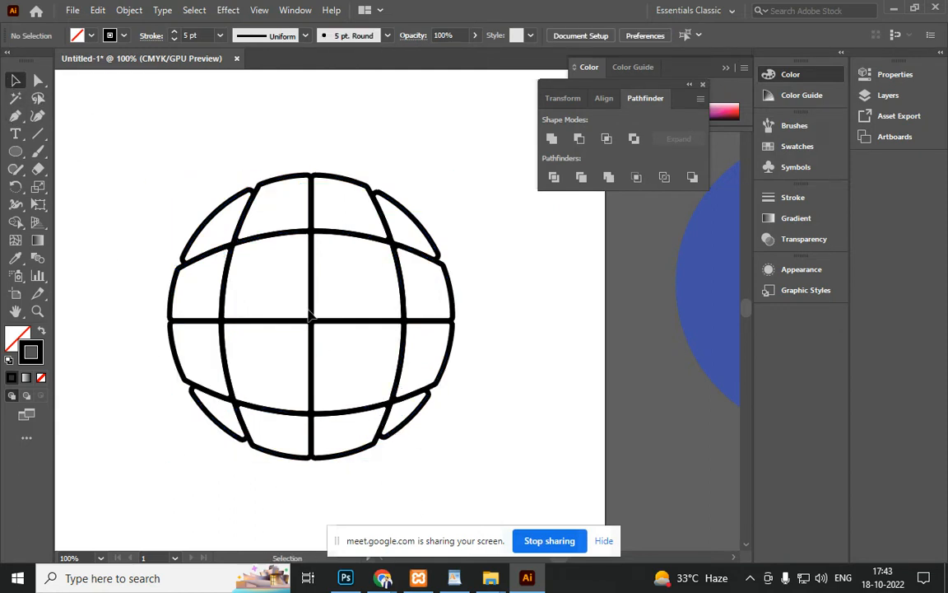
# Group the rounded globe segments and scale the group down about its centre, leaving free space around it
pyautogui.moveTo(486, 505); pyautogui.dragTo(144, 152)
pyautogui.scroll(-2, 269, 264)
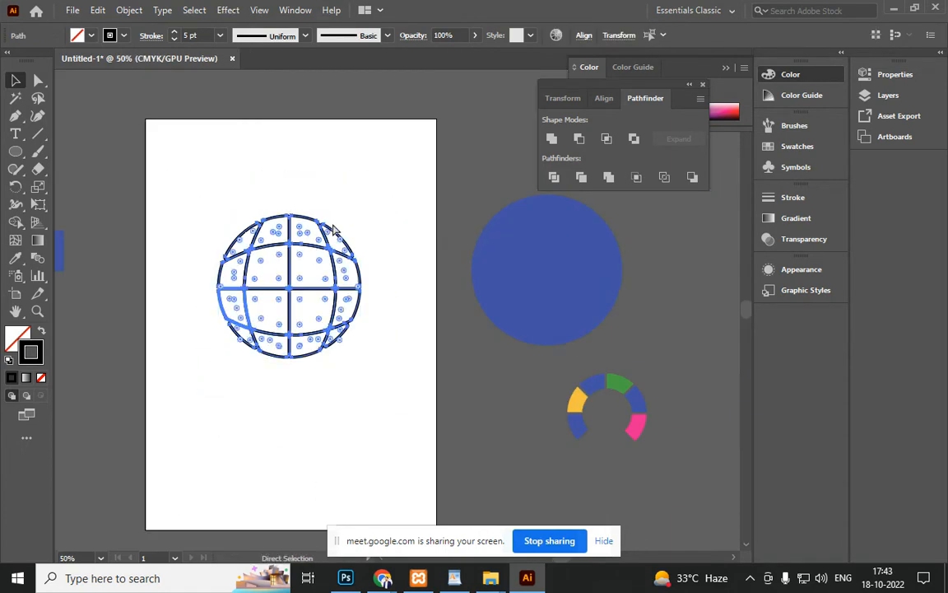
pyautogui.hotkey('ctrl', 'g')
pyautogui.moveTo(363, 213); pyautogui.dragTo(440, 190)
pyautogui.click(352, 338)
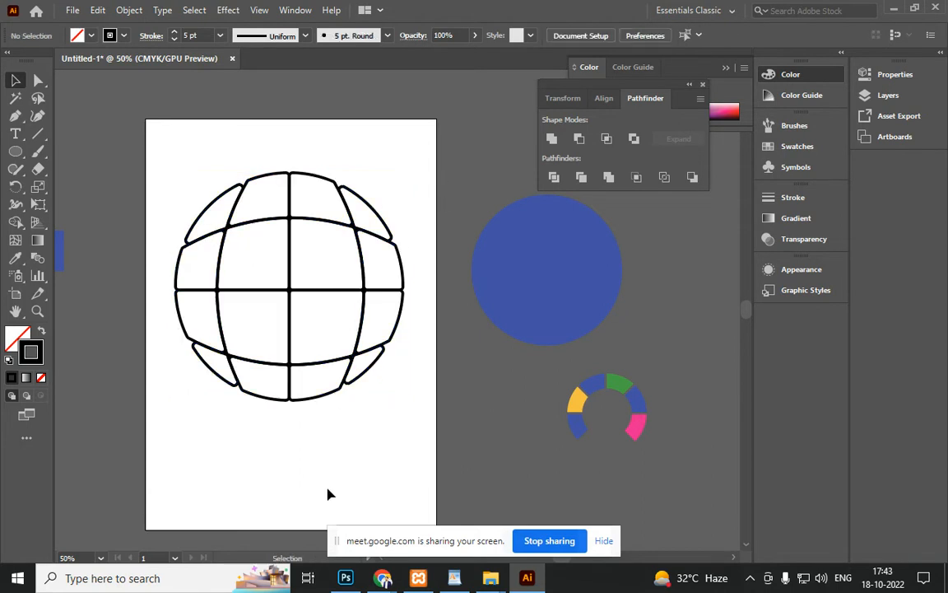
pyautogui.moveTo(387, 325); pyautogui.dragTo(337, 333)
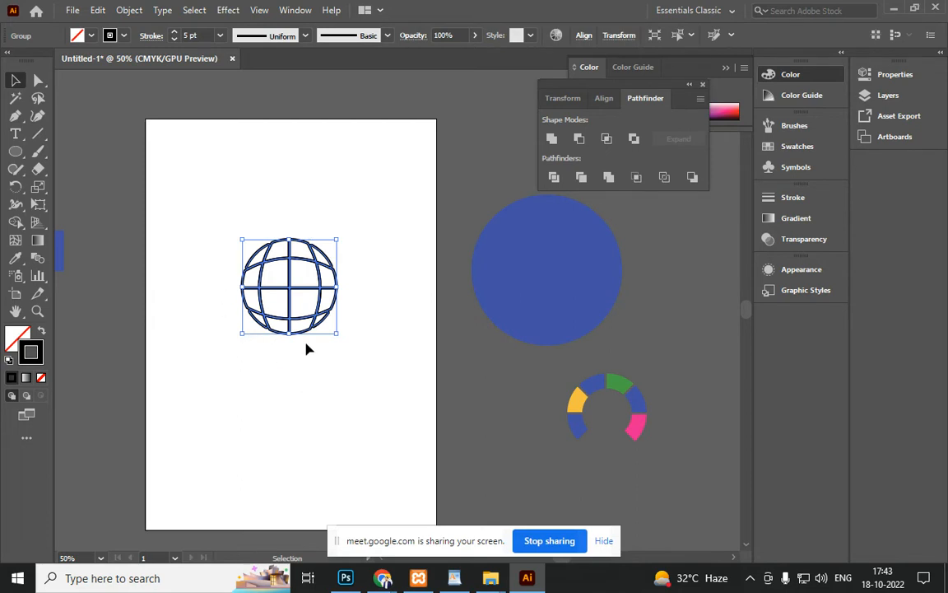
pyautogui.scroll(2, 316, 314)
pyautogui.moveTo(358, 359); pyautogui.dragTo(382, 379)
pyautogui.click(78, 247)
# Draw two concentric circles of different sizes around the globe, both starting from its centre
pyautogui.click(15, 152)
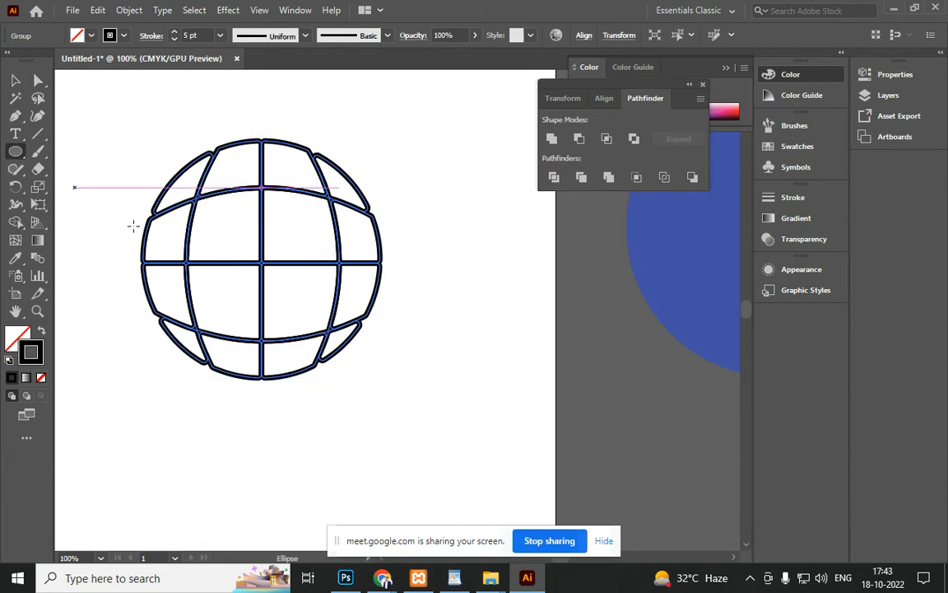
pyautogui.moveTo(262, 260); pyautogui.dragTo(458, 455)
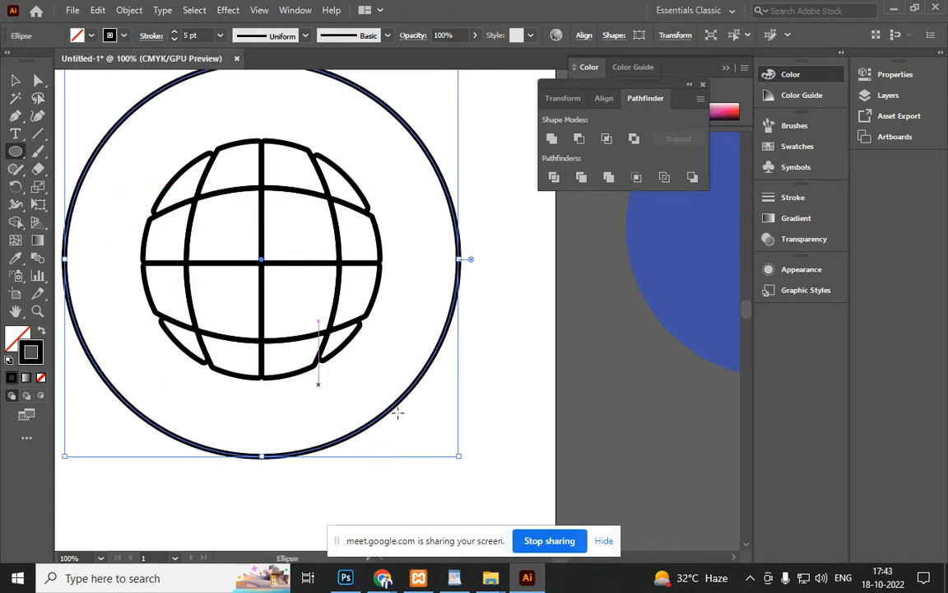
pyautogui.moveTo(458, 460); pyautogui.dragTo(438, 426)
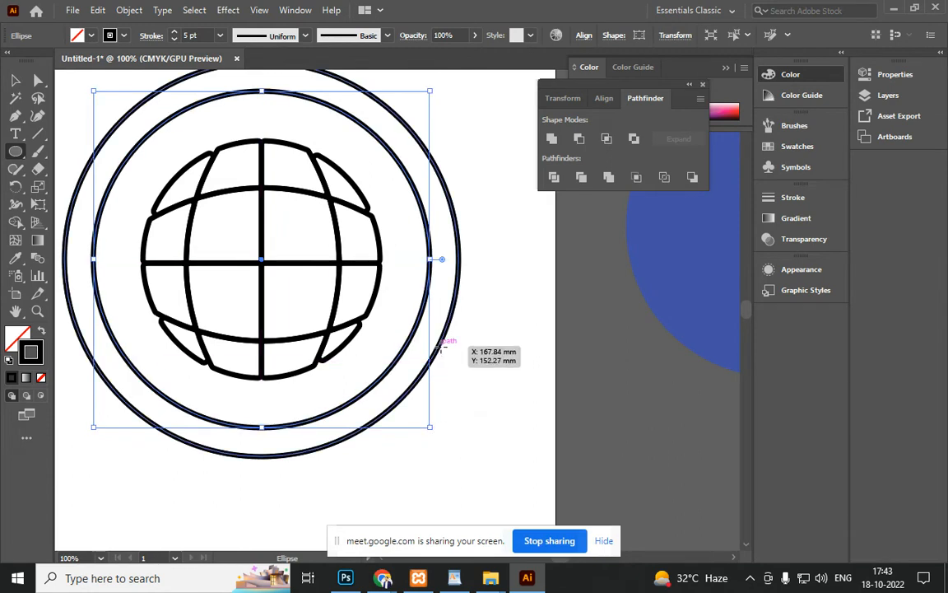
# Divide the two concentric circles around the globe with the Pathfinder and ungroup the result
pyautogui.click(18, 80)
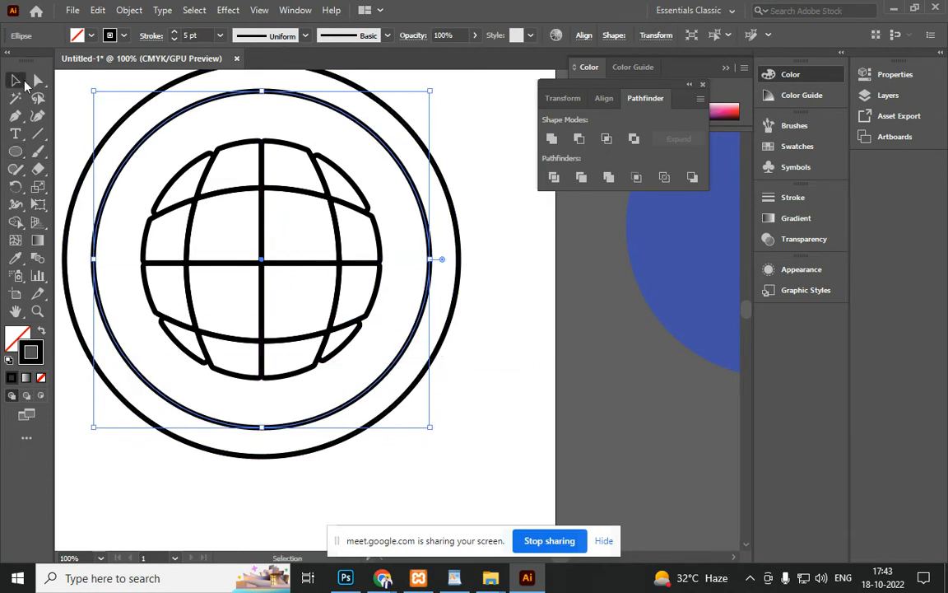
pyautogui.keyDown('shift'); pyautogui.click(429, 368); pyautogui.keyUp('shift')
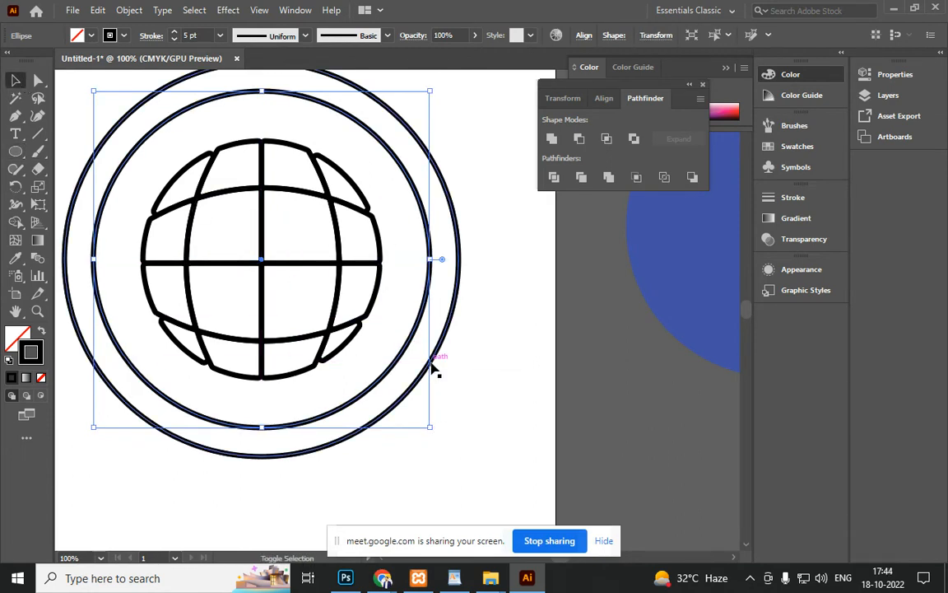
pyautogui.click(552, 179)
pyautogui.rightClick(420, 335)
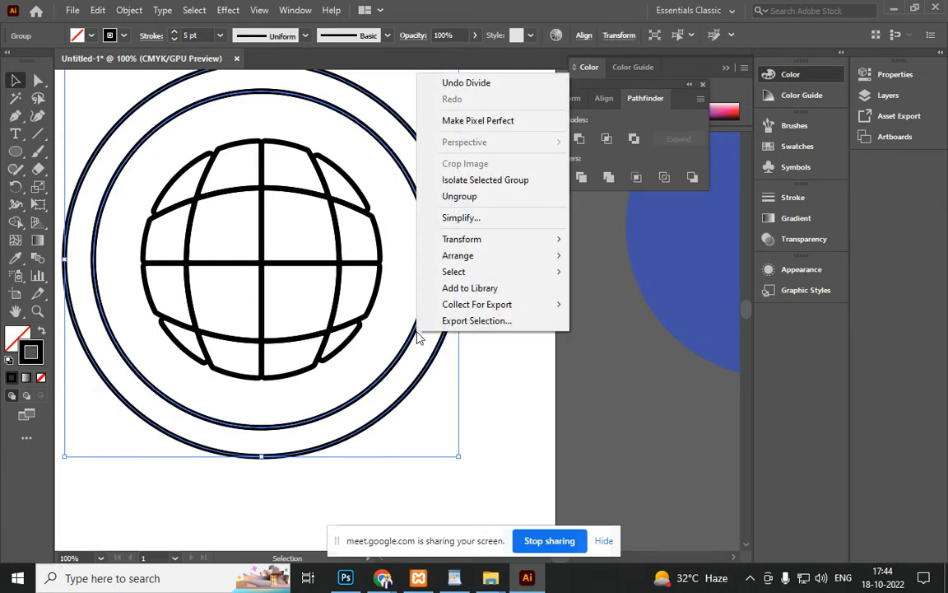
pyautogui.click(483, 197)
# Try to delete a divided piece of the ring at its lower-right side
pyautogui.click(436, 358)
pyautogui.moveTo(419, 336); pyautogui.dragTo(535, 398)
pyautogui.press('Delete')
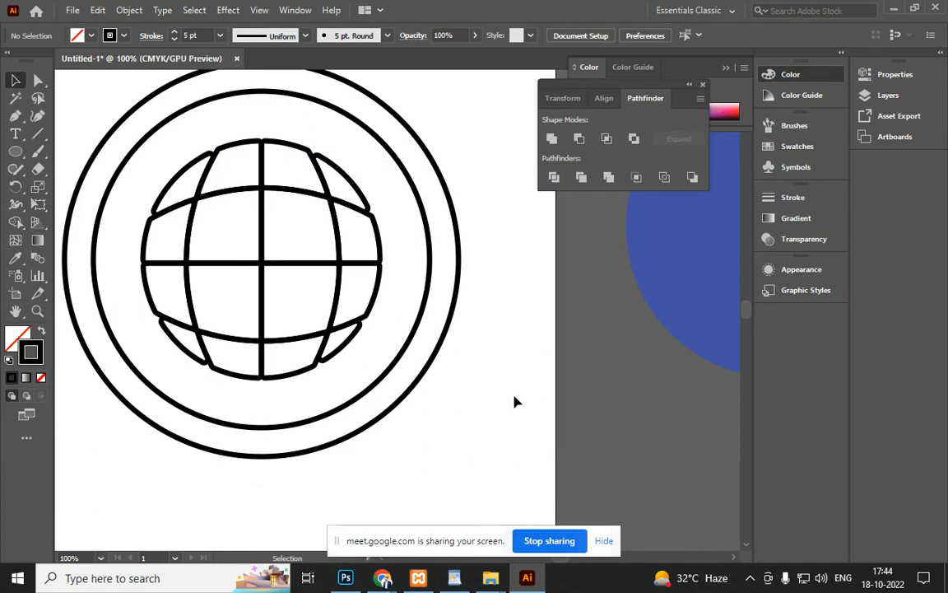
# Swap the fill and stroke of the double circle around the globe to make a solid black ring, and scale it down about its centre
pyautogui.click(398, 413)
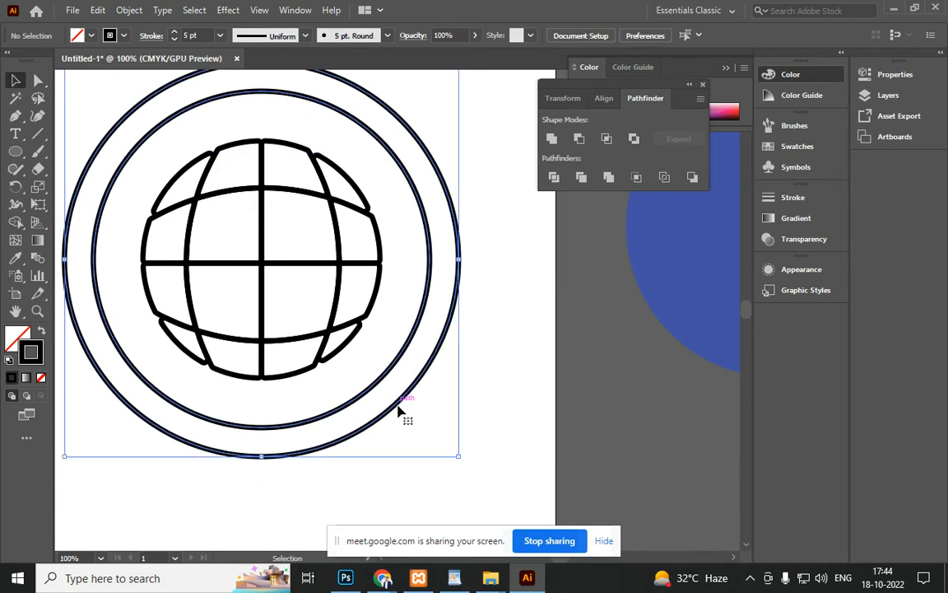
pyautogui.click(40, 331)
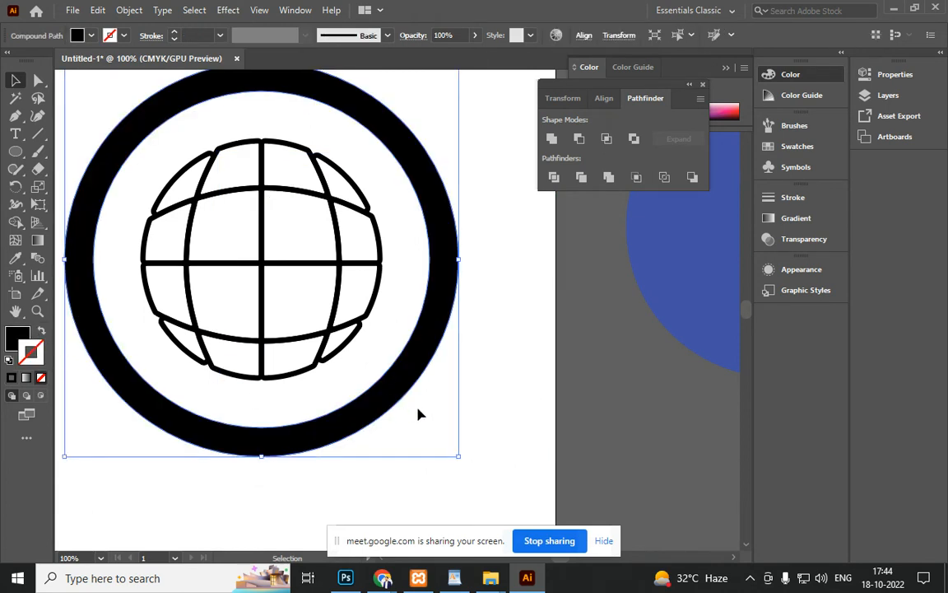
pyautogui.moveTo(461, 459); pyautogui.dragTo(436, 434)
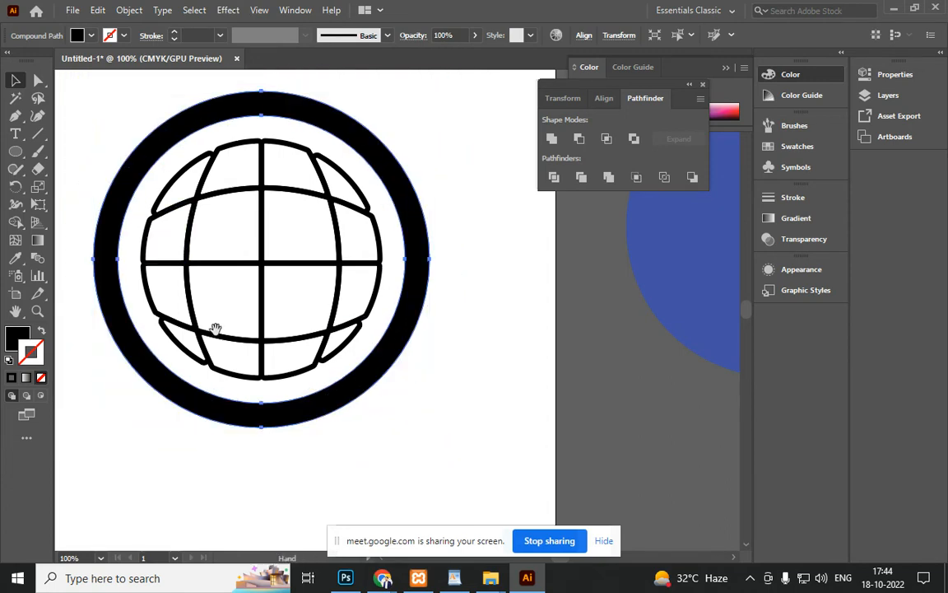
# Draw two horizontal lines across the whole black ring, one through the globe's upper part and one through its lower part
pyautogui.moveTo(211, 323); pyautogui.dragTo(307, 394)
pyautogui.click(37, 134)
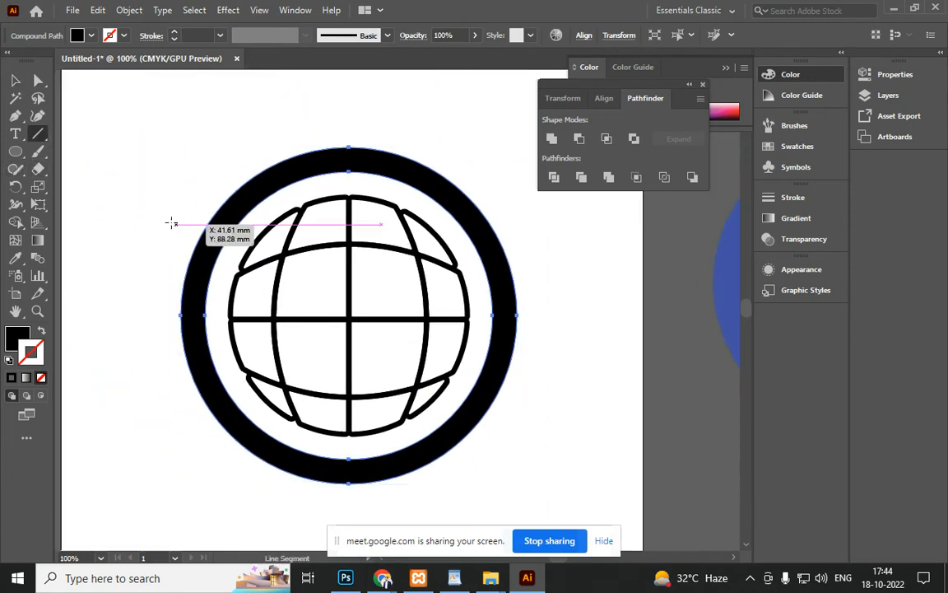
pyautogui.moveTo(153, 219); pyautogui.dragTo(568, 220)
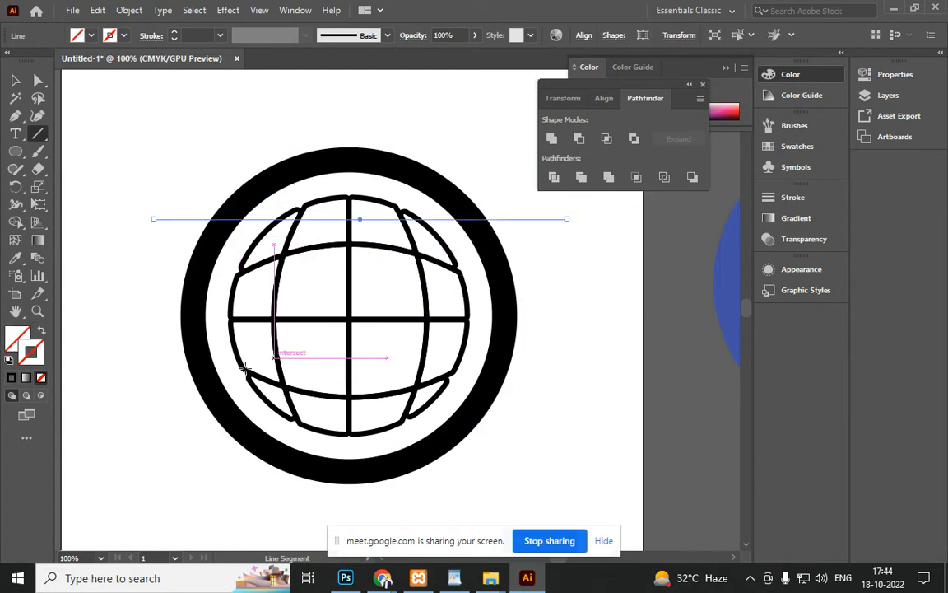
pyautogui.moveTo(143, 376); pyautogui.dragTo(582, 412)
# Divide the black ring along the two horizontal lines with the Pathfinder and ungroup the result
pyautogui.click(16, 81)
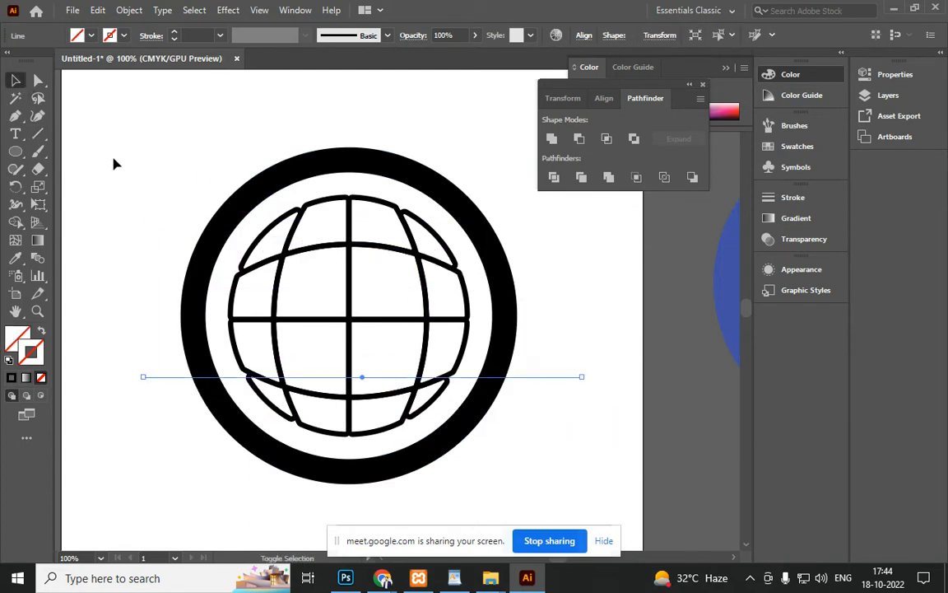
pyautogui.keyDown('shift'); pyautogui.click(187, 221); pyautogui.keyUp('shift')
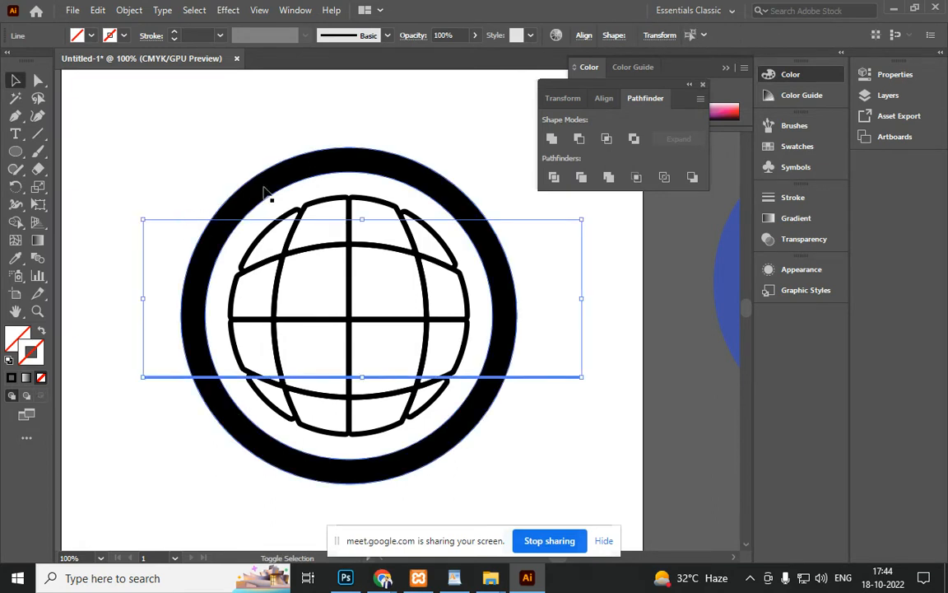
pyautogui.keyDown('shift'); pyautogui.click(264, 191); pyautogui.keyUp('shift')
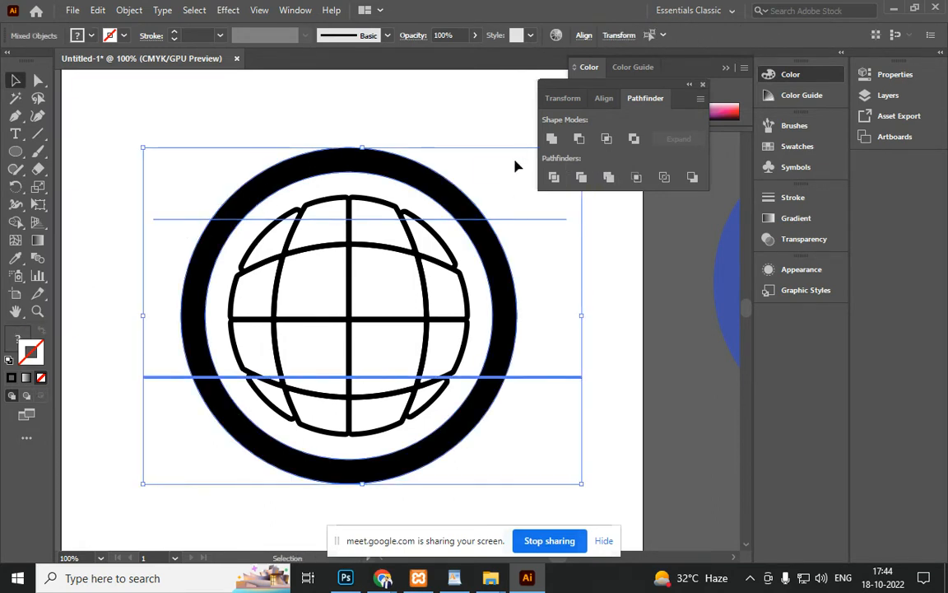
pyautogui.click(554, 177)
pyautogui.rightClick(451, 205)
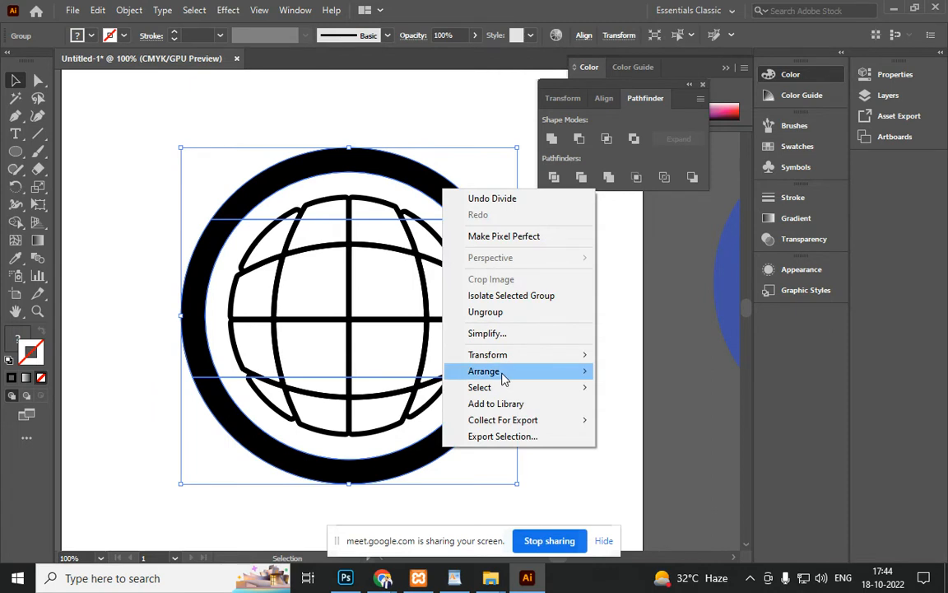
pyautogui.click(494, 312)
# Delete the upper and lower black pieces of the divided ring, keeping only the two side arcs
pyautogui.click(567, 383)
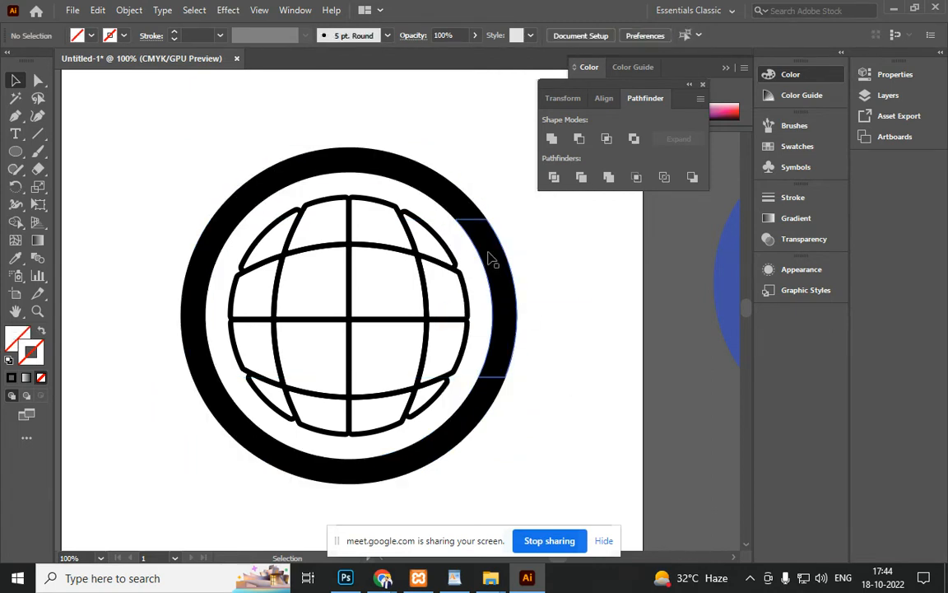
pyautogui.click(447, 198)
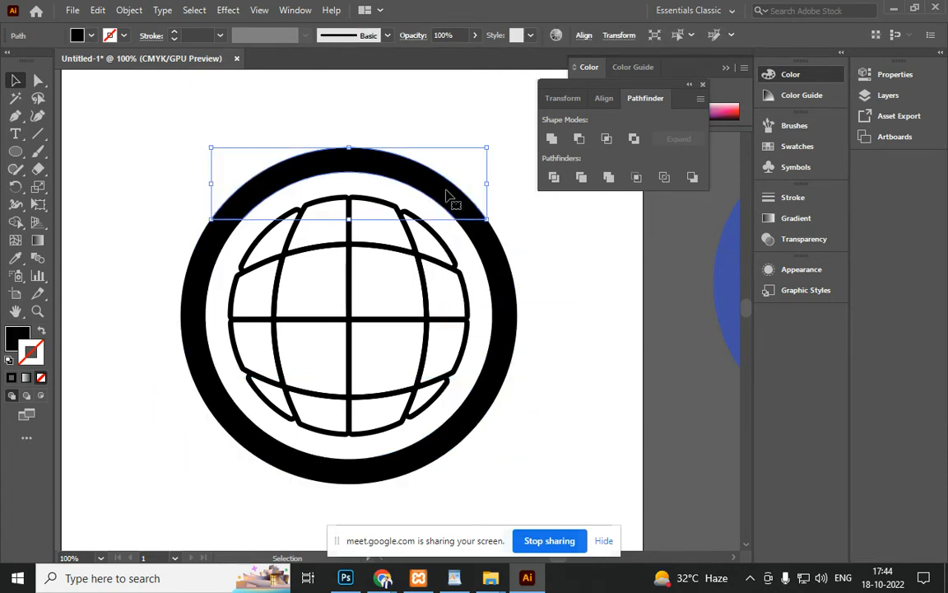
pyautogui.press('Delete')
pyautogui.click(383, 474)
pyautogui.press('Delete')
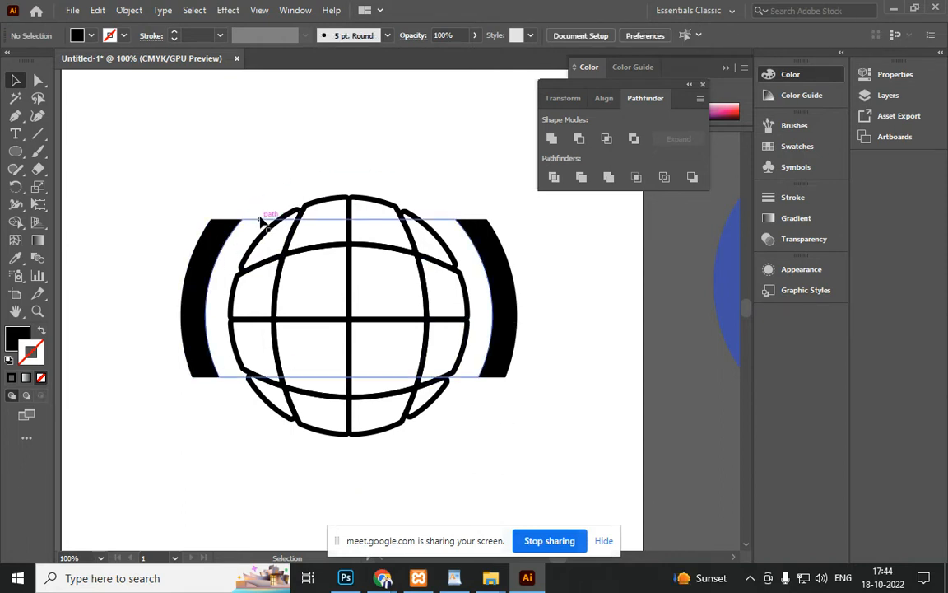
# Delete the three leftover unfilled pieces inside the divided ring: the middle band, the upper cap and the lower cap
pyautogui.click(261, 220)
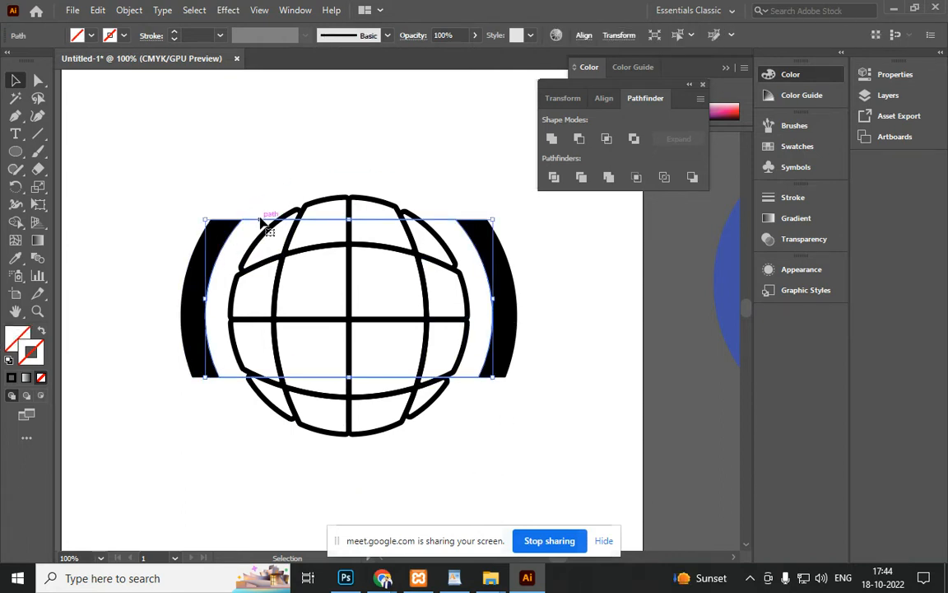
pyautogui.press('Delete')
pyautogui.click(300, 180)
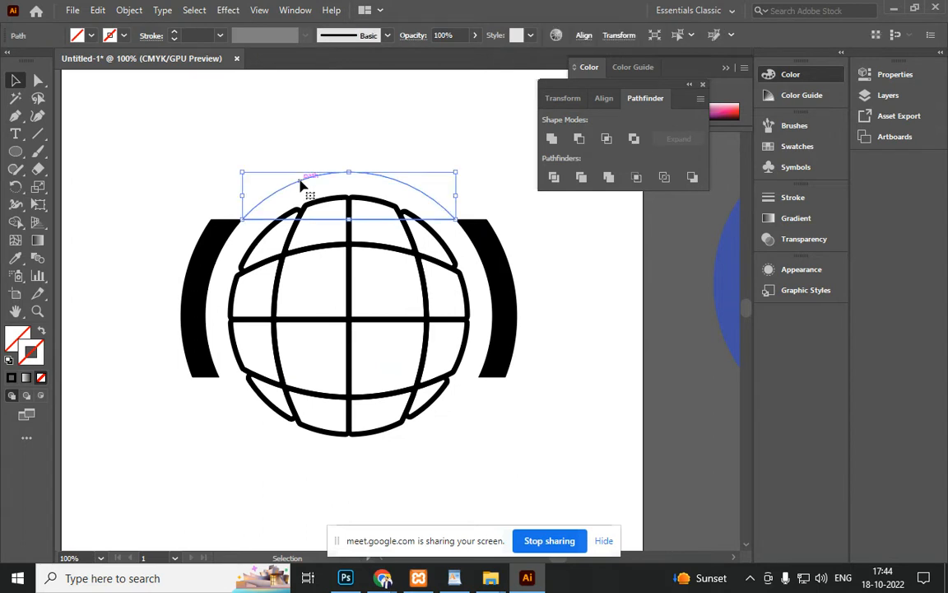
pyautogui.press('Delete')
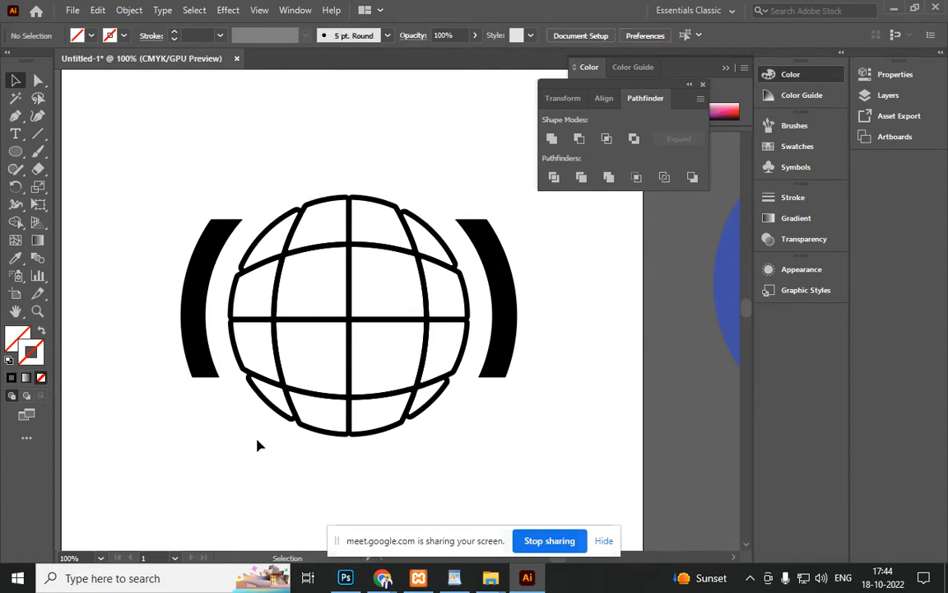
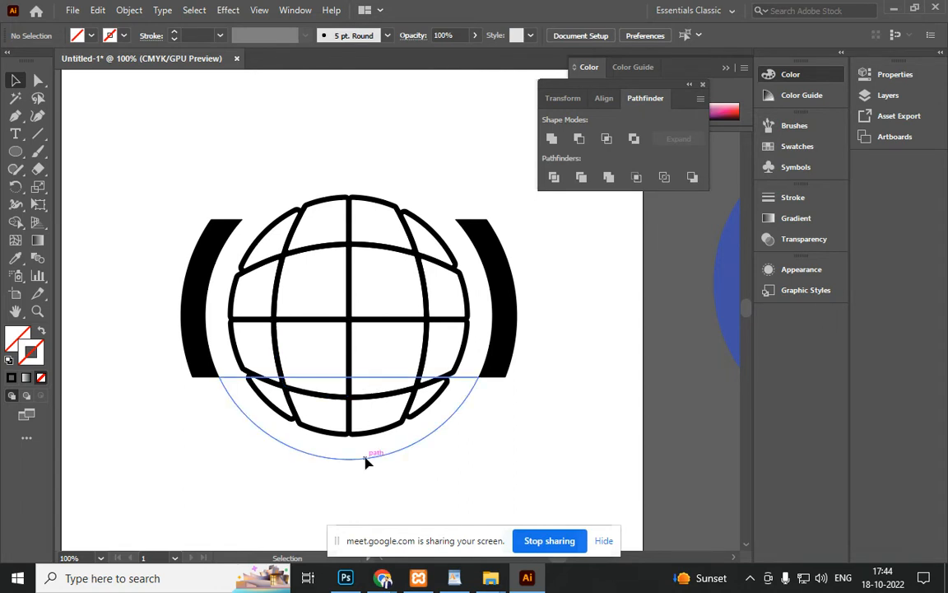
pyautogui.click(367, 457)
pyautogui.press('Delete')
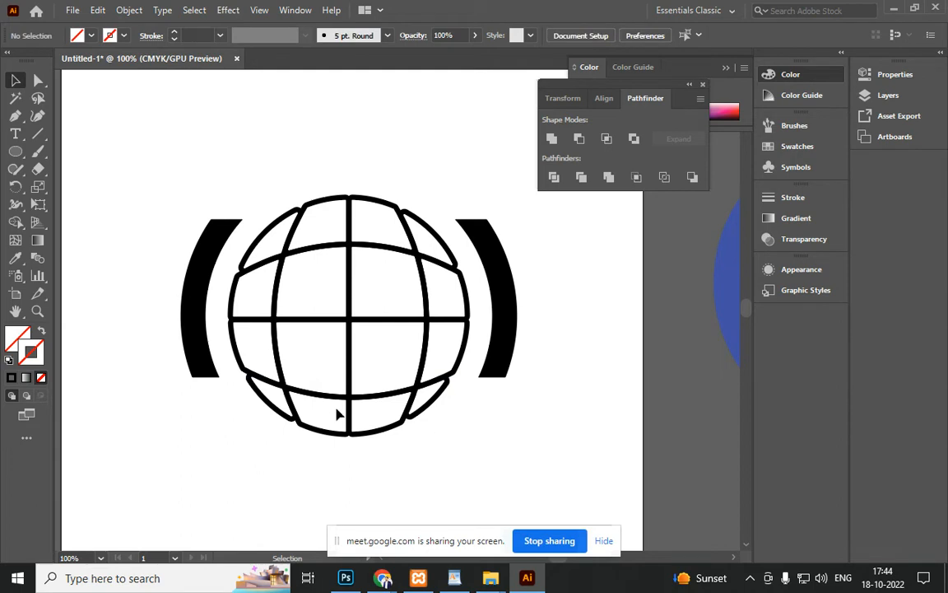
# Try to thin the left black arc by adding a lower anchor point and moving its inner anchor points towards the outer edge
pyautogui.click(192, 341)
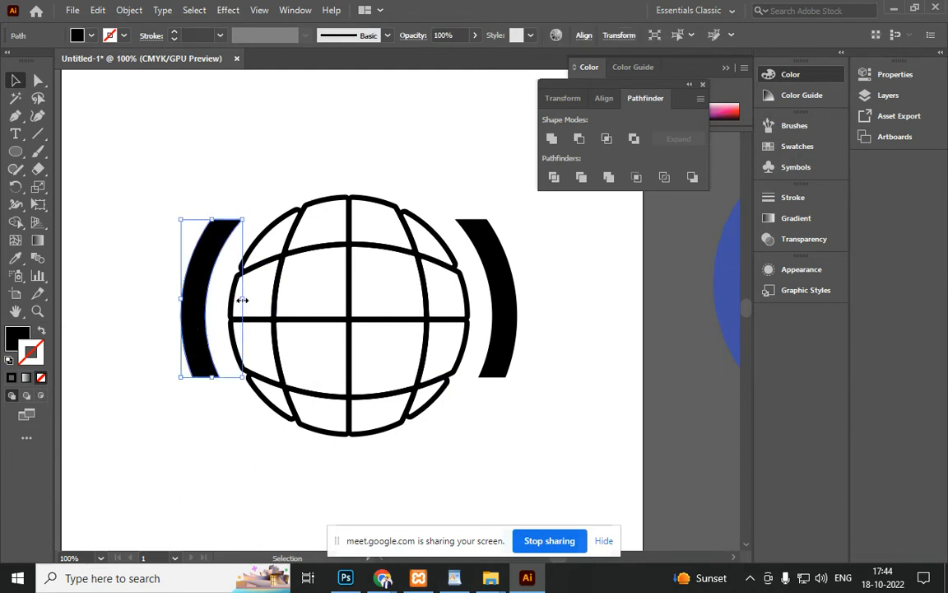
pyautogui.press('p')
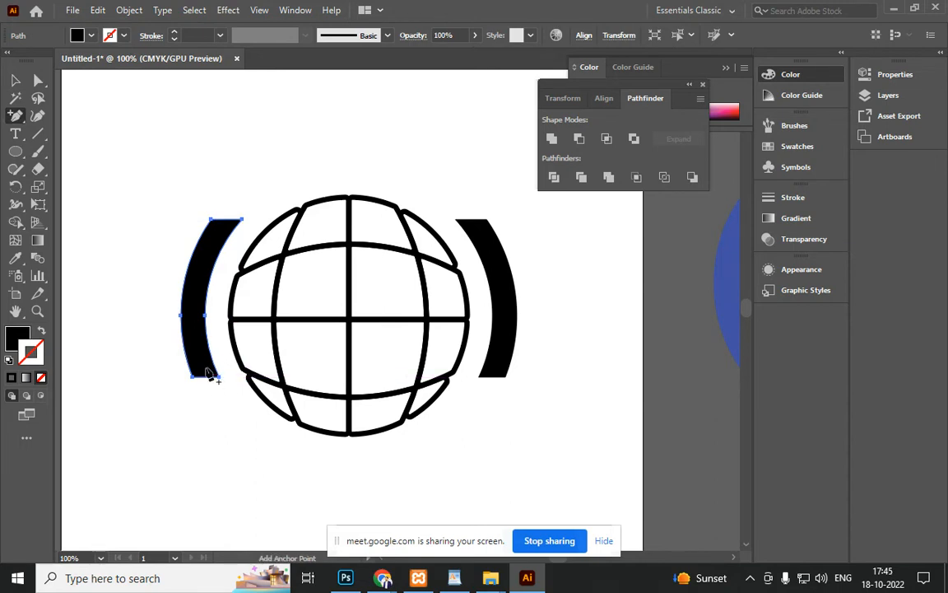
pyautogui.click(202, 378)
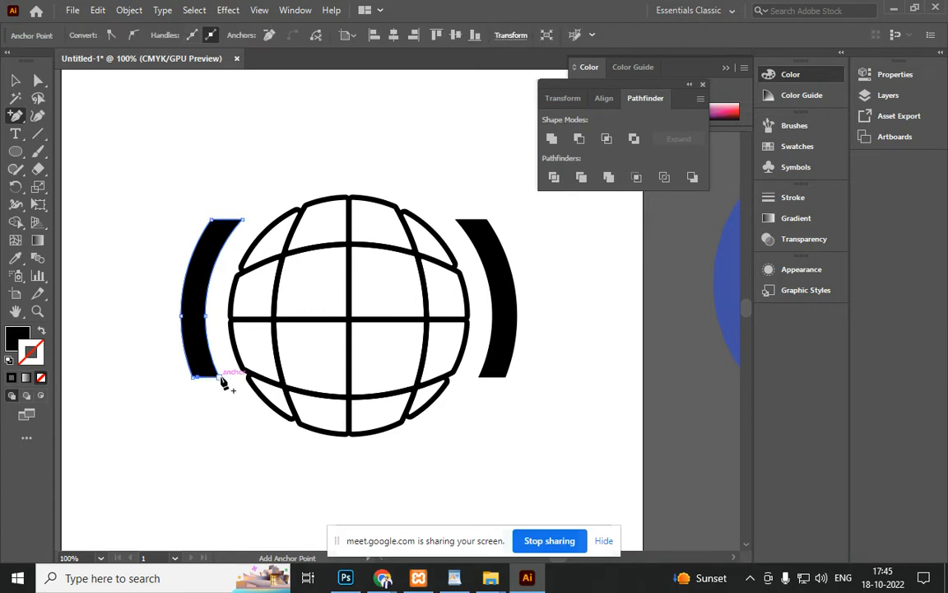
pyautogui.click(37, 84)
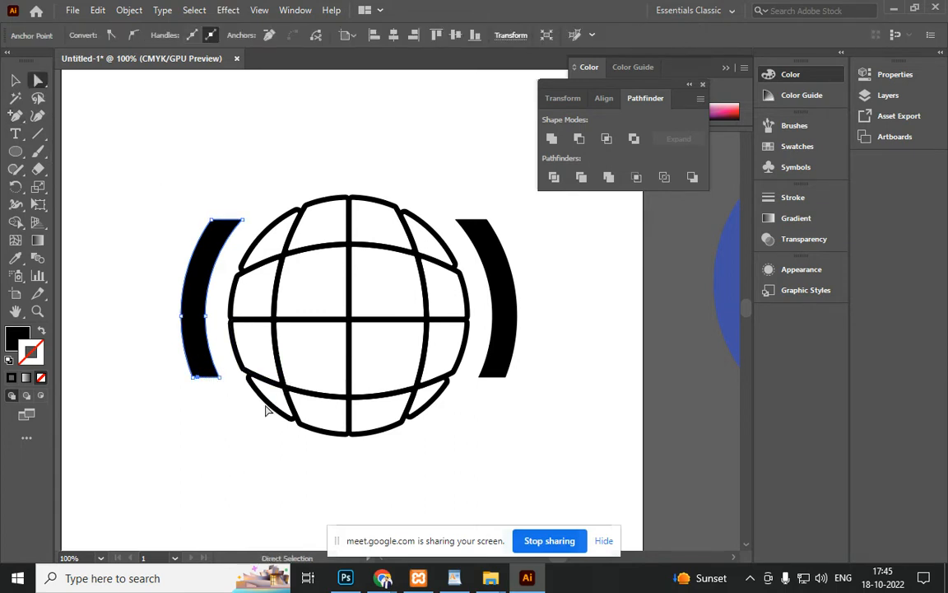
pyautogui.moveTo(223, 382); pyautogui.dragTo(195, 377)
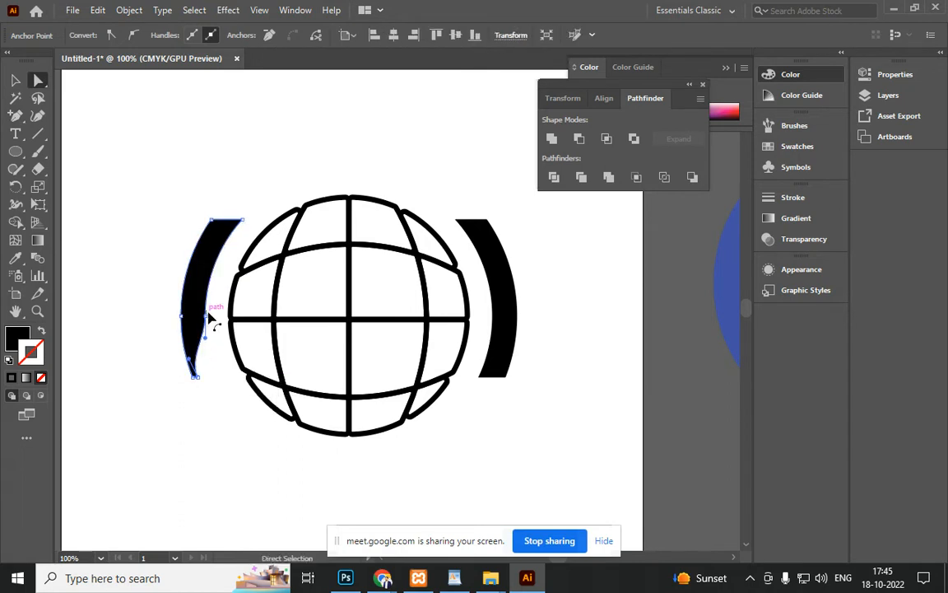
pyautogui.moveTo(209, 322); pyautogui.dragTo(187, 319)
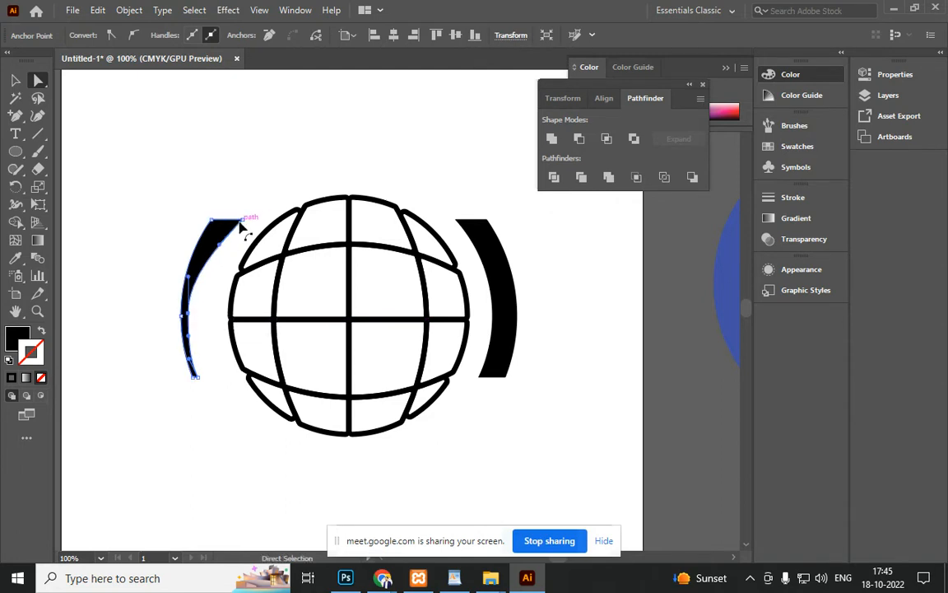
pyautogui.moveTo(244, 222); pyautogui.dragTo(221, 222)
pyautogui.moveTo(219, 224); pyautogui.dragTo(216, 223)
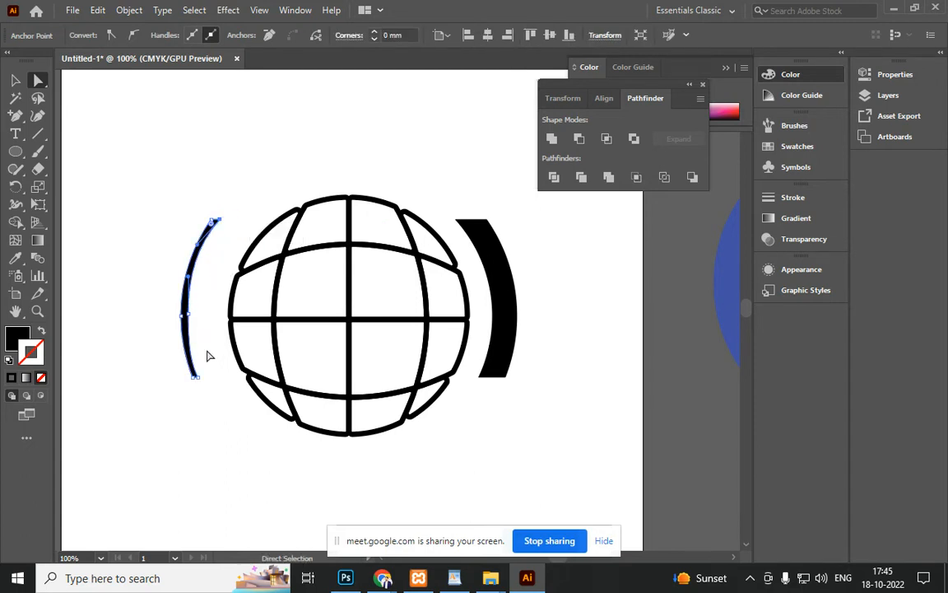
pyautogui.moveTo(202, 379); pyautogui.dragTo(204, 380)
pyautogui.moveTo(191, 317)
pyautogui.mouseDown()
pyautogui.moveTo(209, 322)
pyautogui.moveTo(190, 317)
pyautogui.mouseUp()
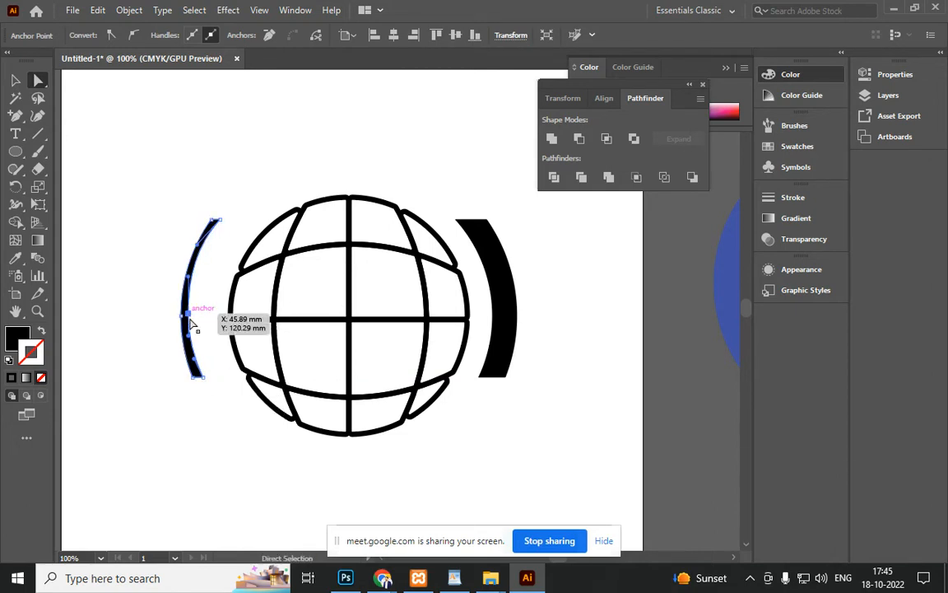
# Try to thin the right black arc by moving its inner anchor points towards the outer edge
pyautogui.click(492, 381)
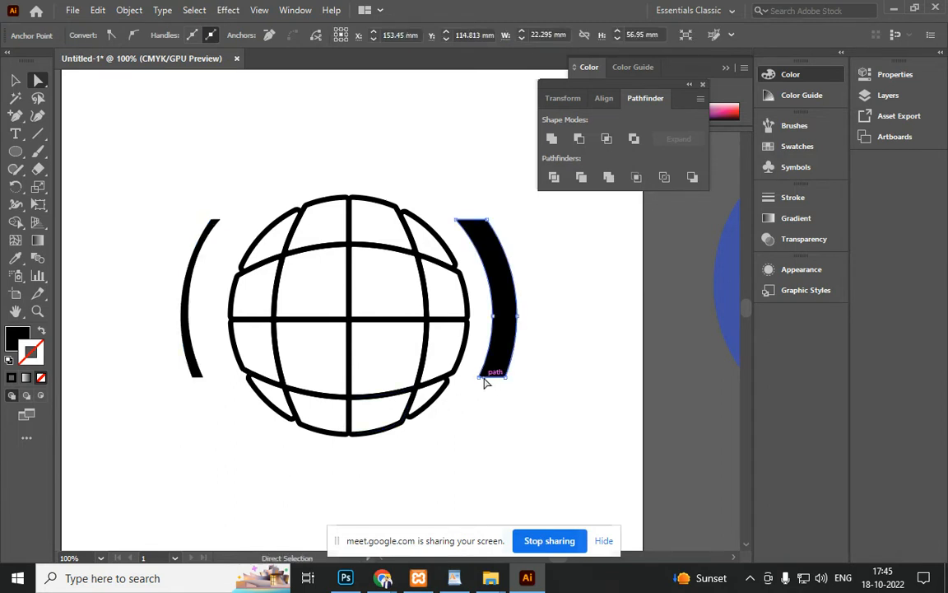
pyautogui.moveTo(484, 383); pyautogui.dragTo(502, 378)
pyautogui.click(495, 317)
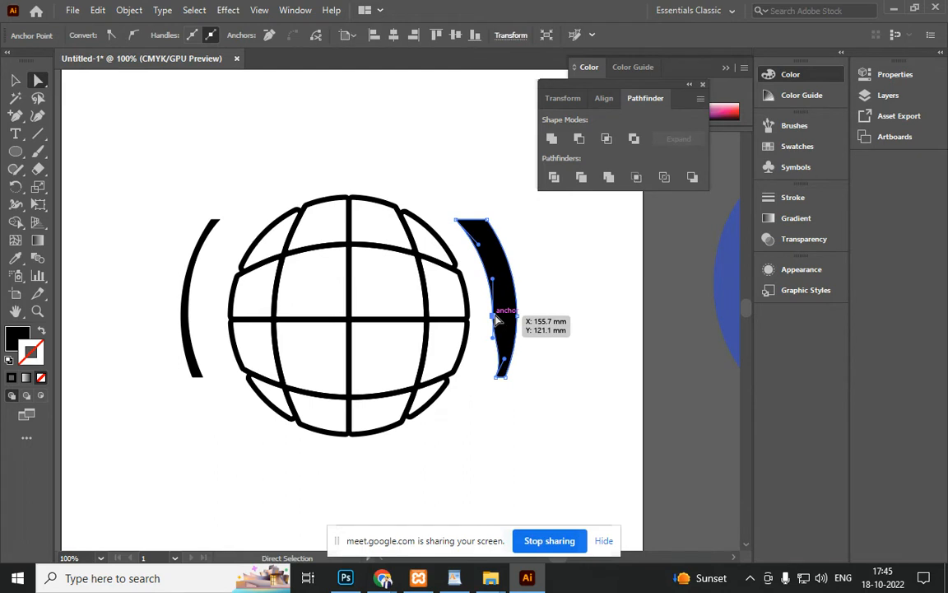
pyautogui.moveTo(499, 315); pyautogui.dragTo(512, 321)
pyautogui.moveTo(462, 222); pyautogui.dragTo(482, 222)
pyautogui.click(589, 432)
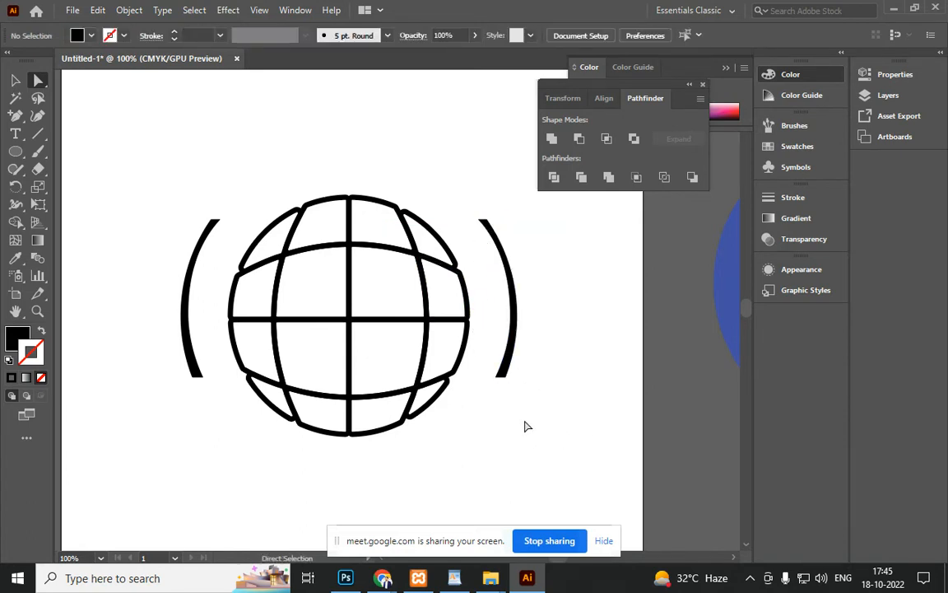
# Undo the anchor point moves that thinned the two side arcs
pyautogui.hotkey('ctrl', 'z')
pyautogui.hotkey('ctrl', 'z')
pyautogui.hotkey('ctrl', 'z')
pyautogui.hotkey('ctrl', 'z')
pyautogui.hotkey('ctrl', 'z')
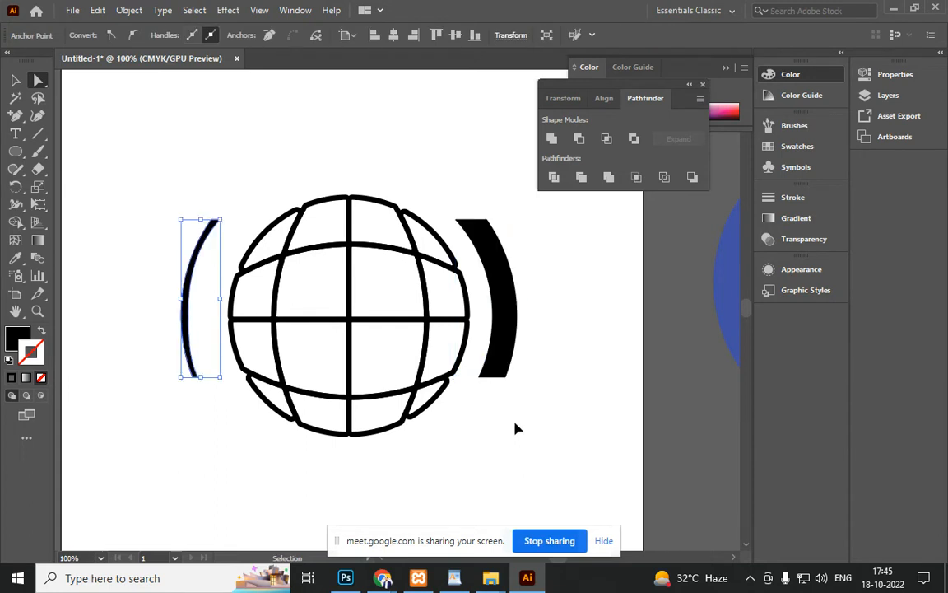
pyautogui.hotkey('ctrl', 'z')
pyautogui.press('a')
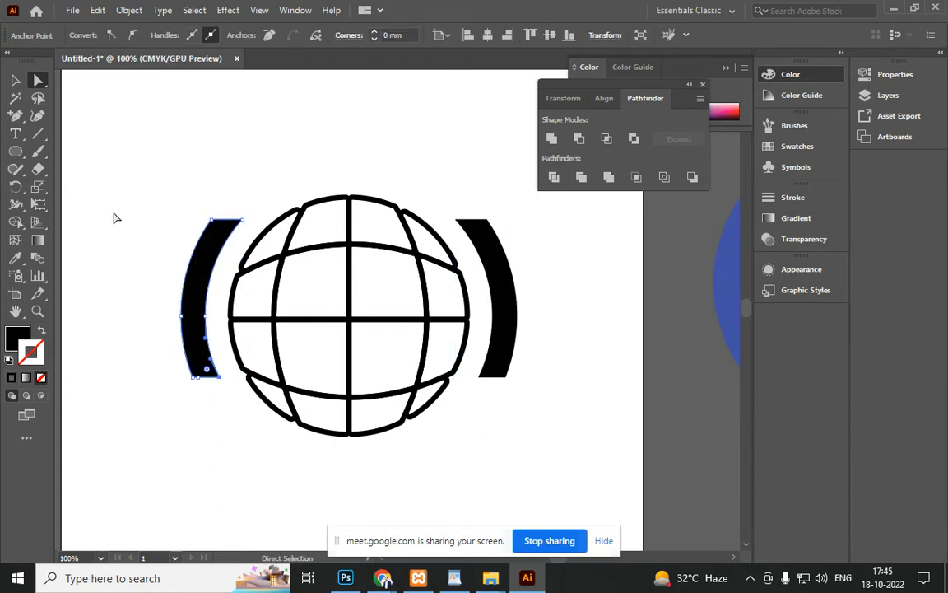
# Try to scale the globe and both side arcs down together about their common centre, and undo the scaling
pyautogui.click(14, 80)
pyautogui.moveTo(168, 156); pyautogui.dragTo(435, 381)
pyautogui.click(476, 430)
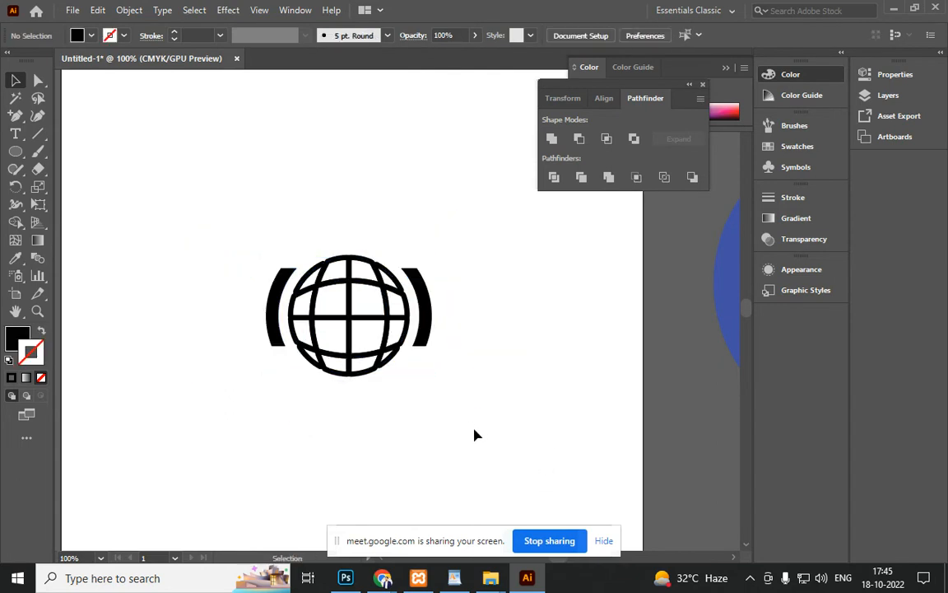
pyautogui.hotkey('ctrl', 'z')
pyautogui.hotkey('ctrl', 'z')
pyautogui.hotkey('ctrl', 'z')
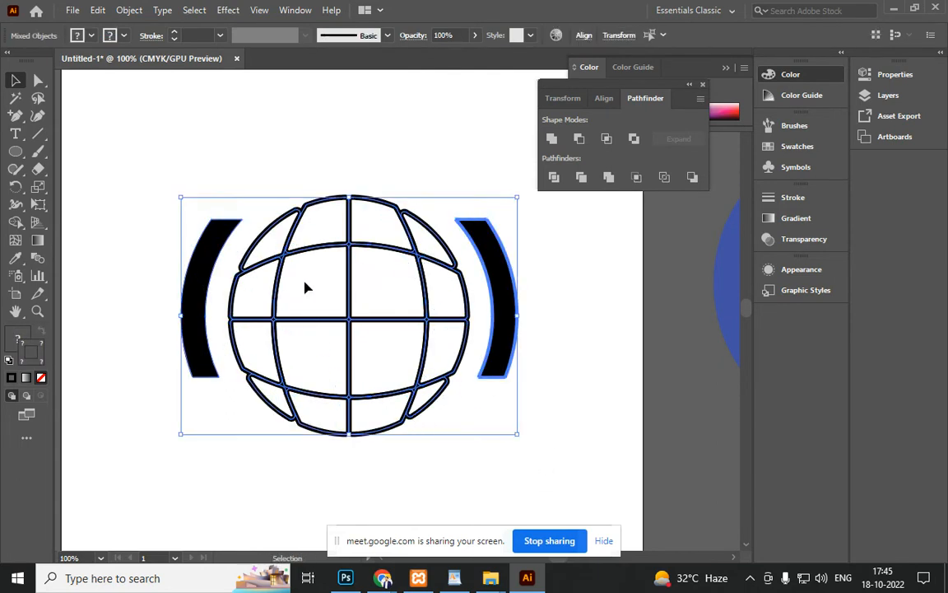
# Clear the combined selection and select the left black arc beside the globe
pyautogui.click(305, 287)
pyautogui.click(206, 267)
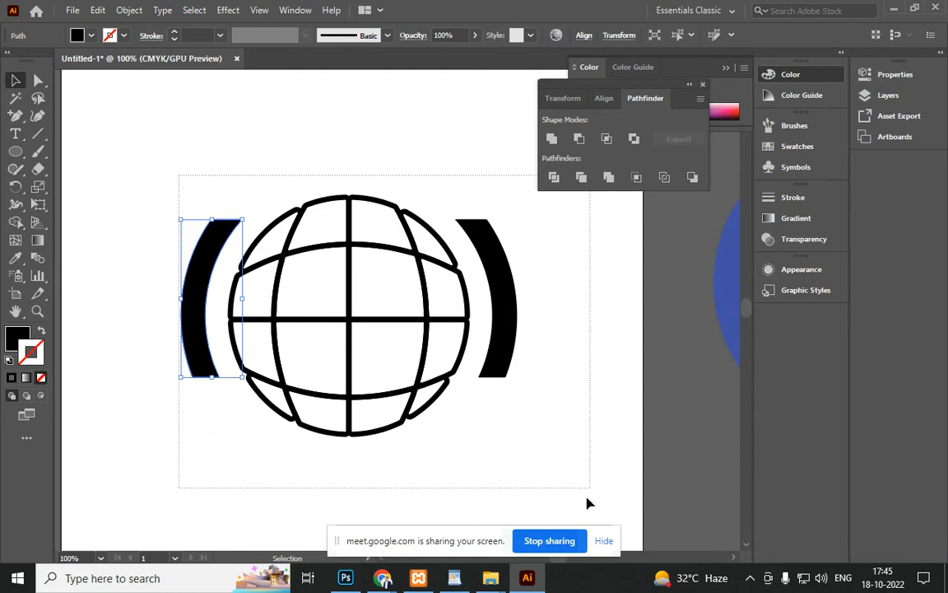
# Group the globe with its two side arcs and move it off the artboard, beyond its upper-left corner
pyautogui.hotkey('ctrl', 'a')
pyautogui.hotkey('ctrl', 'g')
pyautogui.scroll(-2, 418, 393)
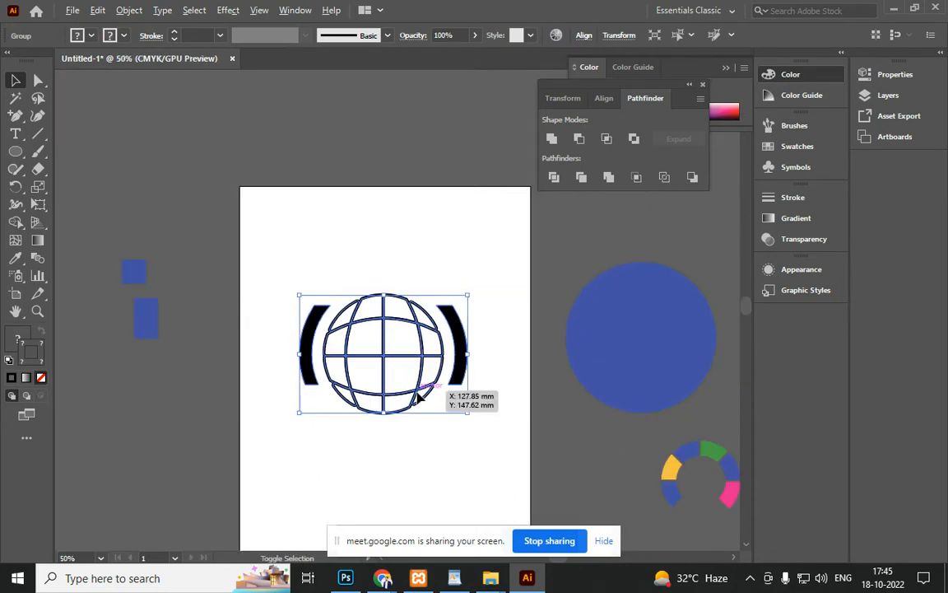
pyautogui.moveTo(403, 362); pyautogui.dragTo(139, 191)
pyautogui.click(201, 258)
pyautogui.moveTo(280, 374); pyautogui.dragTo(379, 343)
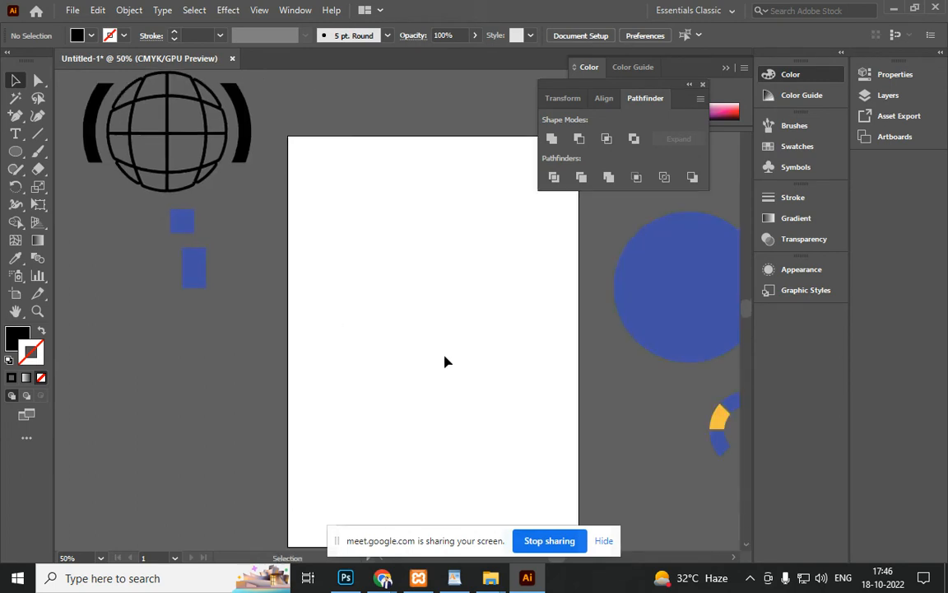
# Draw a rectangle covering the whole artboard and fill it with the blue sampled from the large circle beside it
pyautogui.scroll(-2, 428, 355)
pyautogui.scroll(2, 559, 425)
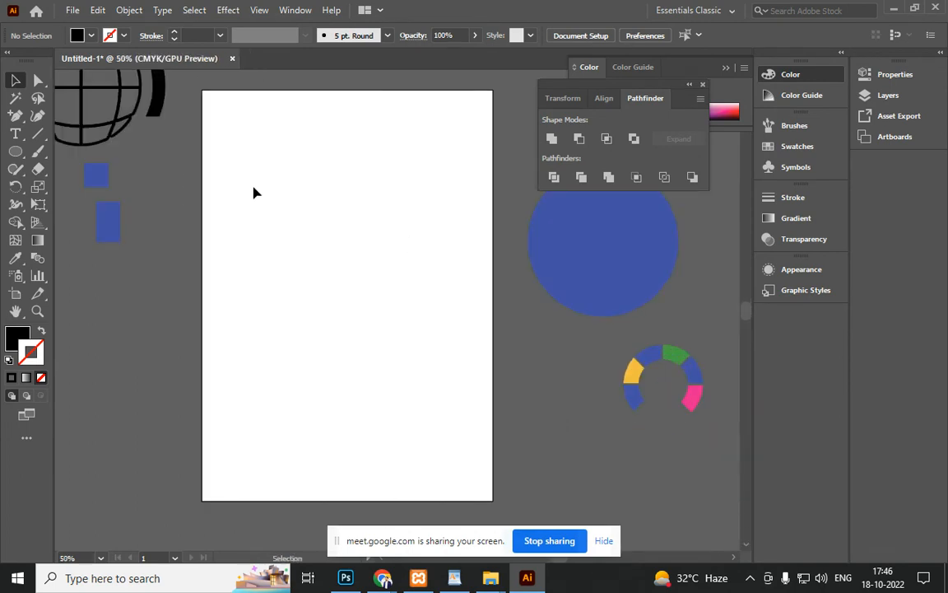
pyautogui.scroll(-1, 443, 310)
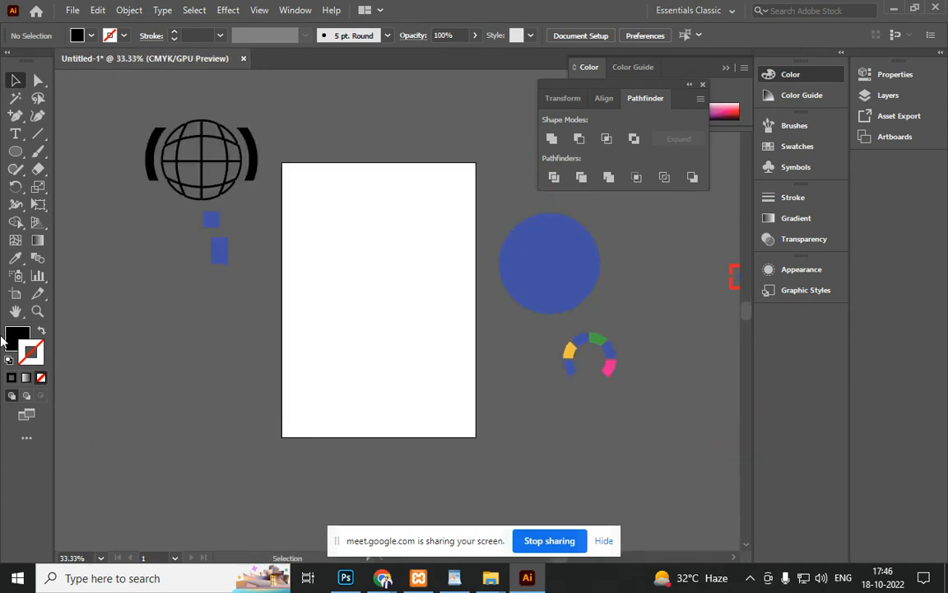
pyautogui.moveTo(15, 151); pyautogui.dragTo(94, 151)
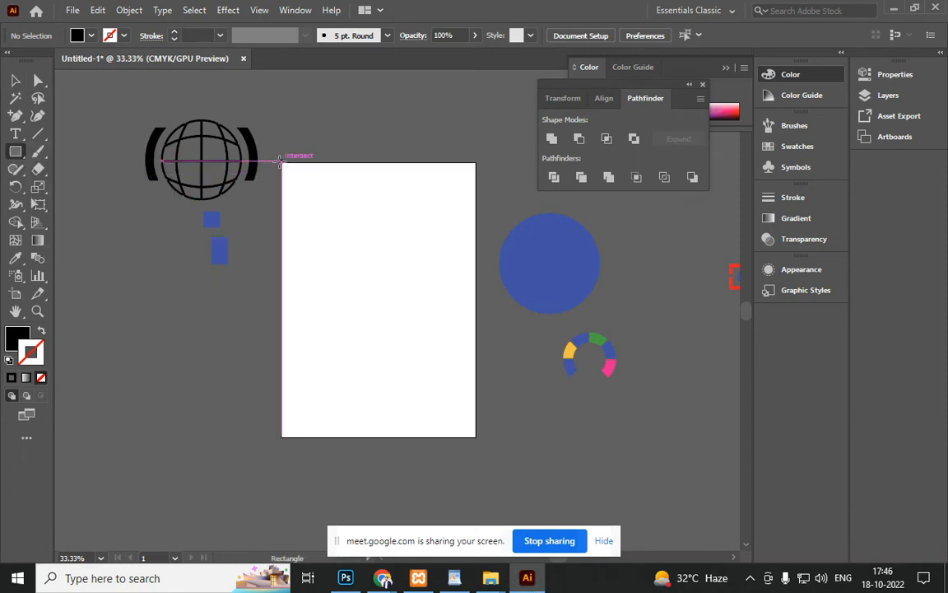
pyautogui.moveTo(280, 163); pyautogui.dragTo(475, 437)
pyautogui.click(15, 259)
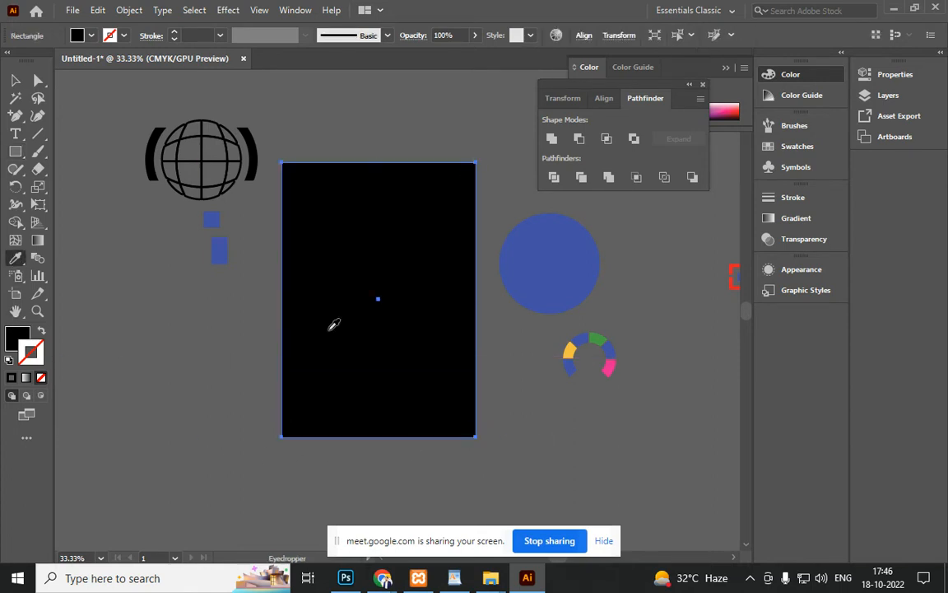
pyautogui.click(547, 270)
pyautogui.click(15, 80)
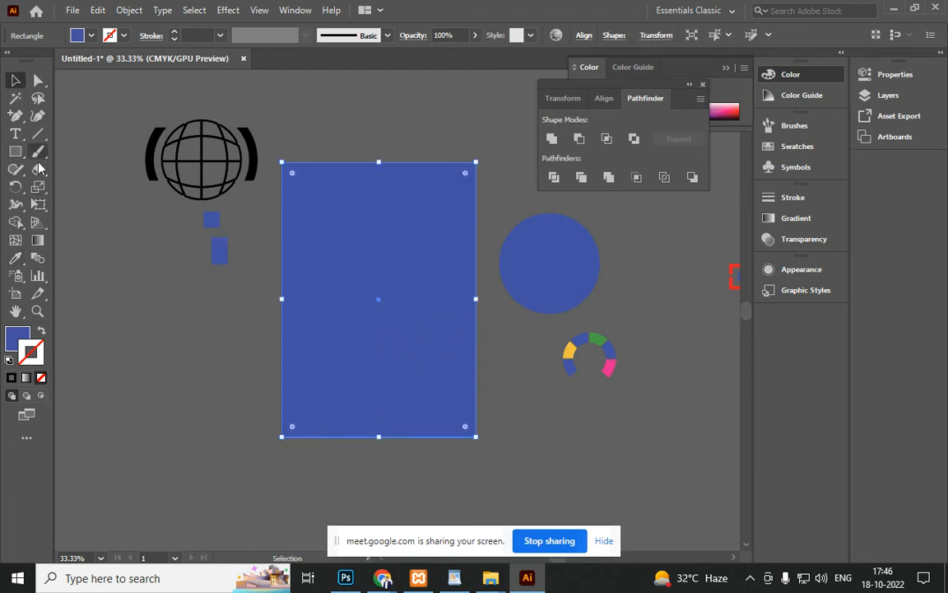
# Draw a large circle centred just outside the artboard's lower-right corner and fill it with white
pyautogui.press('l')
pyautogui.moveTo(500, 469); pyautogui.dragTo(345, 260)
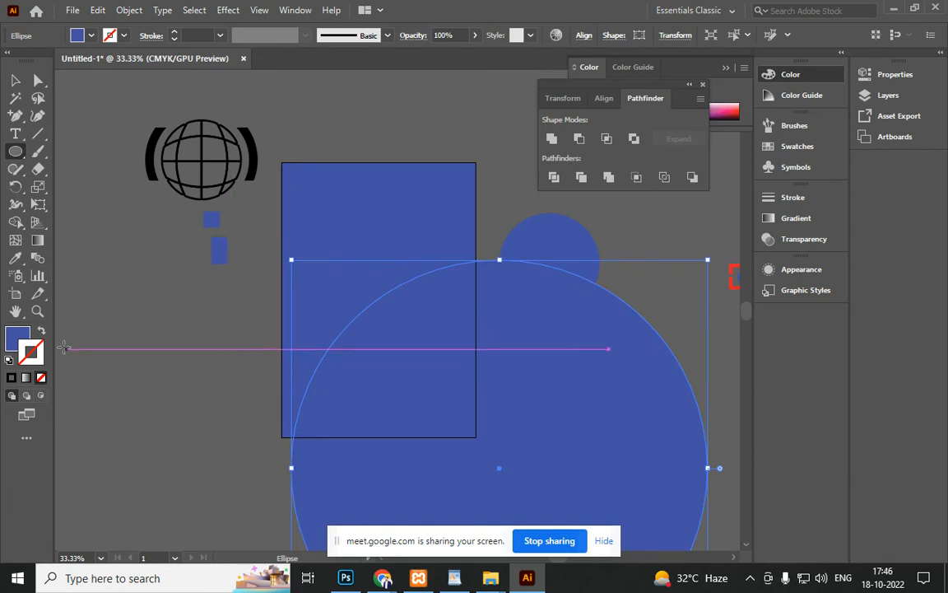
pyautogui.doubleClick(19, 338)
pyautogui.moveTo(406, 188); pyautogui.dragTo(366, 153)
pyautogui.click(752, 178)
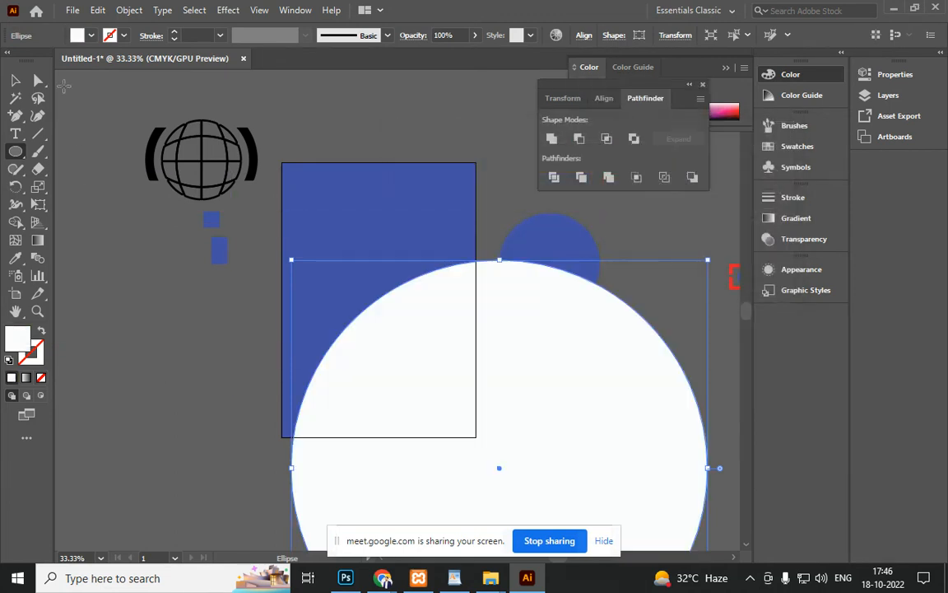
# Split the blue rectangle and the white circle where they overlap using Pathfinder's Divide
pyautogui.click(16, 81)
pyautogui.keyDown('shift'); pyautogui.click(374, 200); pyautogui.keyUp('shift')
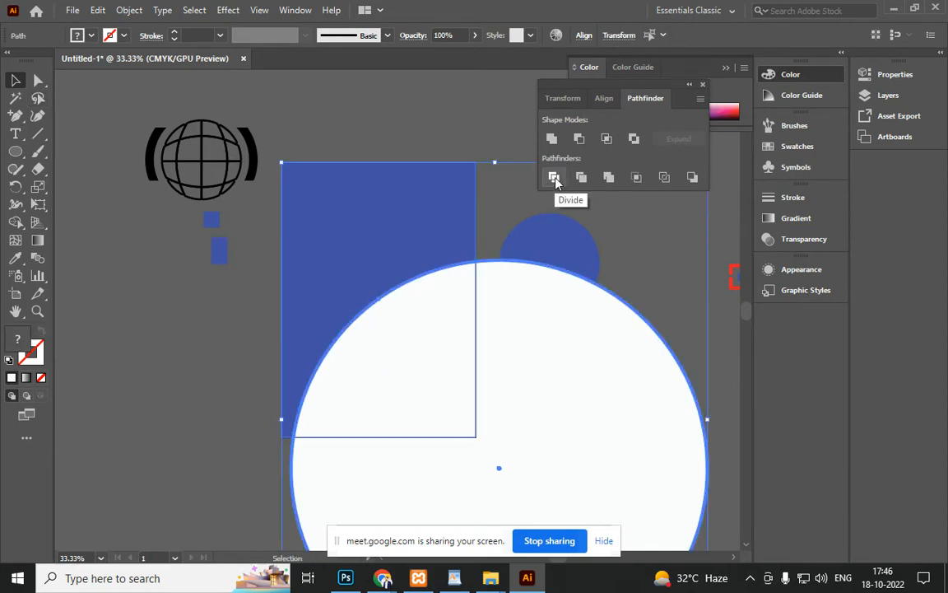
pyautogui.click(703, 84)
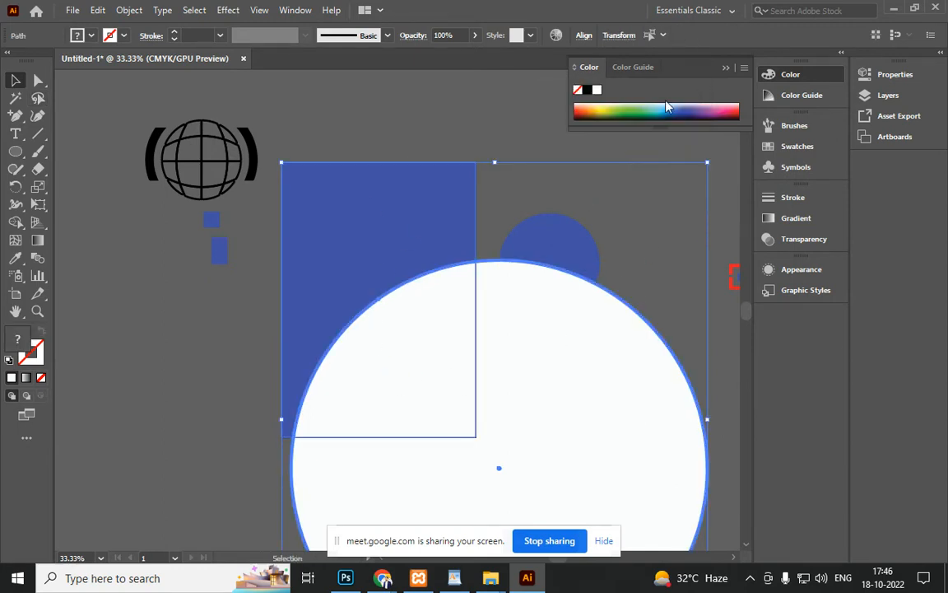
pyautogui.click(293, 10)
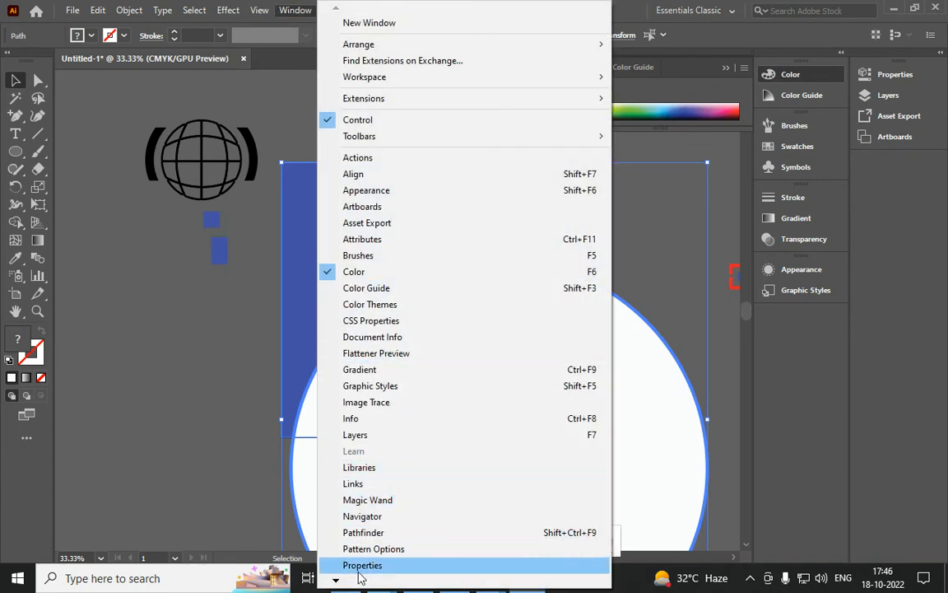
pyautogui.click(539, 533)
pyautogui.click(555, 177)
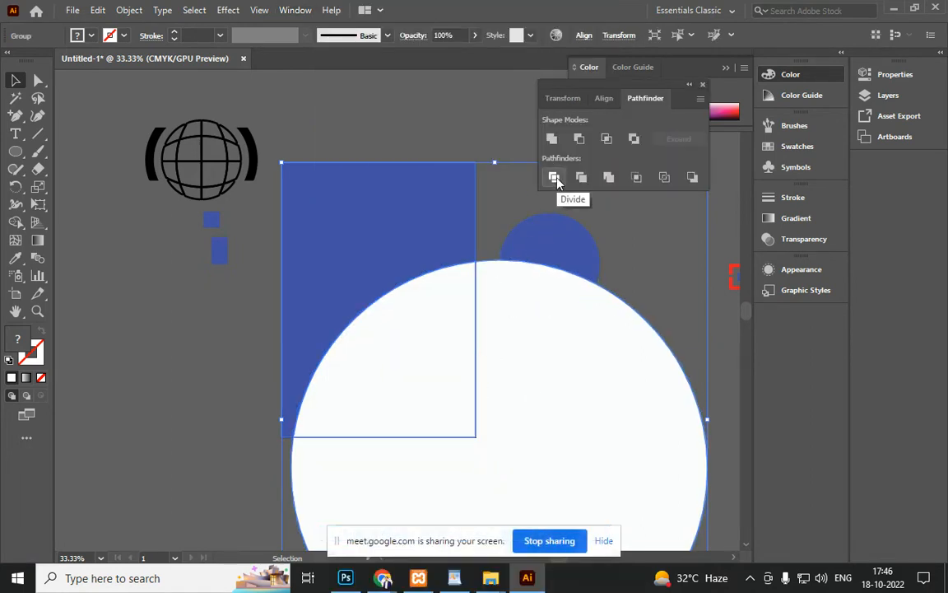
# Ungroup the divided shapes and delete the white piece that extends outside the artboard
pyautogui.rightClick(450, 331)
pyautogui.click(507, 196)
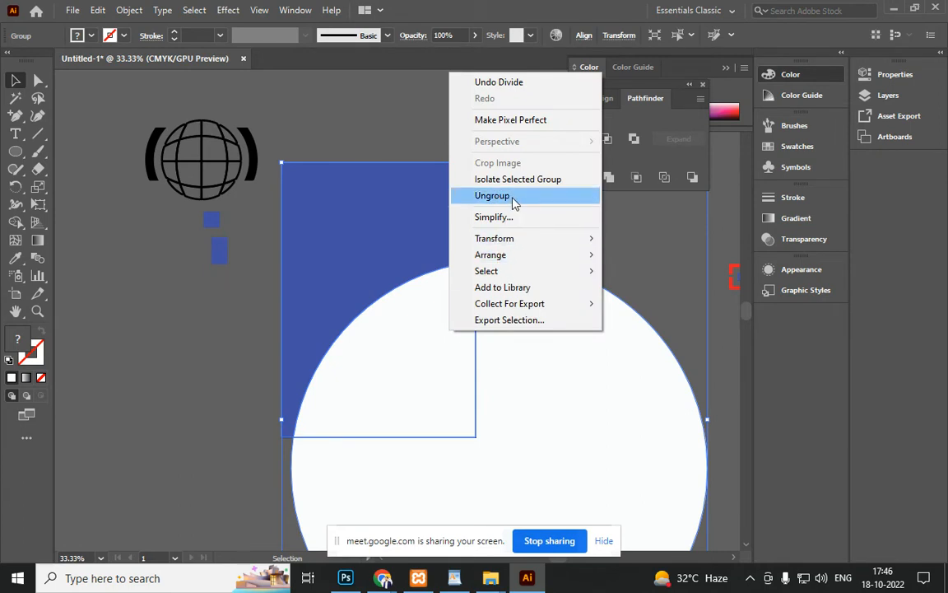
pyautogui.click(595, 330)
pyautogui.click(560, 410)
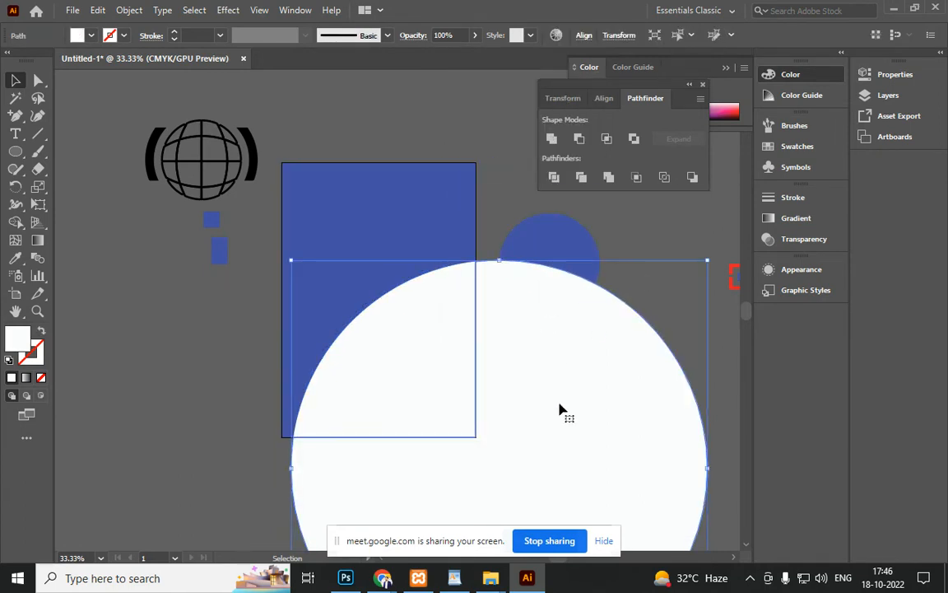
pyautogui.press('Delete')
pyautogui.click(398, 409)
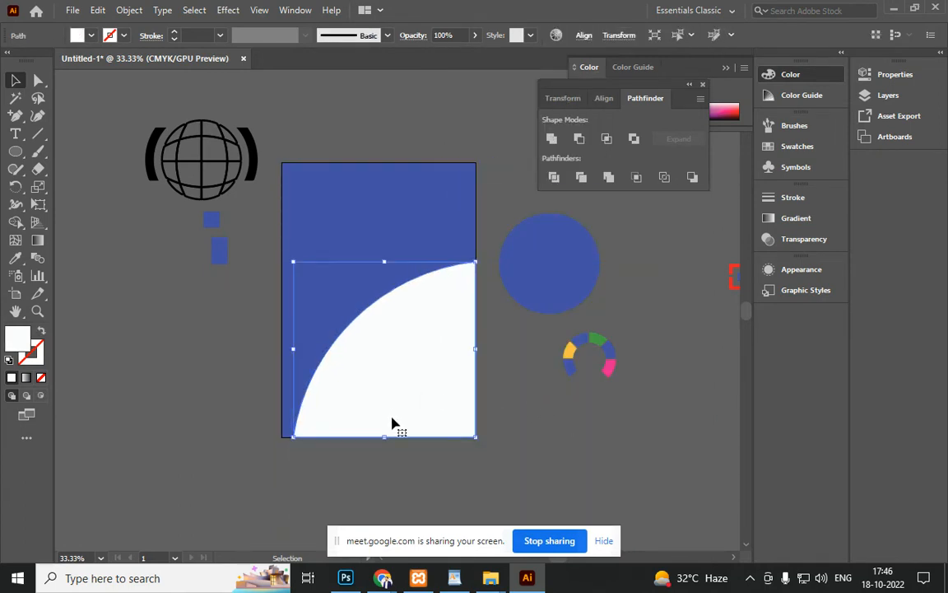
# Draw a slightly larger circle than the white curve, centred on the artboard's lower-right corner, and fill it with golden yellow
pyautogui.click(18, 154)
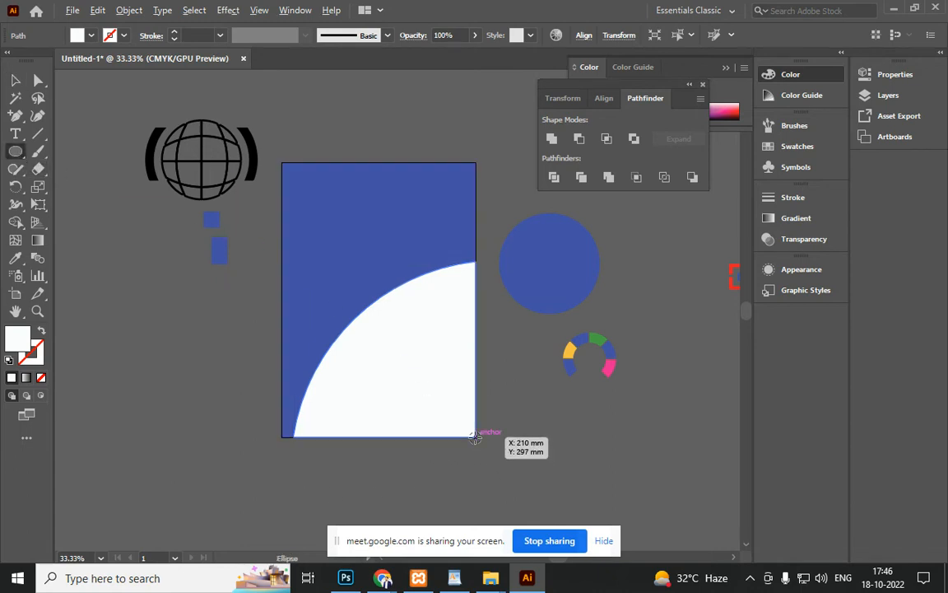
pyautogui.moveTo(476, 437); pyautogui.dragTo(458, 400)
pyautogui.scroll(3, 328, 443)
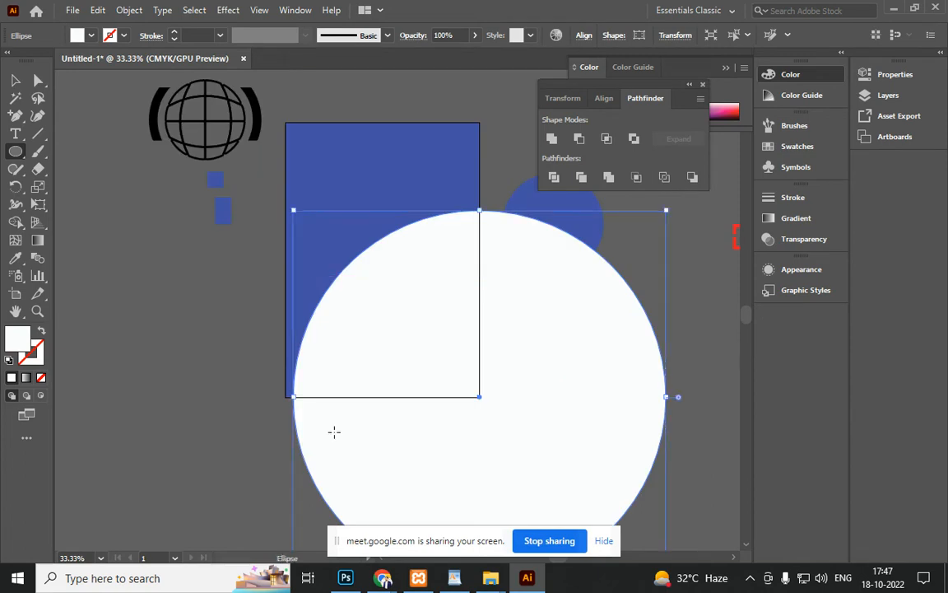
pyautogui.doubleClick(20, 339)
pyautogui.moveTo(611, 247); pyautogui.dragTo(619, 340)
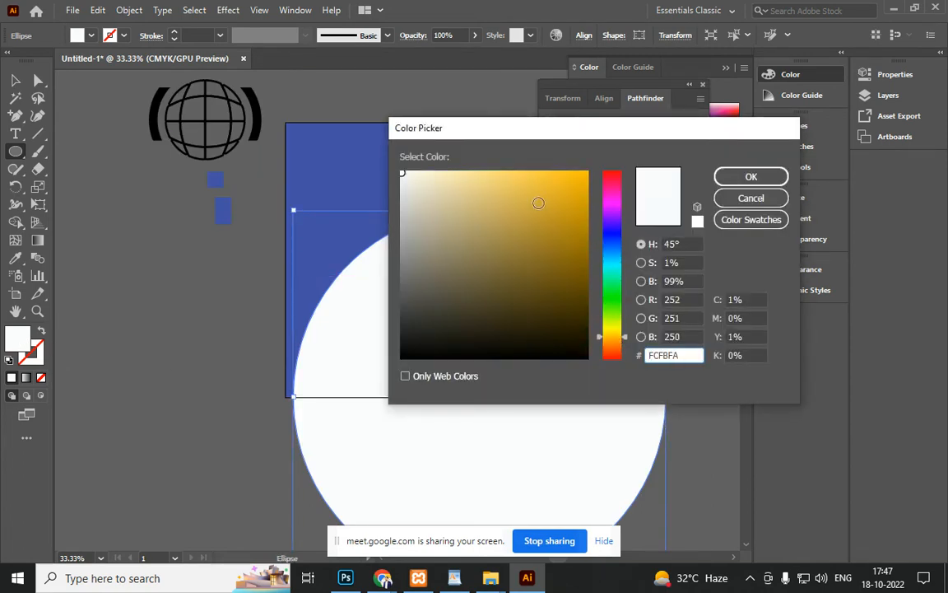
pyautogui.click(531, 171)
pyautogui.click(720, 180)
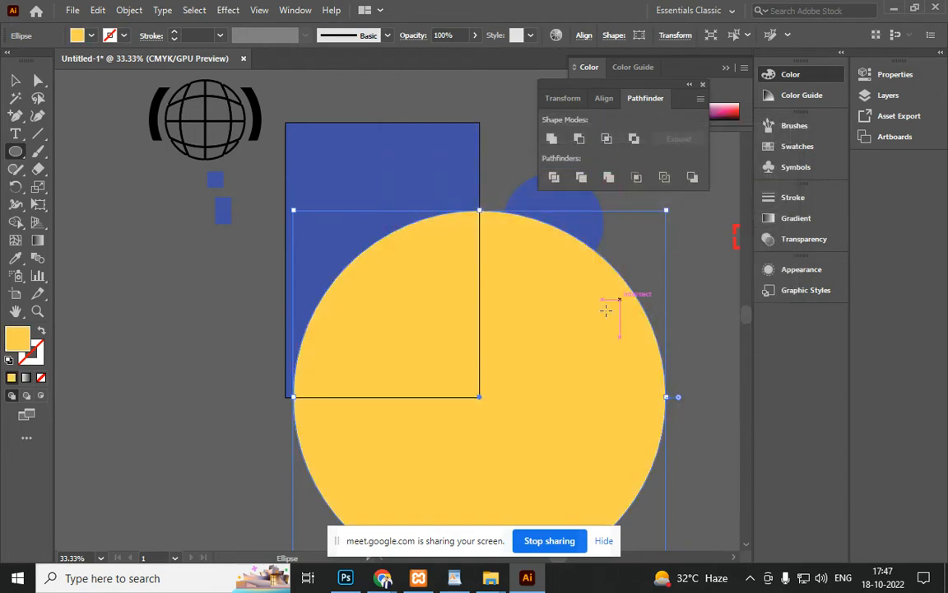
# Send the yellow circle behind the white shape and nudge it right until its left edge meets the white curve
pyautogui.hotkey('ctrl', '[')
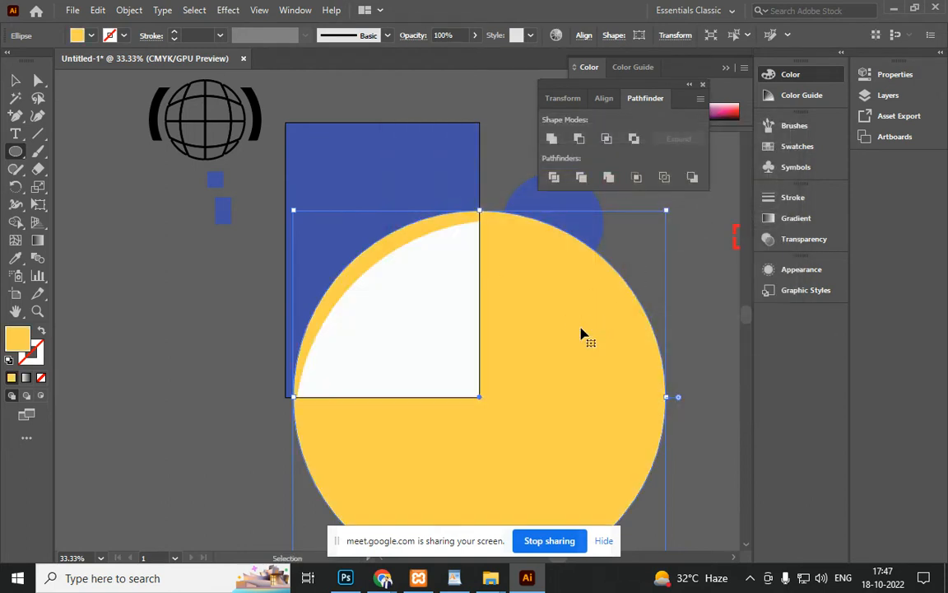
pyautogui.moveTo(581, 327); pyautogui.dragTo(581, 328)
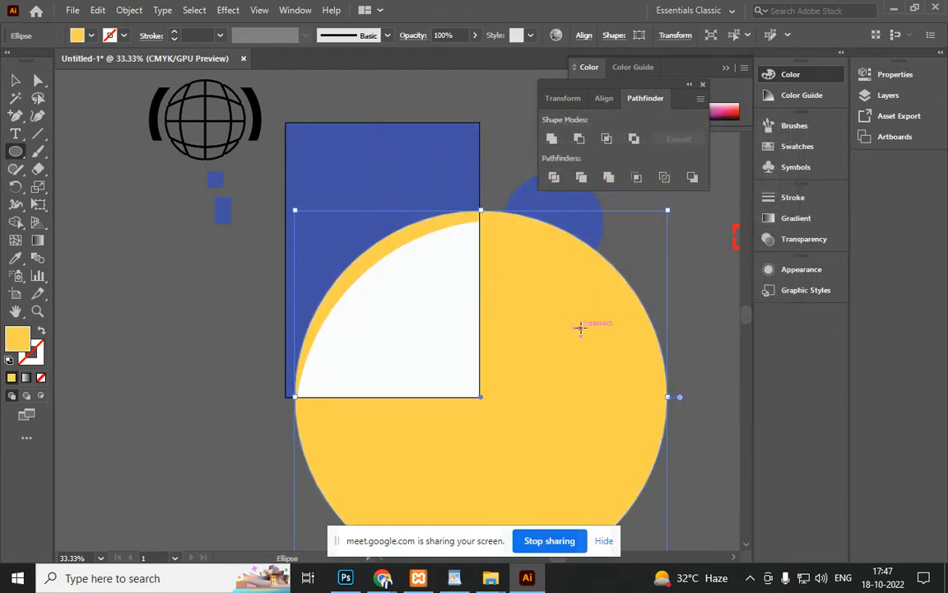
pyautogui.press('Right')
pyautogui.press('Right')
pyautogui.press('Right')
pyautogui.press('Right')
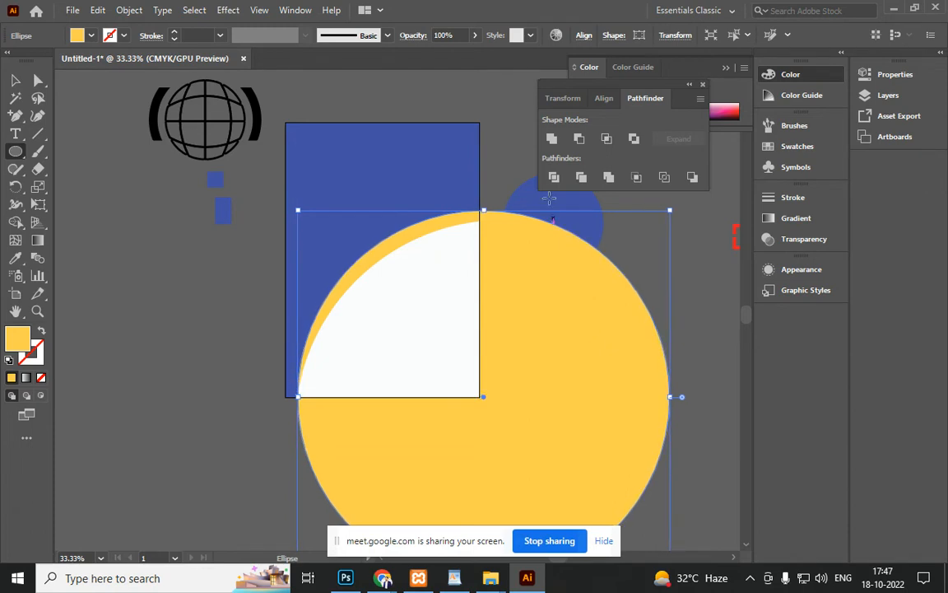
# Divide the yellow circle and the blue background with Pathfinder's Divide
pyautogui.press('v')
pyautogui.keyDown('shift'); pyautogui.click(474, 196); pyautogui.keyUp('shift')
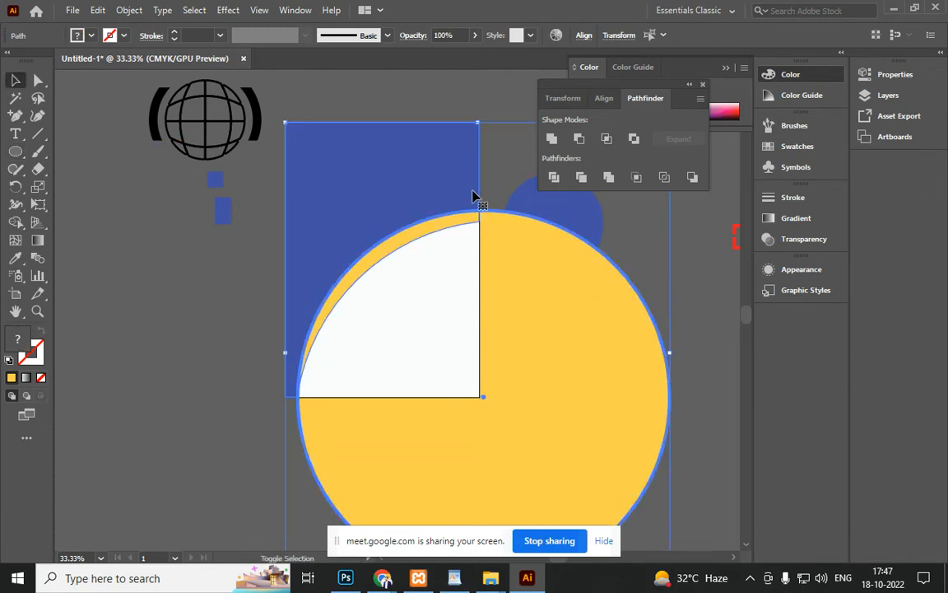
pyautogui.click(554, 178)
# Ungroup the divided pieces and delete the yellow piece outside the artboard, leaving a yellow band along the white curve
pyautogui.rightClick(549, 331)
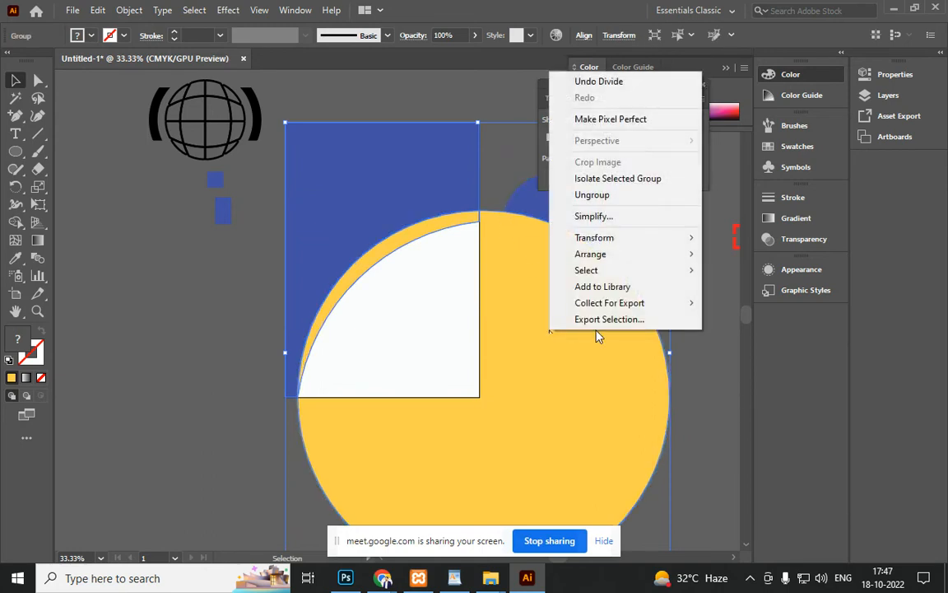
pyautogui.click(659, 198)
pyautogui.click(694, 318)
pyautogui.click(620, 379)
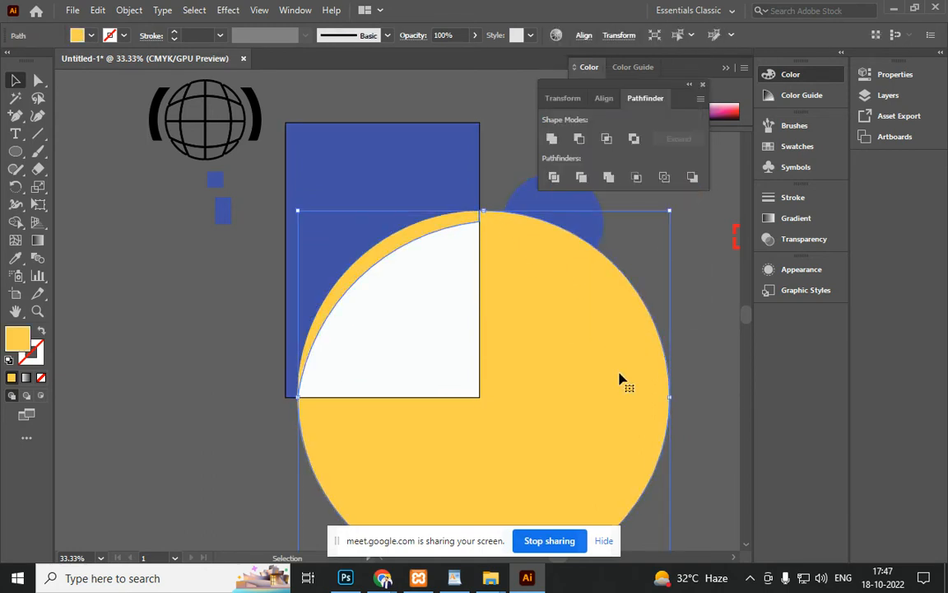
pyautogui.press('Delete')
pyautogui.moveTo(552, 436); pyautogui.dragTo(582, 500)
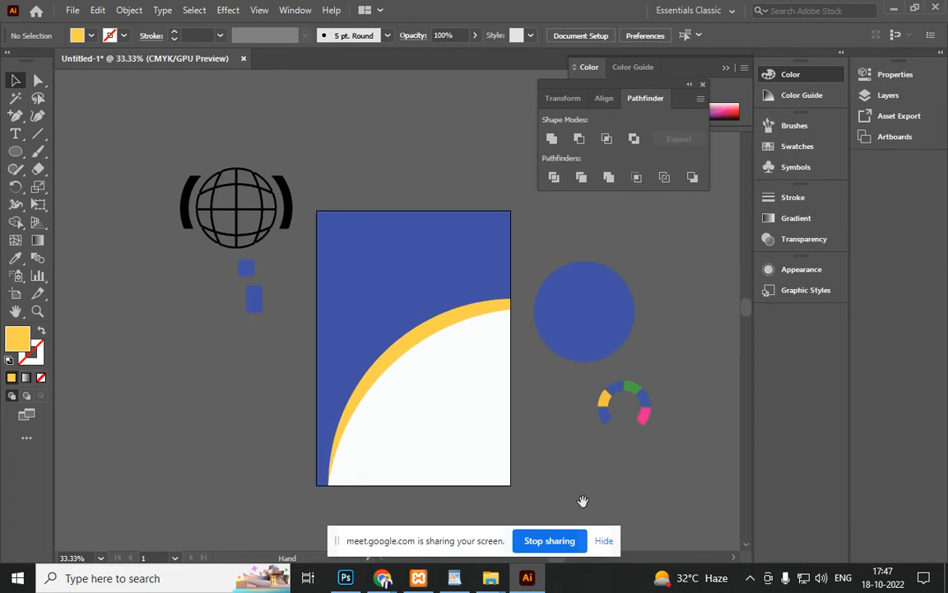
# Draw a yellow circle in the upper middle of the artboard, overlapping the curved band, and shift it slightly up
pyautogui.click(15, 151)
pyautogui.moveTo(431, 327); pyautogui.dragTo(478, 398)
pyautogui.press('space')
pyautogui.press('v')
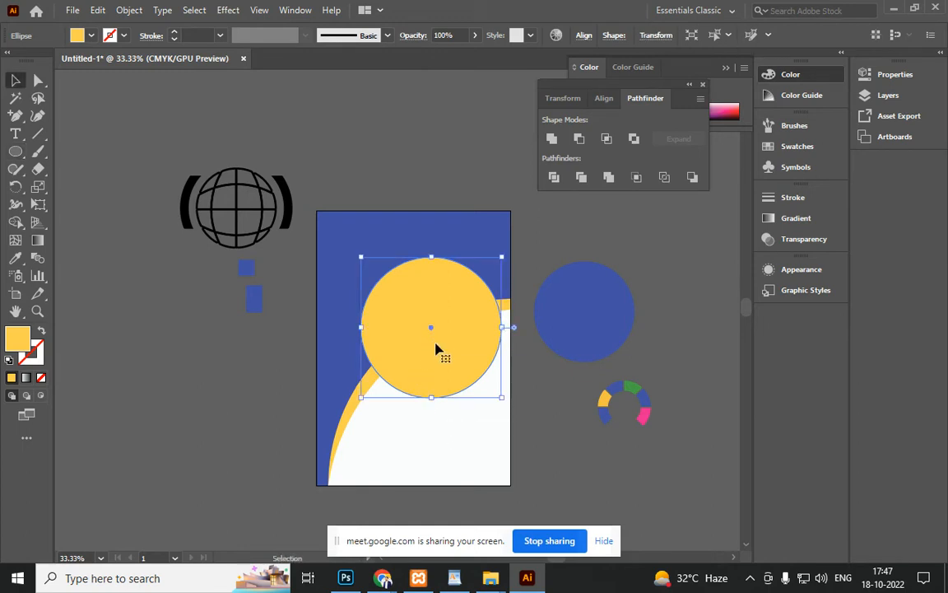
pyautogui.moveTo(437, 349); pyautogui.dragTo(433, 339)
pyautogui.click(484, 376)
pyautogui.click(453, 379)
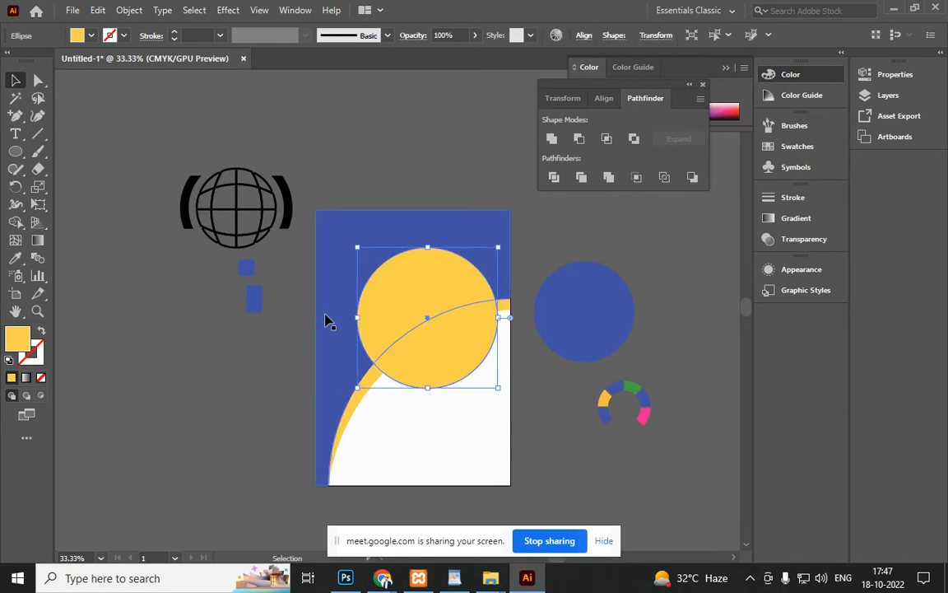
# Draw a diagonal line rising to the right across the yellow circle, extending past both sides of the artboard
pyautogui.click(37, 133)
pyautogui.moveTo(276, 364); pyautogui.dragTo(625, 255)
pyautogui.press('ctrl')
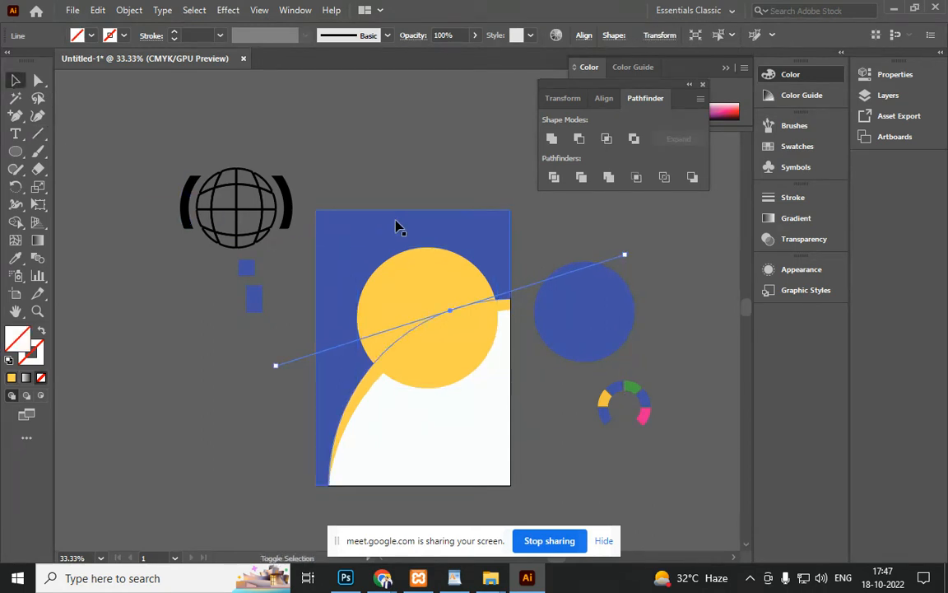
# Divide the yellow circle along the diagonal line and ungroup the two halves
pyautogui.keyDown('shift'); pyautogui.click(413, 288); pyautogui.keyUp('shift')
pyautogui.click(554, 178)
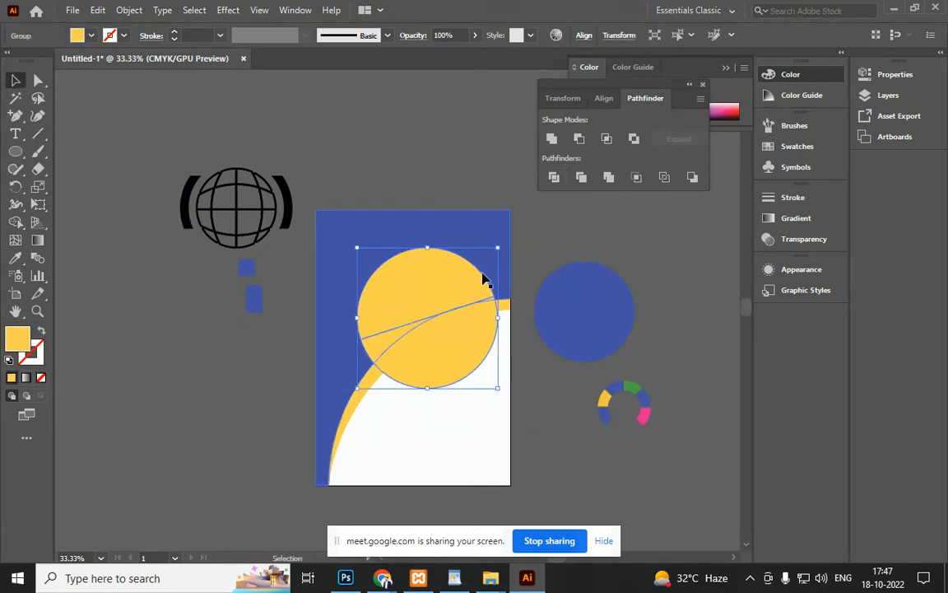
pyautogui.rightClick(408, 300)
pyautogui.click(474, 429)
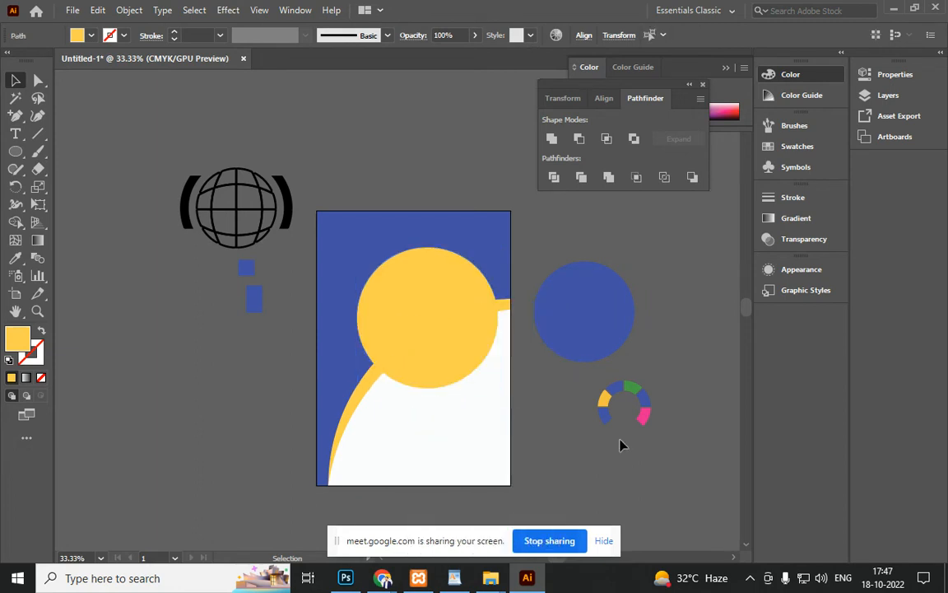
pyautogui.click(620, 442)
# Move the two yellow halves apart to leave a narrow diagonal gap, with the lower half offset slightly left
pyautogui.moveTo(440, 303); pyautogui.dragTo(446, 295)
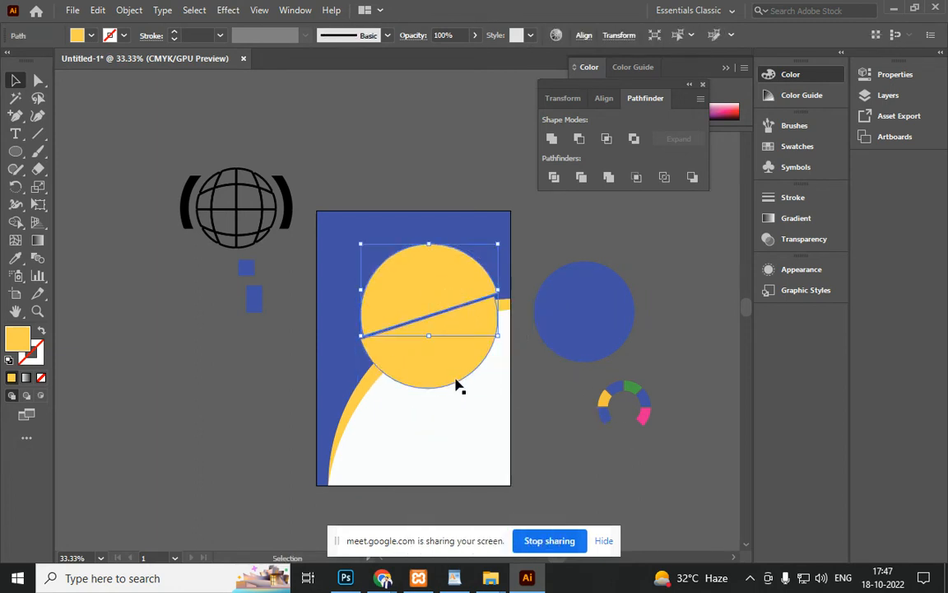
pyautogui.moveTo(444, 375); pyautogui.dragTo(451, 361)
pyautogui.click(582, 413)
pyautogui.moveTo(441, 270); pyautogui.dragTo(440, 269)
pyautogui.moveTo(467, 350); pyautogui.dragTo(466, 347)
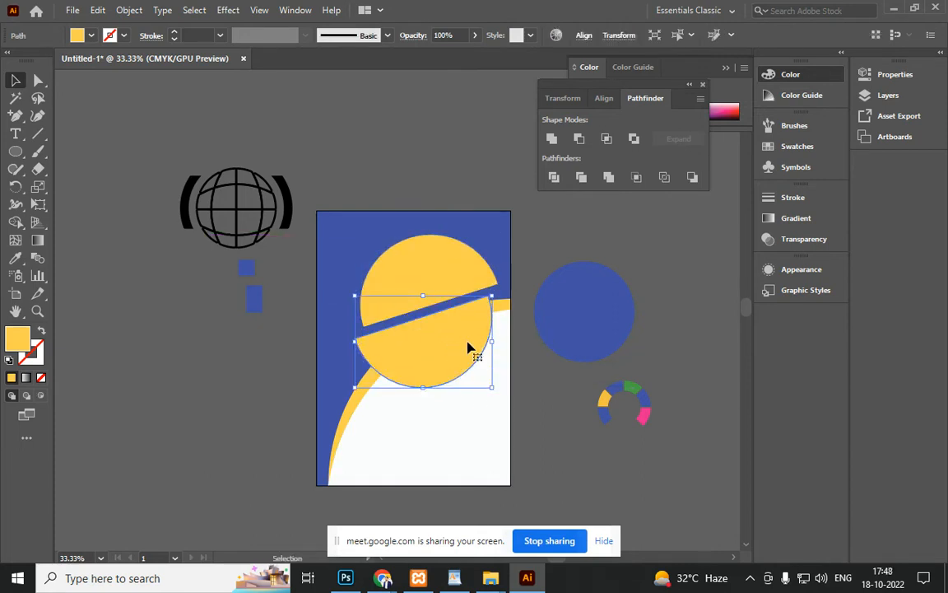
pyautogui.click(559, 405)
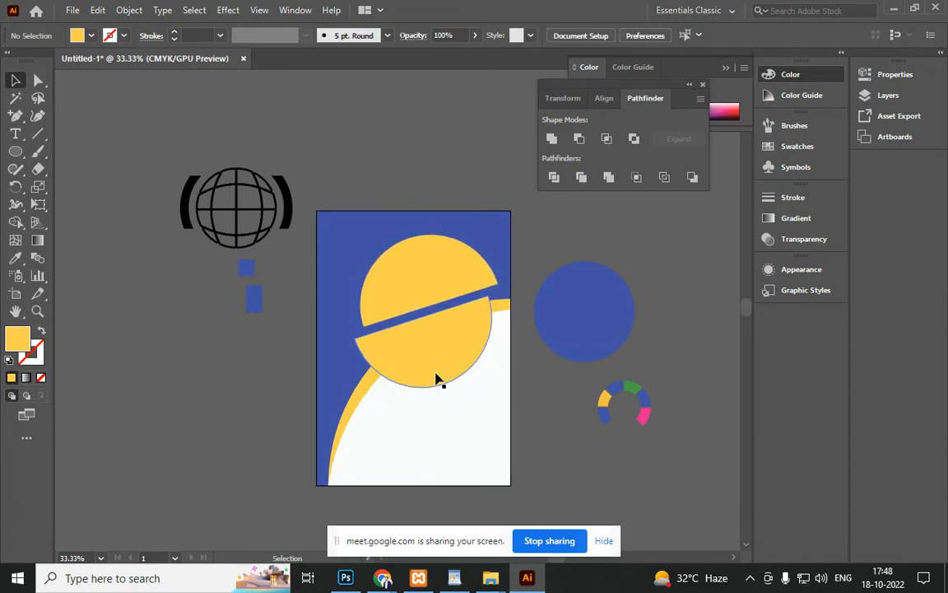
# Switch to the Downloads folder in File Explorer and find the landscape portrait photo of the man in a black suit and bow tie
pyautogui.hotkey('alt', 'Tab')
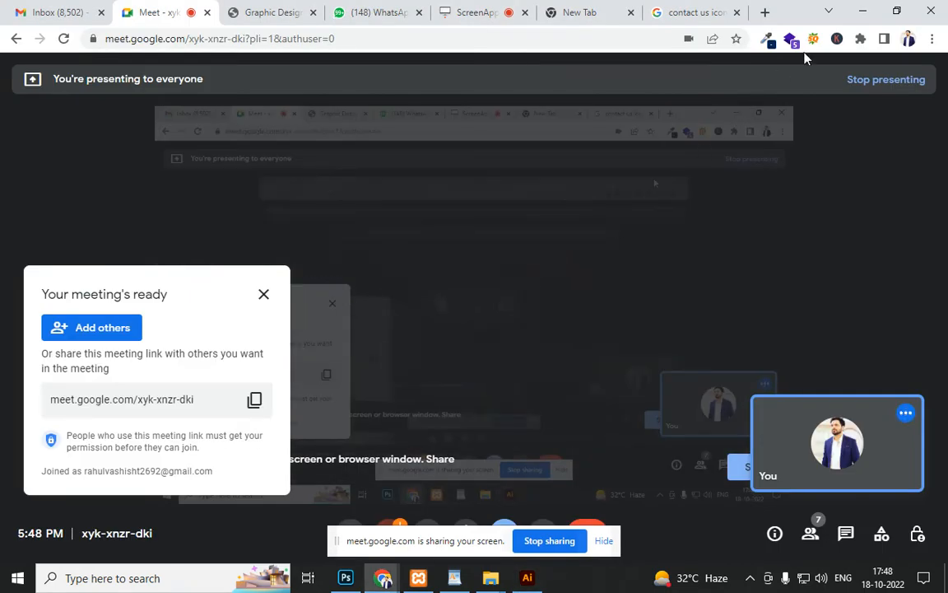
pyautogui.click(863, 11)
pyautogui.click(863, 11)
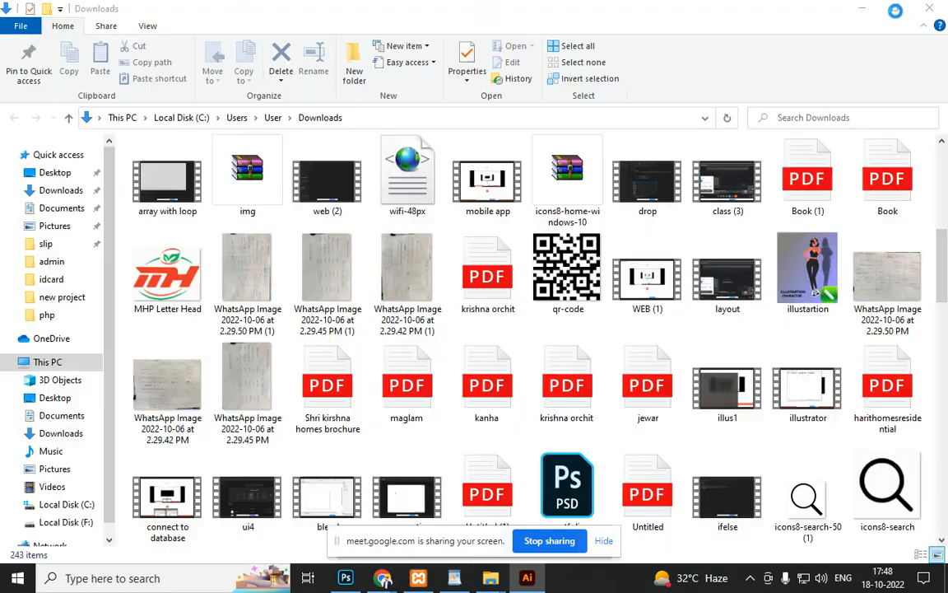
pyautogui.scroll(-3, 745, 346)
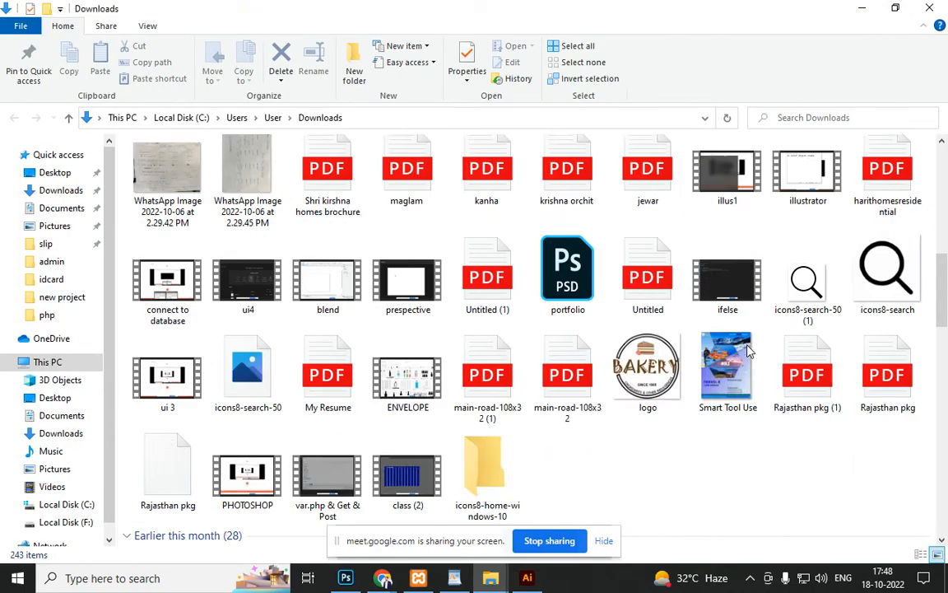
pyautogui.scroll(-15, 748, 350)
pyautogui.scroll(2, 745, 356)
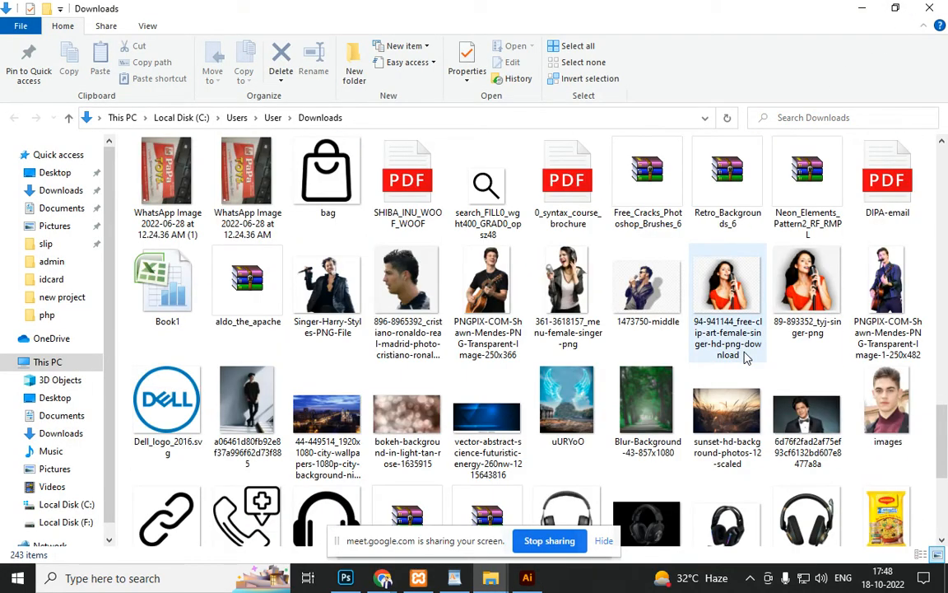
pyautogui.click(819, 419)
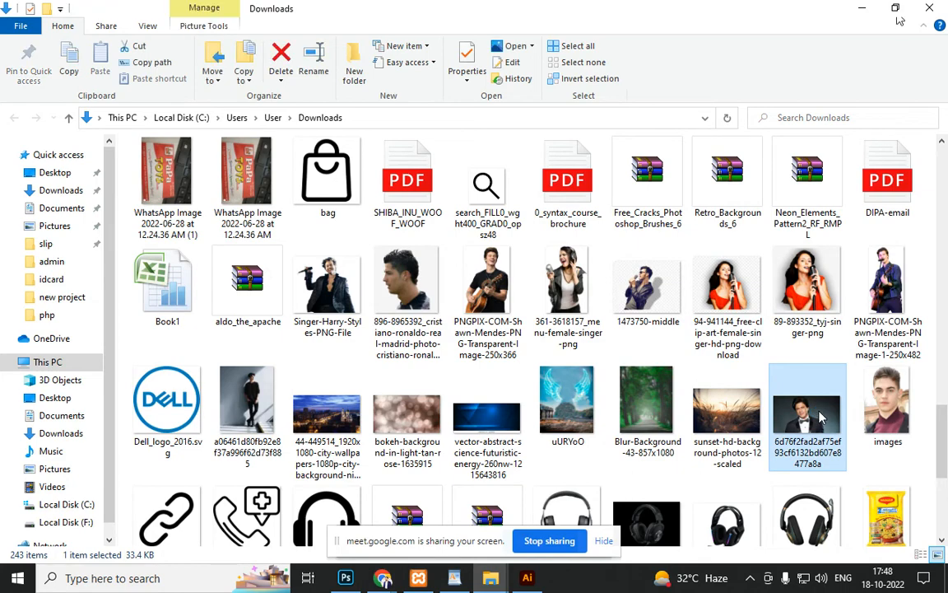
# Place the portrait photo in the Illustrator document so the man covers the two yellow half circles
pyautogui.moveTo(819, 418); pyautogui.dragTo(559, 421)
pyautogui.hotkey('alt', 'Tab')
pyautogui.hotkey('alt', 'Tab')
pyautogui.hotkey('alt', 'Tab')
pyautogui.moveTo(495, 387); pyautogui.dragTo(521, 375)
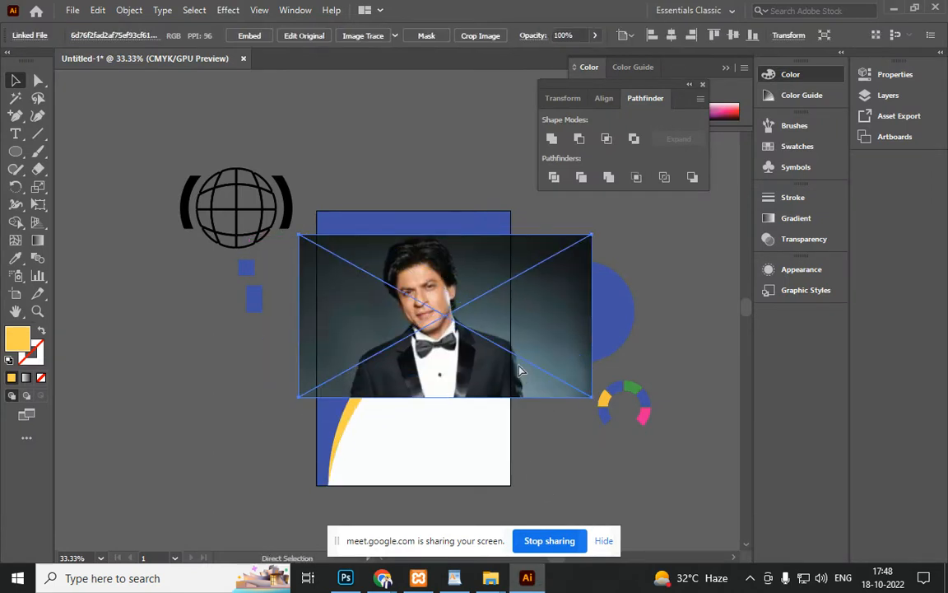
# Send the portrait photo backward behind both yellow half circles and embed it in the document
pyautogui.hotkey('ctrl', '[')
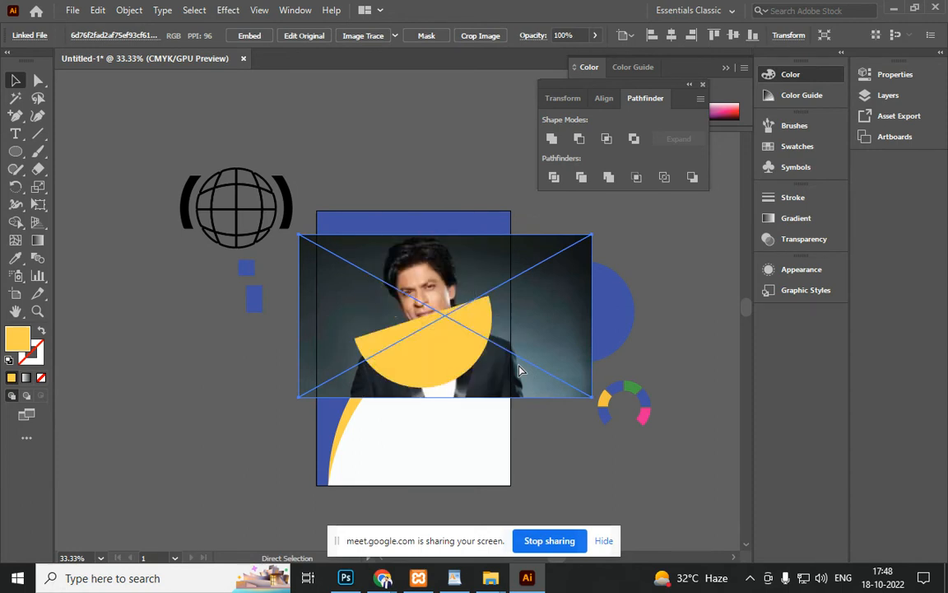
pyautogui.hotkey('ctrl', '[')
pyautogui.hotkey('ctrl', '[')
pyautogui.hotkey('ctrl', ']')
pyautogui.hotkey('ctrl', ']')
pyautogui.hotkey('ctrl', ']')
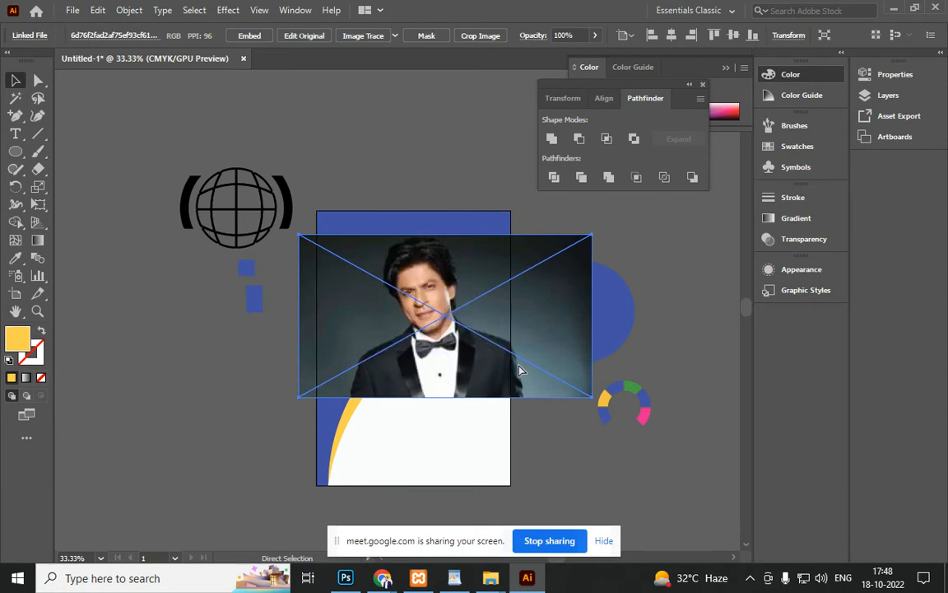
pyautogui.hotkey('ctrl', '[')
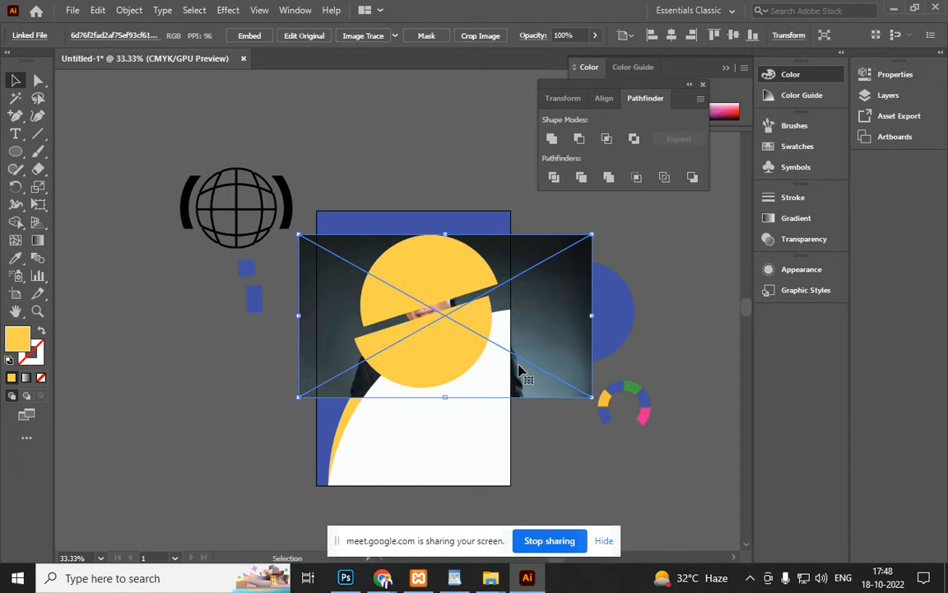
pyautogui.click(262, 35)
pyautogui.click(389, 165)
# Try to make a clipping mask from the photo and the two separate yellow half circles
pyautogui.click(494, 338)
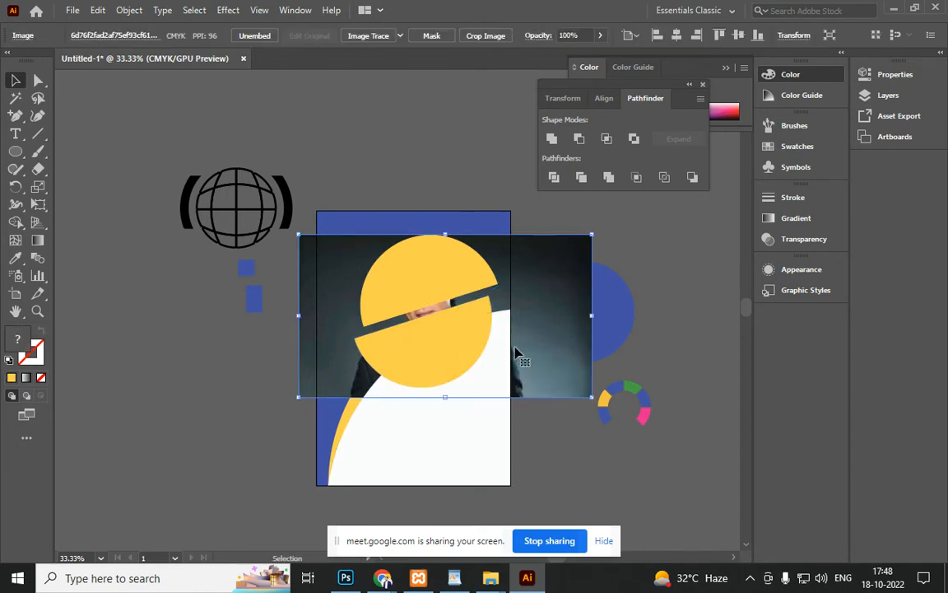
pyautogui.keyDown('shift'); pyautogui.click(457, 325); pyautogui.keyUp('shift')
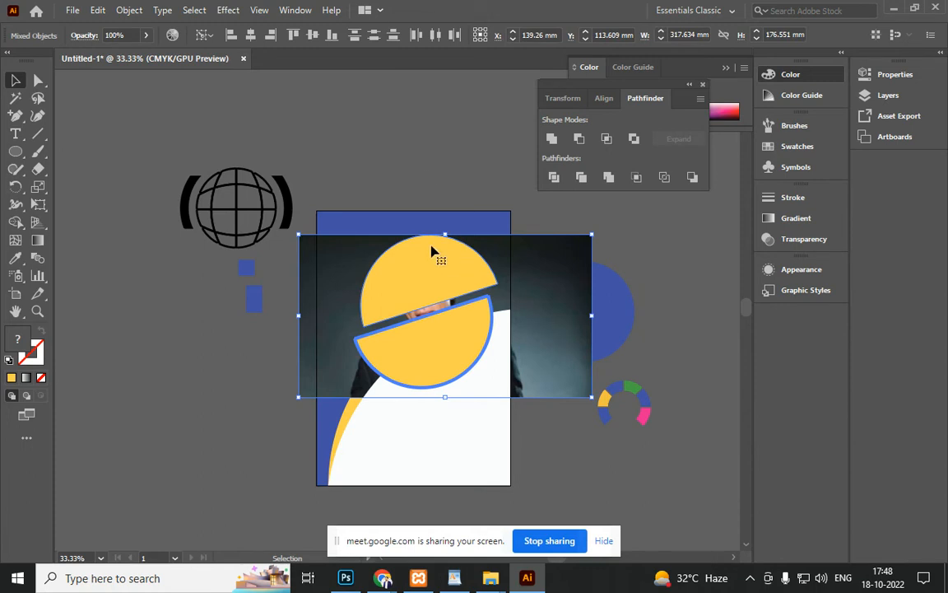
pyautogui.press('a')
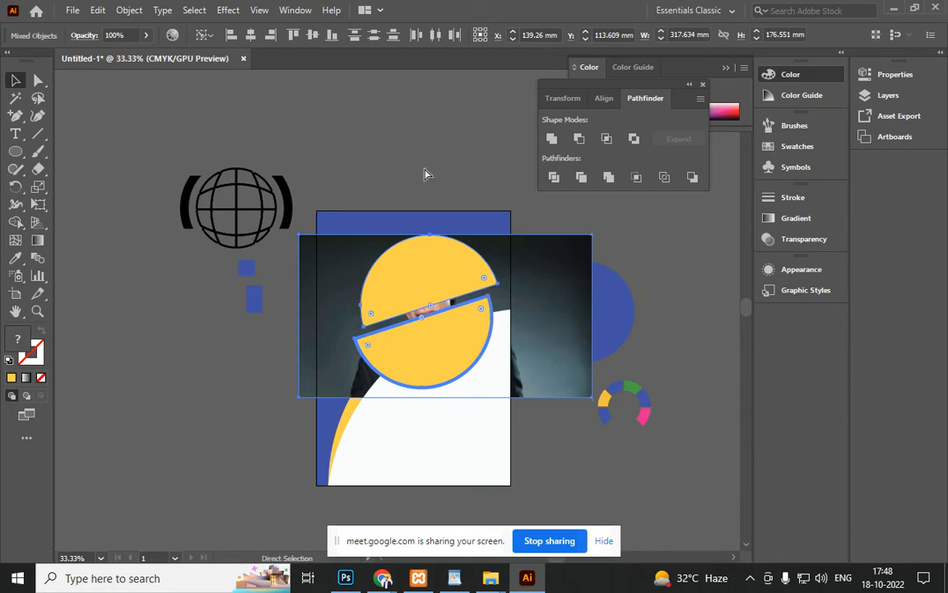
pyautogui.hotkey('ctrl', '7')
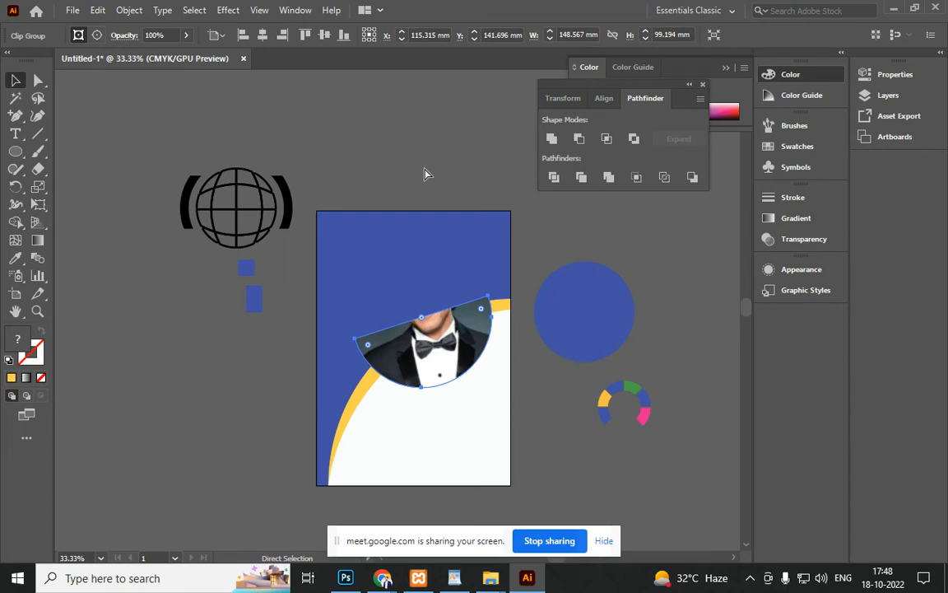
pyautogui.hotkey('ctrl', 'z')
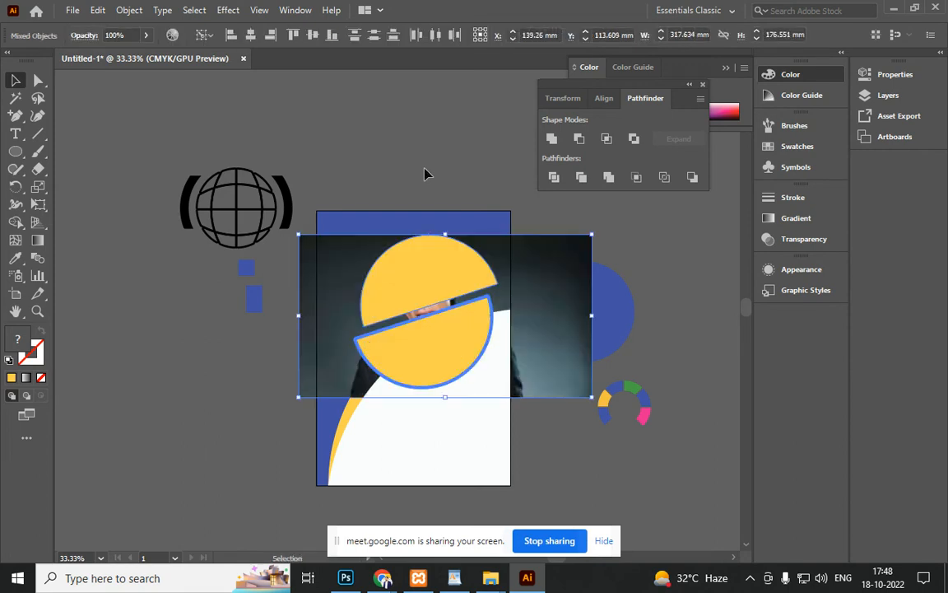
# Combine the two yellow half circles into one compound path
pyautogui.click(425, 174)
pyautogui.click(441, 329)
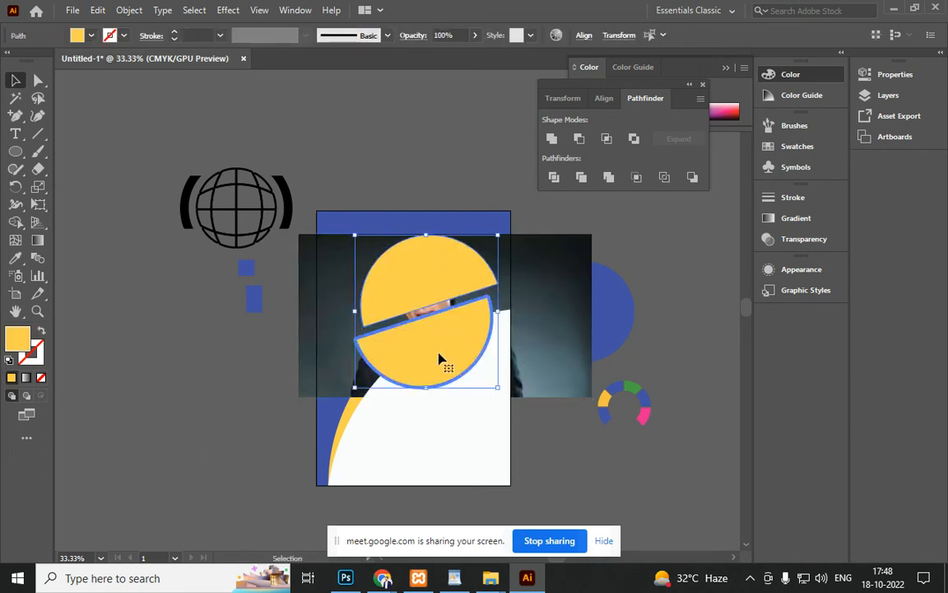
pyautogui.press('a')
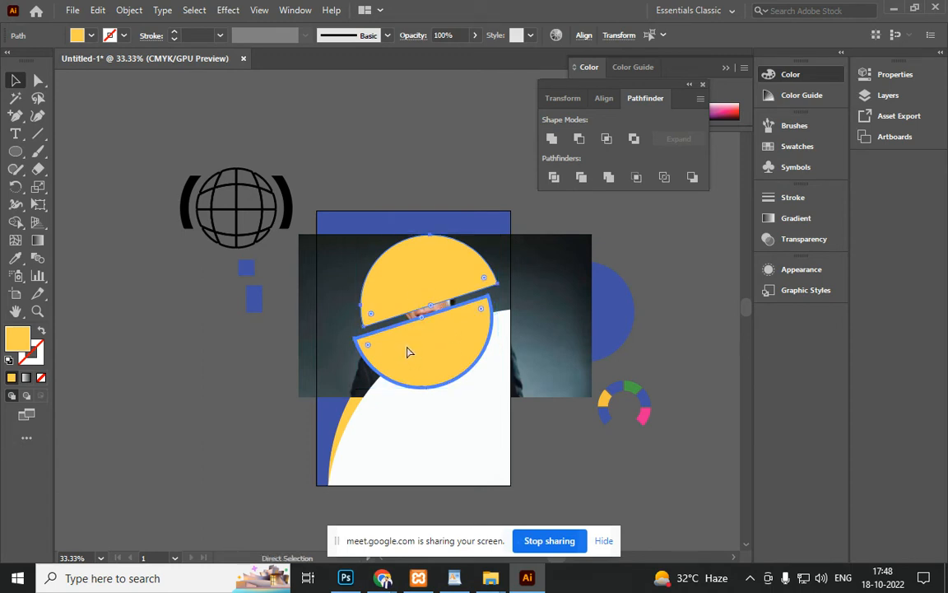
pyautogui.hotkey('ctrl', '8')
pyautogui.press('v')
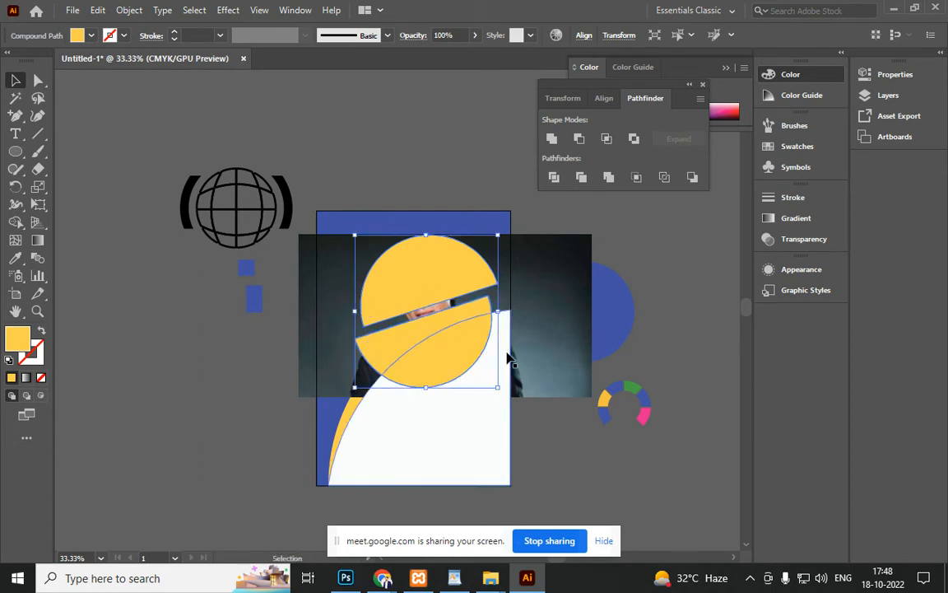
# Clip the portrait photo with the compound path of the two half circles
pyautogui.press('a')
pyautogui.keyDown('shift'); pyautogui.click(550, 327); pyautogui.keyUp('shift')
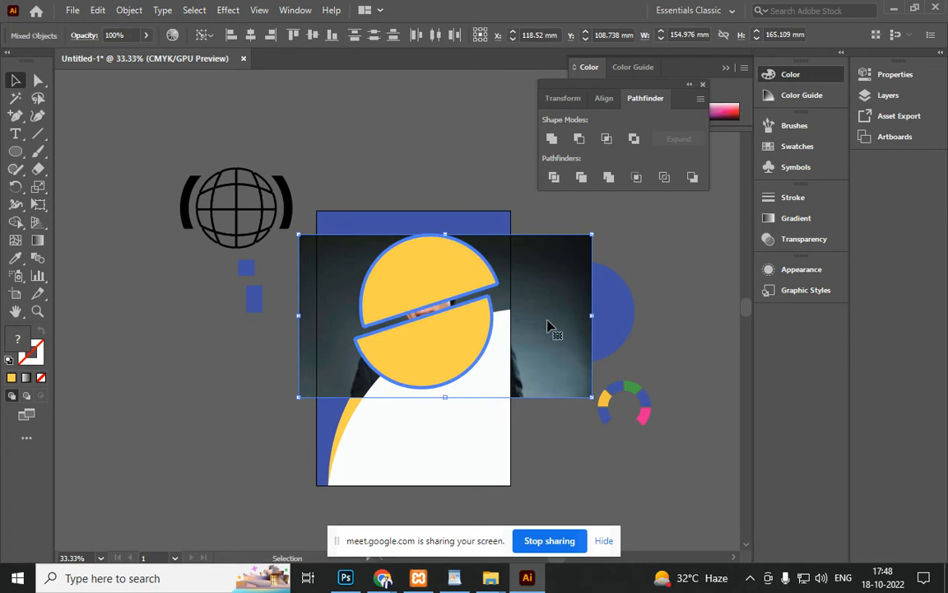
pyautogui.hotkey('ctrl', '7')
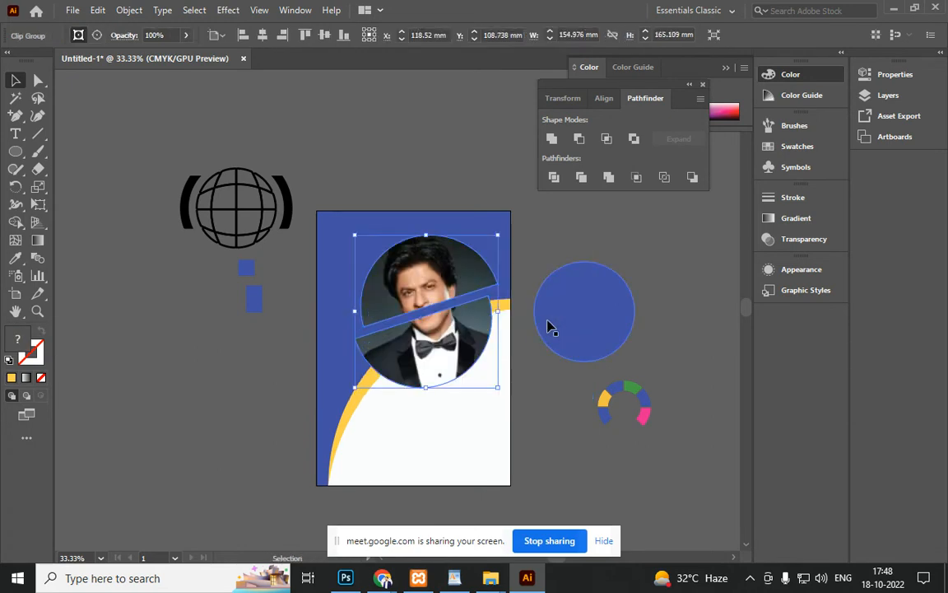
pyautogui.click(622, 489)
# Examine the clipped portrait up close and inspect the clipping path and image inside the clip group
pyautogui.click(462, 357)
pyautogui.scroll(3, 429, 302)
pyautogui.scroll(-4, 427, 310)
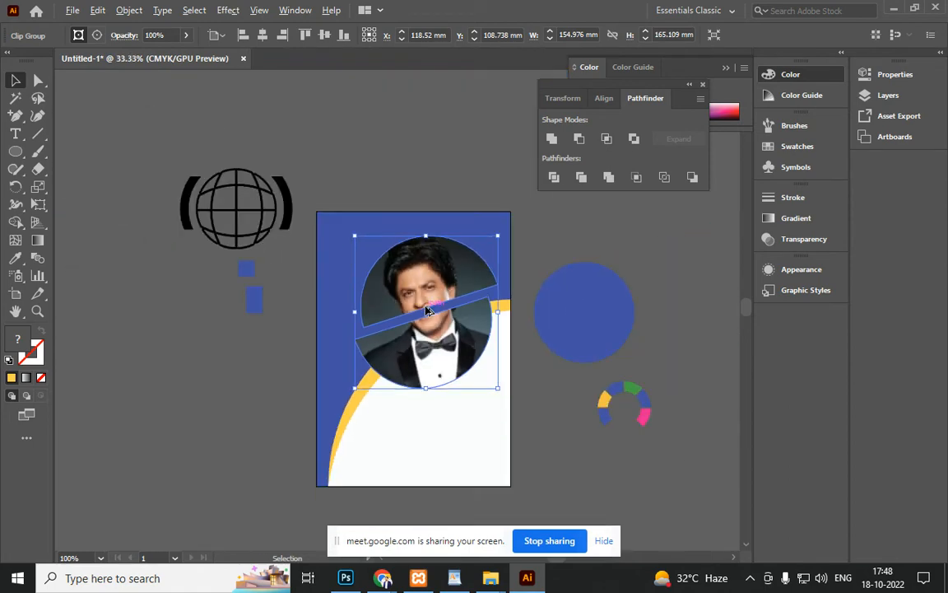
pyautogui.scroll(4, 428, 317)
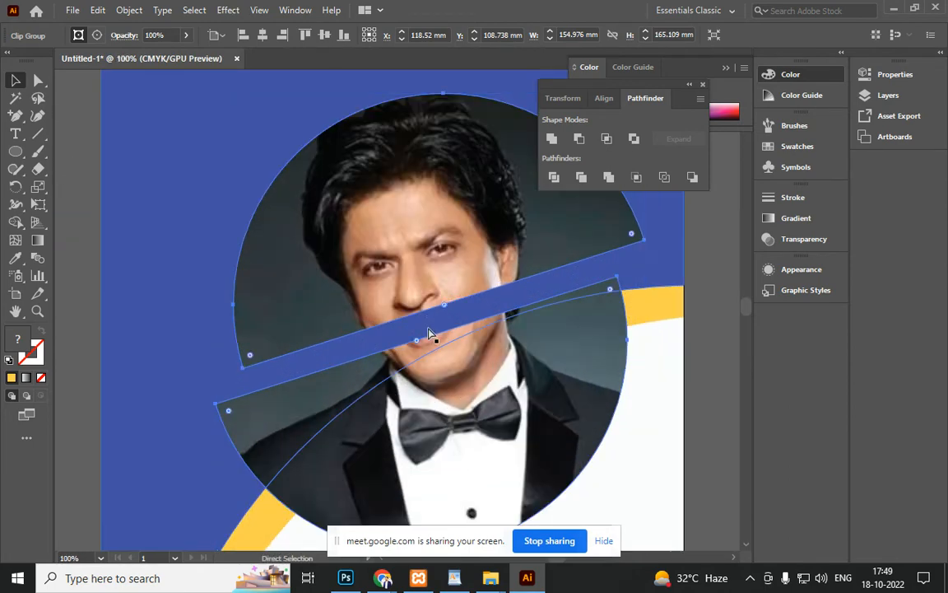
pyautogui.doubleClick(477, 297)
pyautogui.click(494, 285)
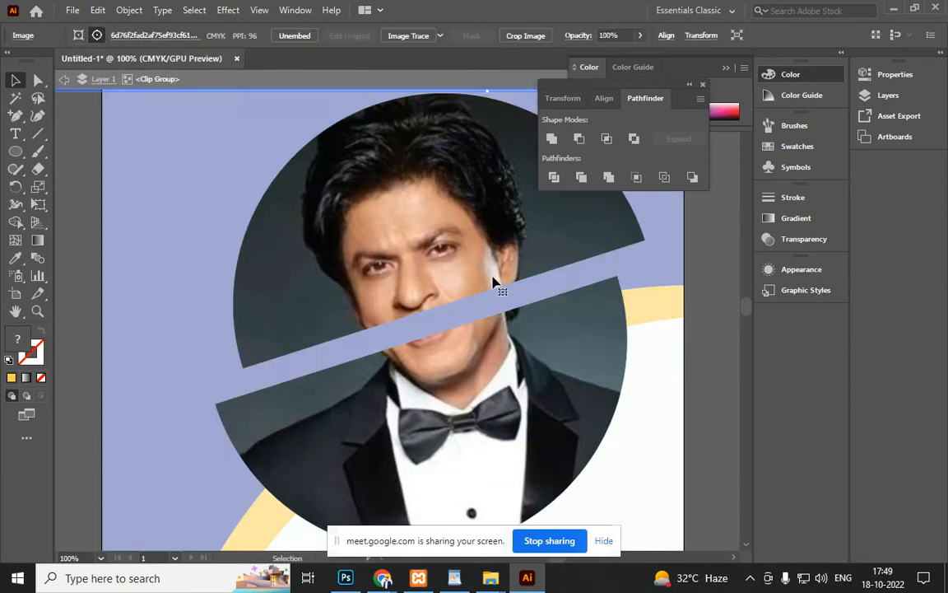
pyautogui.click(495, 287)
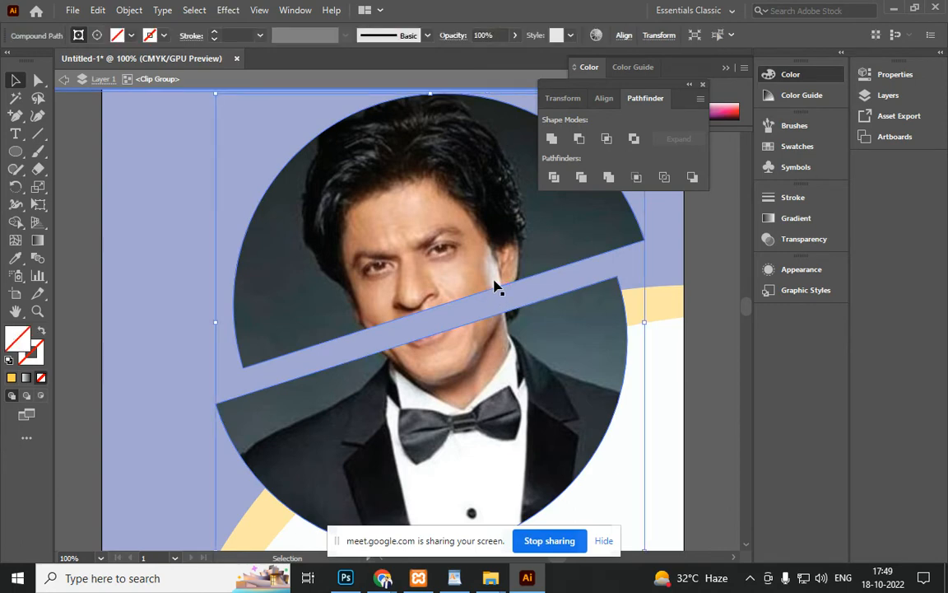
pyautogui.doubleClick(496, 288)
pyautogui.scroll(-3, 496, 290)
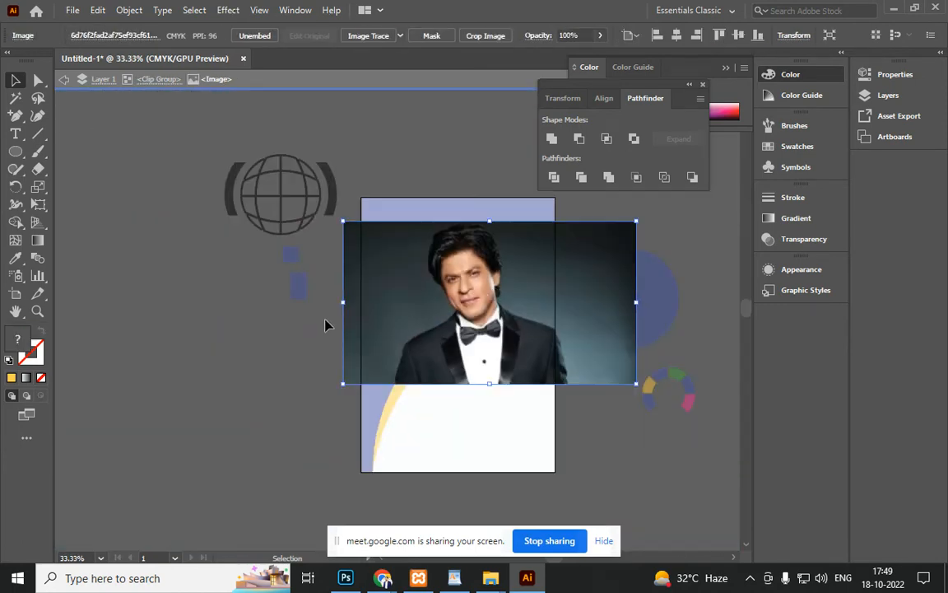
pyautogui.doubleClick(324, 326)
# Delete the clipped portrait from the artboard
pyautogui.click(486, 403)
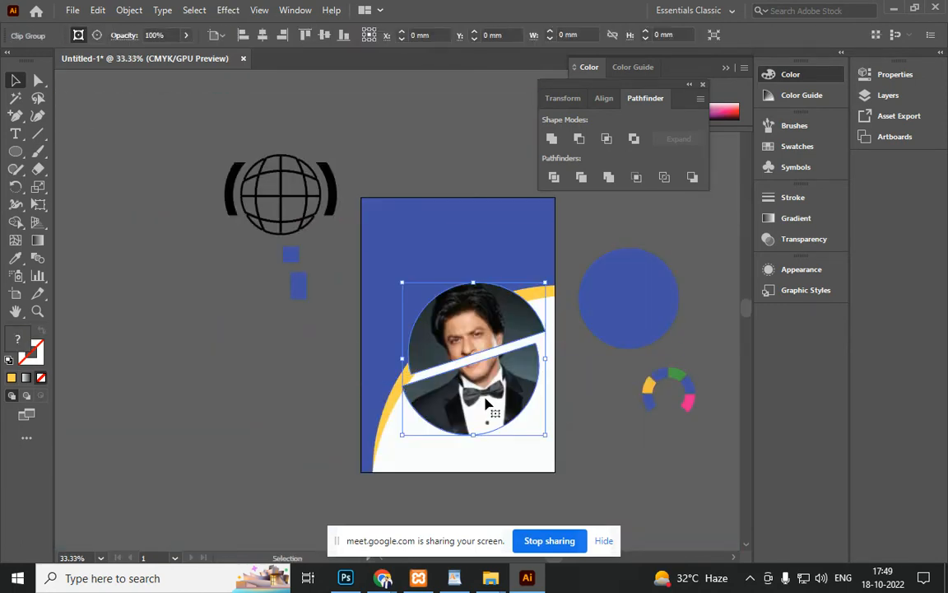
pyautogui.press('Delete')
# Draw a tall, narrow rectangle left of the artboard's centre, shorten it, and position it across the curved yellow band
pyautogui.moveTo(14, 151); pyautogui.dragTo(64, 150)
pyautogui.moveTo(425, 246)
pyautogui.mouseDown()
pyautogui.moveTo(468, 441)
pyautogui.moveTo(478, 440)
pyautogui.mouseUp()
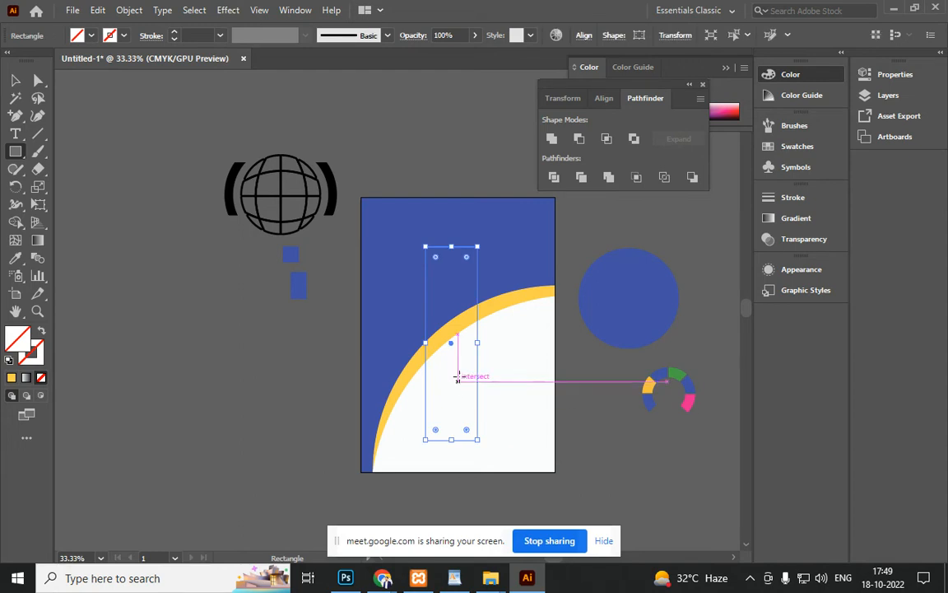
pyautogui.moveTo(451, 344); pyautogui.dragTo(438, 319)
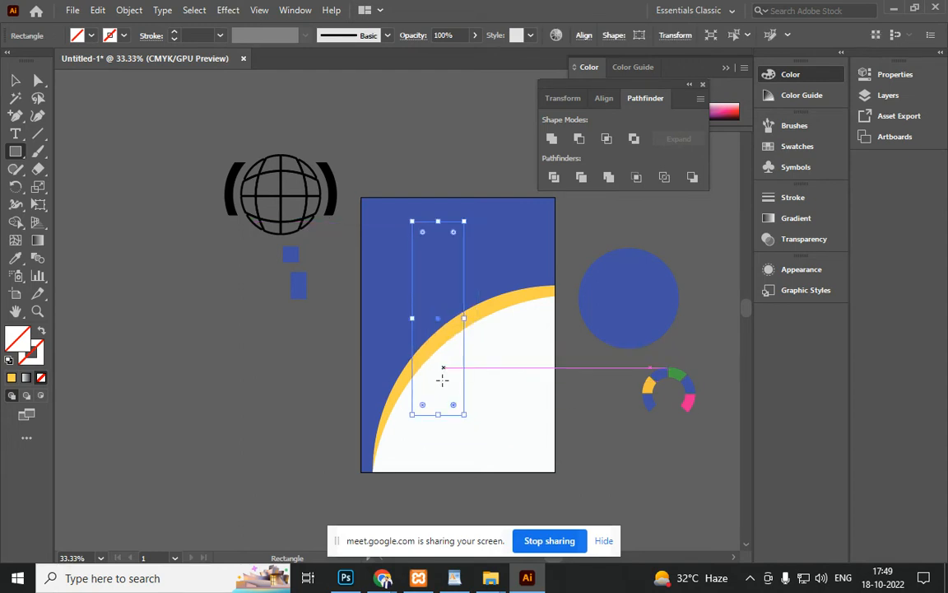
pyautogui.moveTo(442, 420); pyautogui.dragTo(442, 384)
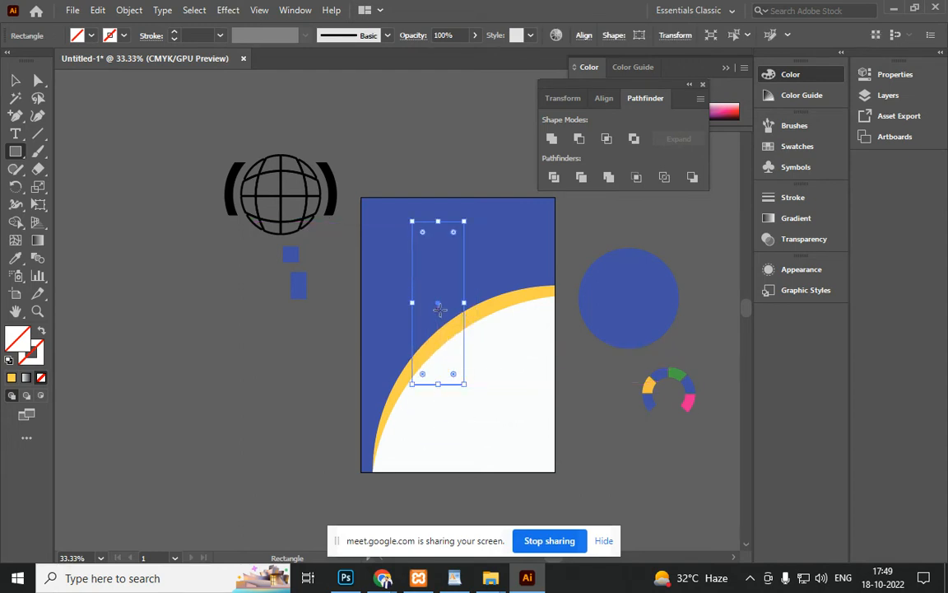
pyautogui.moveTo(438, 309); pyautogui.dragTo(437, 317)
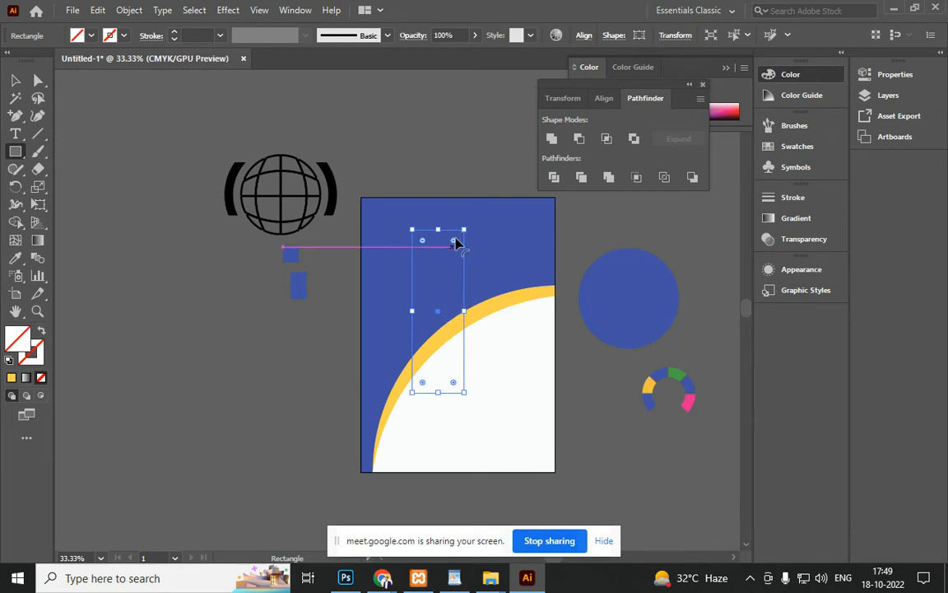
# Round the rectangle's corners fully into a capsule and fill it with the yellow sampled from the curved band
pyautogui.moveTo(458, 245); pyautogui.dragTo(438, 258)
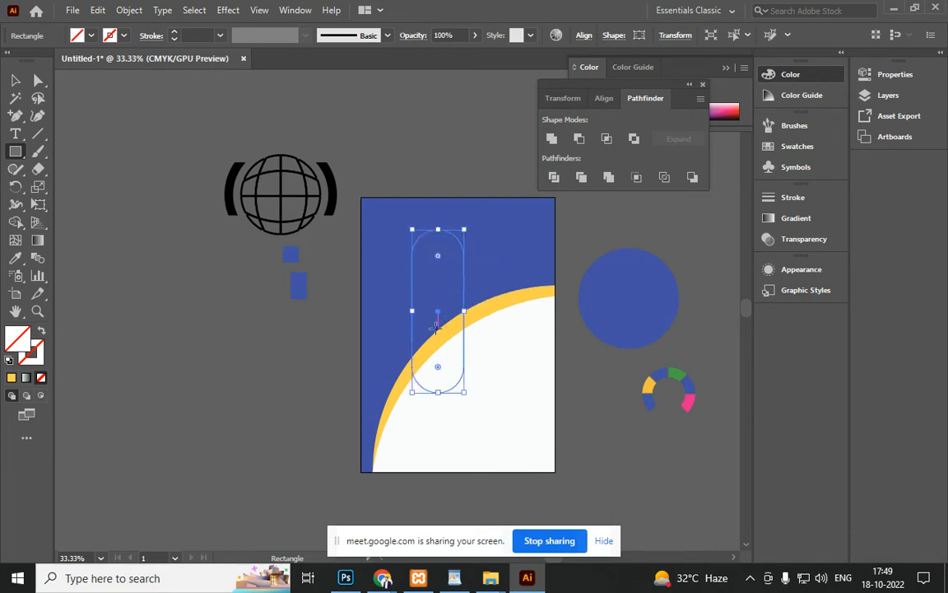
pyautogui.click(15, 257)
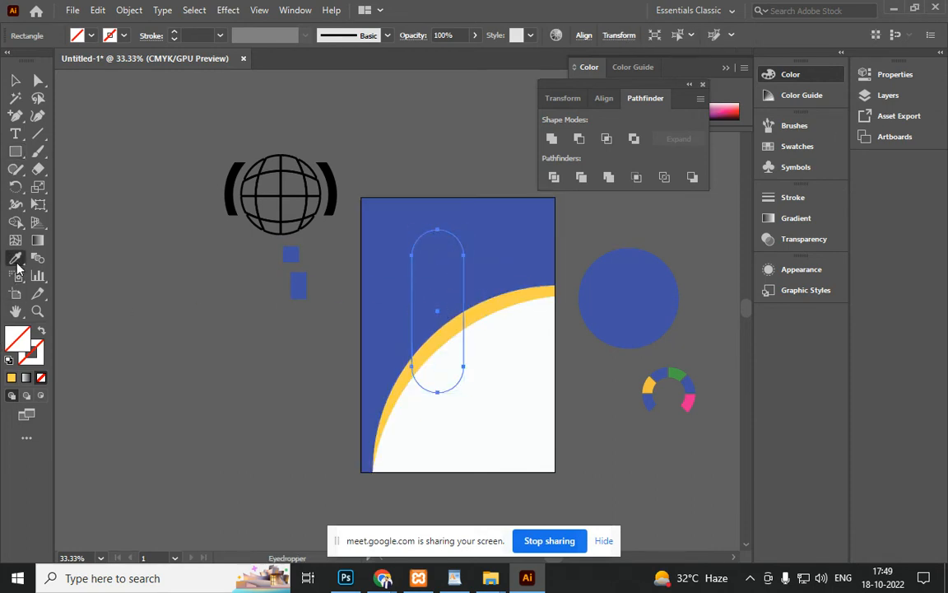
pyautogui.click(502, 305)
pyautogui.press('v')
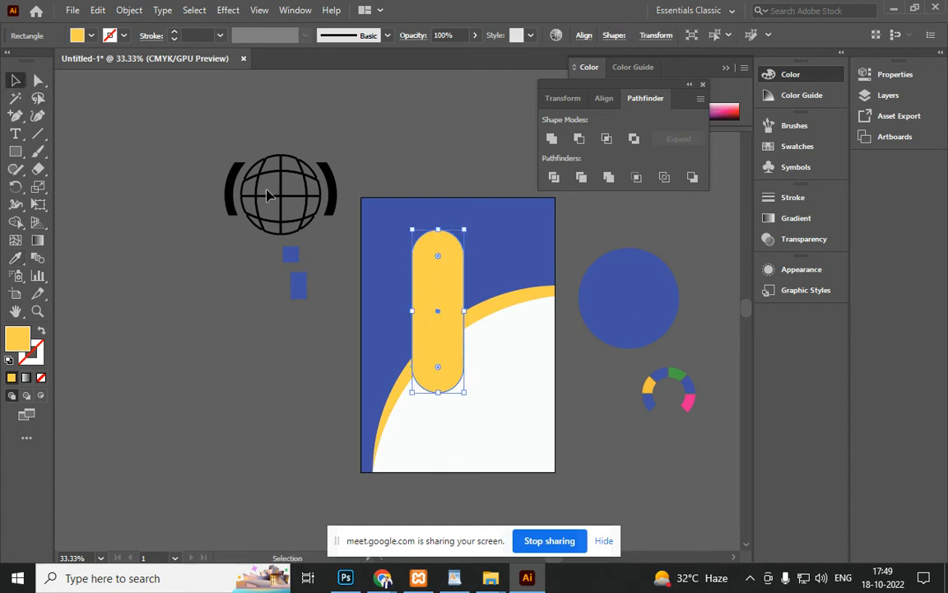
# Duplicate the yellow capsule and set the copy just to its right and slightly lower, leaving a narrow gap
pyautogui.moveTo(420, 327); pyautogui.dragTo(453, 364)
pyautogui.click(593, 404)
pyautogui.click(494, 377)
pyautogui.click(612, 472)
pyautogui.click(500, 387)
pyautogui.keyDown('shift'); pyautogui.click(449, 368); pyautogui.keyUp('shift')
pyautogui.click(531, 394)
pyautogui.click(505, 377)
# Fill the right capsule with the black sampled from the bracket shape beside the globe
pyautogui.press('i')
pyautogui.click(335, 195)
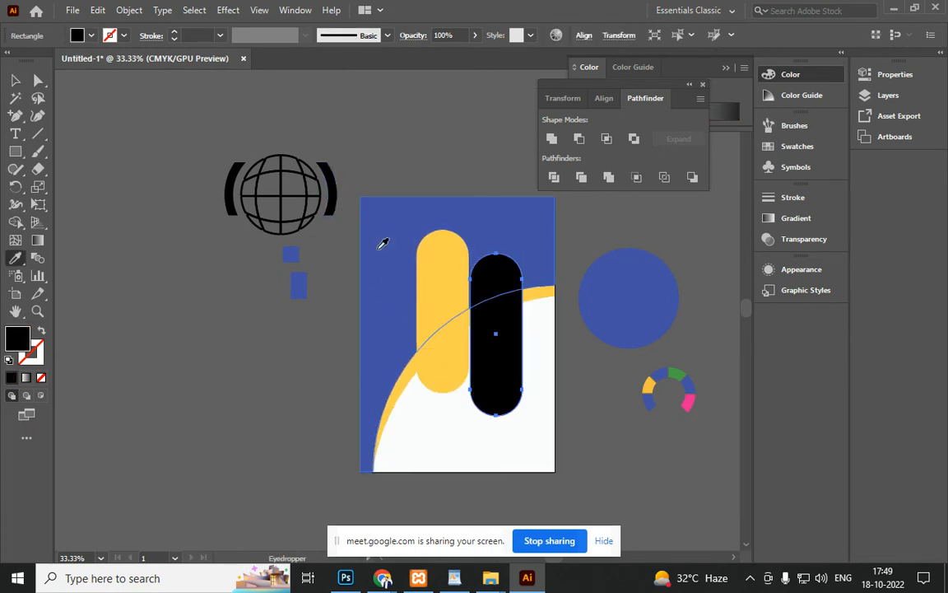
pyautogui.click(16, 81)
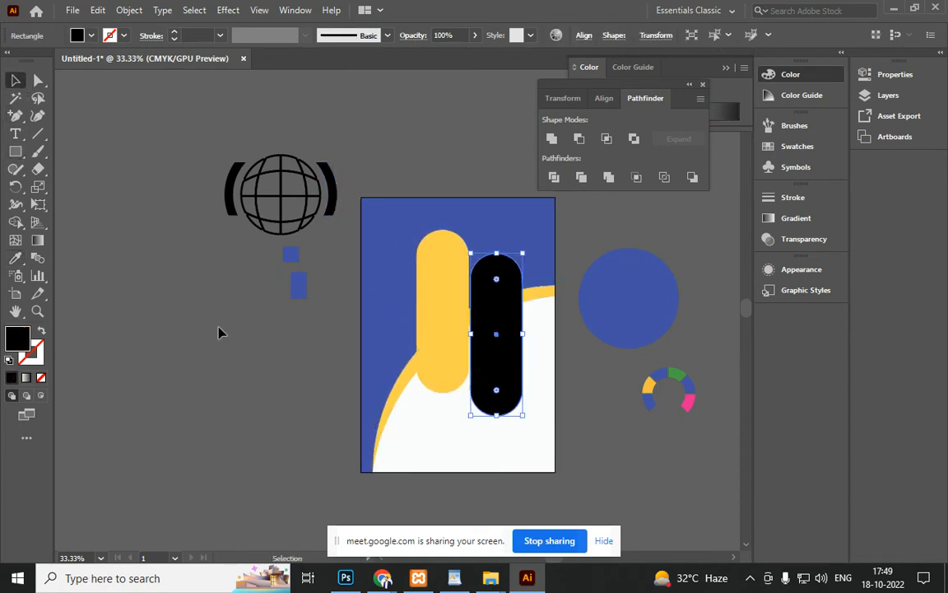
pyautogui.click(221, 330)
pyautogui.scroll(2, 488, 298)
pyautogui.click(487, 368)
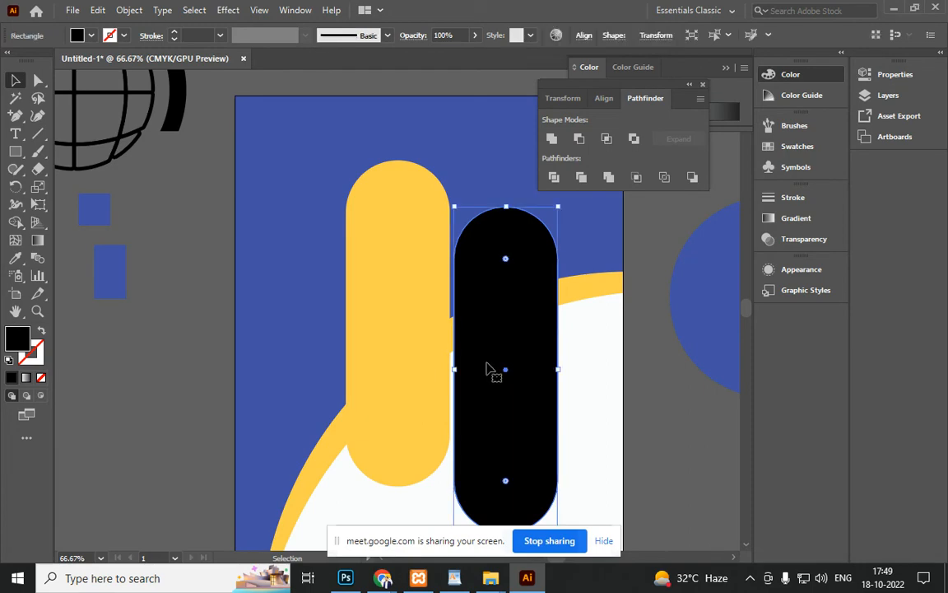
# Combine the yellow and black capsules into a single compound path
pyautogui.keyDown('shift'); pyautogui.click(402, 381); pyautogui.keyUp('shift')
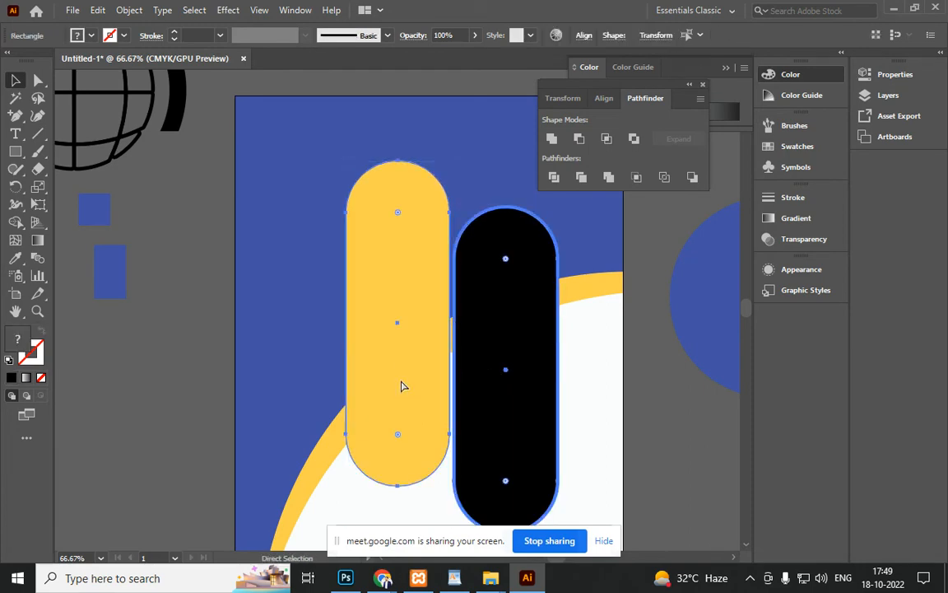
pyautogui.hotkey('ctrl', '8')
# Switch to File Explorer and place the PNGPIX-COM-Shawn-Mendes guitarist image from Downloads onto the artboard in Illustrator
pyautogui.hotkey('alt', 'Tab')
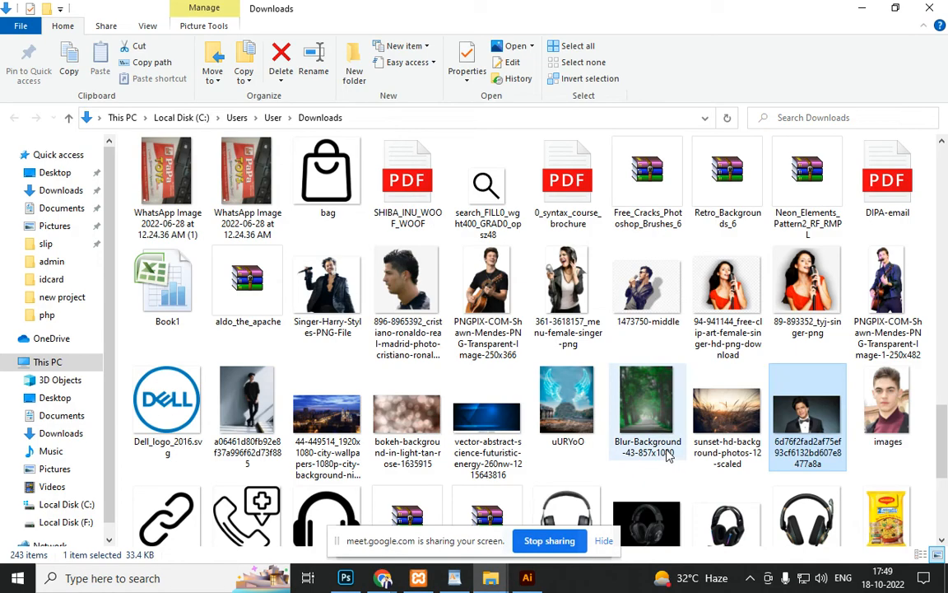
pyautogui.click(500, 301)
pyautogui.moveTo(489, 290); pyautogui.dragTo(461, 395)
pyautogui.hotkey('alt', 'Tab')
# Try enlarging the guitarist photo from its upper-right corner
pyautogui.moveTo(522, 306); pyautogui.dragTo(653, 185)
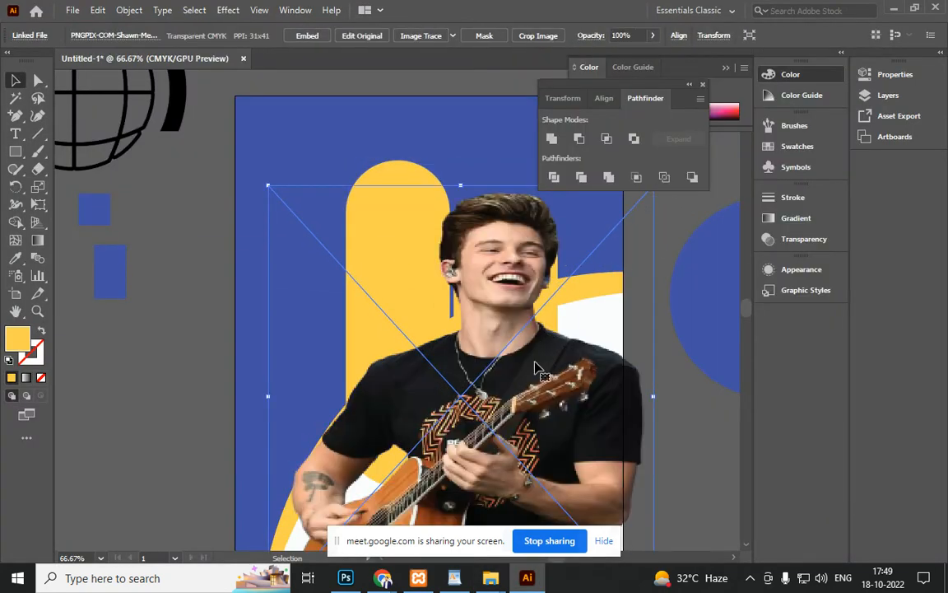
pyautogui.hotkey('ctrl', 'z')
pyautogui.moveTo(520, 303); pyautogui.dragTo(651, 188)
pyautogui.hotkey('ctrl', 'z')
# Enlarge the guitarist photo proportionally and position it over both capsules
pyautogui.moveTo(461, 308); pyautogui.dragTo(487, 165)
pyautogui.moveTo(528, 436)
pyautogui.mouseDown()
pyautogui.moveTo(521, 344)
pyautogui.moveTo(519, 433)
pyautogui.mouseUp()
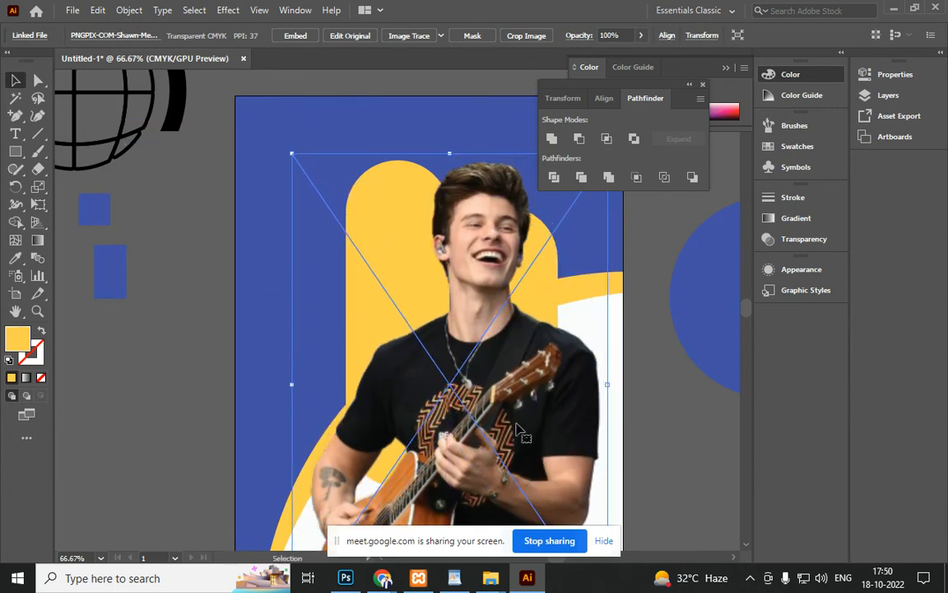
# Embed the guitarist photo and send it behind the yellow capsules
pyautogui.click(289, 33)
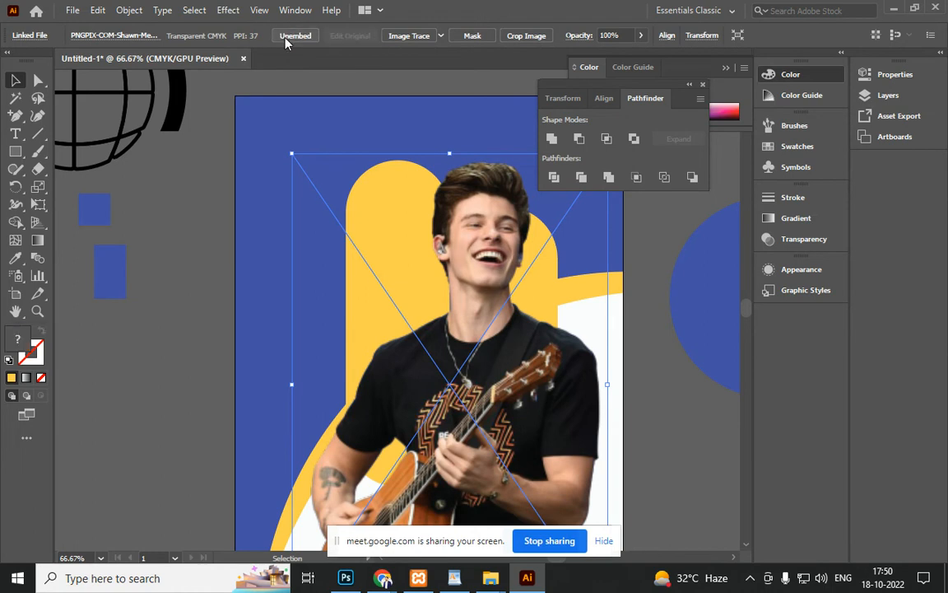
pyautogui.hotkey('ctrl', '[')
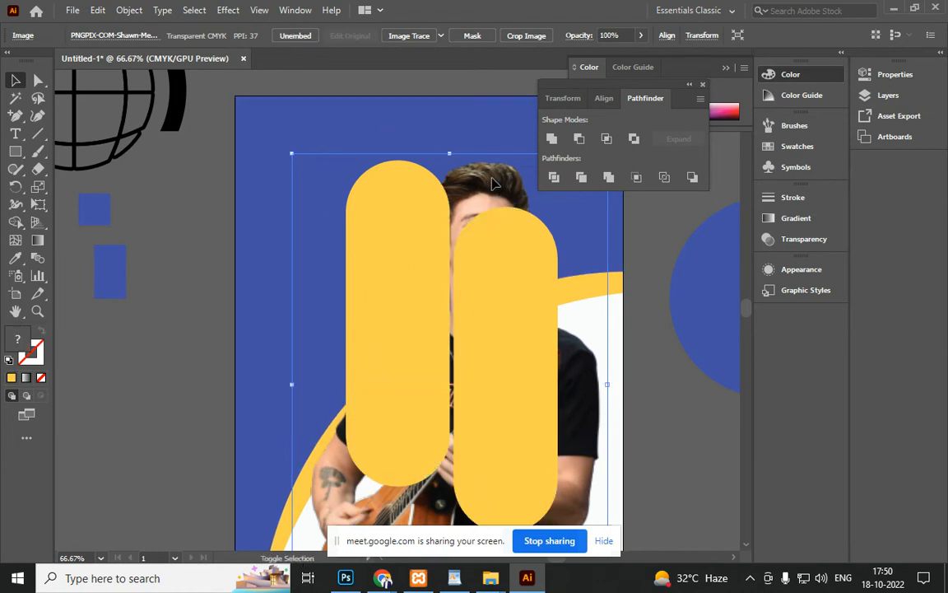
# Try clipping the photo to the two capsules without a yellow backing, and undo the mask
pyautogui.keyDown('shift'); pyautogui.click(544, 322); pyautogui.keyUp('shift')
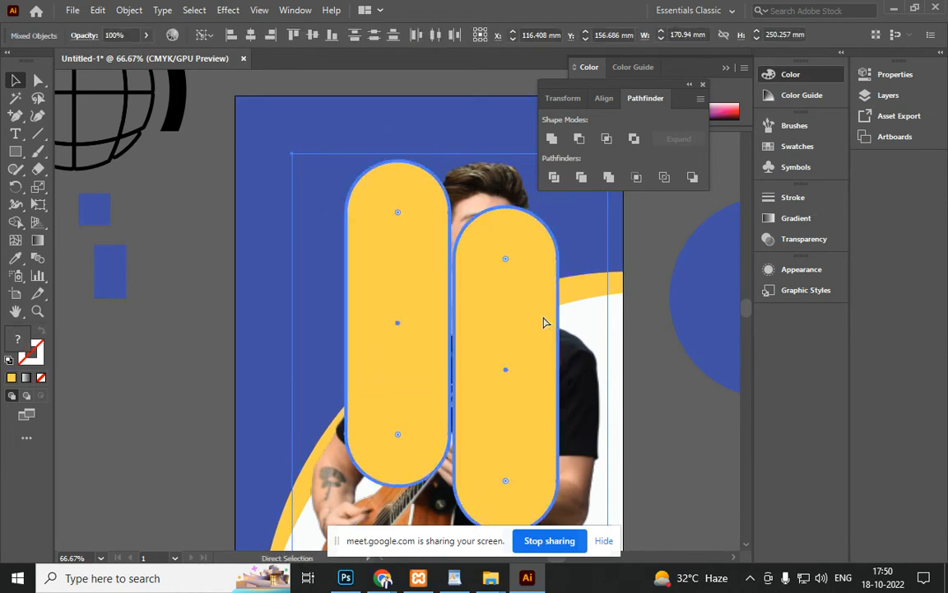
pyautogui.hotkey('ctrl', '7')
pyautogui.click(646, 381)
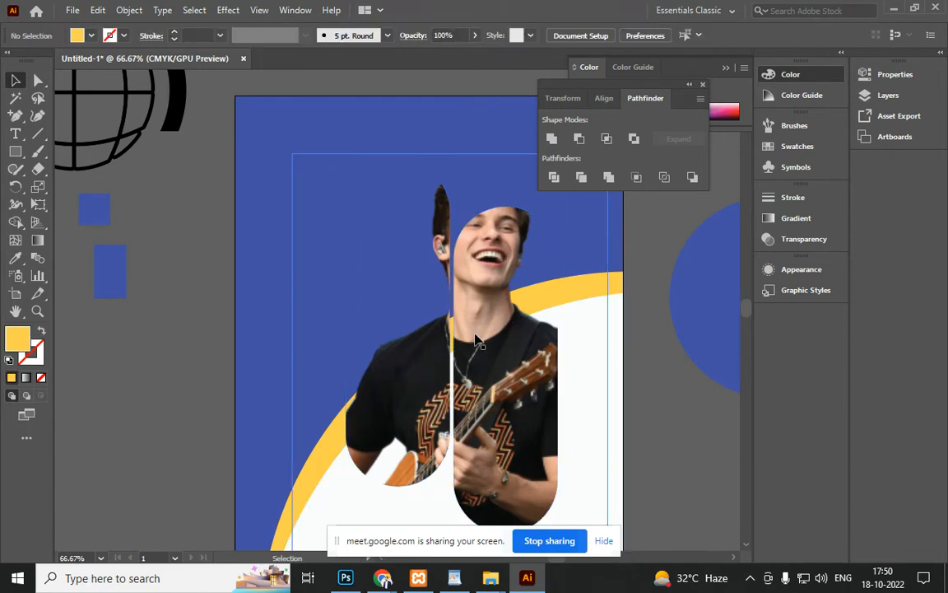
pyautogui.scroll(-2, 475, 340)
pyautogui.hotkey('ctrl', 'z')
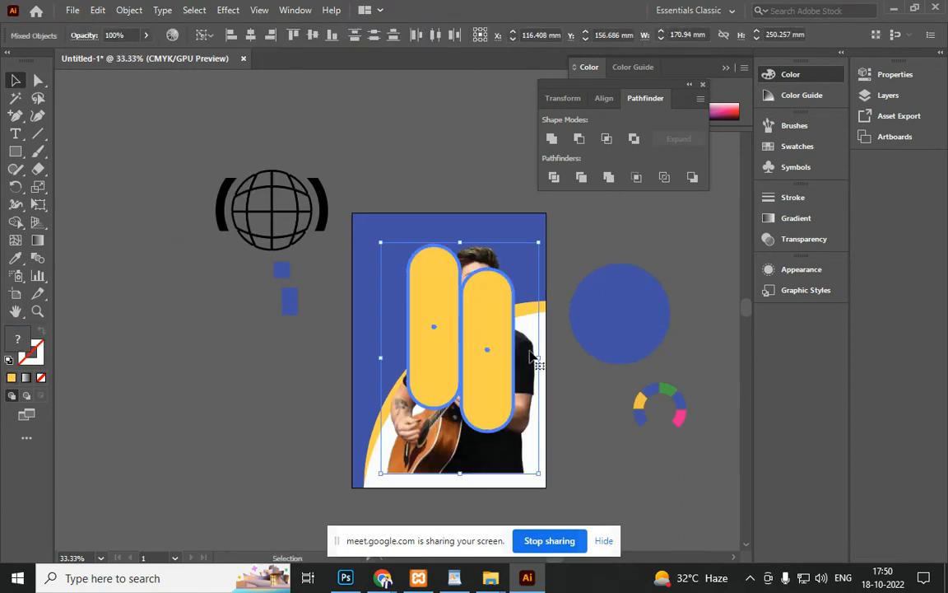
# Duplicate the yellow capsule compound path in place
pyautogui.click(596, 391)
pyautogui.click(509, 323)
pyautogui.press('a')
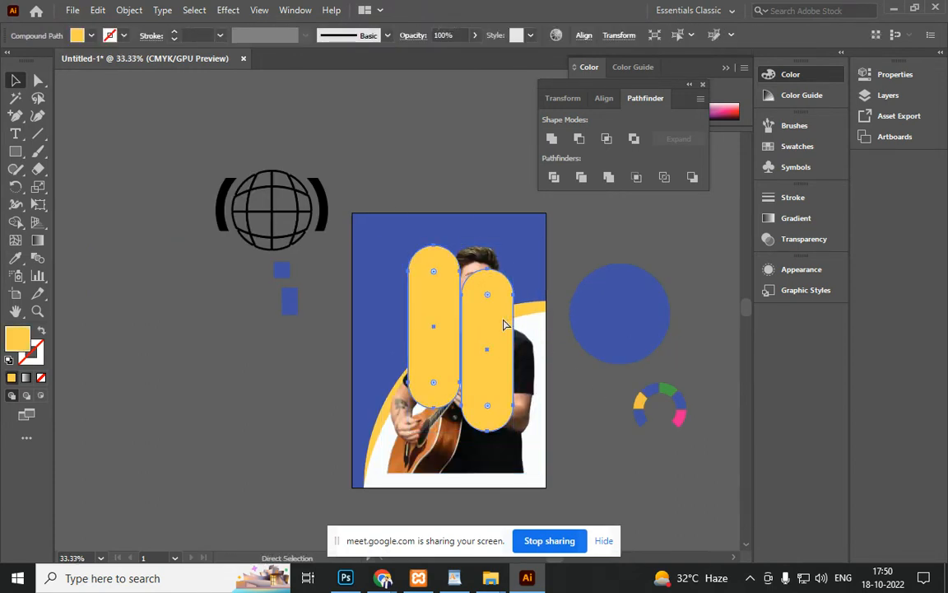
pyautogui.press('v')
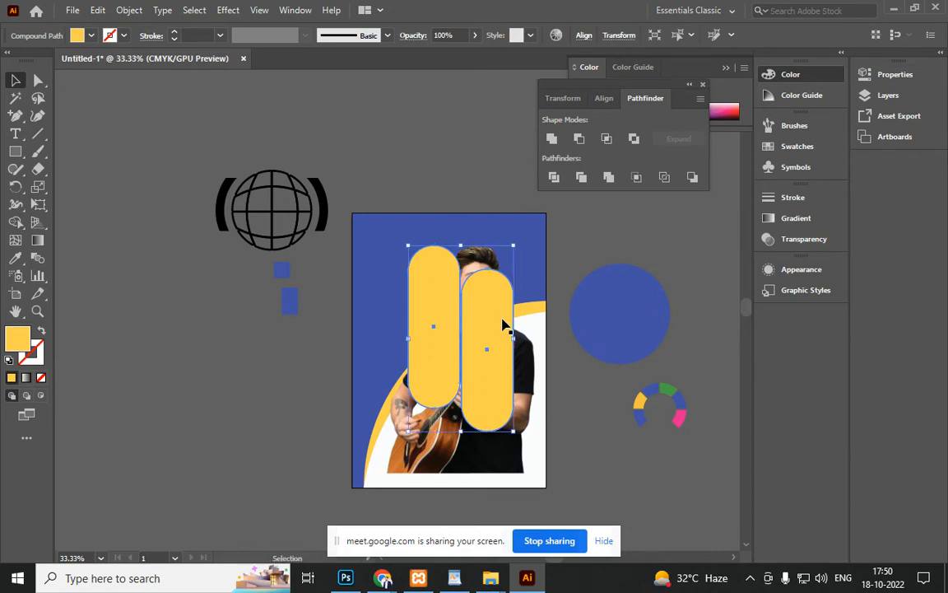
pyautogui.press('a')
# Try to make a clipping mask from all the objects around the capsules
pyautogui.moveTo(378, 240); pyautogui.dragTo(496, 452)
pyautogui.hotkey('ctrl', '7')
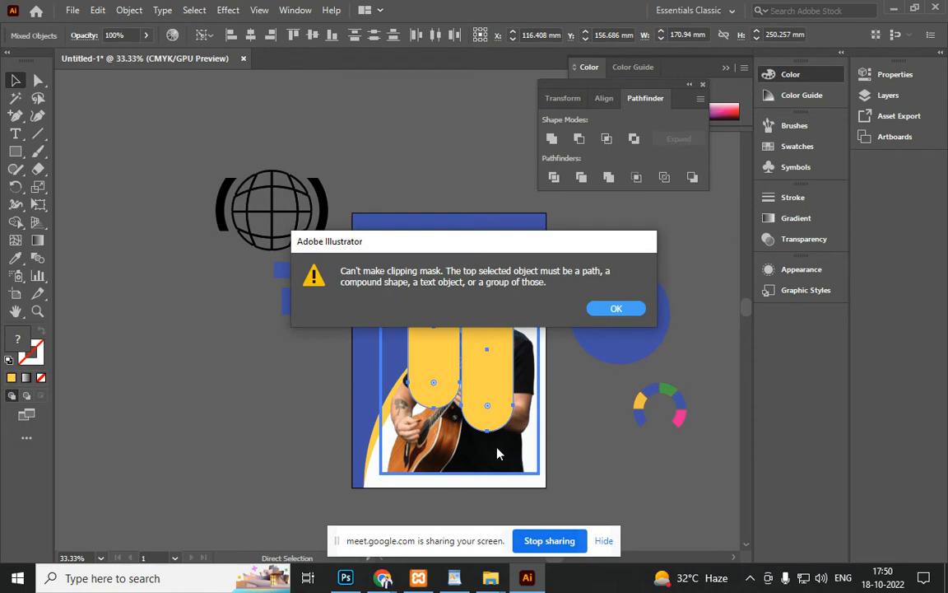
pyautogui.click(616, 309)
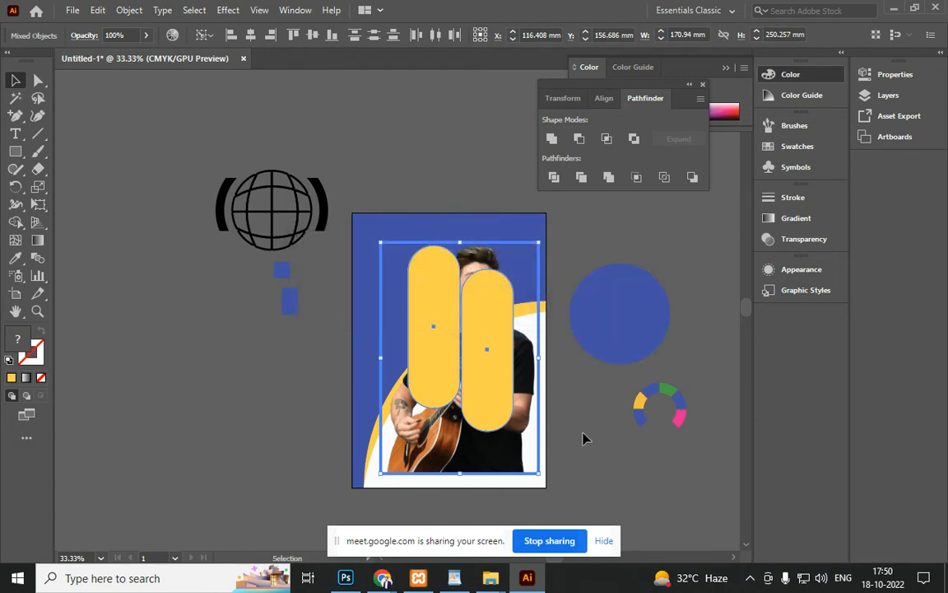
# Clip the photo with the front capsule compound path, leaving the yellow duplicate behind it as a backing
pyautogui.click(486, 360)
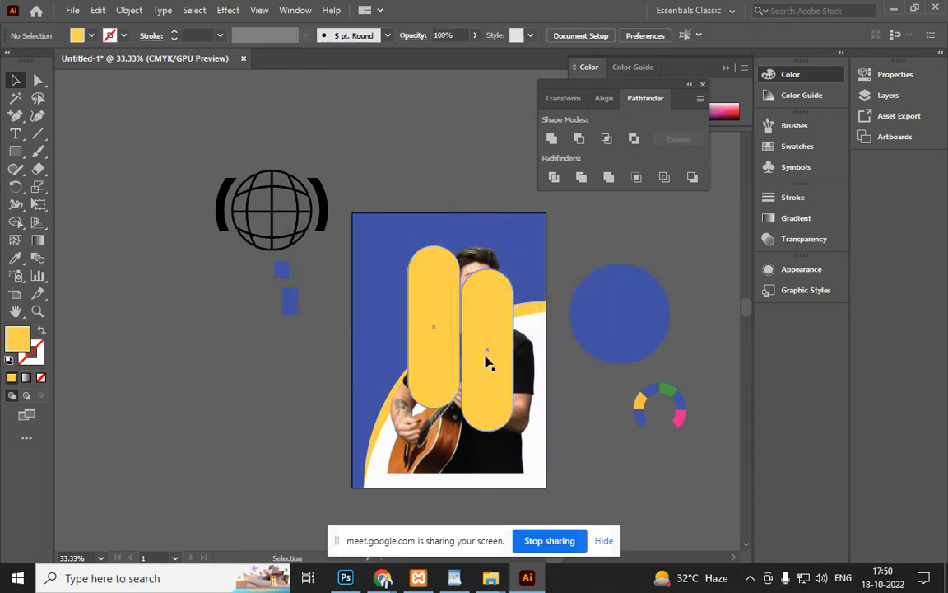
pyautogui.click(612, 450)
pyautogui.moveTo(481, 368); pyautogui.dragTo(365, 359)
pyautogui.hotkey('ctrl', 'z')
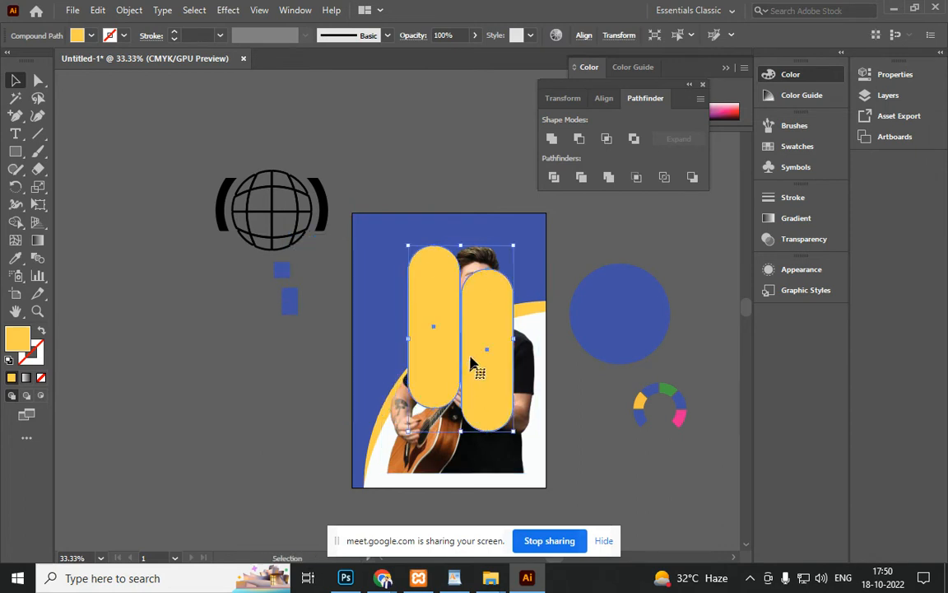
pyautogui.keyDown('shift'); pyautogui.click(478, 476); pyautogui.keyUp('shift')
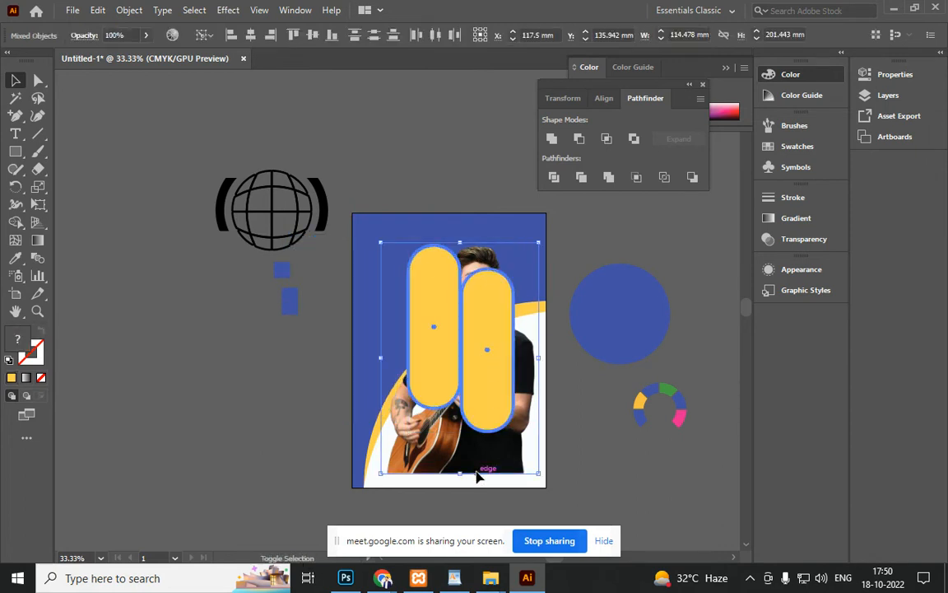
pyautogui.hotkey('ctrl', '7')
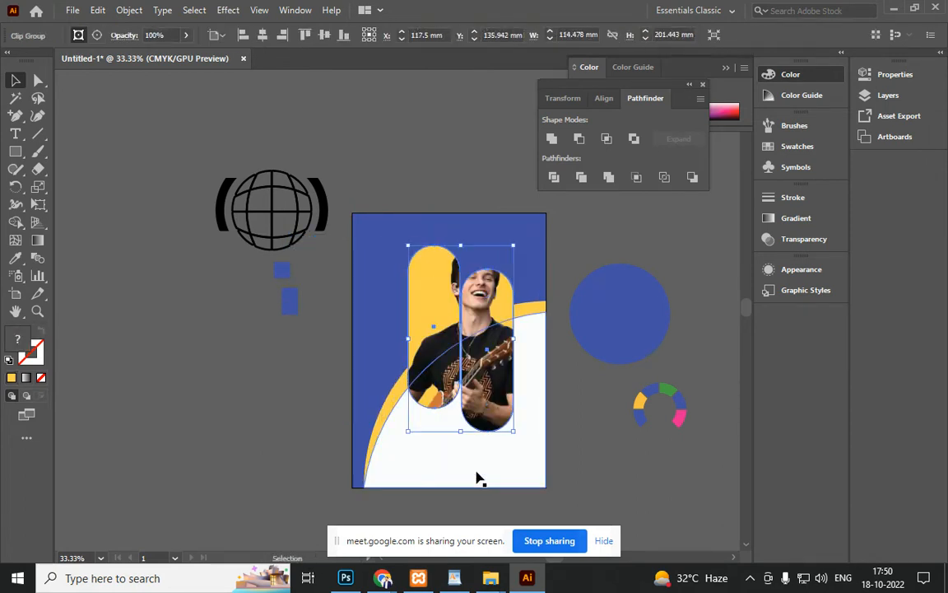
pyautogui.click(585, 428)
# Move the photo left and slightly up inside the clipping group to centre the guitarist across both capsules
pyautogui.scroll(3, 490, 375)
pyautogui.scroll(-2, 490, 375)
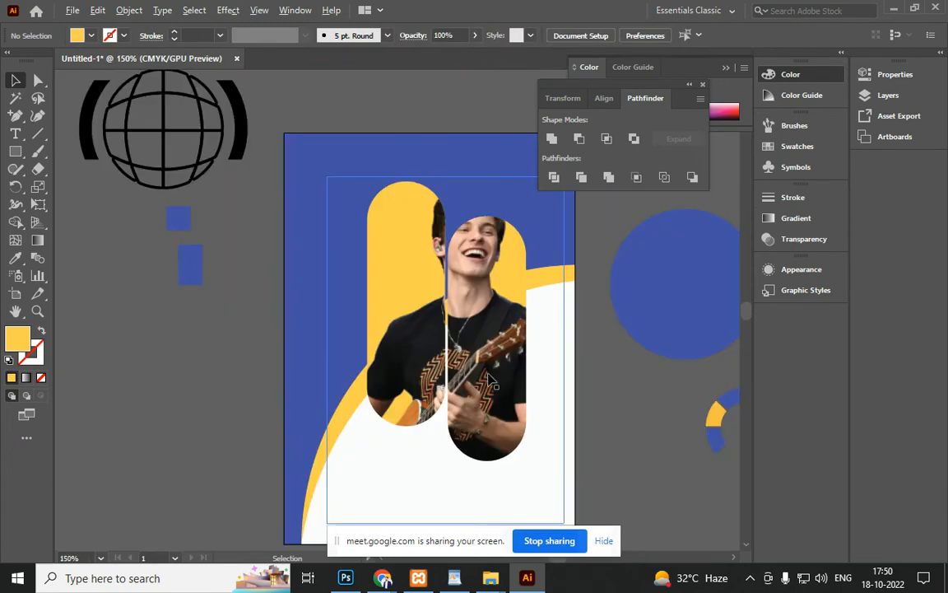
pyautogui.moveTo(629, 474); pyautogui.dragTo(610, 443)
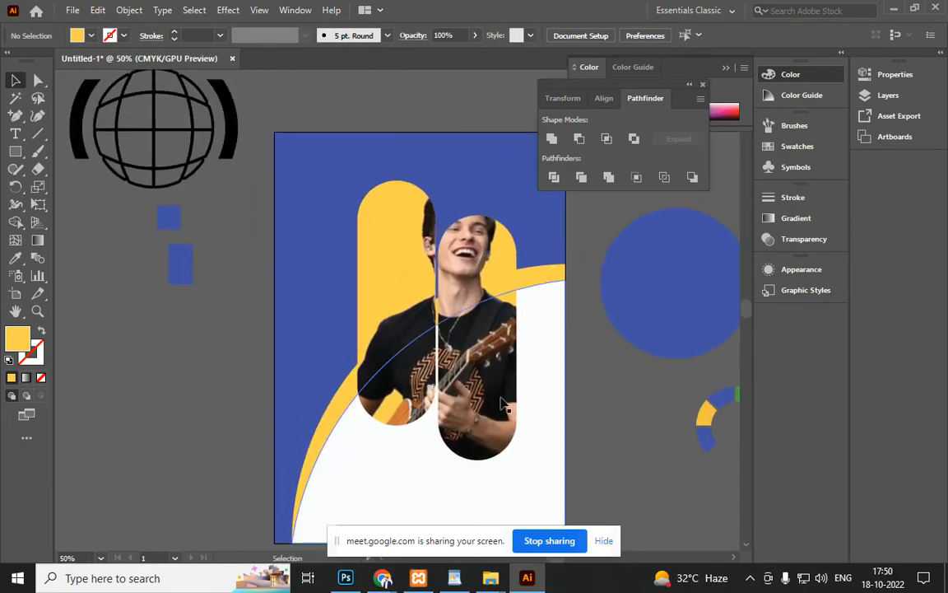
pyautogui.doubleClick(460, 369)
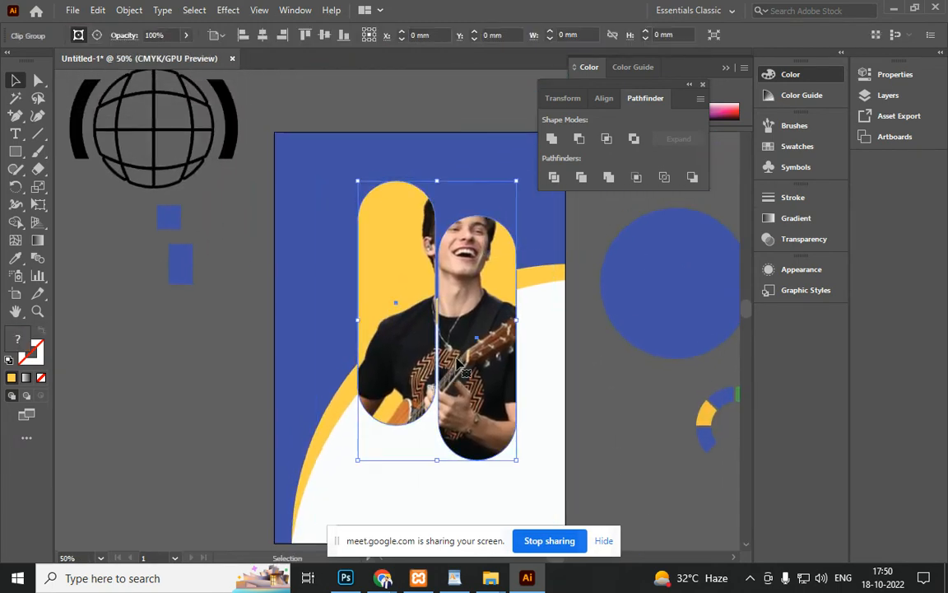
pyautogui.moveTo(455, 375)
pyautogui.mouseDown()
pyautogui.moveTo(439, 374)
pyautogui.moveTo(450, 378)
pyautogui.mouseUp()
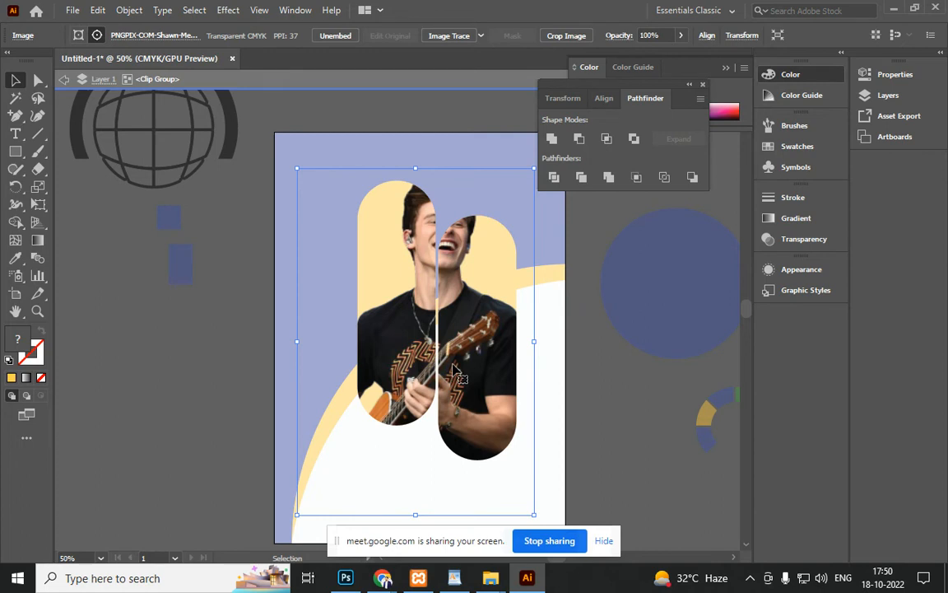
# Copy the repositioned photo and paste it in place in front, outside the clipping group
pyautogui.press('a')
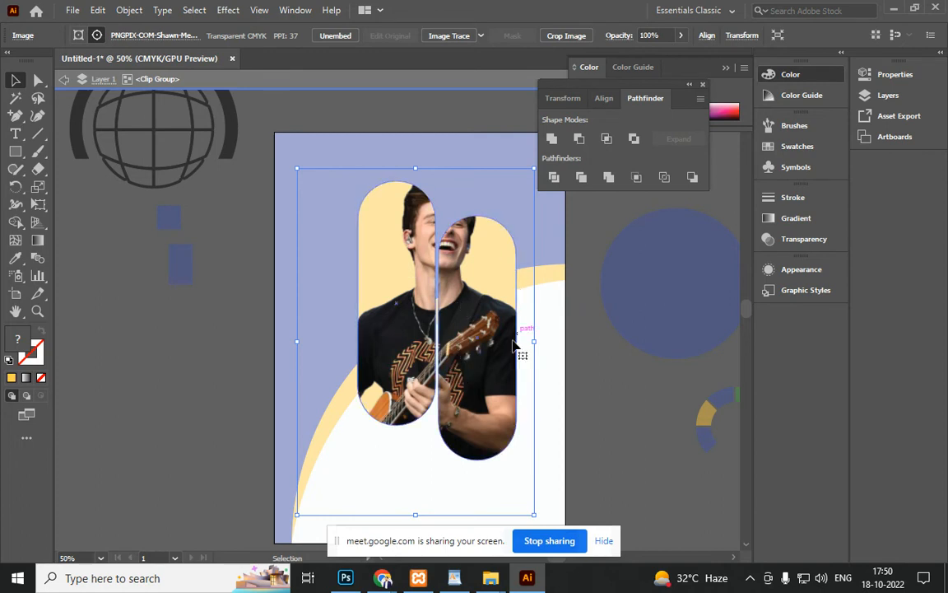
pyautogui.press('v')
pyautogui.doubleClick(593, 446)
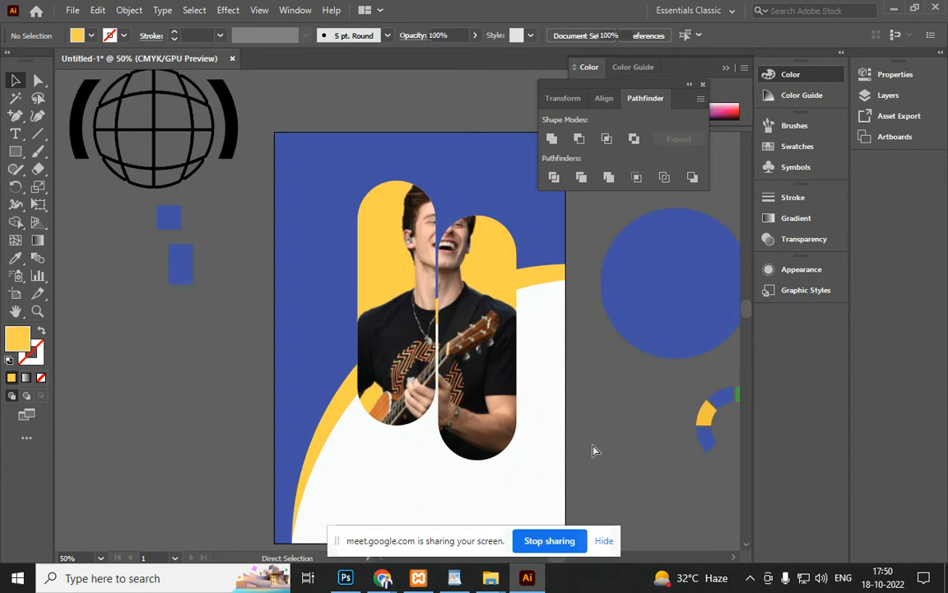
pyautogui.hotkey('ctrl', 'f')
# Draw a rectangle over the guitarist's head and upper body, and extend it down to the hand on the guitar
pyautogui.scroll(2, 469, 176)
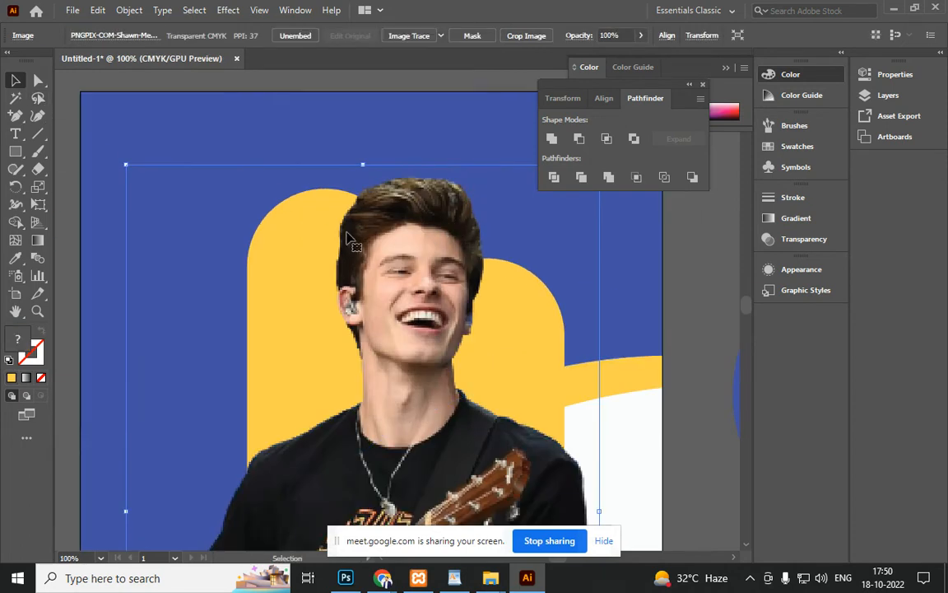
pyautogui.click(15, 151)
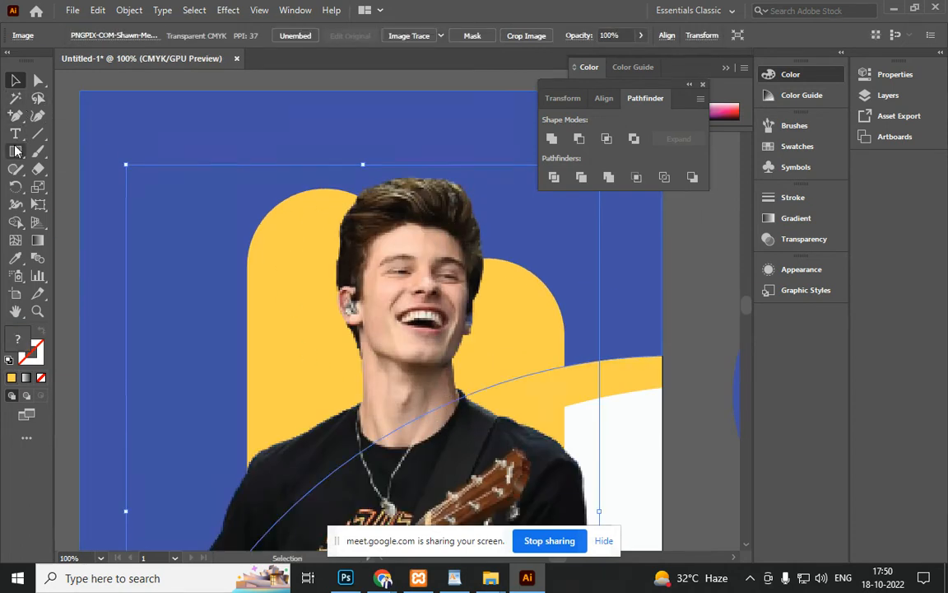
pyautogui.moveTo(314, 144)
pyautogui.mouseDown()
pyautogui.moveTo(516, 461)
pyautogui.moveTo(501, 525)
pyautogui.mouseUp()
pyautogui.moveTo(514, 392); pyautogui.dragTo(533, 139)
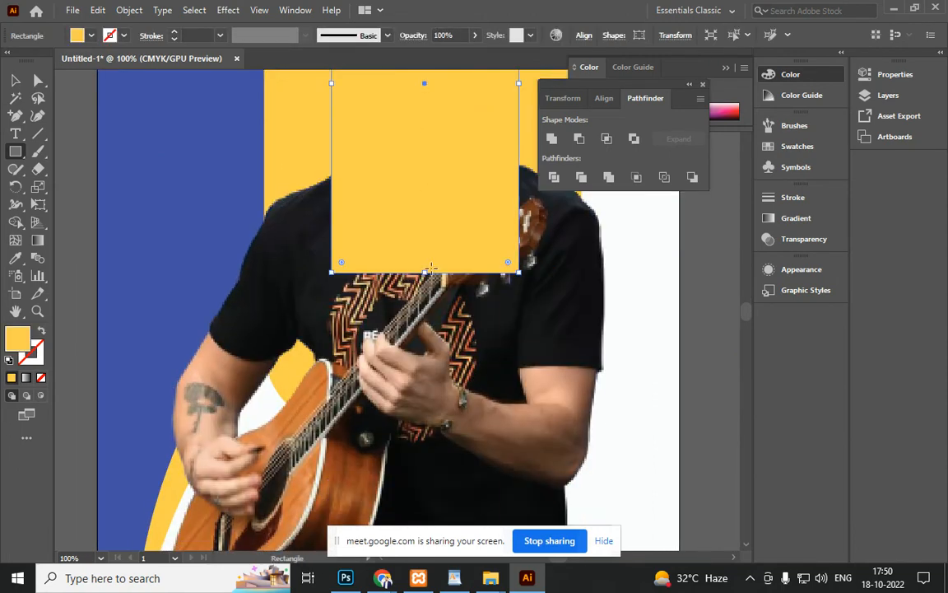
pyautogui.moveTo(426, 272); pyautogui.dragTo(423, 384)
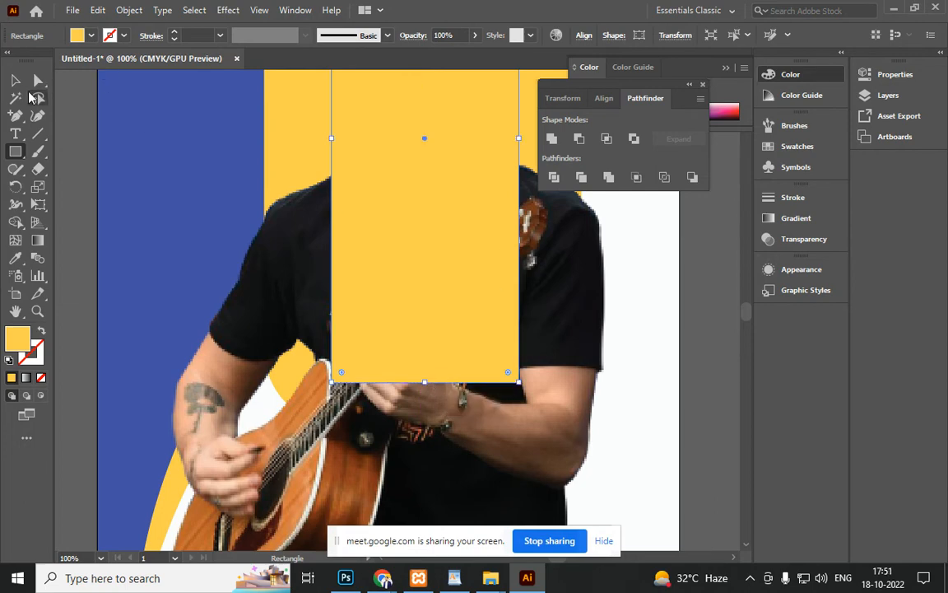
# Try to clip the front photo copy to the rectangle
pyautogui.click(15, 80)
pyautogui.keyDown('shift'); pyautogui.click(306, 432); pyautogui.keyUp('shift')
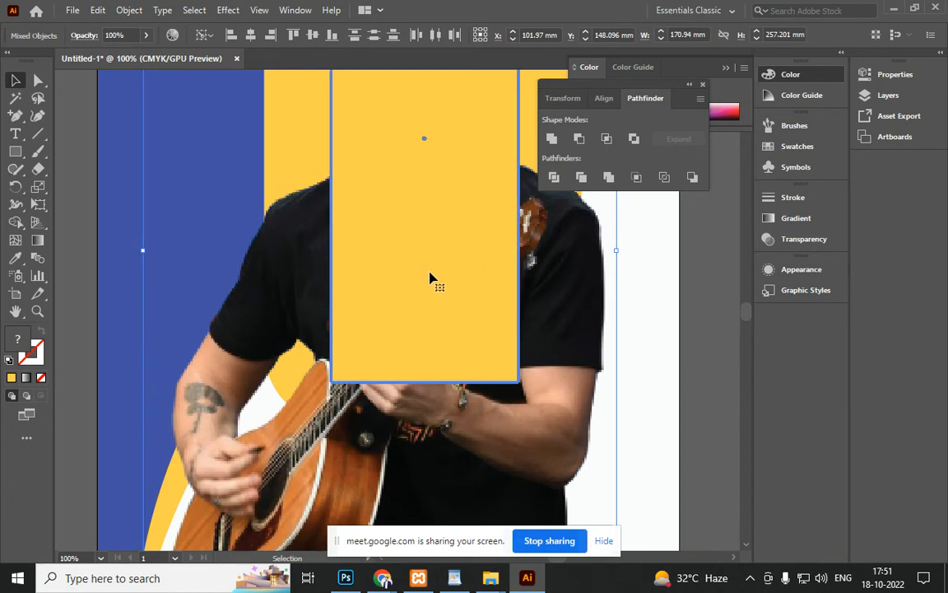
pyautogui.keyDown('shift'); pyautogui.click(226, 460); pyautogui.keyUp('shift')
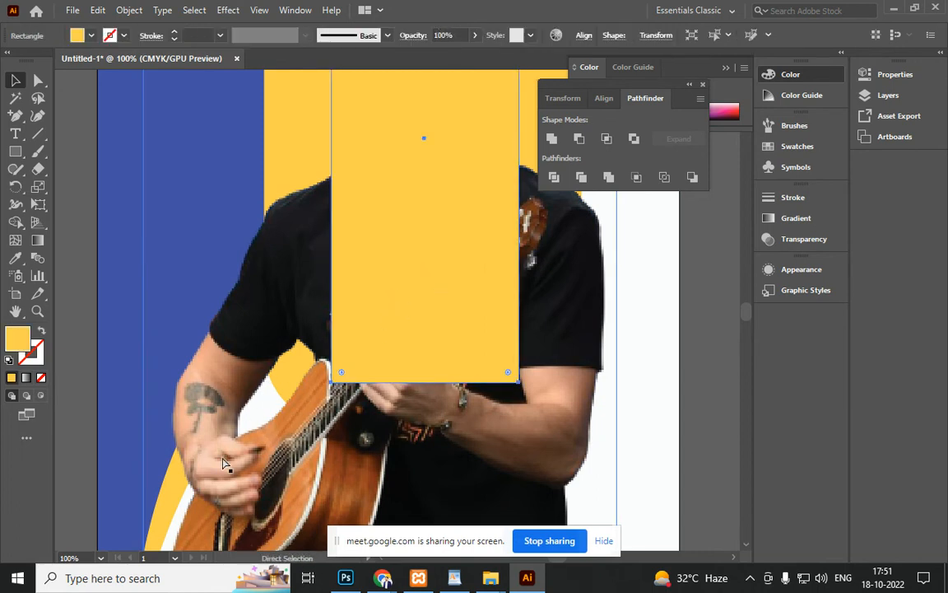
pyautogui.hotkey('ctrl', '7')
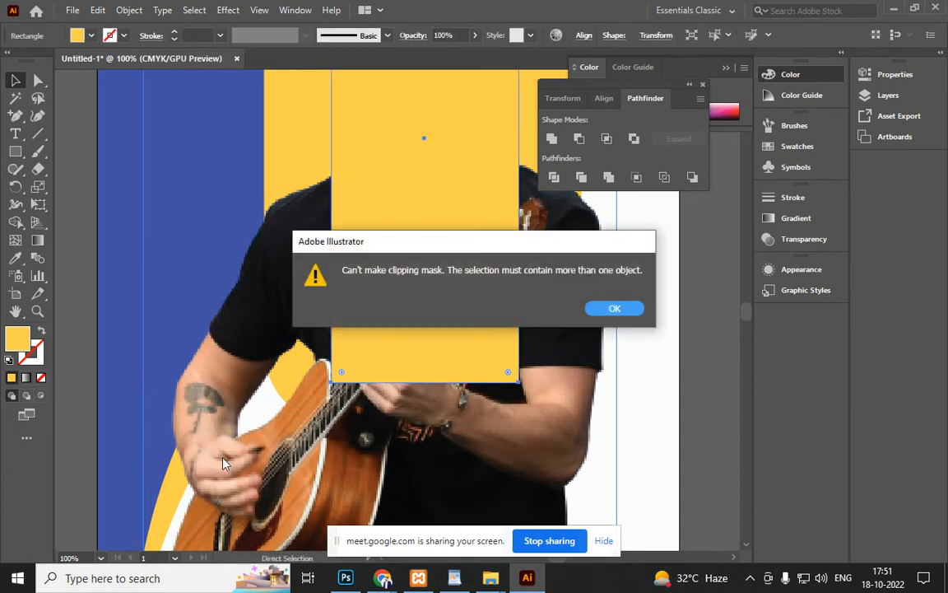
pyautogui.click(614, 310)
# Select the rectangle with the front photo copy and make a clipping mask that keeps the head above the capsules
pyautogui.click(630, 387)
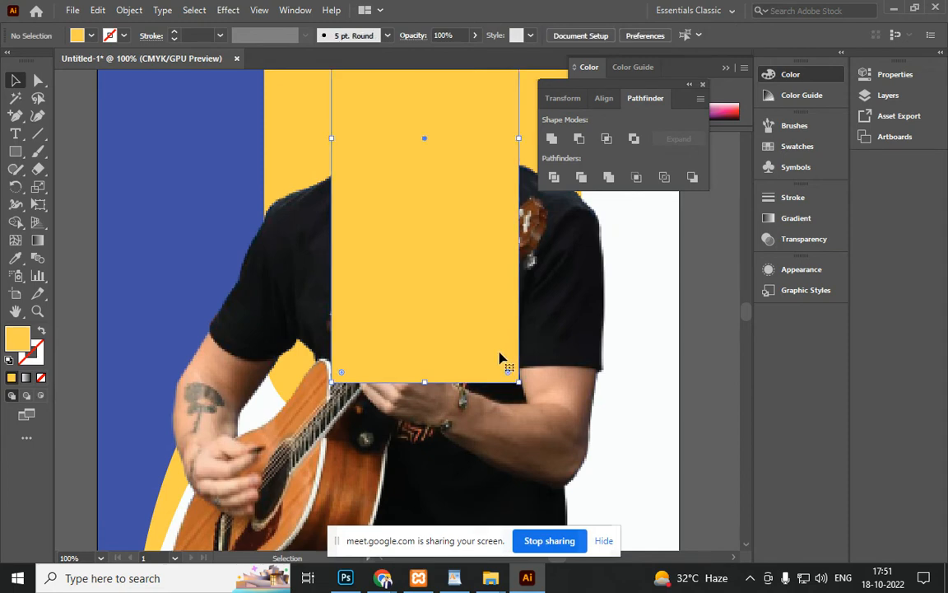
pyautogui.keyDown('shift'); pyautogui.click(525, 492); pyautogui.keyUp('shift')
pyautogui.hotkey('ctrl', '7')
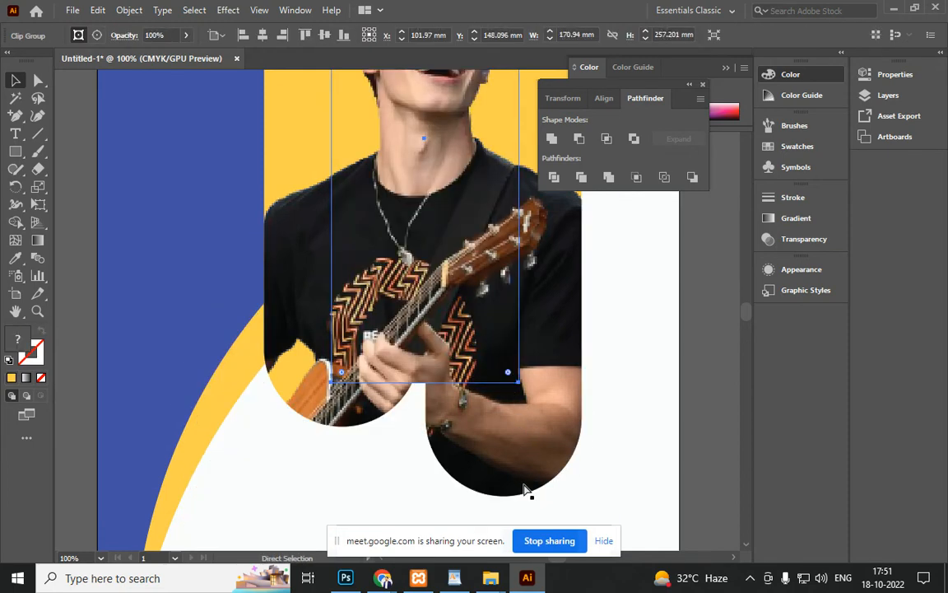
pyautogui.scroll(-3, 525, 492)
pyautogui.click(601, 464)
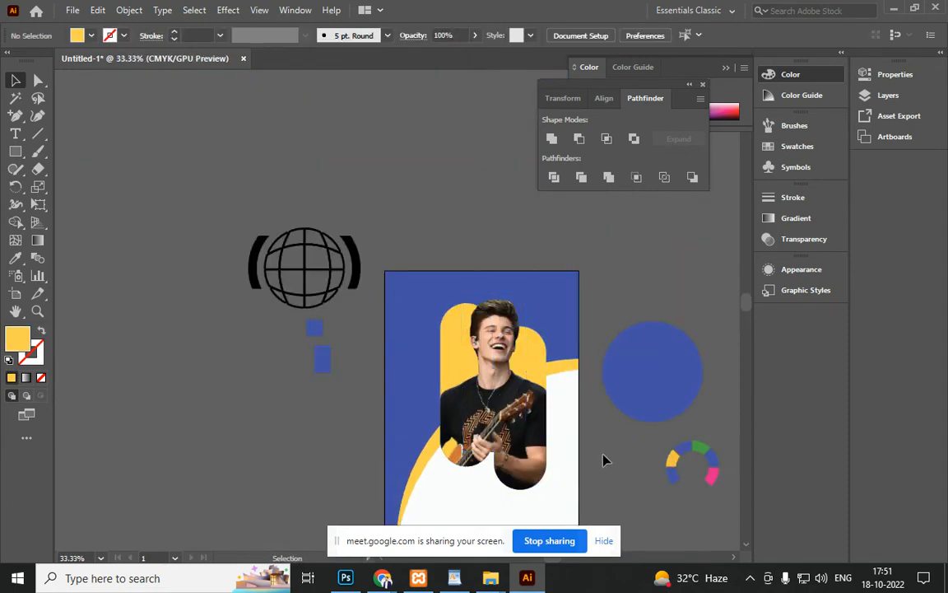
pyautogui.moveTo(599, 438); pyautogui.dragTo(556, 394)
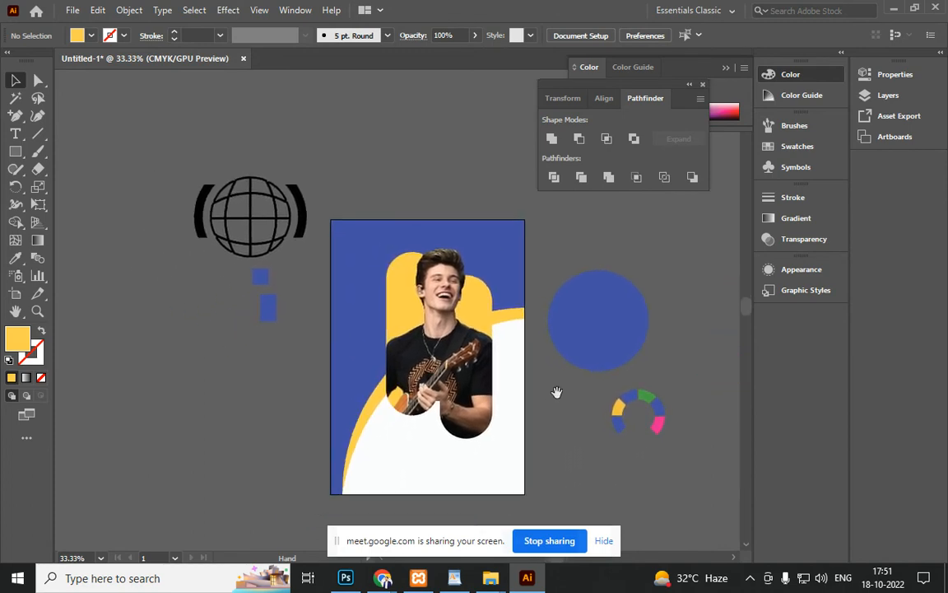
pyautogui.scroll(3, 510, 459)
pyautogui.scroll(-3, 512, 461)
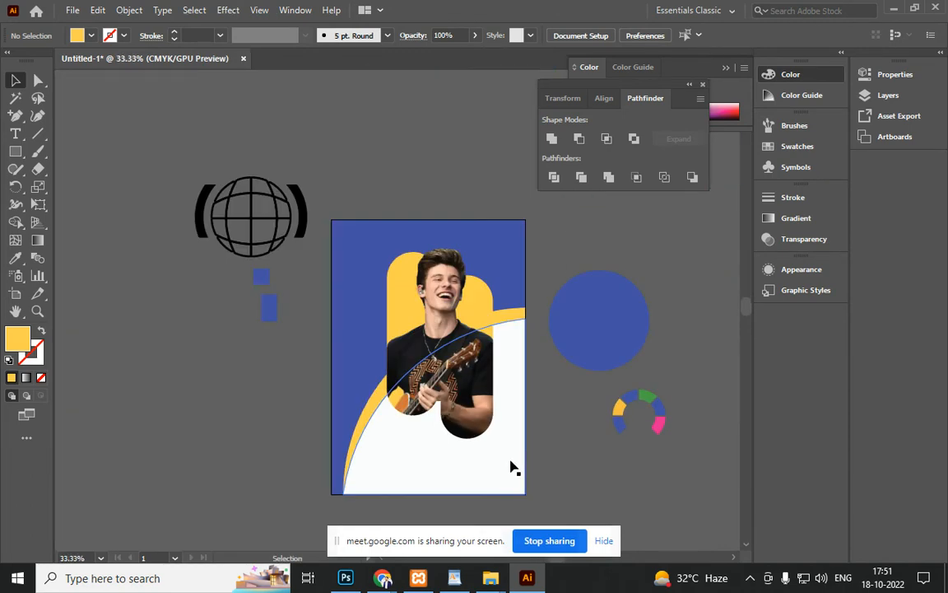
# Draw a wide yellow rectangle on the empty canvas beside the flyer and a large circle overlapping the rectangle's left half
pyautogui.scroll(-4, 567, 412)
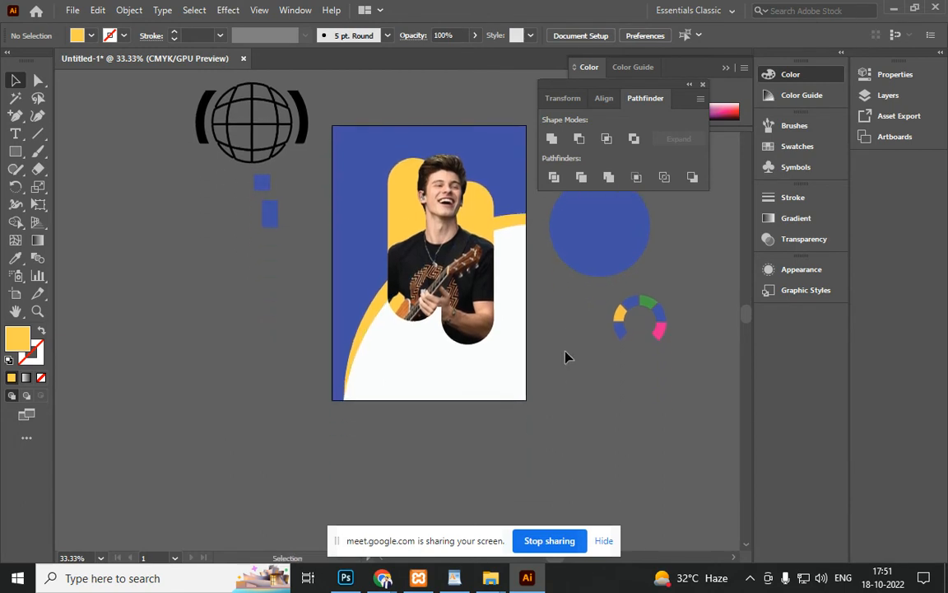
pyautogui.moveTo(296, 345); pyautogui.dragTo(514, 414)
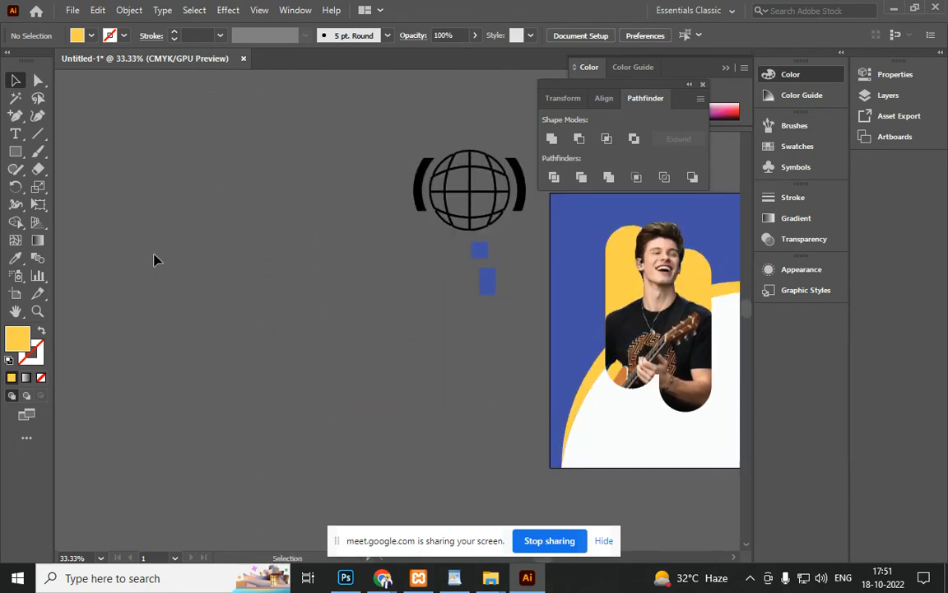
pyautogui.click(14, 151)
pyautogui.moveTo(263, 330); pyautogui.dragTo(517, 404)
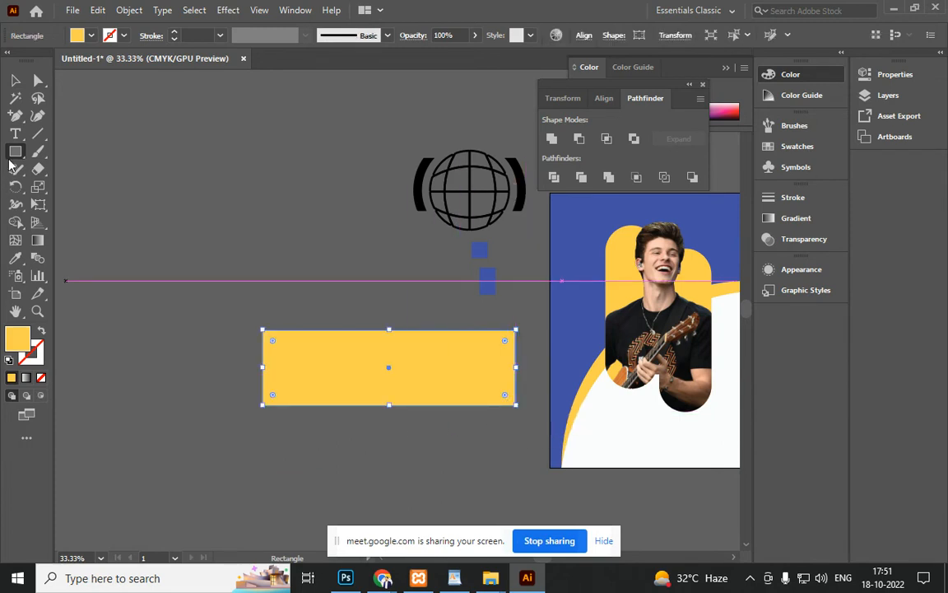
pyautogui.press('l')
pyautogui.moveTo(228, 359); pyautogui.dragTo(398, 470)
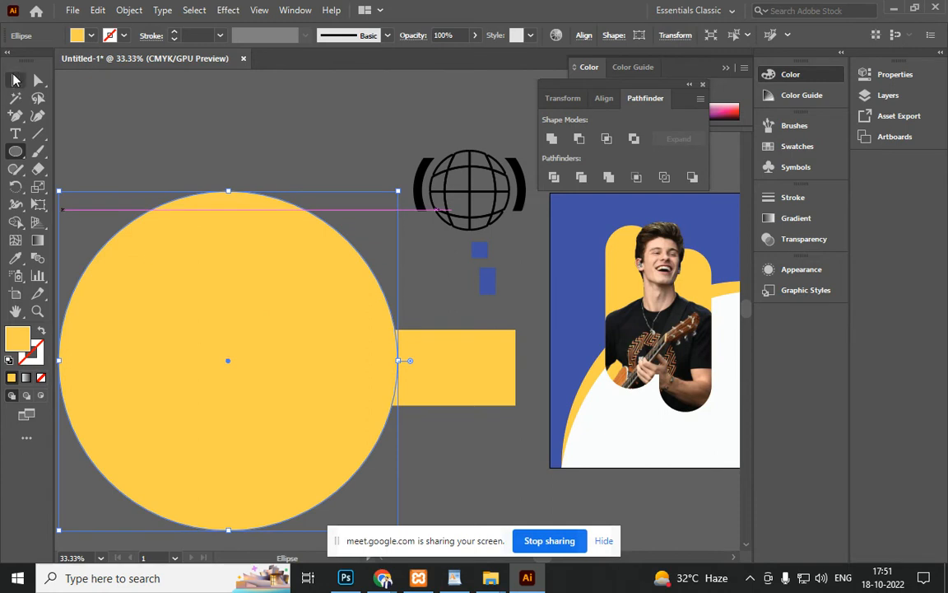
# Divide the circle and rectangle along their overlap, ungroup the result, and delete the circle's part outside the rectangle
pyautogui.click(15, 79)
pyautogui.keyDown('shift'); pyautogui.click(415, 383); pyautogui.keyUp('shift')
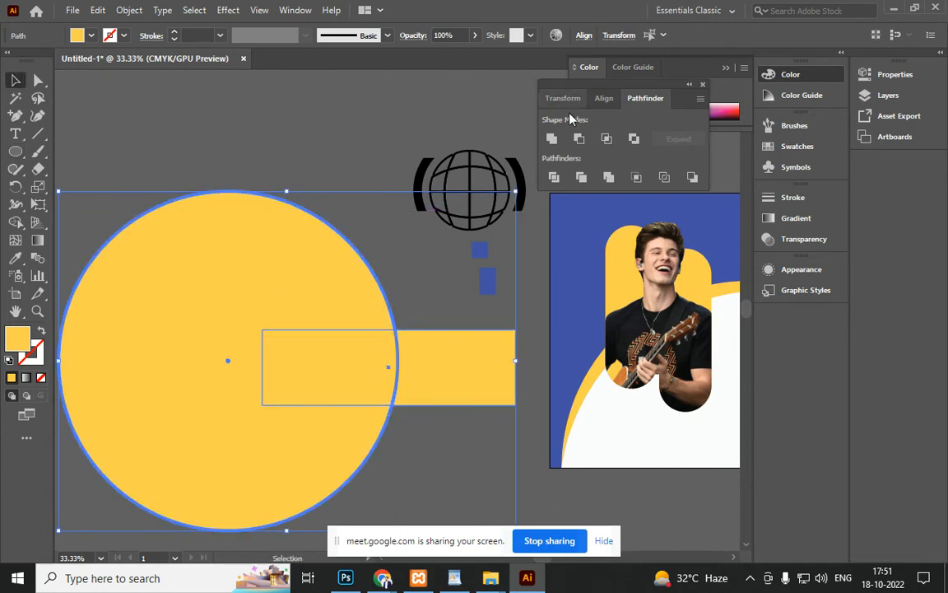
pyautogui.click(552, 179)
pyautogui.rightClick(248, 291)
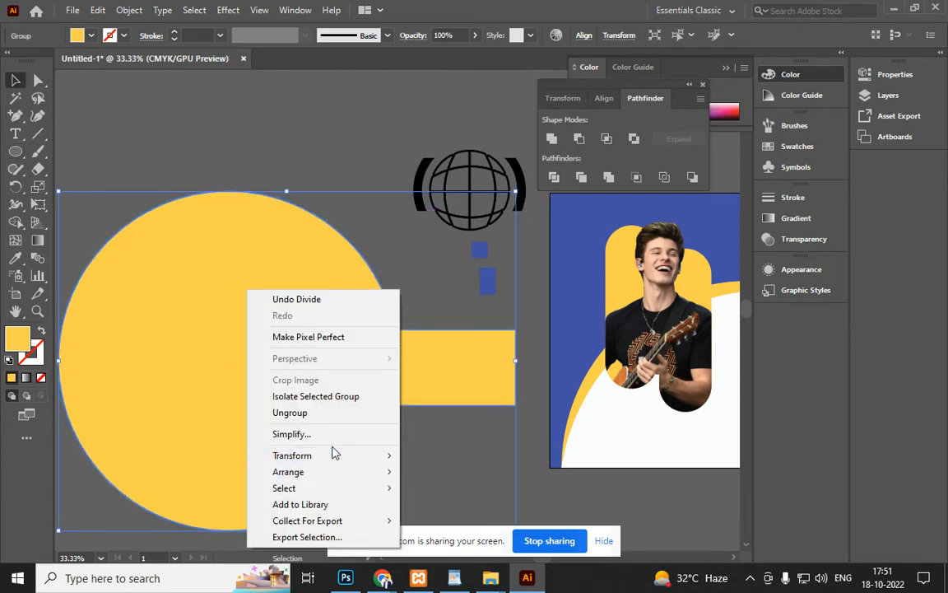
pyautogui.click(334, 413)
pyautogui.click(394, 309)
pyautogui.click(330, 312)
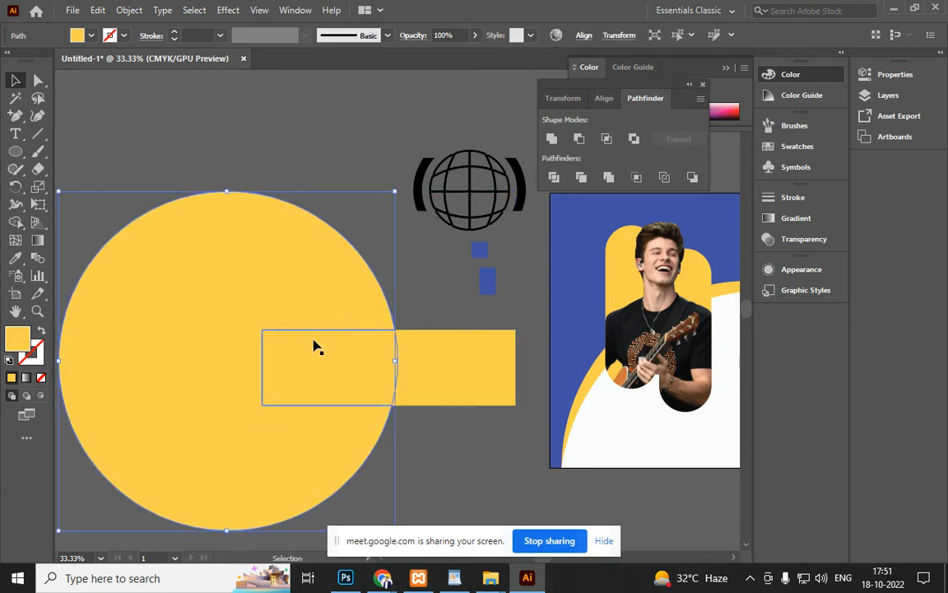
pyautogui.press('Delete')
# Recolour the rectangle's left piece with the blue sampled from the flyer background
pyautogui.click(330, 370)
pyautogui.press('i')
pyautogui.click(582, 286)
pyautogui.click(15, 80)
pyautogui.click(209, 310)
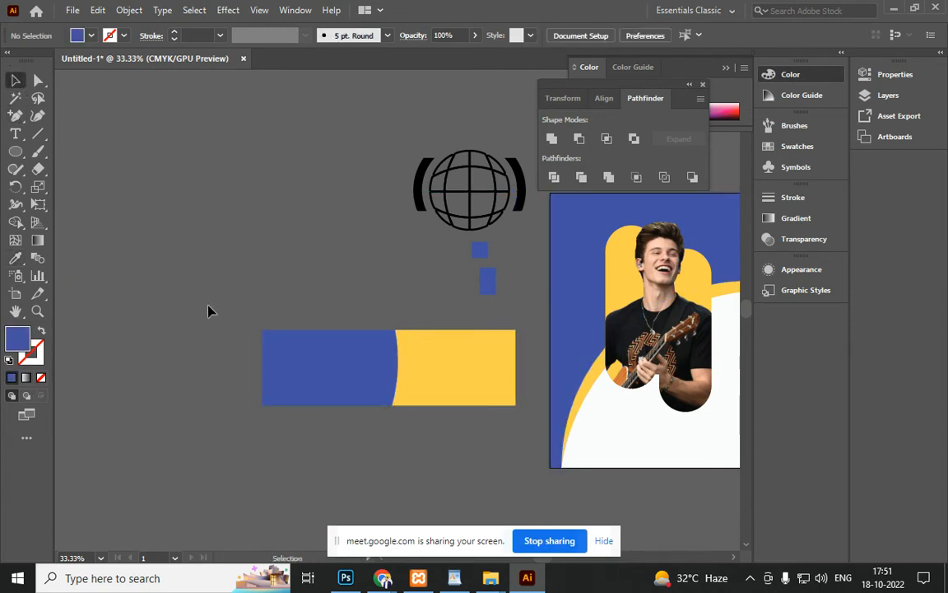
# Try to round the corners of the blue and yellow pieces together
pyautogui.click(426, 405)
pyautogui.keyDown('shift'); pyautogui.click(322, 382); pyautogui.keyUp('shift')
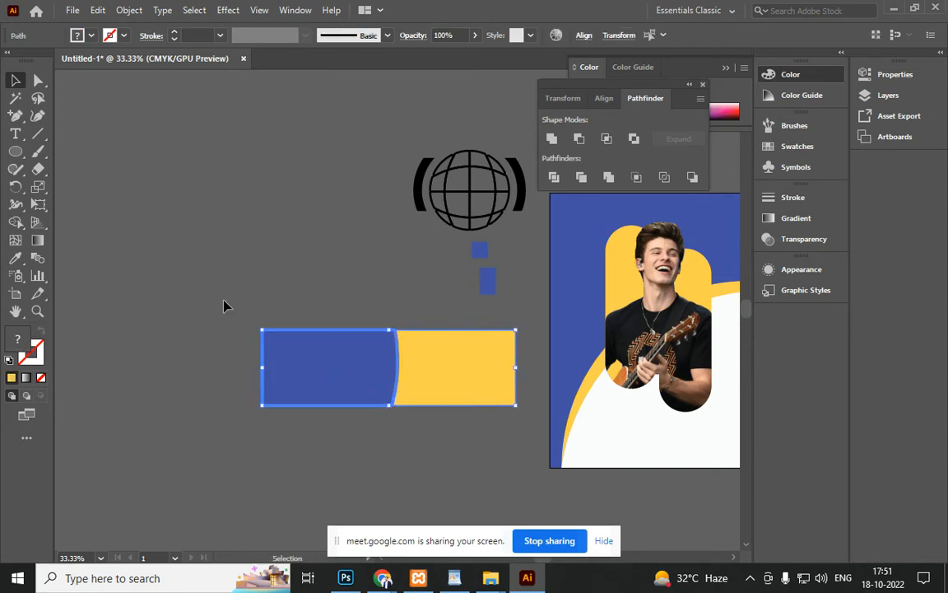
pyautogui.click(38, 80)
pyautogui.moveTo(276, 344); pyautogui.dragTo(297, 372)
pyautogui.hotkey('ctrl', 'z')
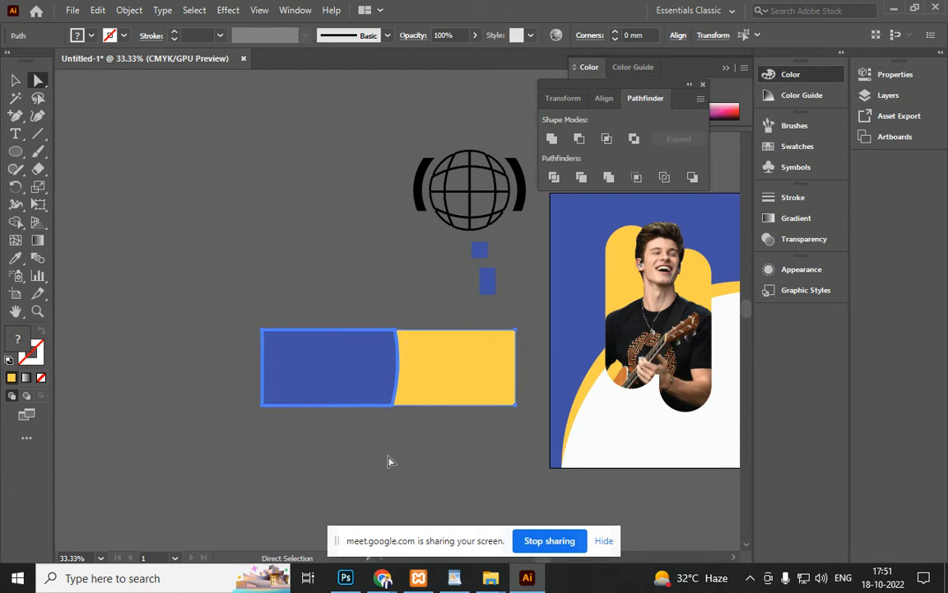
# Round the outer left corners of the blue piece and the outer right corners of the yellow piece, keeping the curved seam
pyautogui.click(390, 460)
pyautogui.click(277, 353)
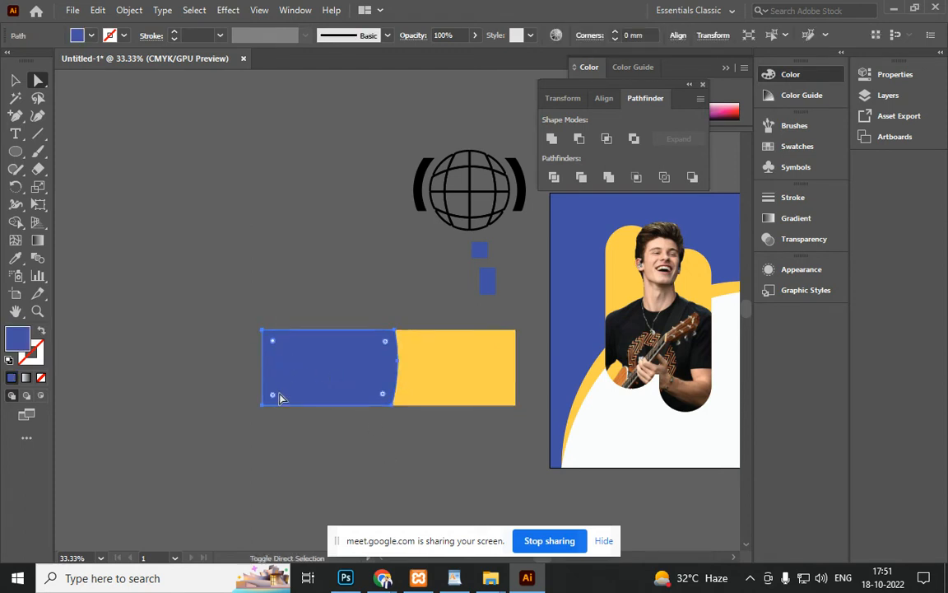
pyautogui.moveTo(279, 401); pyautogui.dragTo(318, 403)
pyautogui.click(498, 344)
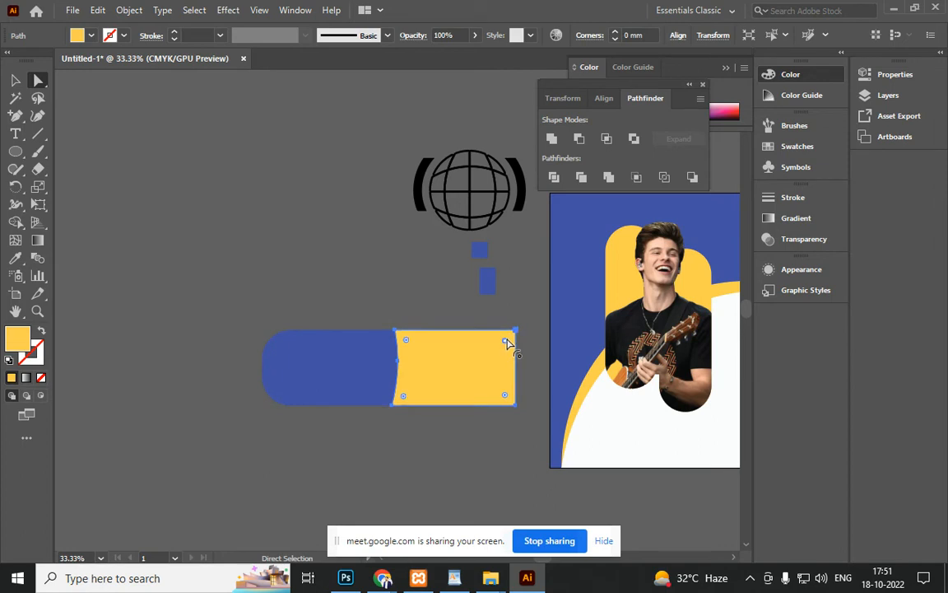
pyautogui.moveTo(504, 396); pyautogui.dragTo(487, 393)
pyautogui.click(424, 446)
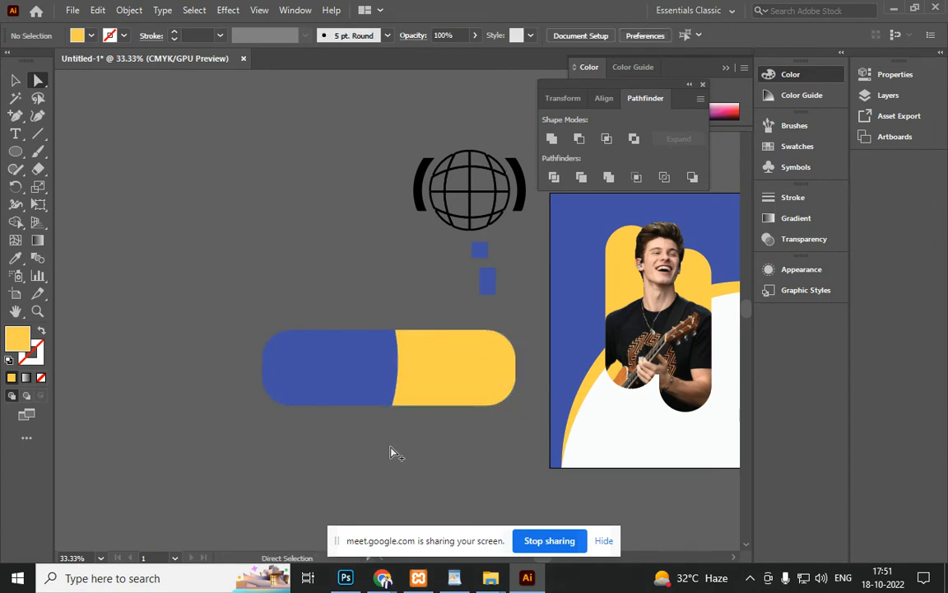
# Delete the blue and yellow rounded bar beside the flyer
pyautogui.scroll(-3, 392, 449)
pyautogui.scroll(2, 391, 449)
pyautogui.click(15, 80)
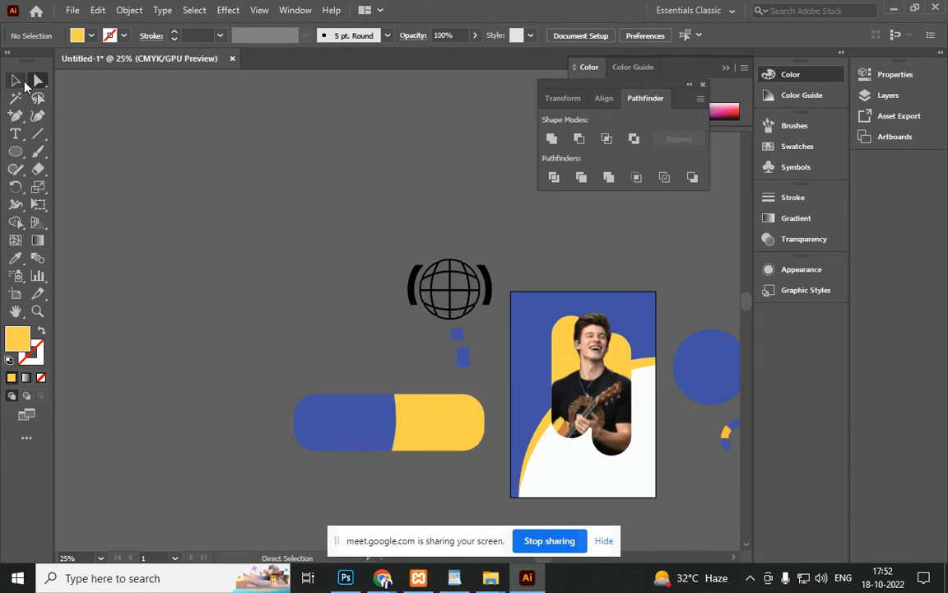
pyautogui.moveTo(441, 442); pyautogui.dragTo(279, 275)
pyautogui.press('Delete')
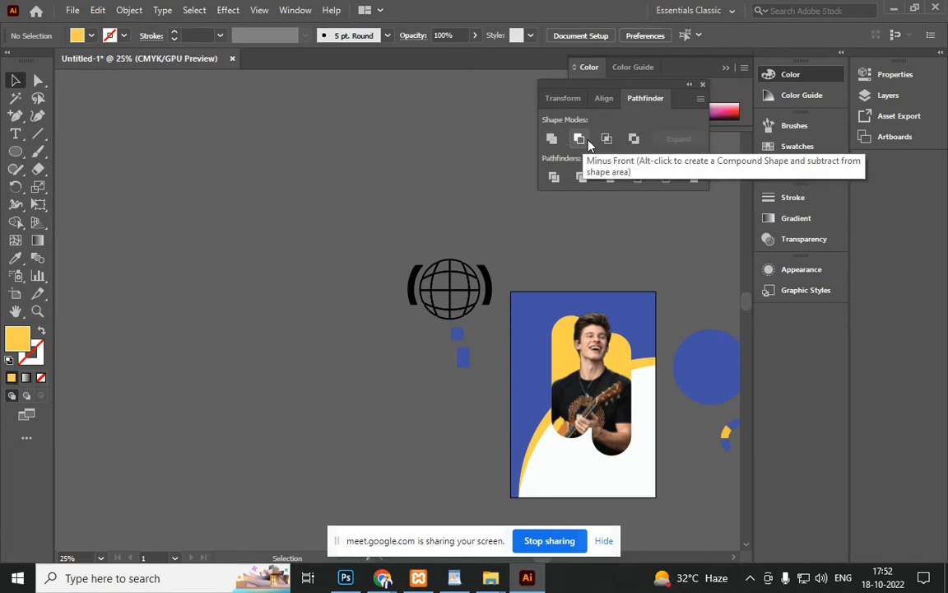
# Draw a vertical and a horizontal bar crossing as a plus sign, and fill the horizontal bar with the flyer's blue
pyautogui.click(15, 152)
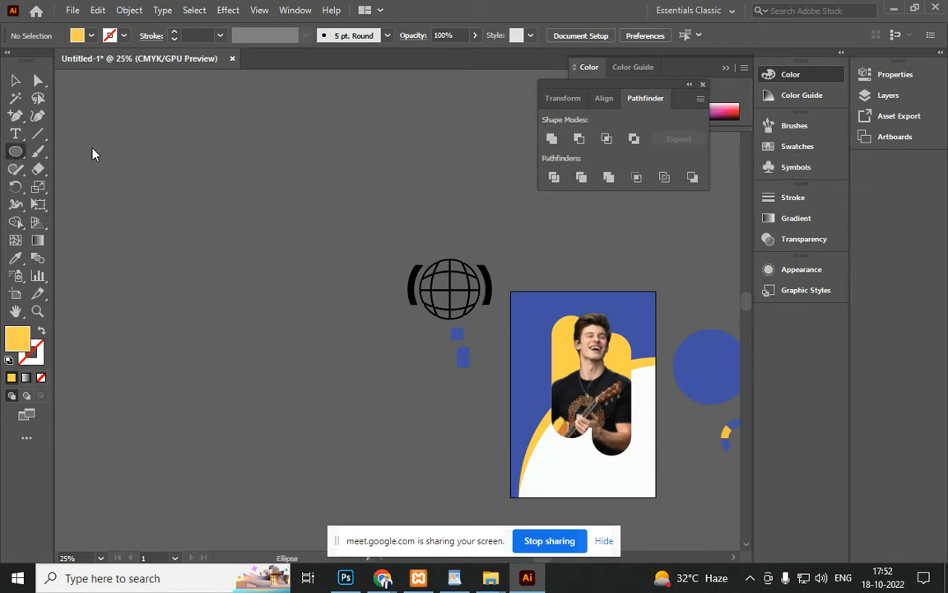
pyautogui.press('m')
pyautogui.moveTo(236, 306); pyautogui.dragTo(282, 497)
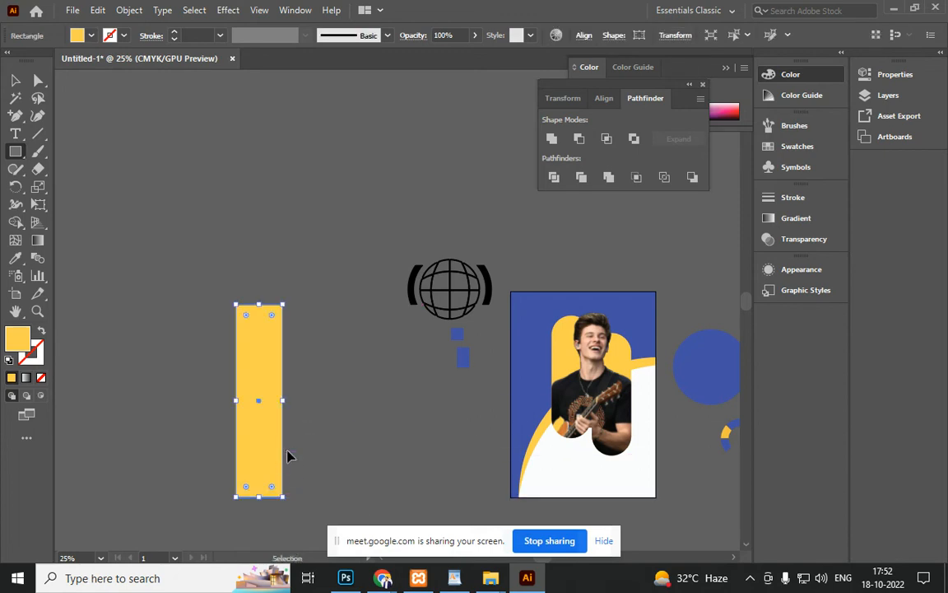
pyautogui.moveTo(163, 377)
pyautogui.mouseDown()
pyautogui.moveTo(353, 434)
pyautogui.moveTo(355, 424)
pyautogui.mouseUp()
pyautogui.press('i')
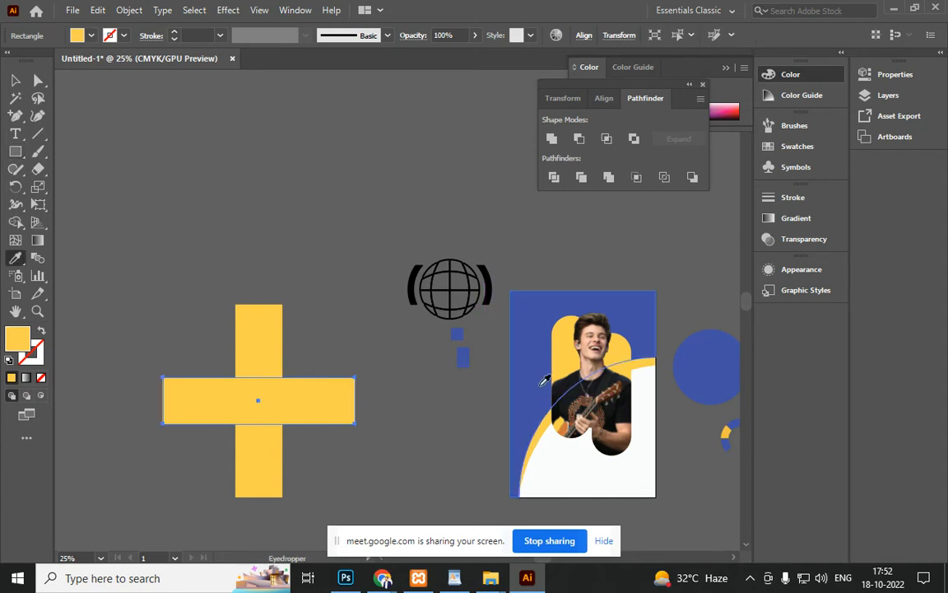
pyautogui.click(534, 380)
# Unite the two crossing bars into one blue plus shape and move it higher on the canvas
pyautogui.click(15, 80)
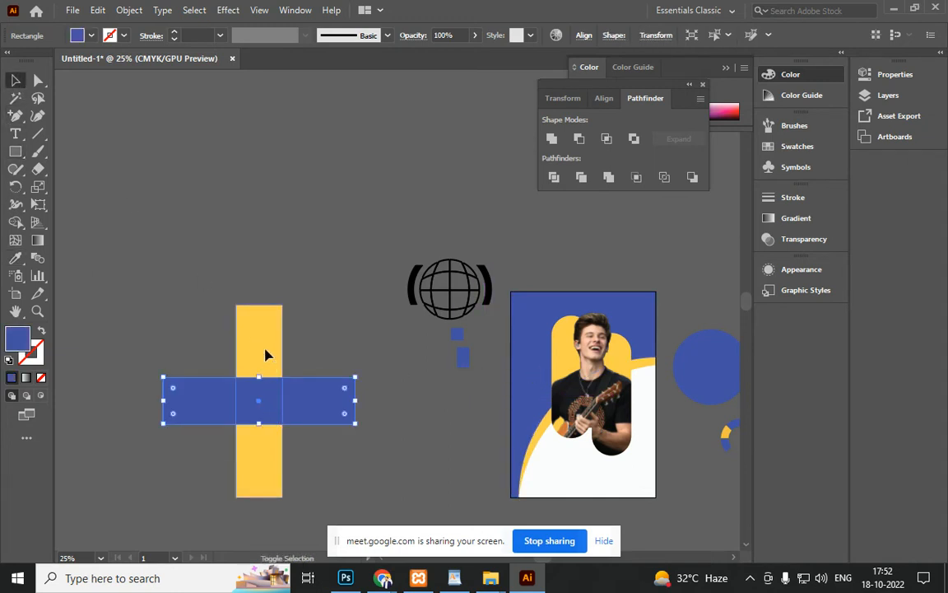
pyautogui.keyDown('shift'); pyautogui.click(262, 348); pyautogui.keyUp('shift')
pyautogui.click(550, 140)
pyautogui.moveTo(326, 399); pyautogui.dragTo(325, 330)
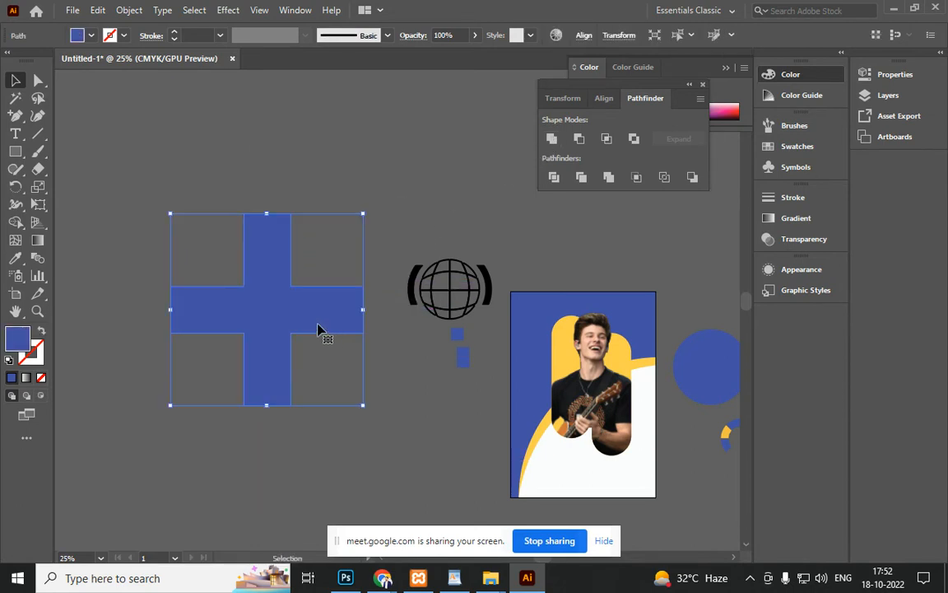
# Round all corners of the plus shape to about 33.7 mm and reposition it in the open area left of the globe
pyautogui.click(38, 79)
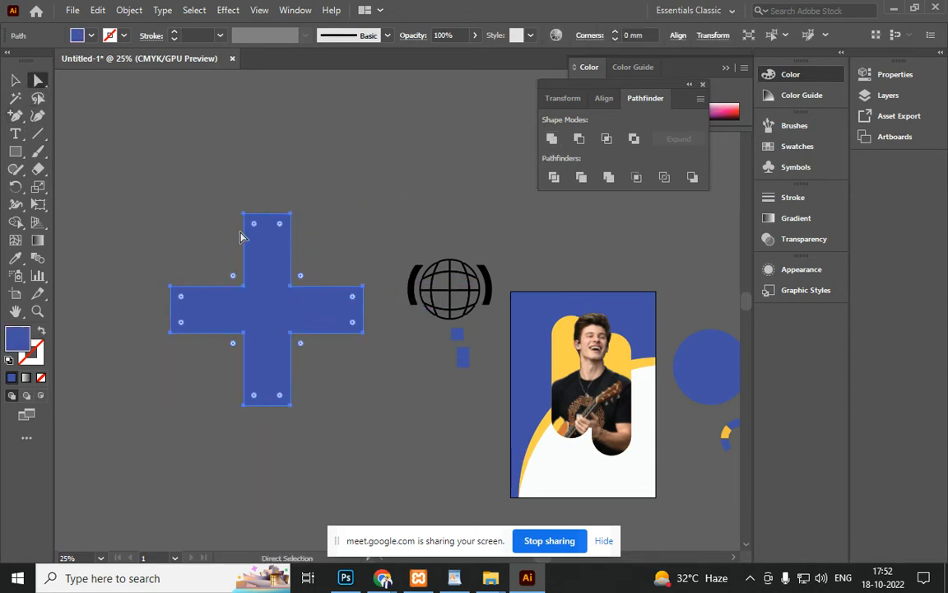
pyautogui.moveTo(254, 231); pyautogui.dragTo(256, 300)
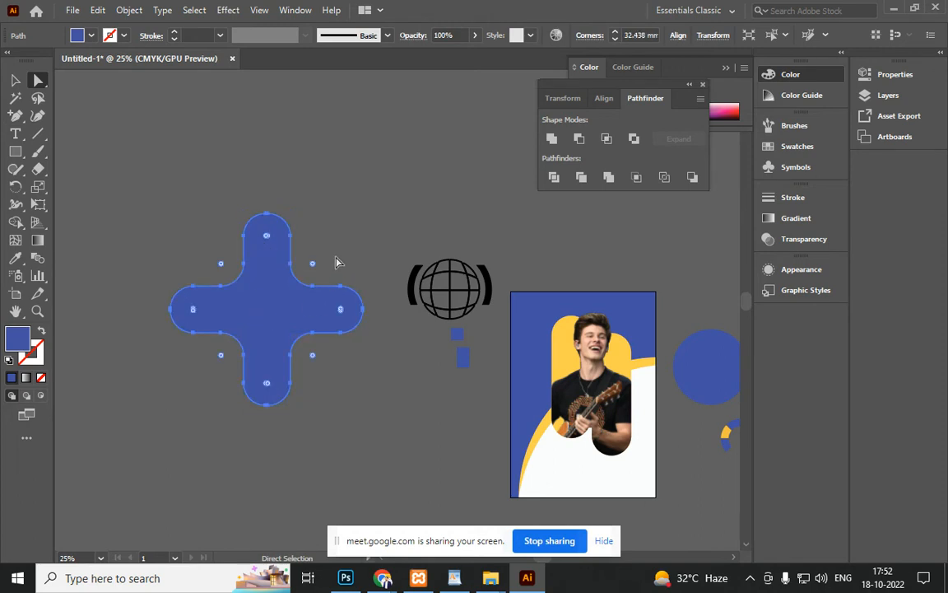
pyautogui.click(336, 262)
pyautogui.click(15, 79)
pyautogui.moveTo(248, 322); pyautogui.dragTo(290, 389)
pyautogui.click(39, 80)
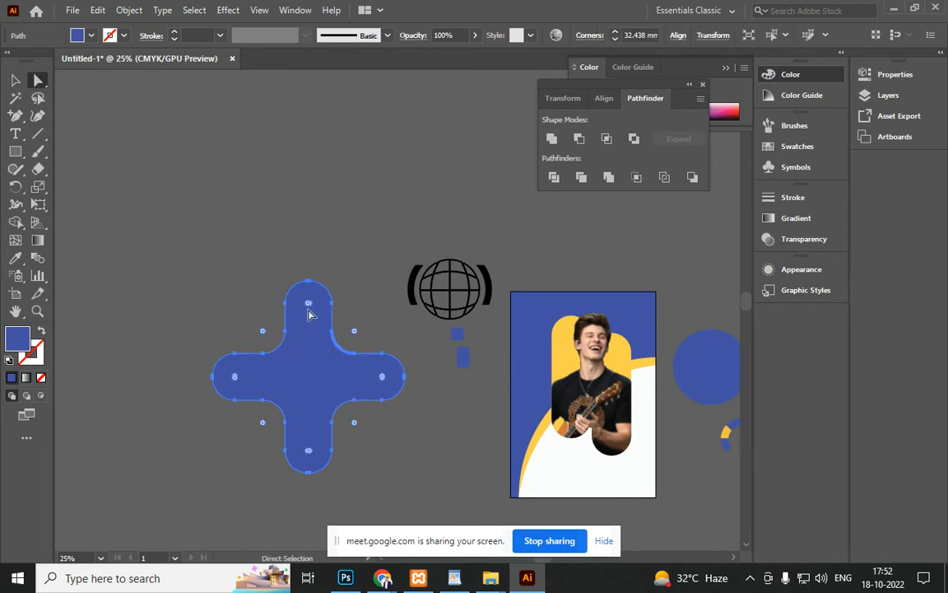
pyautogui.moveTo(309, 304); pyautogui.dragTo(318, 354)
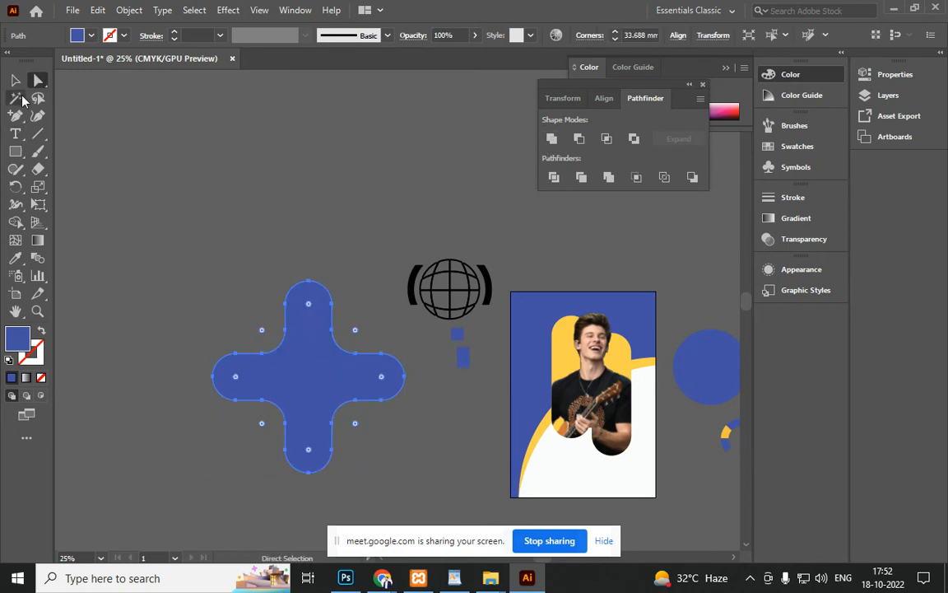
pyautogui.click(15, 80)
pyautogui.click(141, 325)
pyautogui.moveTo(307, 404); pyautogui.dragTo(235, 329)
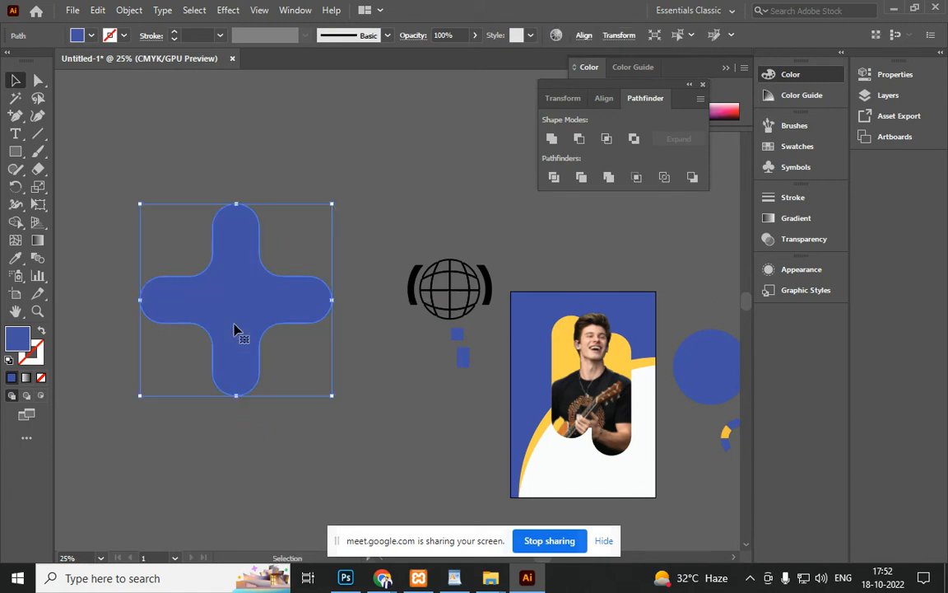
# Draw a circle over the plus shape's upper-right inner corner, divide the two shapes, and ungroup the pieces
pyautogui.click(15, 151)
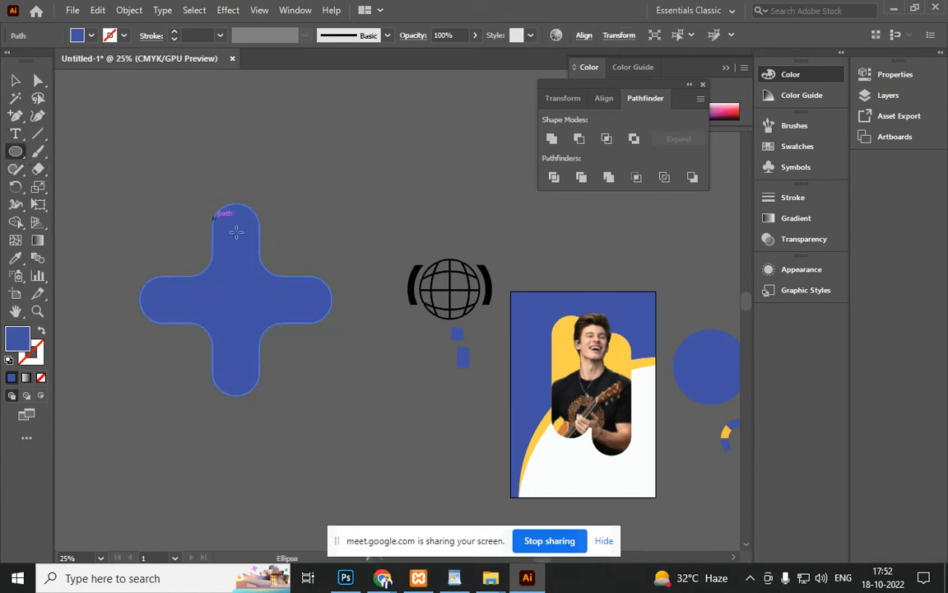
pyautogui.moveTo(277, 265); pyautogui.dragTo(308, 299)
pyautogui.click(15, 80)
pyautogui.keyDown('shift'); pyautogui.click(239, 331); pyautogui.keyUp('shift')
pyautogui.click(550, 178)
pyautogui.rightClick(255, 278)
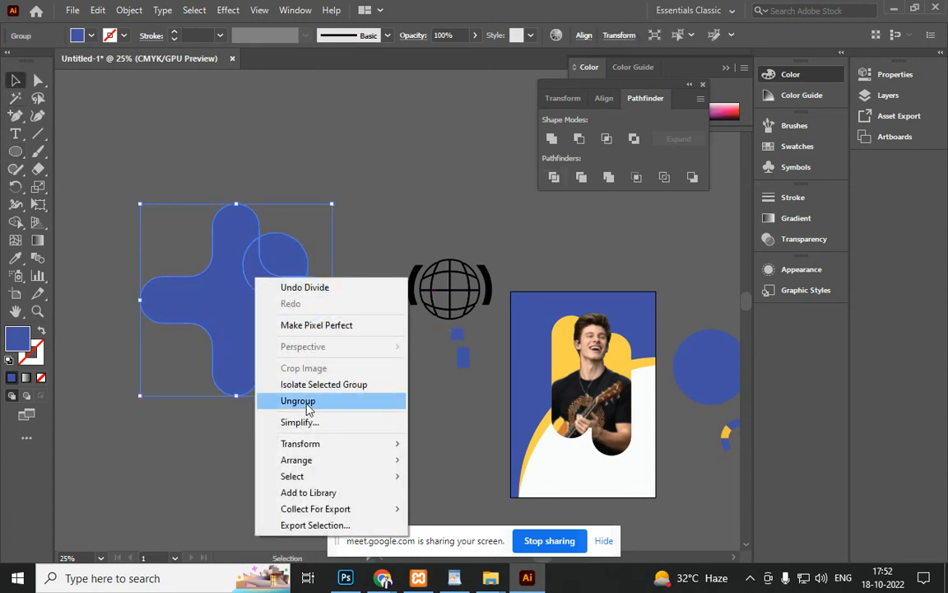
pyautogui.click(298, 401)
# Unite the divided pieces inside the circle into a single circle
pyautogui.click(345, 430)
pyautogui.click(289, 277)
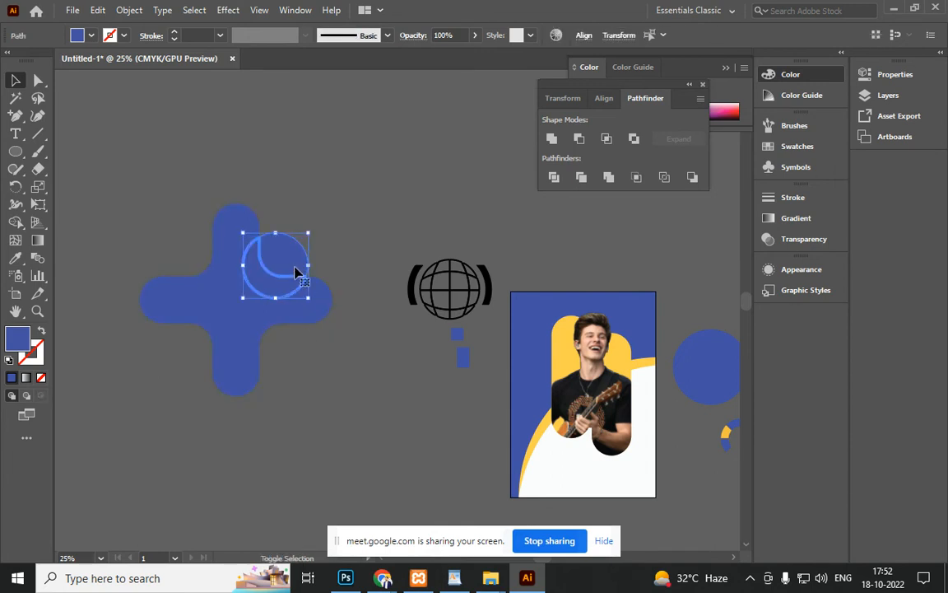
pyautogui.click(551, 140)
# Try shrinking the united circle about its centre and recolouring it with the Eyedropper
pyautogui.moveTo(309, 233); pyautogui.dragTo(306, 242)
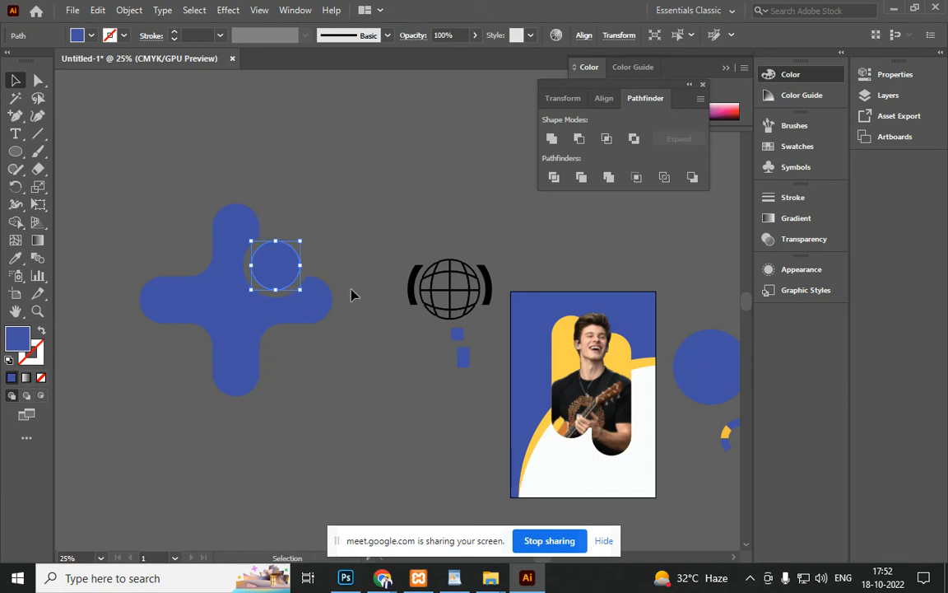
pyautogui.press('i')
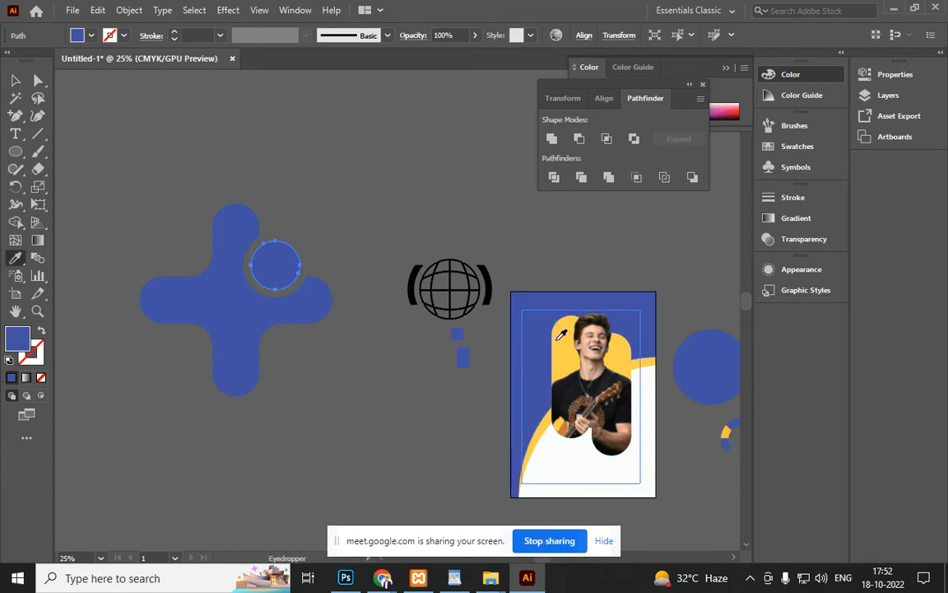
pyautogui.click(568, 328)
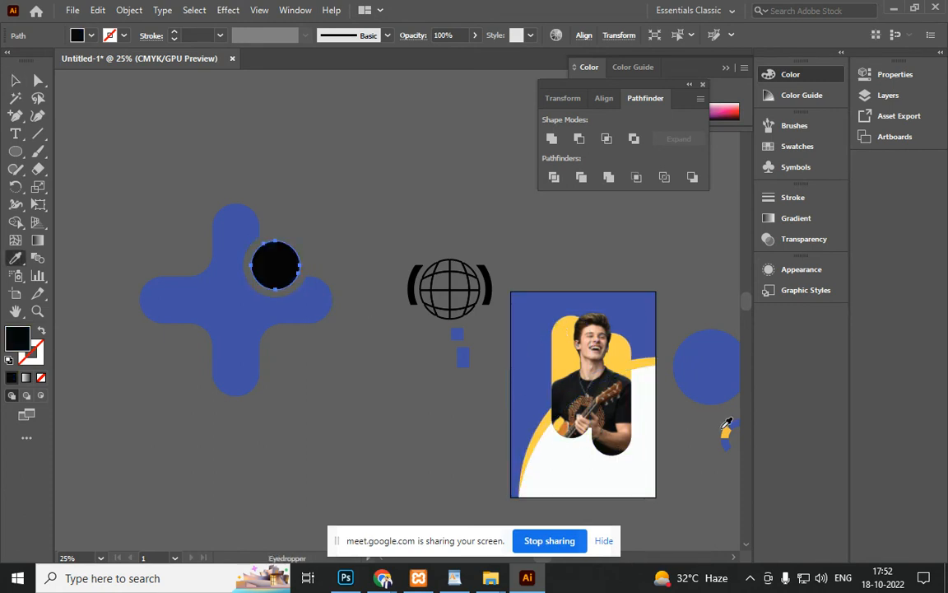
pyautogui.click(726, 434)
pyautogui.click(15, 80)
pyautogui.hotkey('ctrl', 'z')
pyautogui.hotkey('ctrl', 'z')
pyautogui.hotkey('ctrl', 'z')
# Place a smaller, centred copy of the circle in front of it and fill the copy with yellow sampled from the segmented ring
pyautogui.click(336, 252)
pyautogui.click(290, 275)
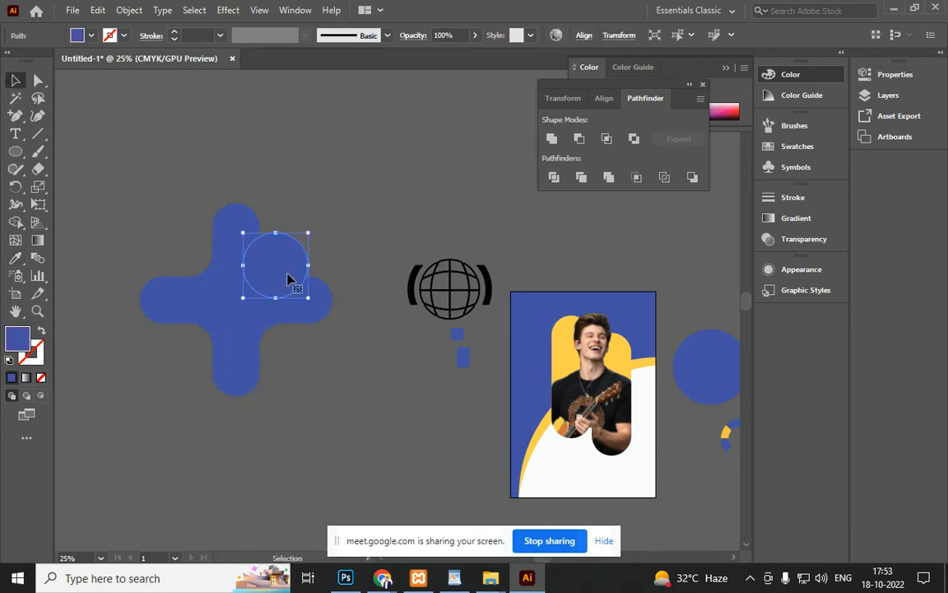
pyautogui.moveTo(308, 234); pyautogui.dragTo(311, 245)
pyautogui.press('i')
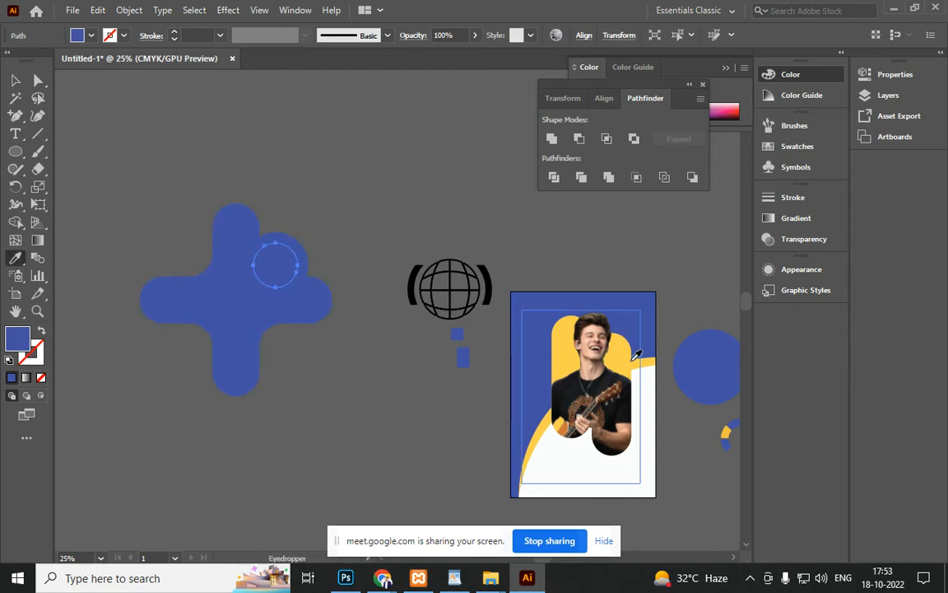
pyautogui.click(725, 431)
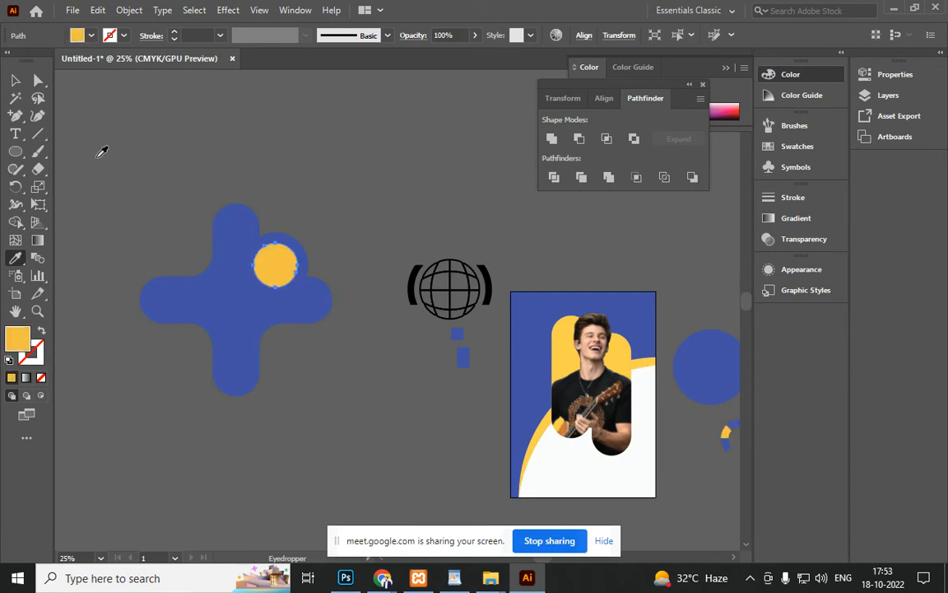
pyautogui.click(15, 80)
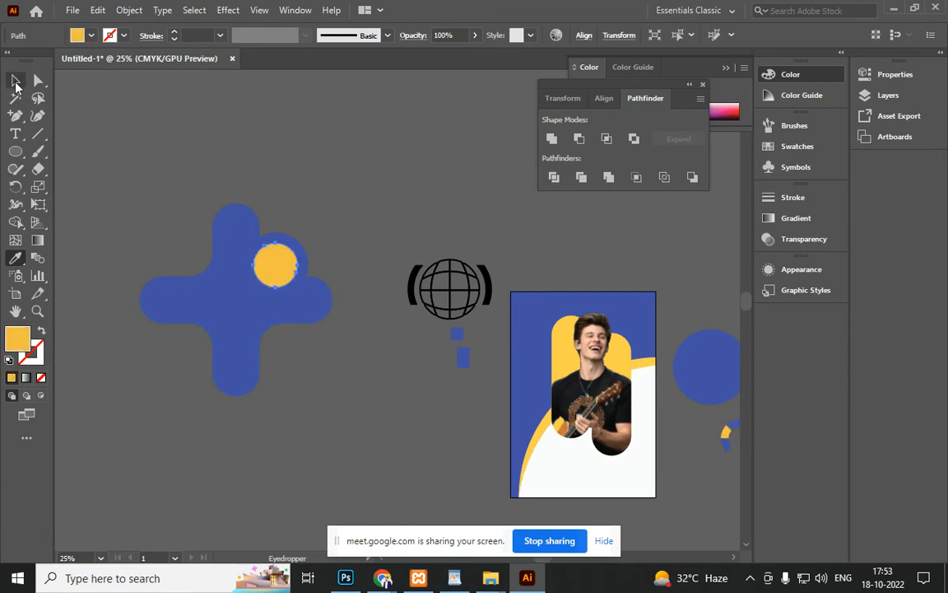
# Place a copy of the blue circle over the plus shape's upper-left inner corner
pyautogui.click(282, 243)
pyautogui.moveTo(282, 243); pyautogui.dragTo(193, 245)
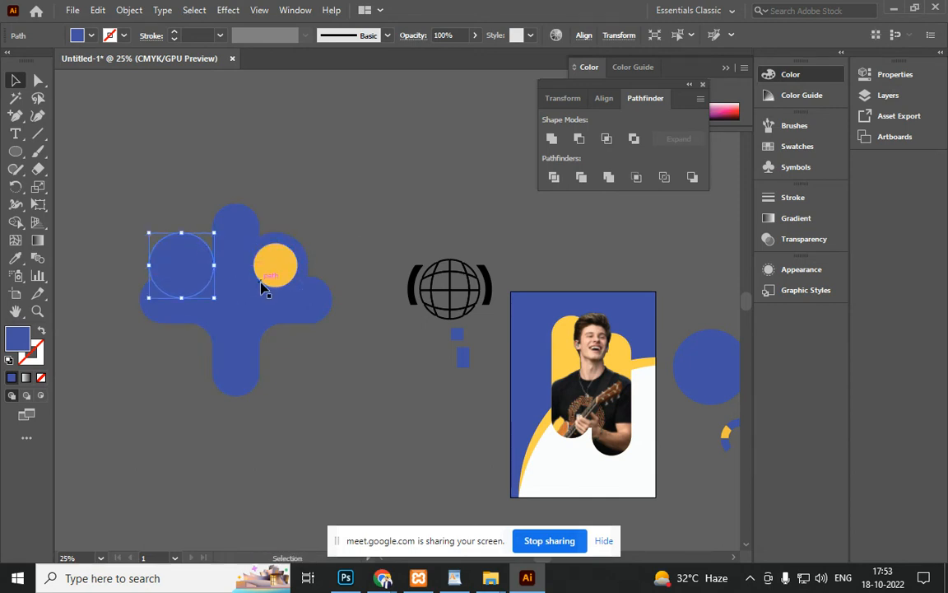
pyautogui.moveTo(199, 291); pyautogui.dragTo(207, 294)
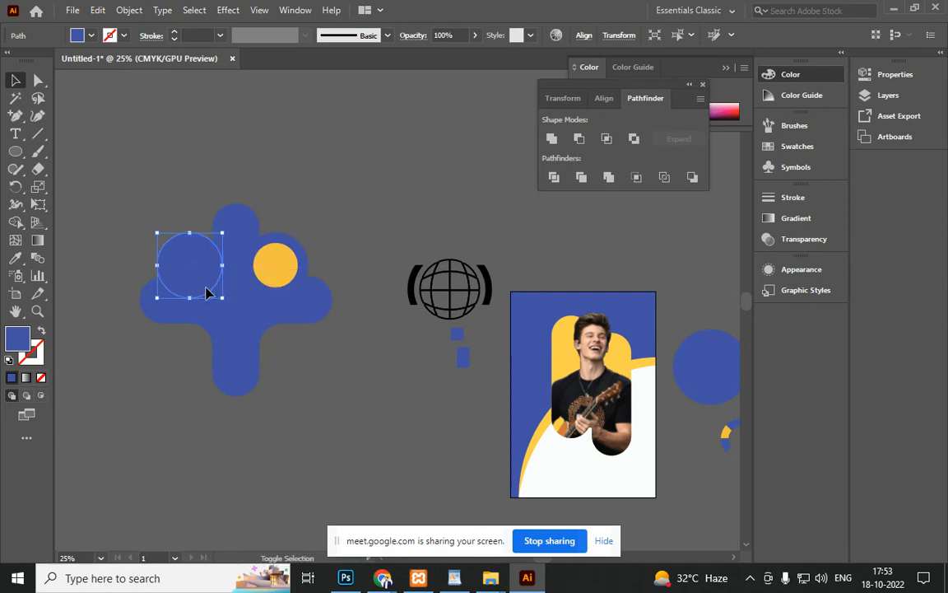
# Divide the copied circle and the plus shape along their overlaps, and ungroup the resulting pieces
pyautogui.keyDown('shift'); pyautogui.click(239, 237); pyautogui.keyUp('shift')
pyautogui.click(555, 178)
pyautogui.rightClick(172, 278)
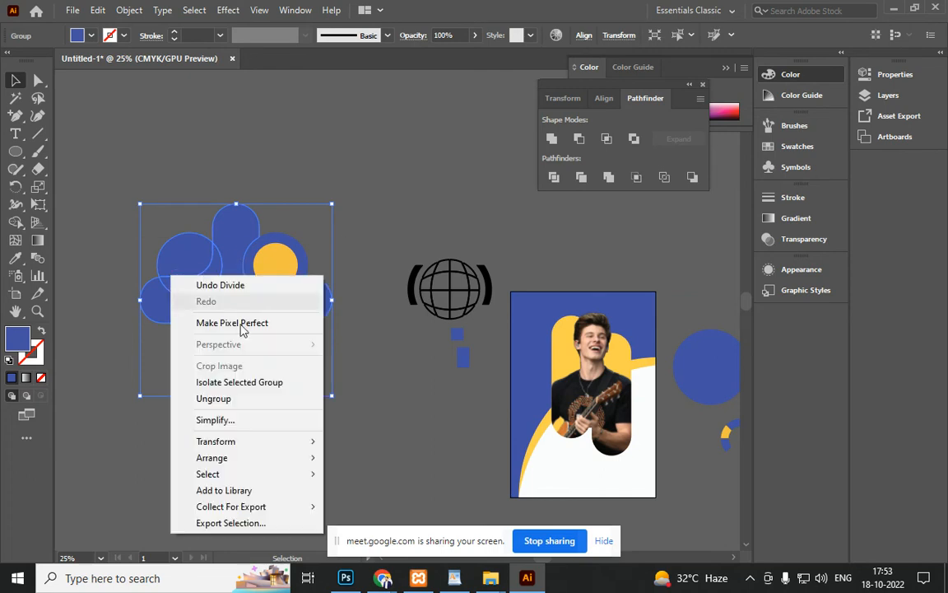
pyautogui.click(213, 399)
pyautogui.click(338, 379)
# Delete the divided pieces inside the left circle to cut a round notch into the plus shape
pyautogui.click(190, 258)
pyautogui.moveTo(190, 259); pyautogui.dragTo(193, 278)
pyautogui.press('Delete')
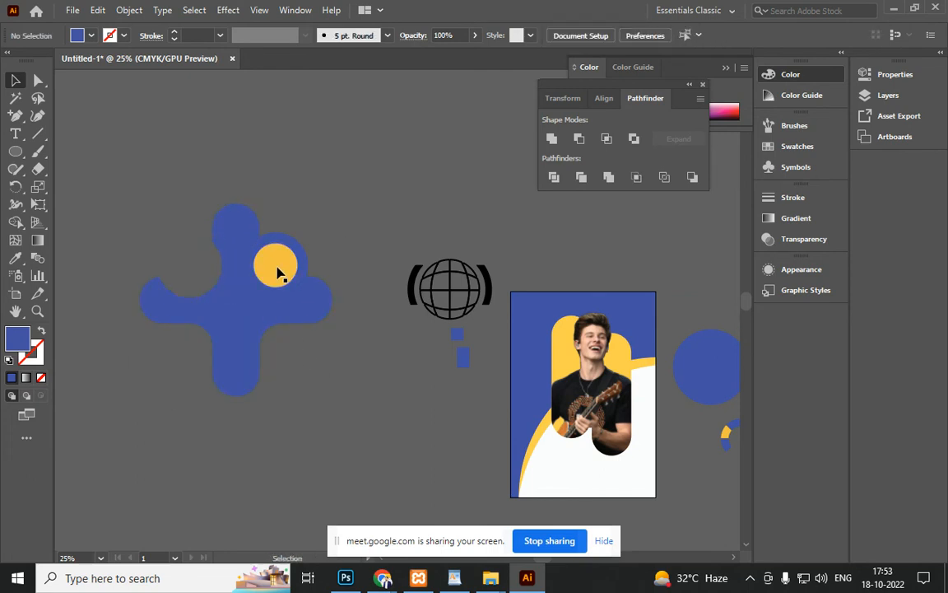
# Delete the blue circle behind the yellow one, and place a copy of the yellow circle in the left notch
pyautogui.click(298, 253)
pyautogui.press('Delete')
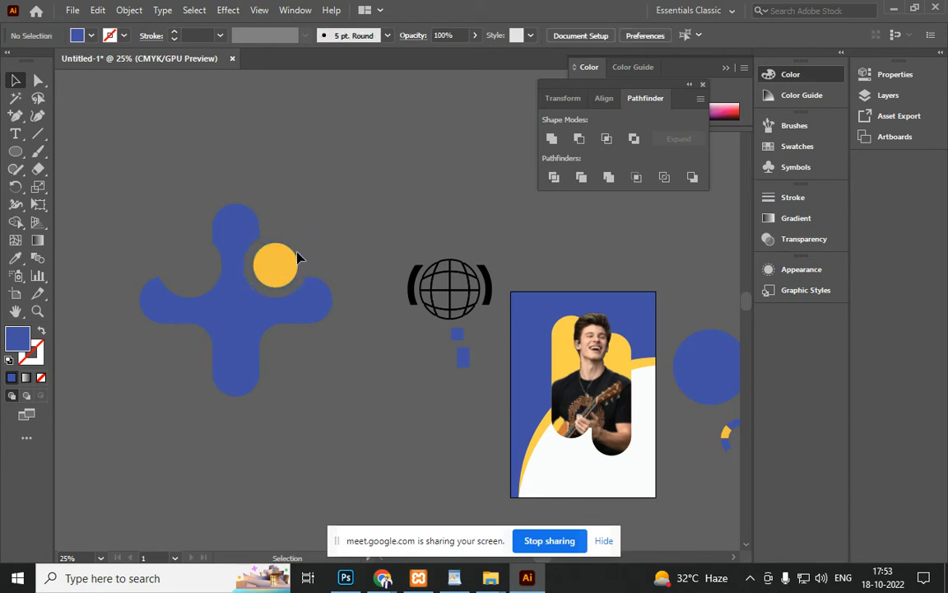
pyautogui.moveTo(275, 275); pyautogui.dragTo(197, 281)
pyautogui.click(185, 438)
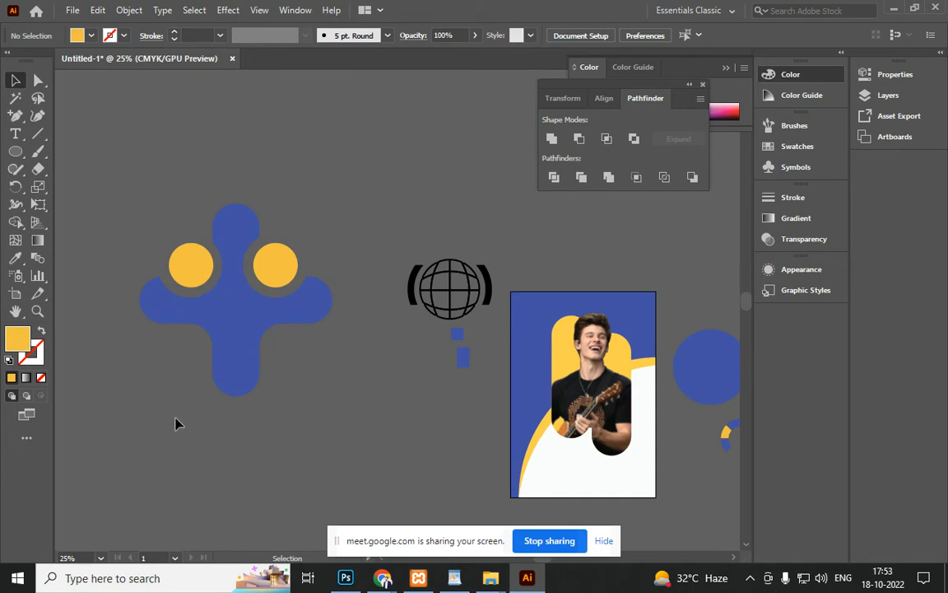
# Shrink the whole plus figure about its centre and reshape its lower corners, rounding the inner ones to about 39.9 mm
pyautogui.moveTo(336, 424); pyautogui.dragTo(290, 356)
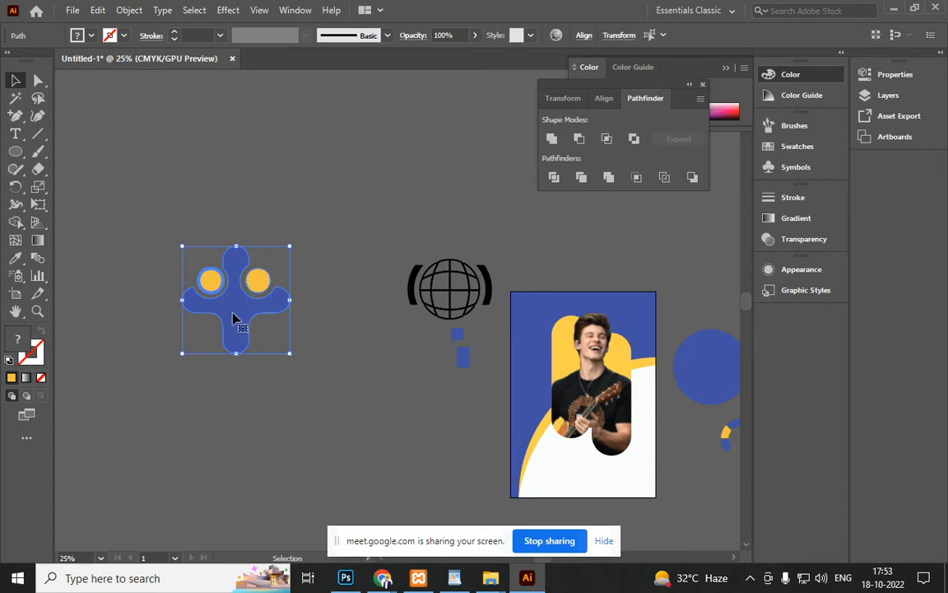
pyautogui.click(35, 87)
pyautogui.click(237, 343)
pyautogui.moveTo(238, 346); pyautogui.dragTo(242, 357)
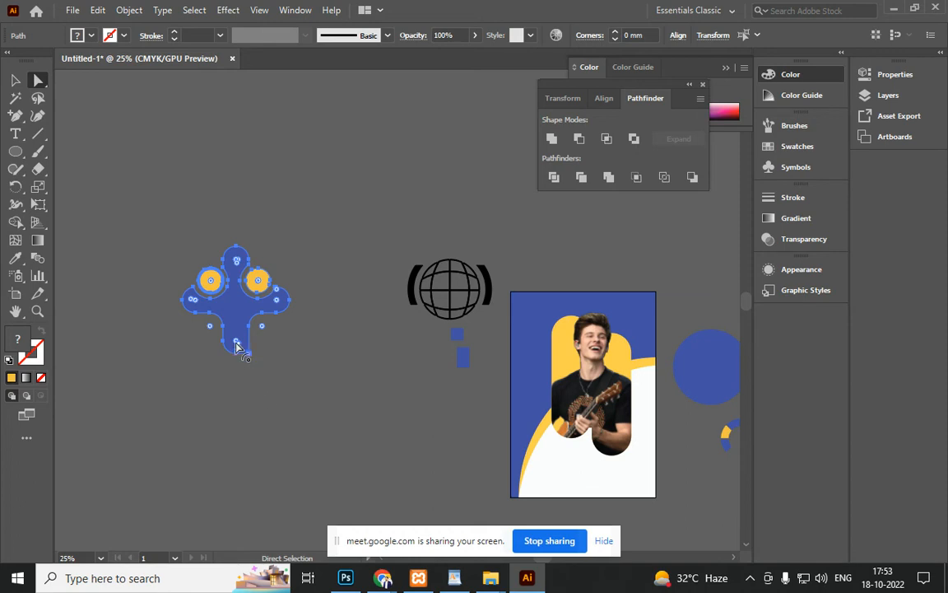
pyautogui.moveTo(209, 330); pyautogui.dragTo(211, 387)
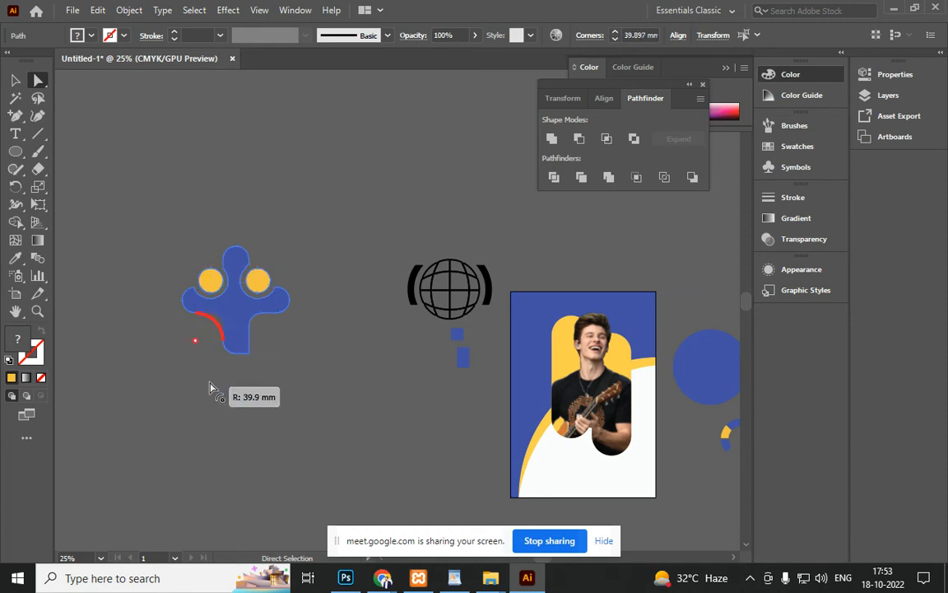
pyautogui.moveTo(264, 329); pyautogui.dragTo(290, 381)
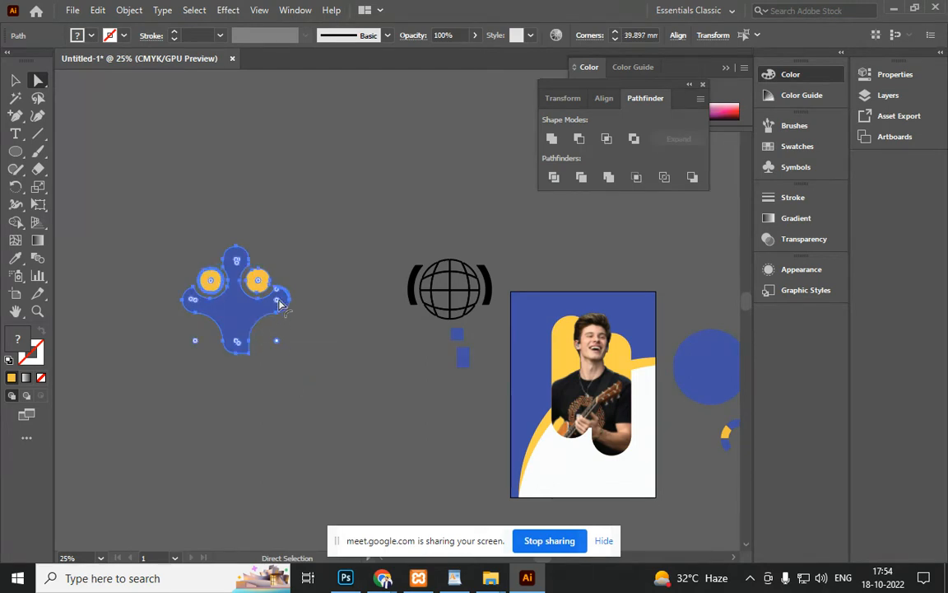
# Square off the ends of the plus shape's arms by adjusting their corner rounding
pyautogui.moveTo(278, 306); pyautogui.dragTo(324, 297)
pyautogui.click(192, 303)
pyautogui.moveTo(192, 303); pyautogui.dragTo(126, 312)
pyautogui.moveTo(192, 305); pyautogui.dragTo(280, 472)
pyautogui.moveTo(257, 282); pyautogui.dragTo(301, 347)
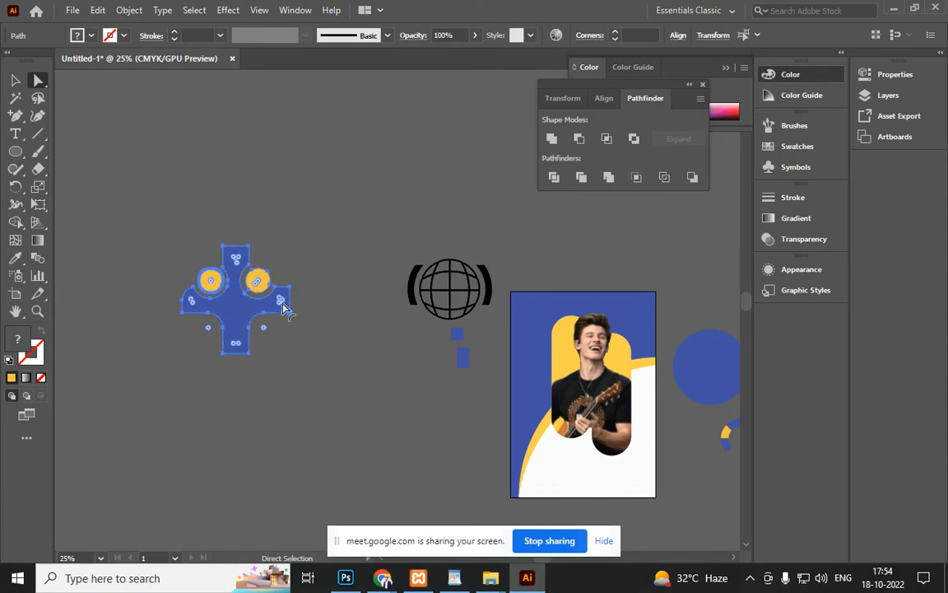
# Select the two bottom anchor points of the plus's stem and nudge them sideways and slightly down to slant the stem
pyautogui.click(303, 349)
pyautogui.click(258, 325)
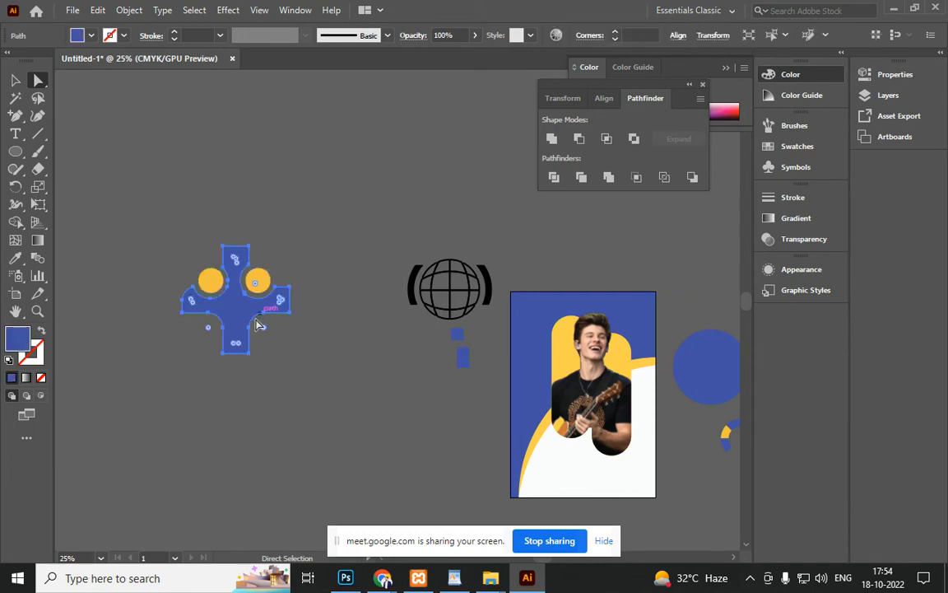
pyautogui.click(226, 355)
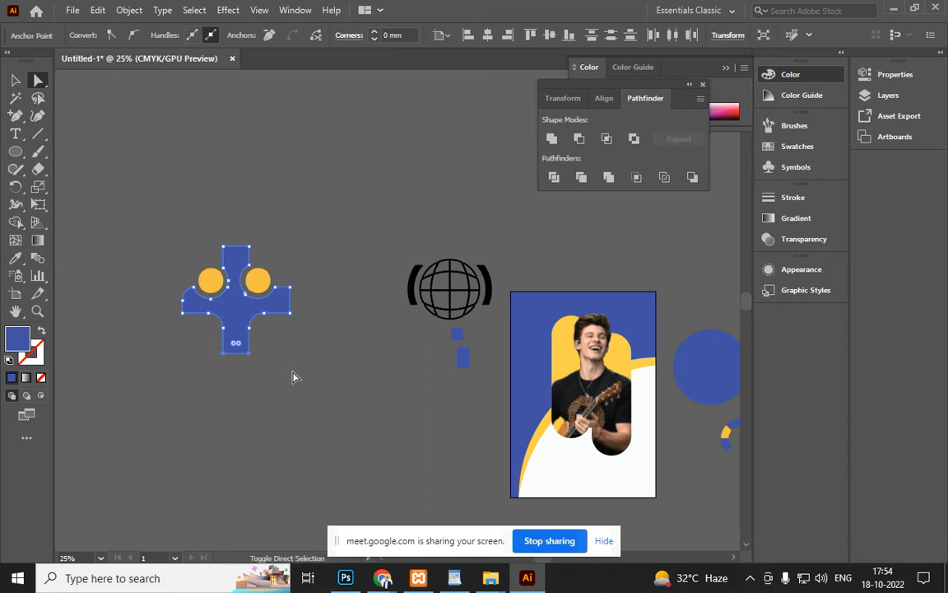
pyautogui.hotkey('shift', 'Left')
pyautogui.hotkey('shift', 'Left')
pyautogui.hotkey('shift', 'Left')
pyautogui.hotkey('shift', 'Left')
pyautogui.hotkey('shift', 'Left')
pyautogui.hotkey('shift', 'Left')
pyautogui.hotkey('shift', 'Left')
pyautogui.hotkey('shift', 'Left')
pyautogui.hotkey('shift', 'Left')
pyautogui.hotkey('shift', 'Left')
pyautogui.hotkey('shift', 'Down')
pyautogui.hotkey('shift', 'Right')
pyautogui.hotkey('shift', 'Right')
pyautogui.hotkey('shift', 'Right')
pyautogui.hotkey('shift', 'Right')
pyautogui.hotkey('shift', 'Right')
pyautogui.hotkey('shift', 'Right')
pyautogui.hotkey('shift', 'Right')
pyautogui.hotkey('shift', 'Right')
pyautogui.hotkey('shift', 'Right')
pyautogui.hotkey('shift', 'Right')
pyautogui.hotkey('shift', 'Right')
pyautogui.hotkey('shift', 'Right')
pyautogui.hotkey('shift', 'Right')
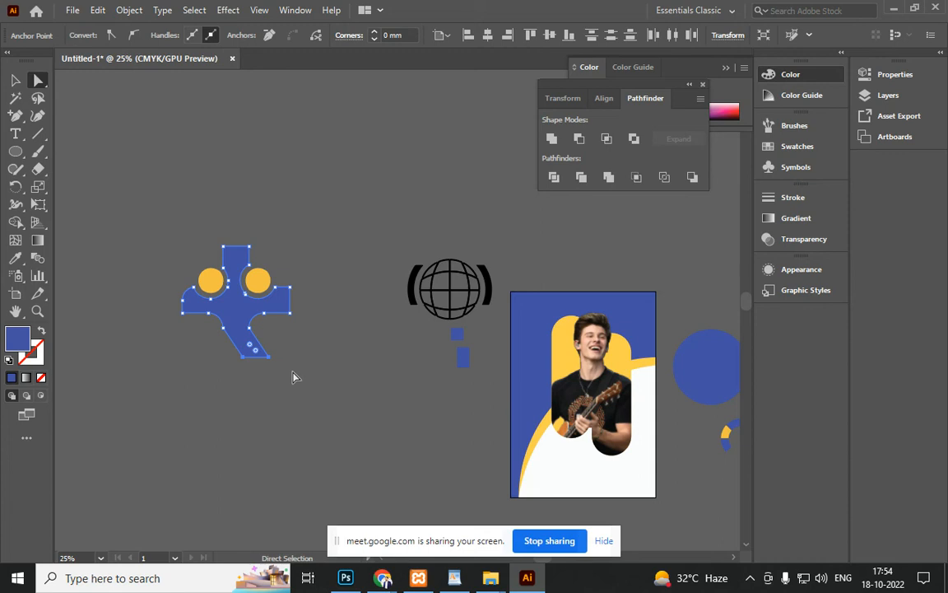
pyautogui.click(883, 578)
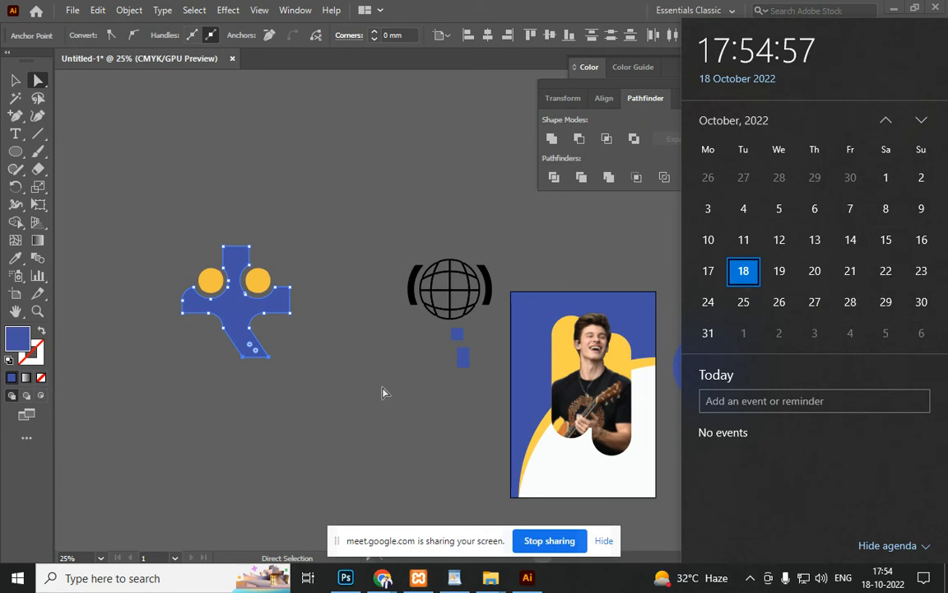
pyautogui.click(289, 341)
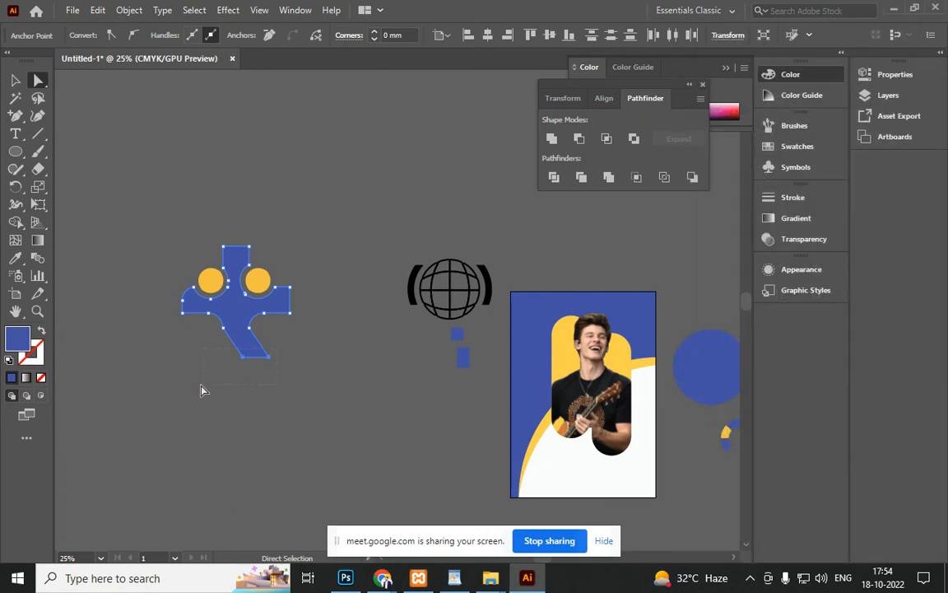
# Lengthen the stem far downward by moving its bottom anchor points, and round its lower-left corner
pyautogui.moveTo(264, 365); pyautogui.dragTo(229, 498)
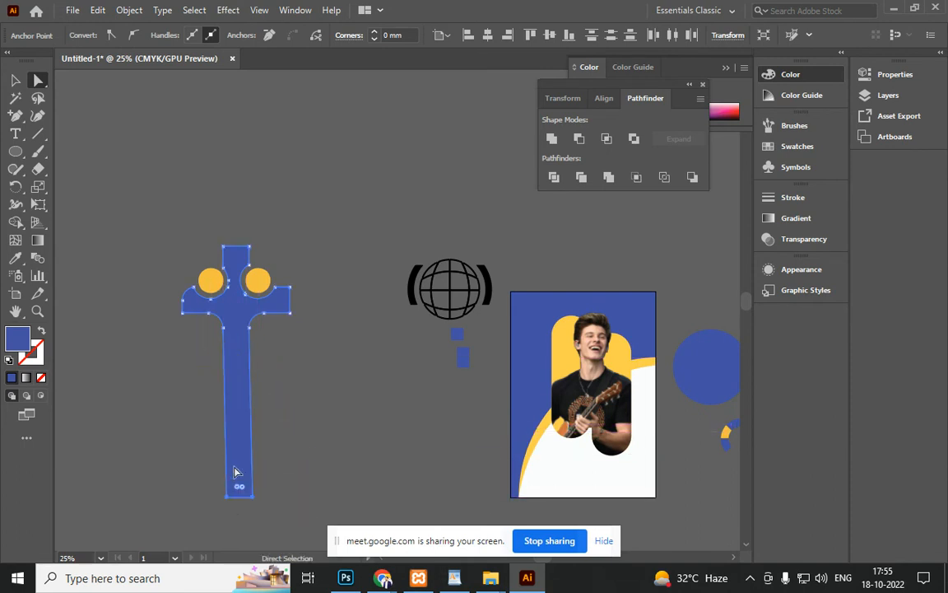
pyautogui.click(253, 494)
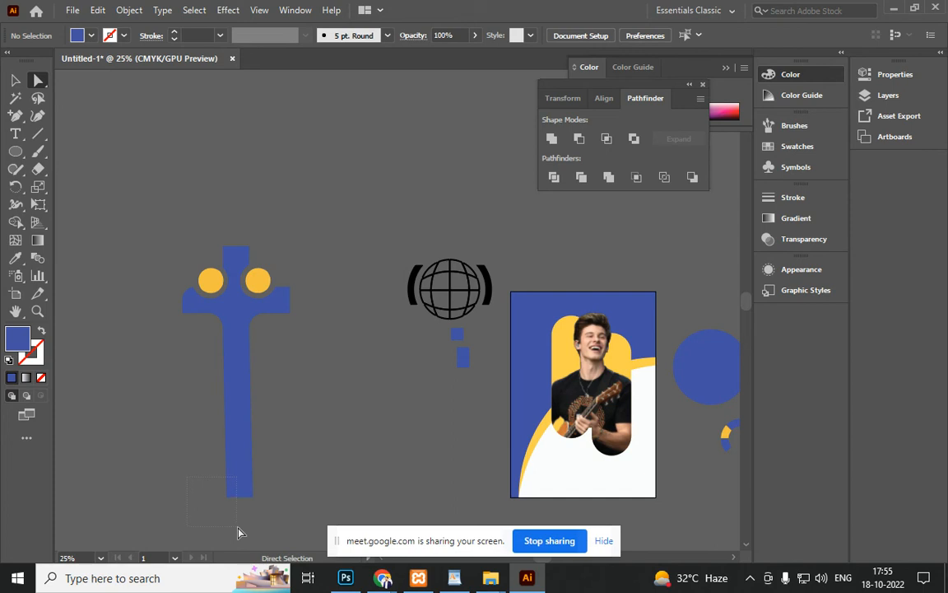
pyautogui.moveTo(237, 532); pyautogui.dragTo(237, 534)
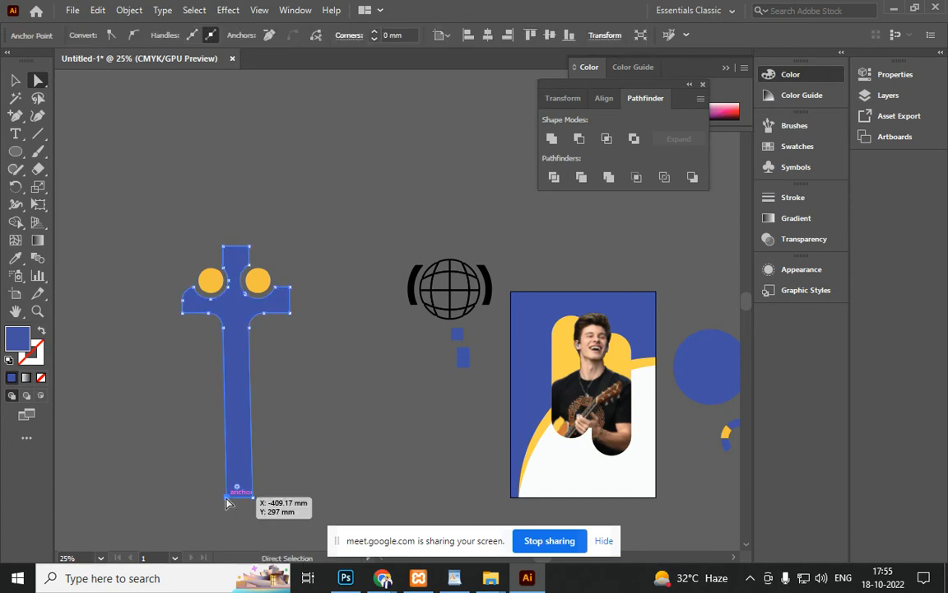
pyautogui.moveTo(238, 486); pyautogui.dragTo(237, 433)
pyautogui.click(321, 466)
pyautogui.moveTo(175, 445); pyautogui.dragTo(333, 528)
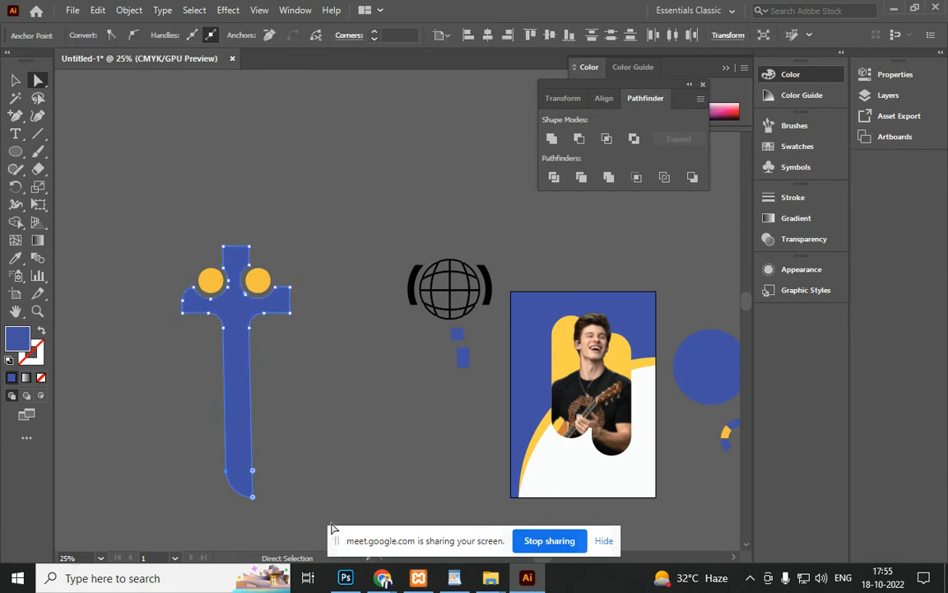
pyautogui.click(751, 578)
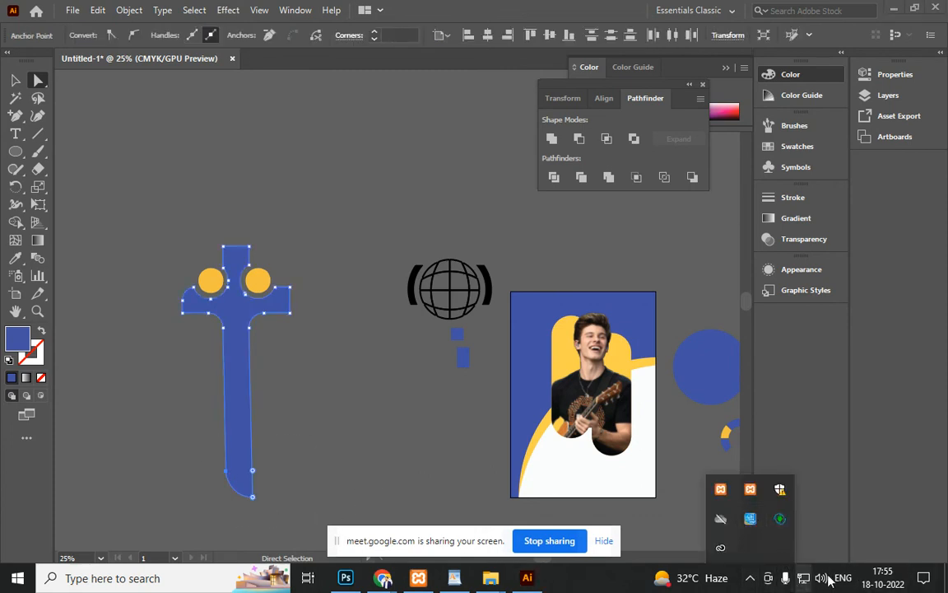
pyautogui.click(901, 584)
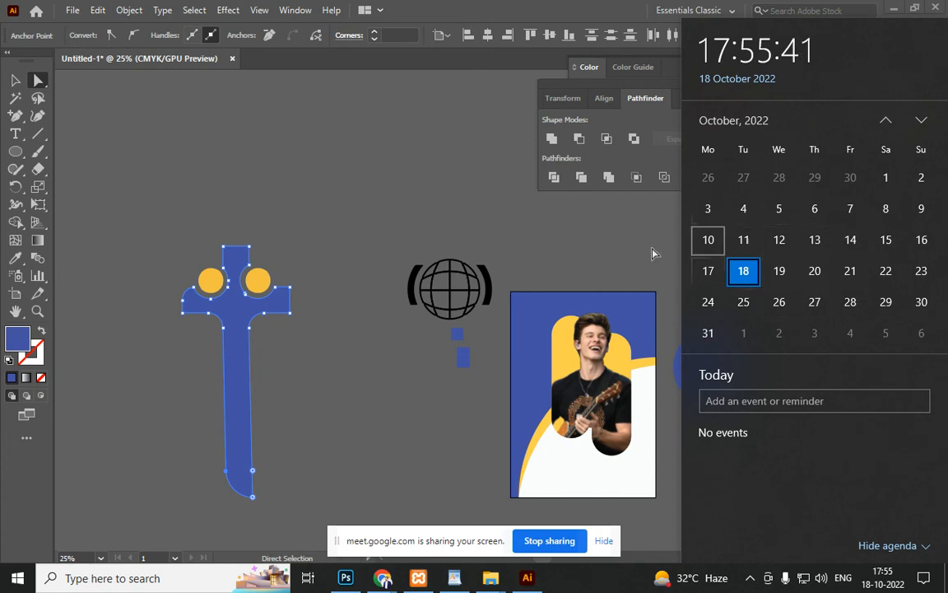
pyautogui.click(349, 396)
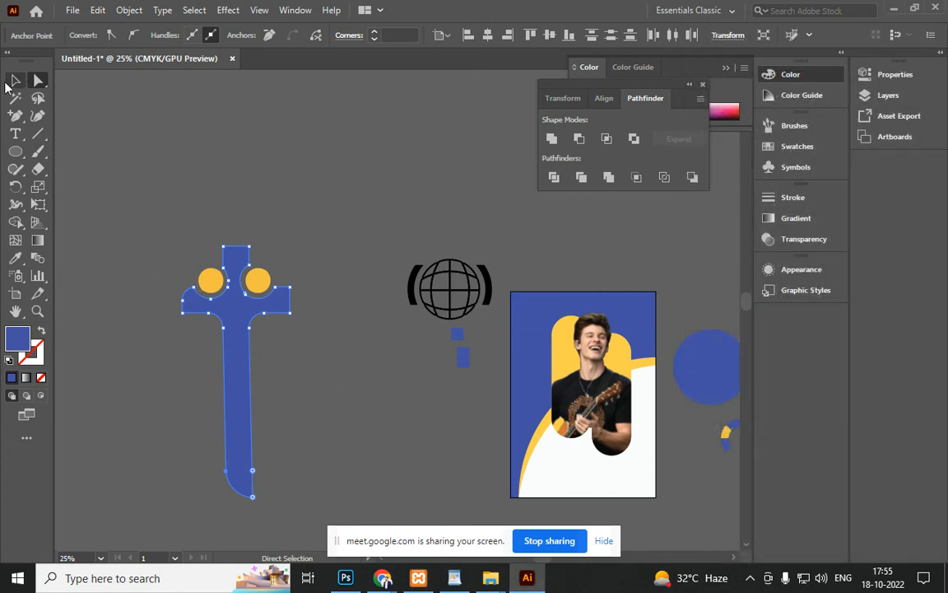
# Delete the whole plus figure together with both yellow circles
pyautogui.click(15, 79)
pyautogui.click(264, 311)
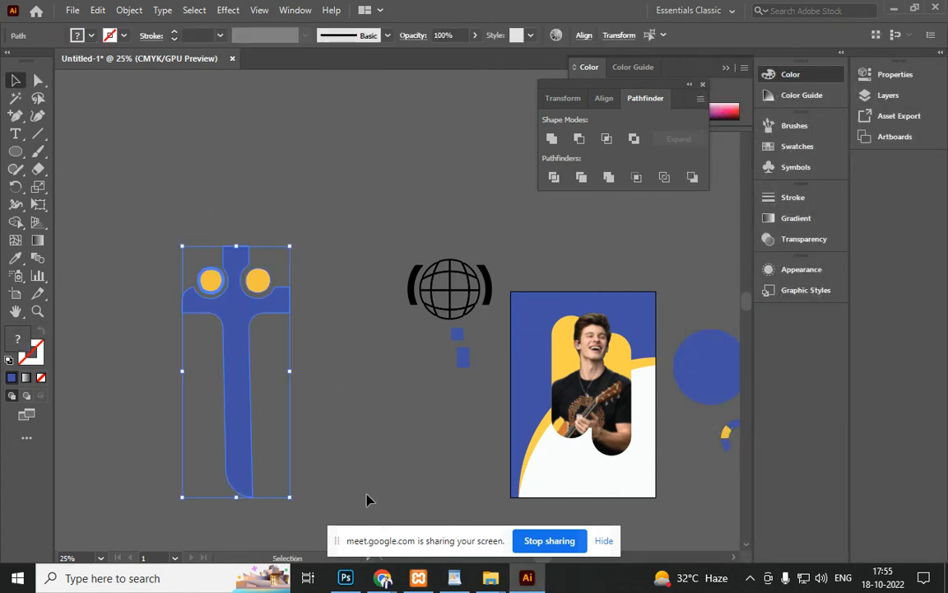
pyautogui.press('Delete')
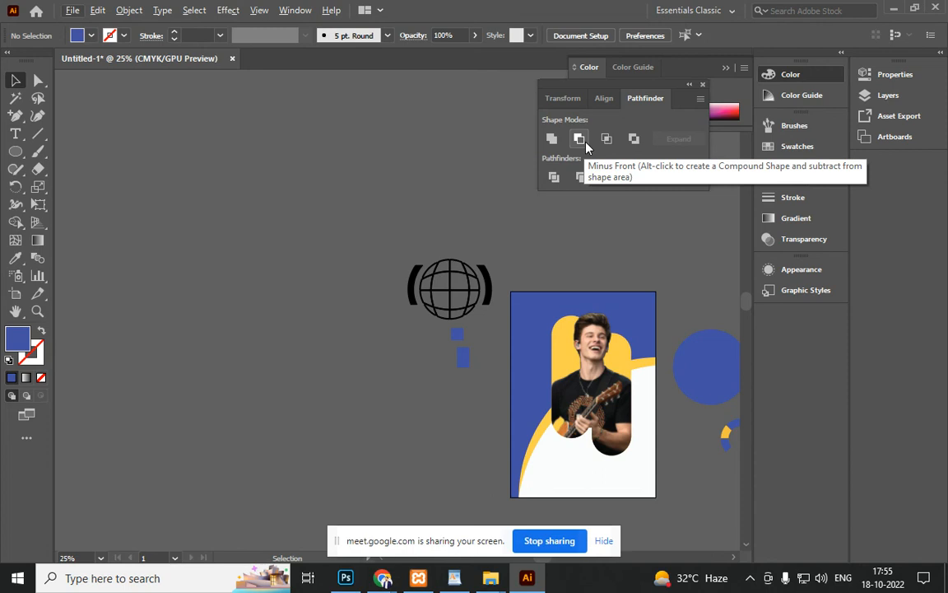
# Draw a large blue circle beside the globe icon and a tall rectangle covering exactly its left half
pyautogui.click(15, 152)
pyautogui.moveTo(283, 291); pyautogui.dragTo(312, 392)
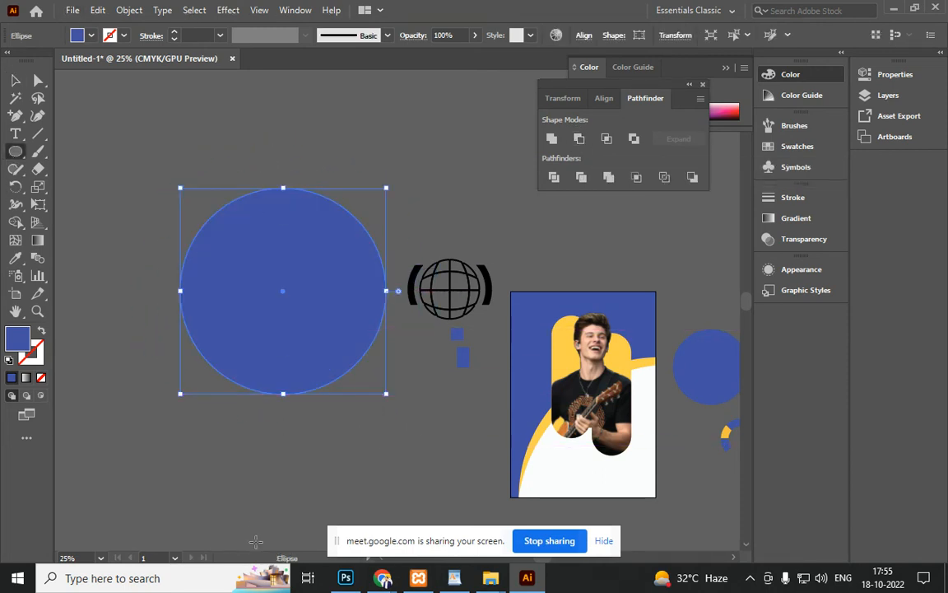
pyautogui.moveTo(18, 161); pyautogui.dragTo(74, 152)
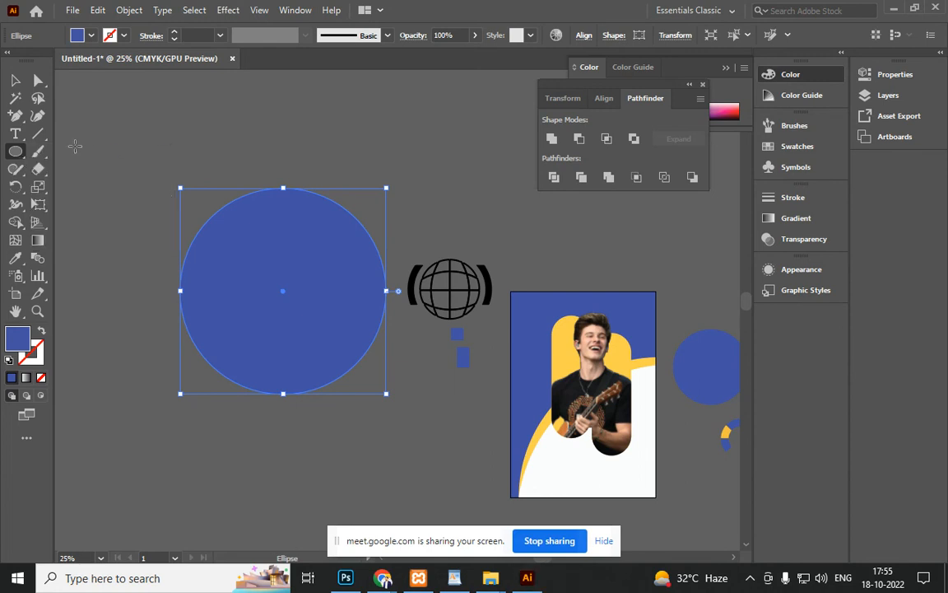
pyautogui.moveTo(118, 121); pyautogui.dragTo(283, 466)
# Subtract the rectangle from the circle with Minus Front to leave a half circle
pyautogui.click(15, 79)
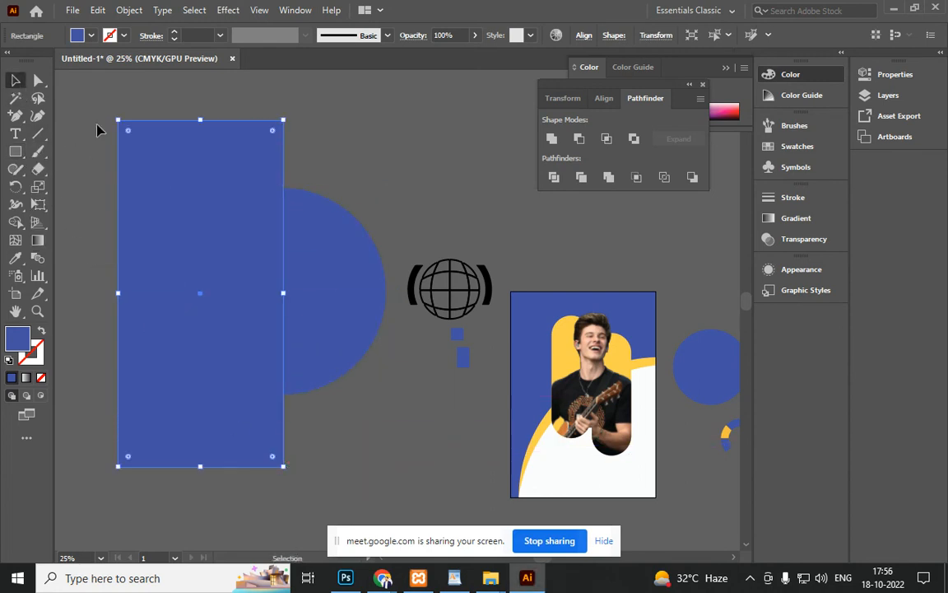
pyautogui.keyDown('shift'); pyautogui.click(338, 280); pyautogui.keyUp('shift')
pyautogui.click(580, 141)
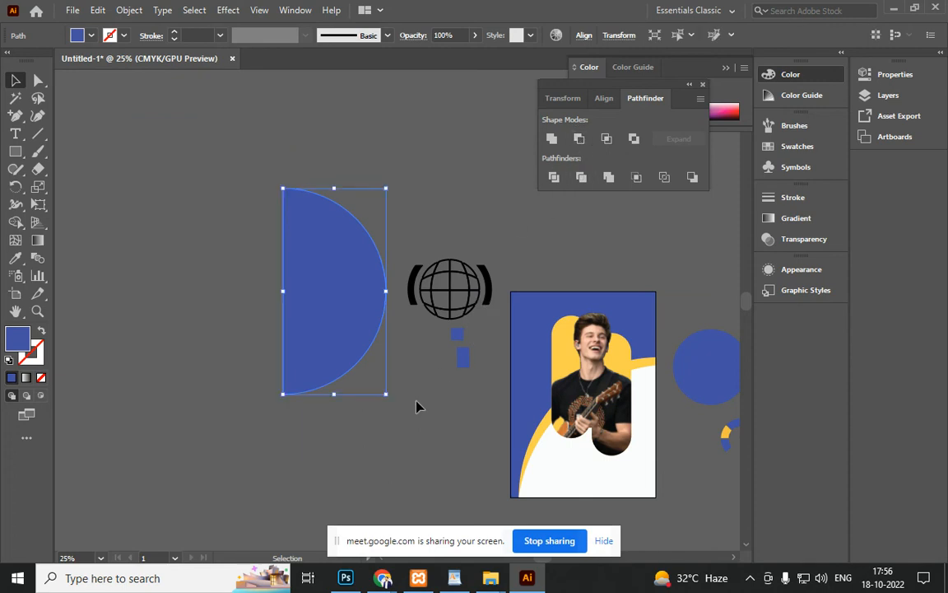
# Place a copy of the half circle slightly to its left and subtract it with Minus Front to form a thin crescent
pyautogui.click(349, 378)
pyautogui.moveTo(337, 362); pyautogui.dragTo(281, 345)
pyautogui.keyDown('shift'); pyautogui.click(322, 318); pyautogui.keyUp('shift')
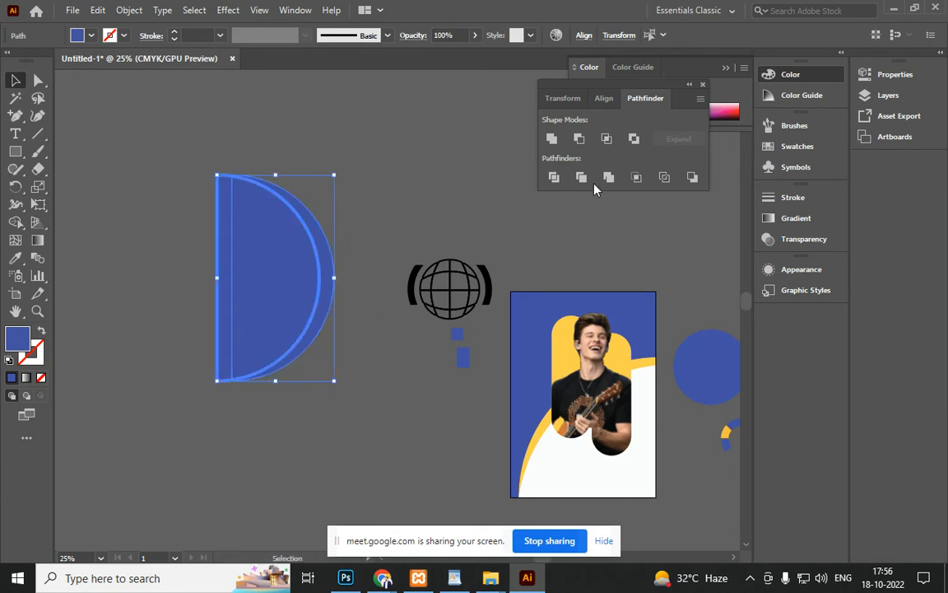
pyautogui.click(579, 139)
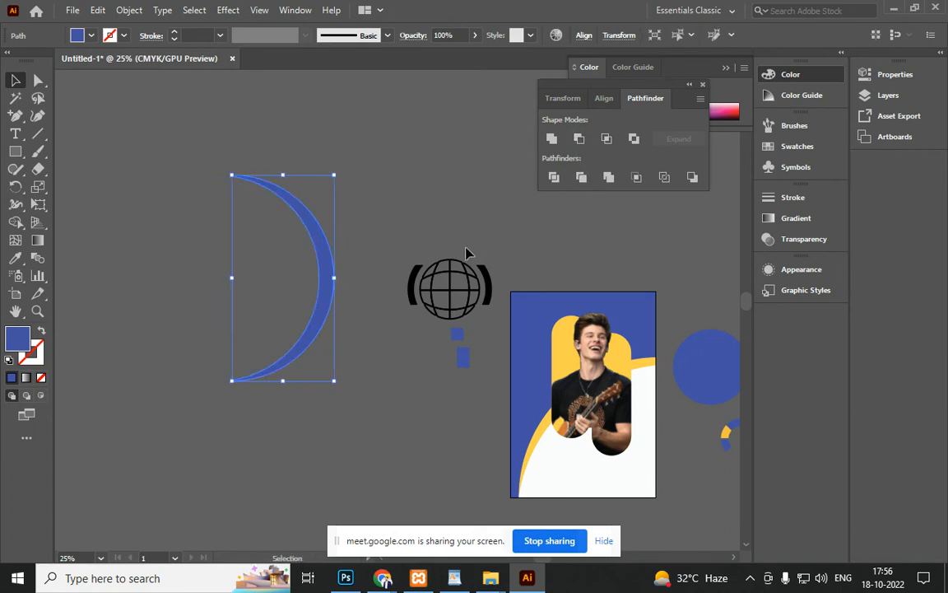
# Move the crescent further left and add a mirrored copy that crosses it near both tips
pyautogui.click(418, 223)
pyautogui.moveTo(288, 361); pyautogui.dragTo(195, 338)
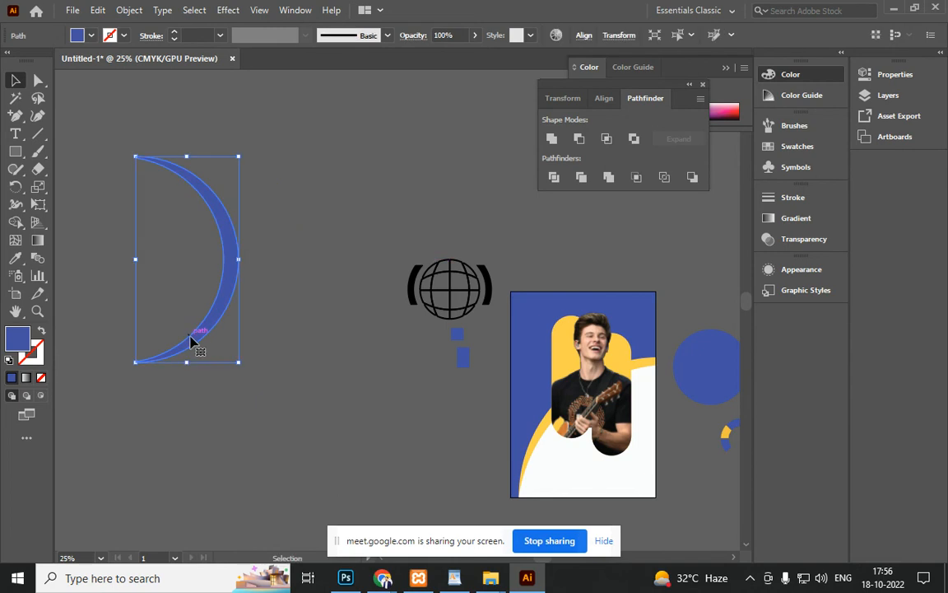
pyautogui.scroll(-2, 195, 338)
pyautogui.press('a')
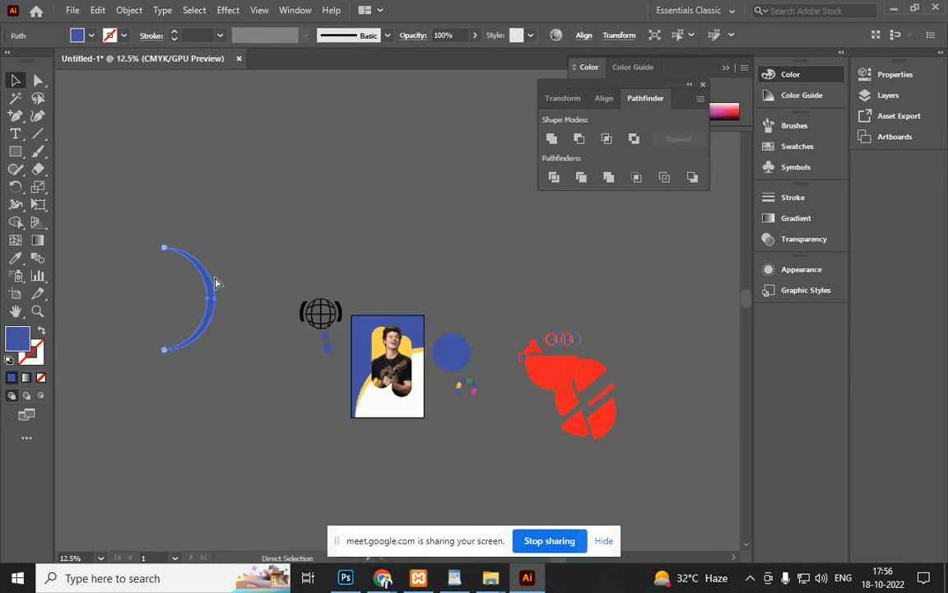
pyautogui.press('v')
pyautogui.moveTo(221, 244); pyautogui.dragTo(156, 396)
pyautogui.click(141, 362)
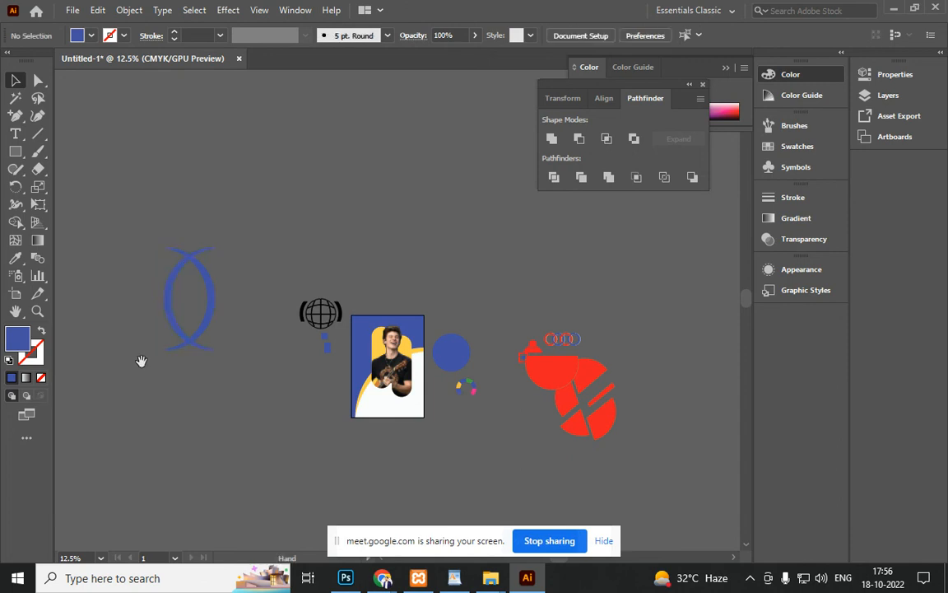
pyautogui.scroll(3, 352, 452)
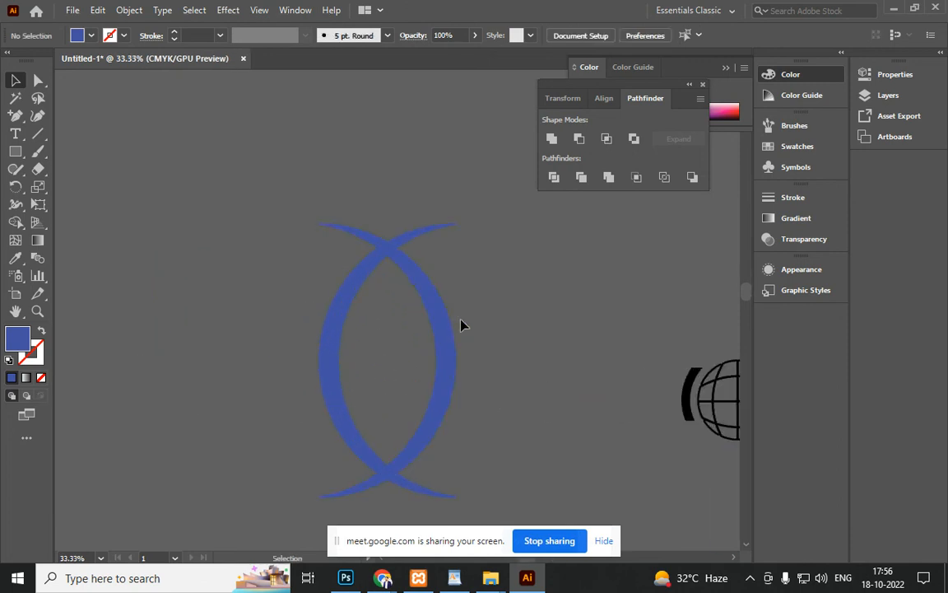
# Review the practice shapes around the flyer, from the crossing crescents and globe icon to the segmented colour ring
pyautogui.scroll(-3, 461, 323)
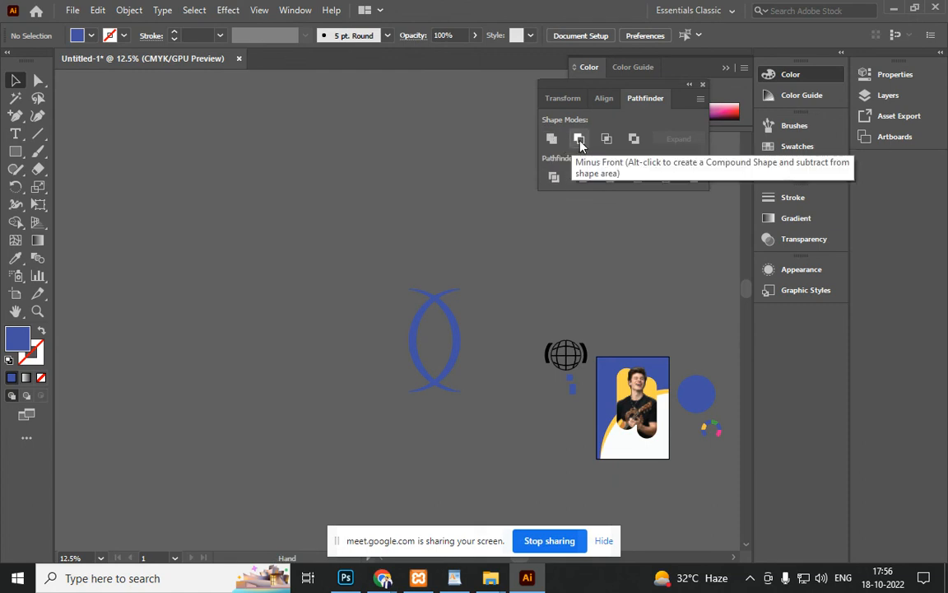
pyautogui.moveTo(576, 292); pyautogui.dragTo(423, 229)
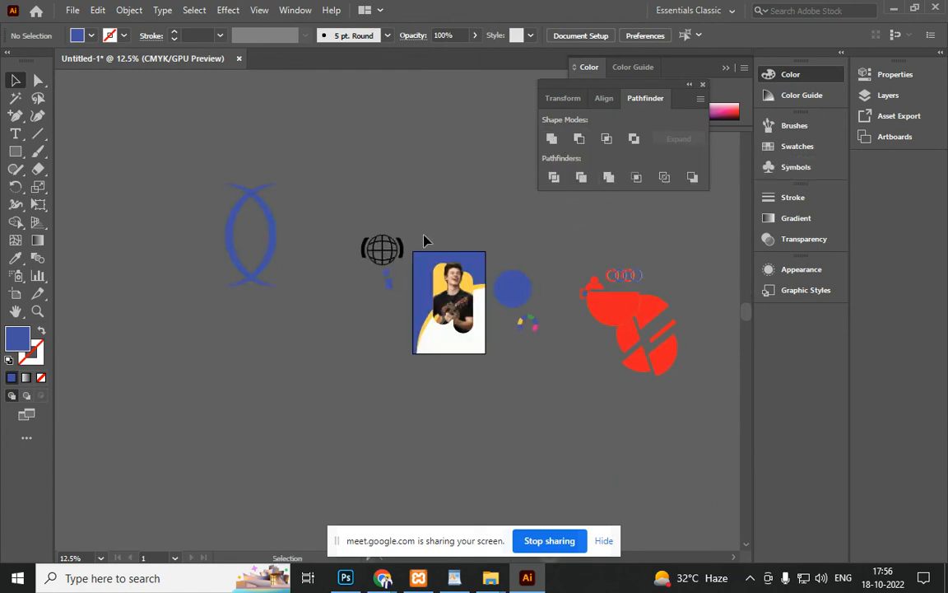
pyautogui.scroll(5, 390, 270)
pyautogui.click(383, 258)
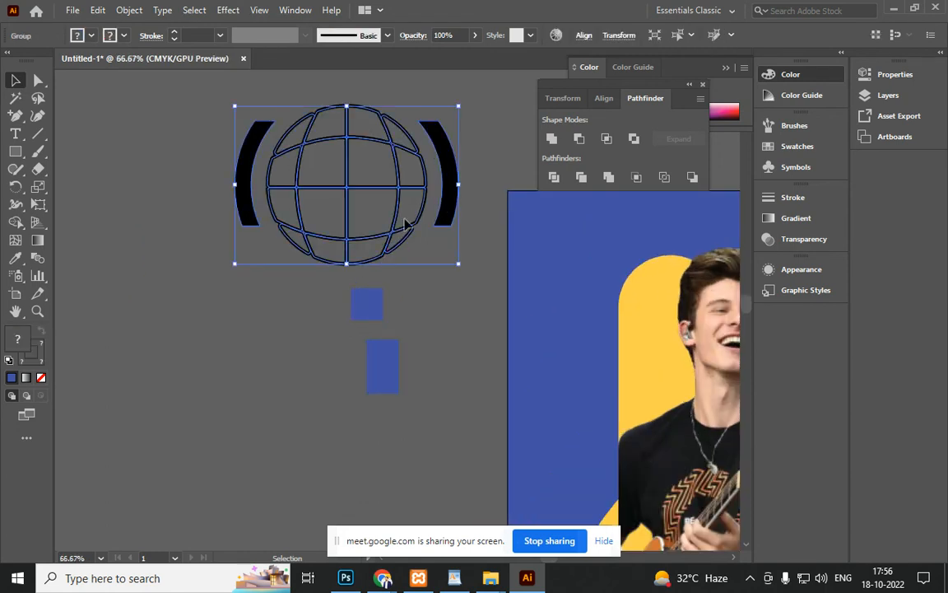
pyautogui.moveTo(471, 406); pyautogui.dragTo(70, 233)
pyautogui.scroll(-3, 418, 329)
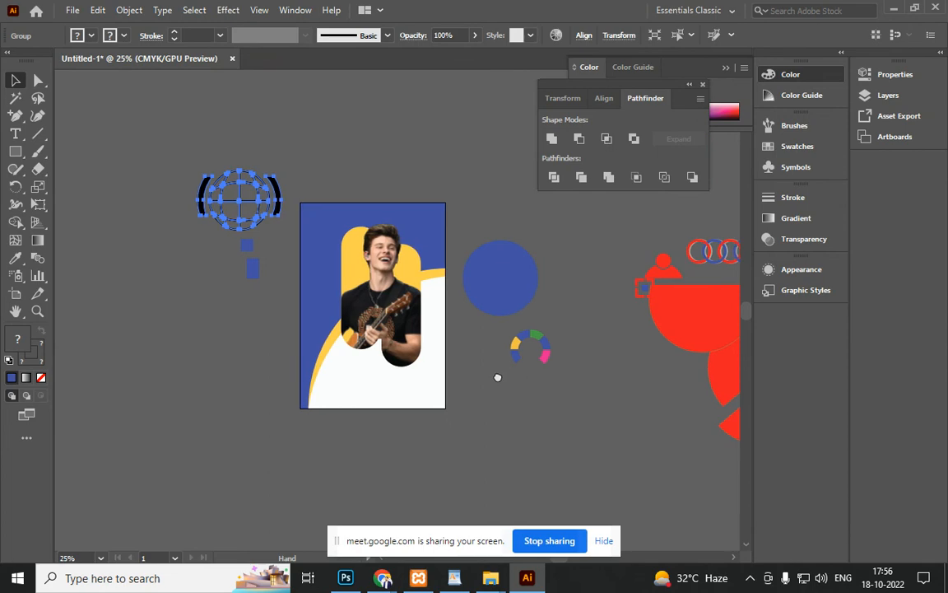
pyautogui.moveTo(498, 377); pyautogui.dragTo(398, 360)
pyautogui.scroll(6, 397, 359)
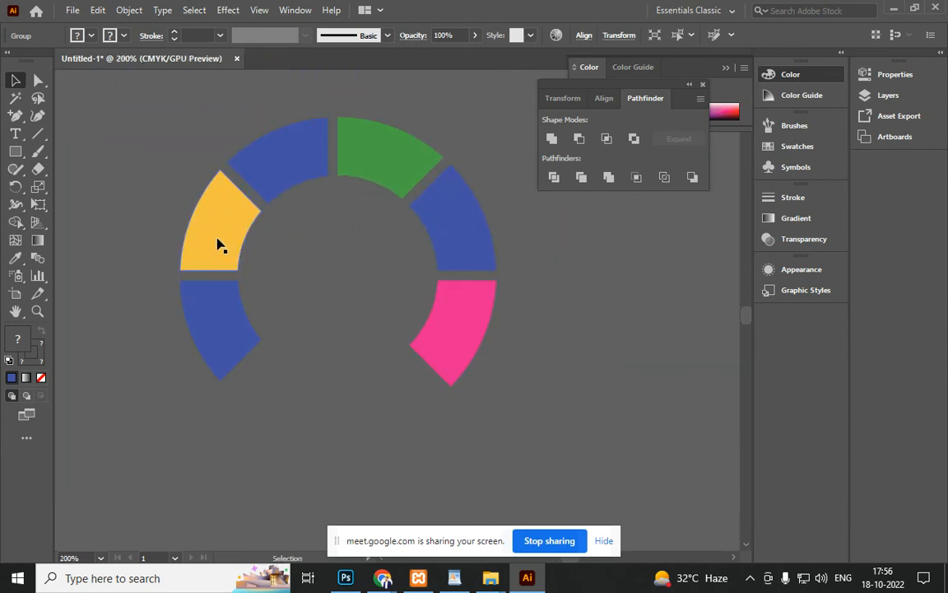
# Switch to Chrome and bring up the Google image results for the contact us icon
pyautogui.hotkey('alt', 'Tab')
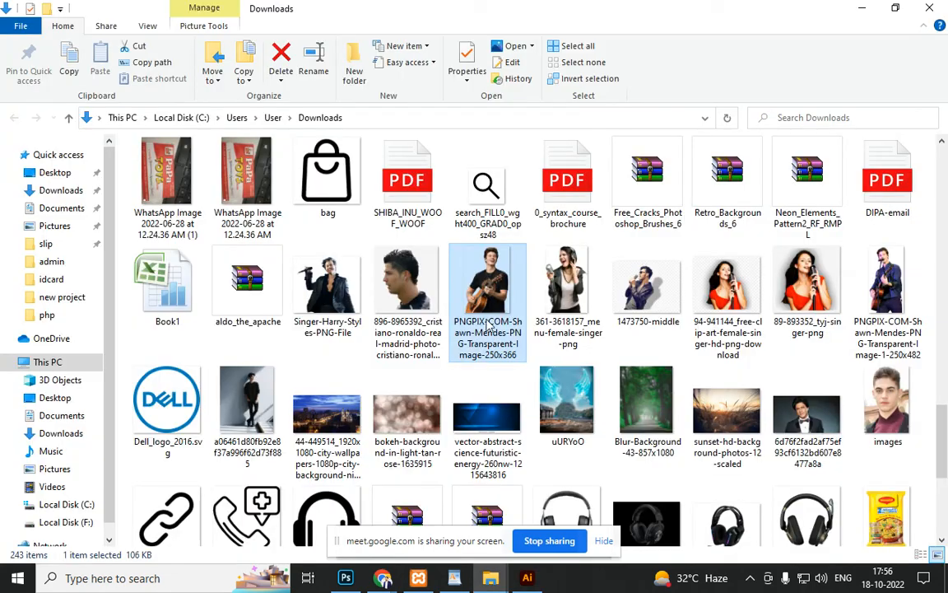
pyautogui.hotkey('alt', 'Tab')
pyautogui.press('Tab')
pyautogui.press('Tab')
pyautogui.press('Tab')
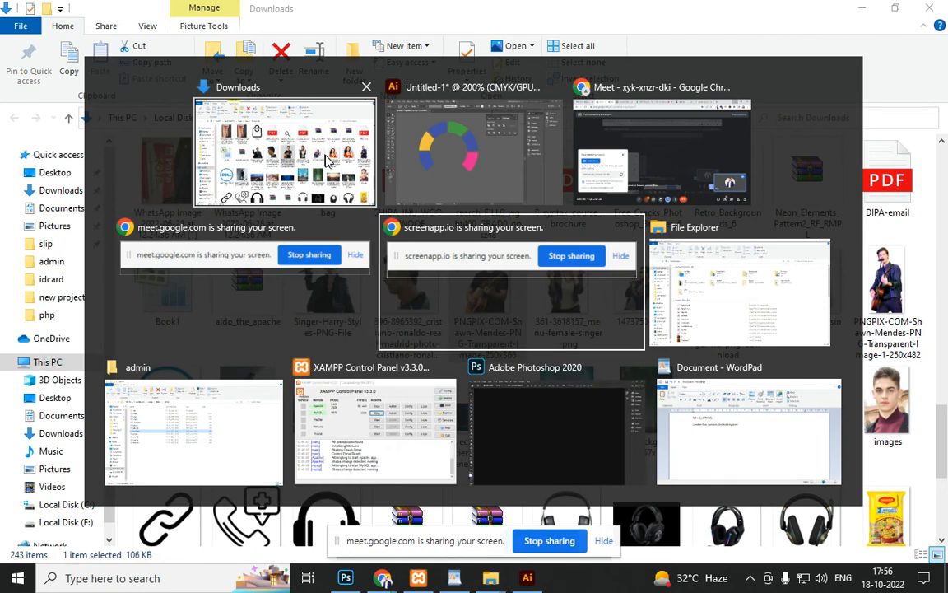
pyautogui.hotkey('alt', 'Tab')
pyautogui.press('Tab')
pyautogui.press('Tab')
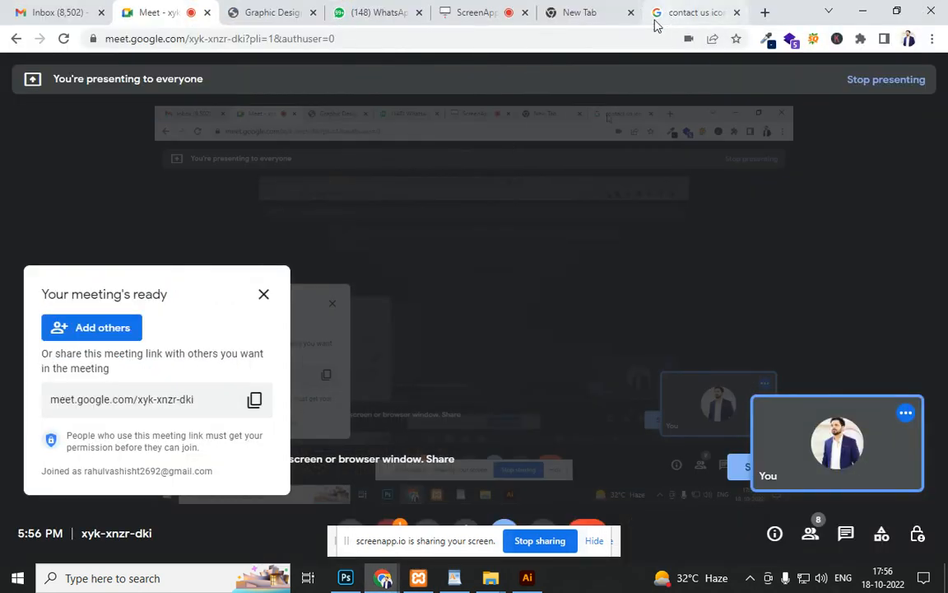
pyautogui.click(663, 13)
# Search Google Images for "infographic design"
pyautogui.click(510, 45)
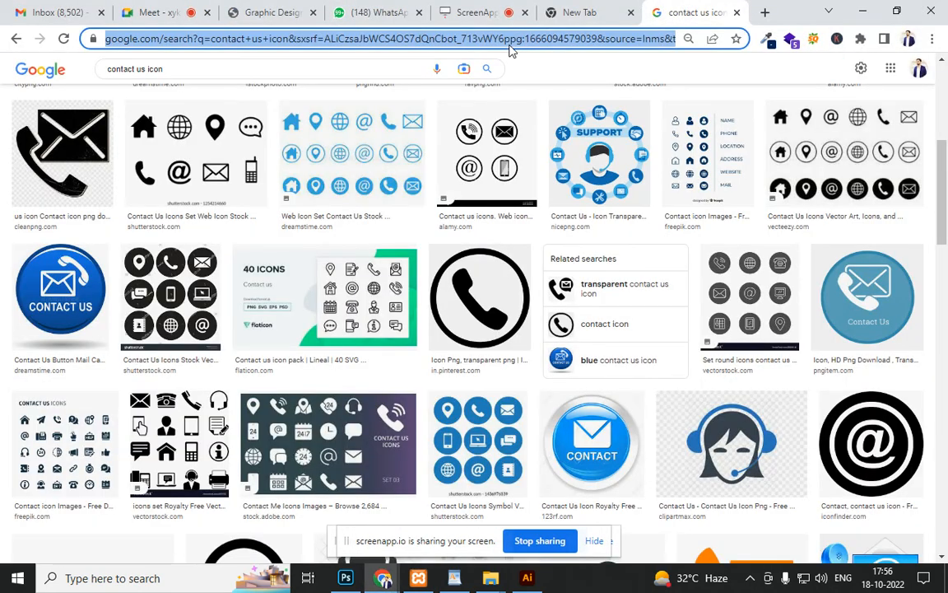
pyautogui.write('inf')
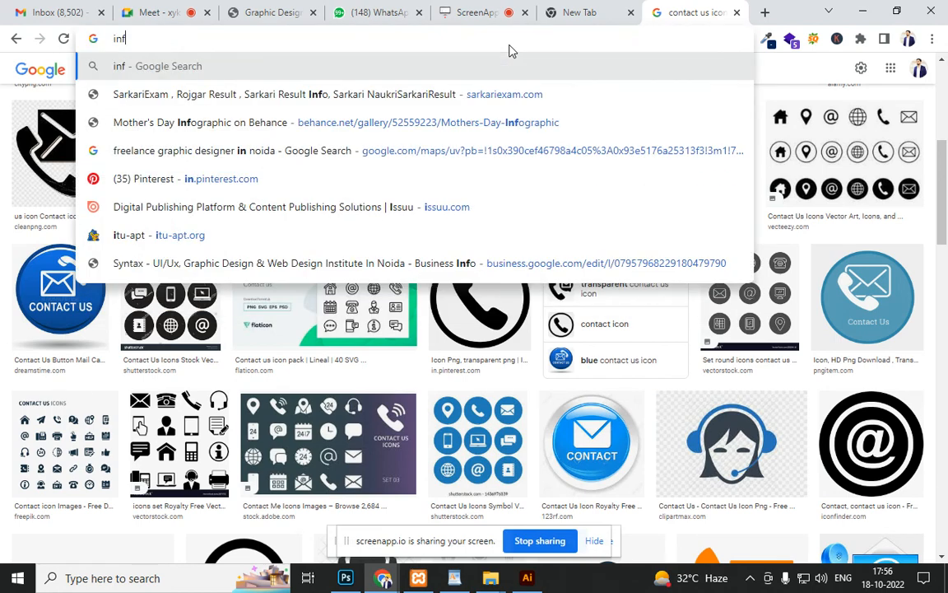
pyautogui.write('ographi')
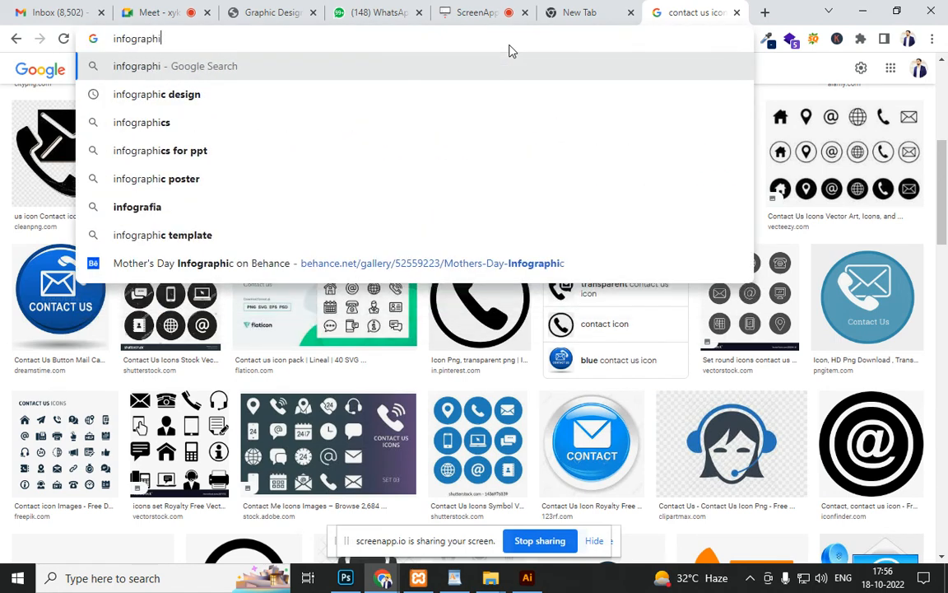
pyautogui.write('c')
pyautogui.press('Down')
pyautogui.press('Return')
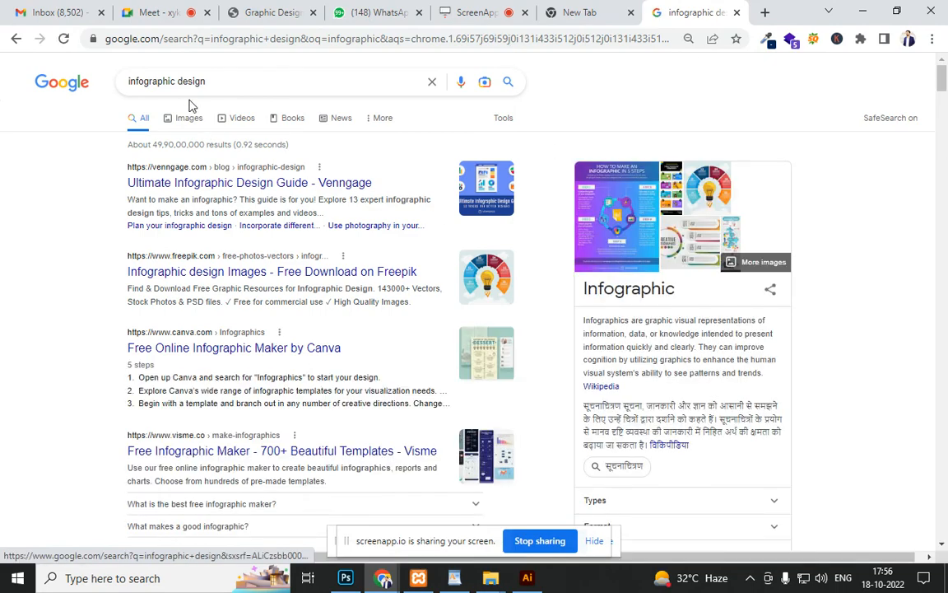
pyautogui.click(188, 122)
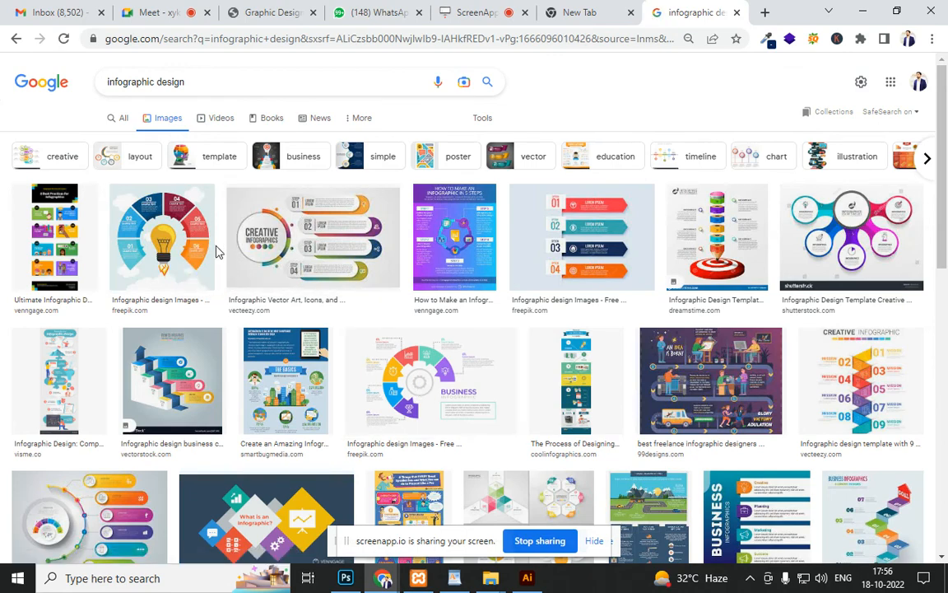
# Preview the Freepik infographic with six ring segments around a light bulb and compare it with the segmented ring in Illustrator
pyautogui.click(193, 250)
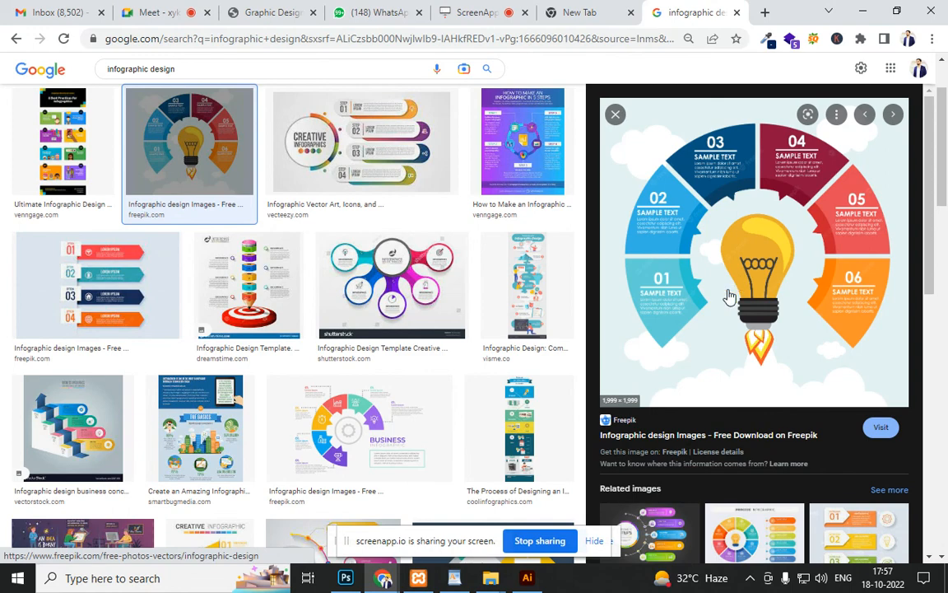
pyautogui.hotkey('alt', 'Tab')
pyautogui.hotkey('alt', 'Tab')
pyautogui.hotkey('alt', 'Tab')
pyautogui.hotkey('alt', 'Tab')
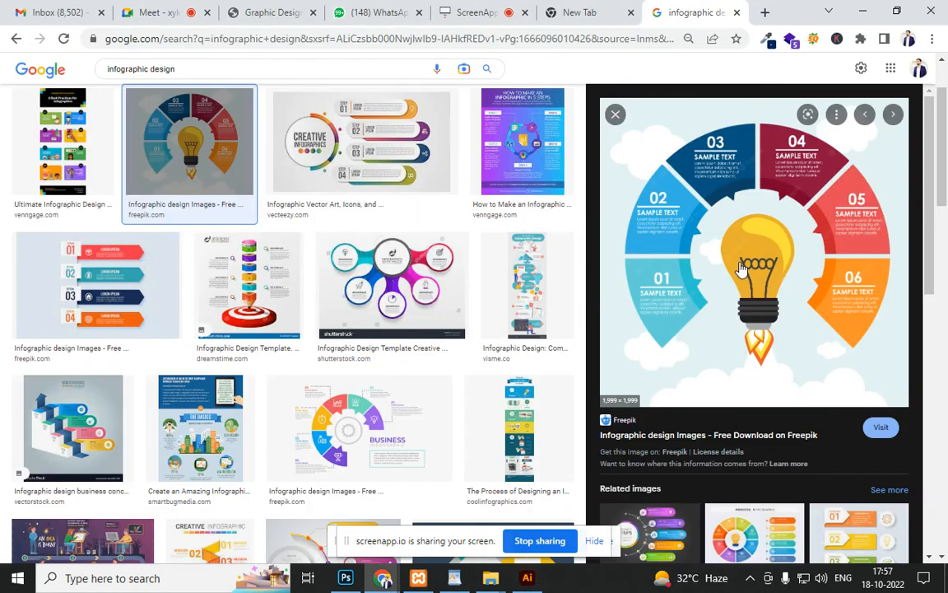
# Open the related Process Infographic image with the eight-segment wheel and browse further down the image results
pyautogui.scroll(-4, 782, 371)
pyautogui.click(782, 342)
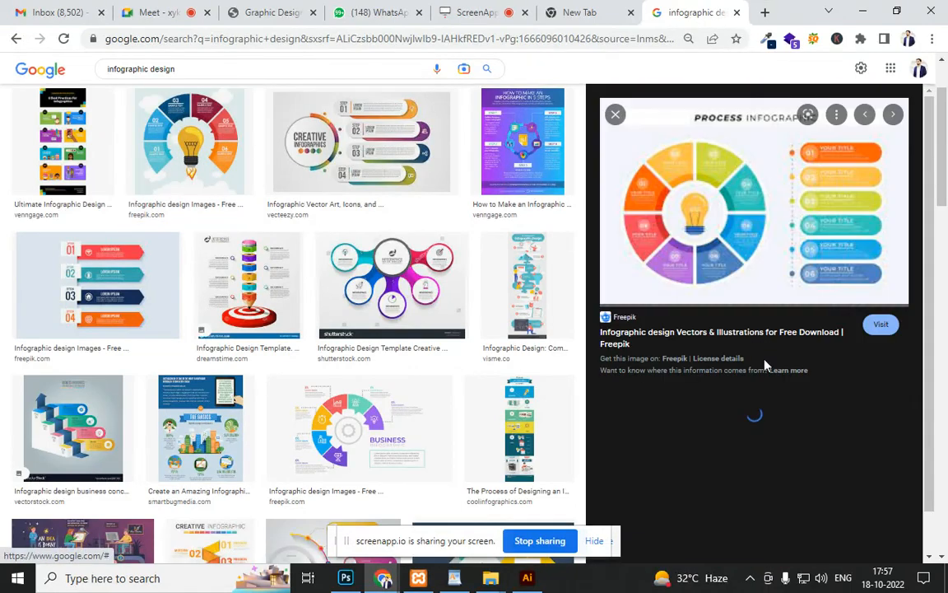
pyautogui.scroll(-1, 795, 378)
pyautogui.scroll(-1, 797, 407)
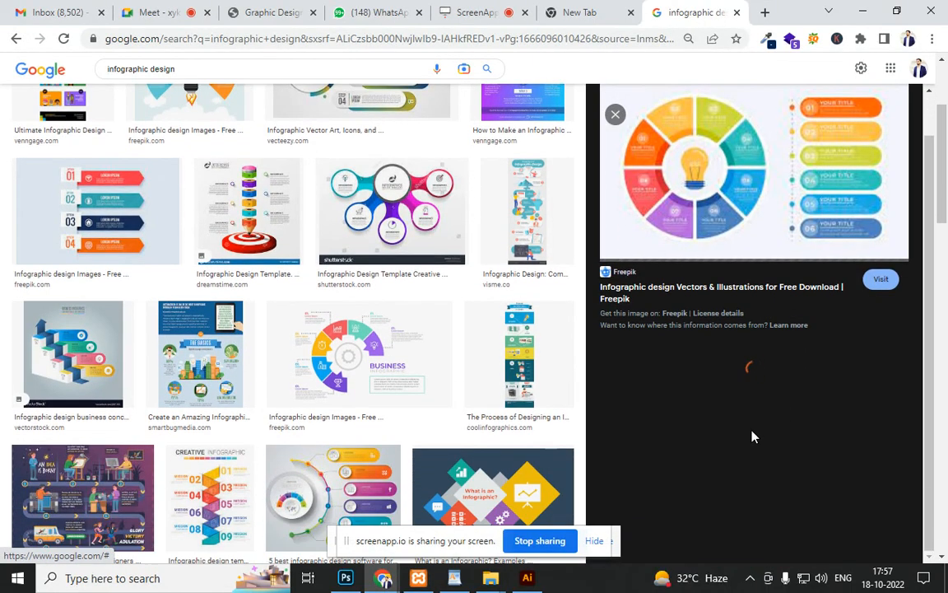
pyautogui.scroll(-3, 432, 462)
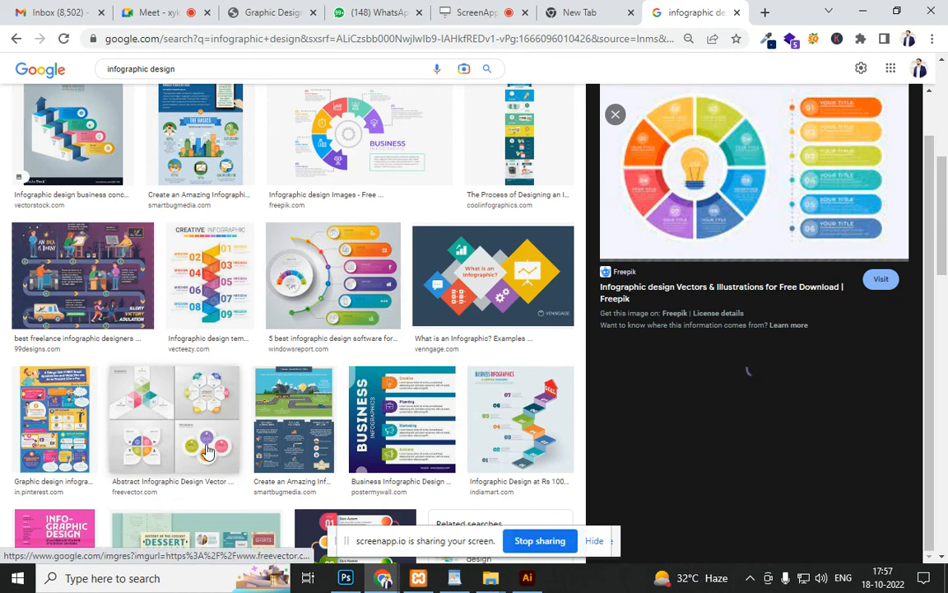
# Preview the Abstract Infographic Design Vector Templates image from freevector.com as a reference for the next shape
pyautogui.click(186, 405)
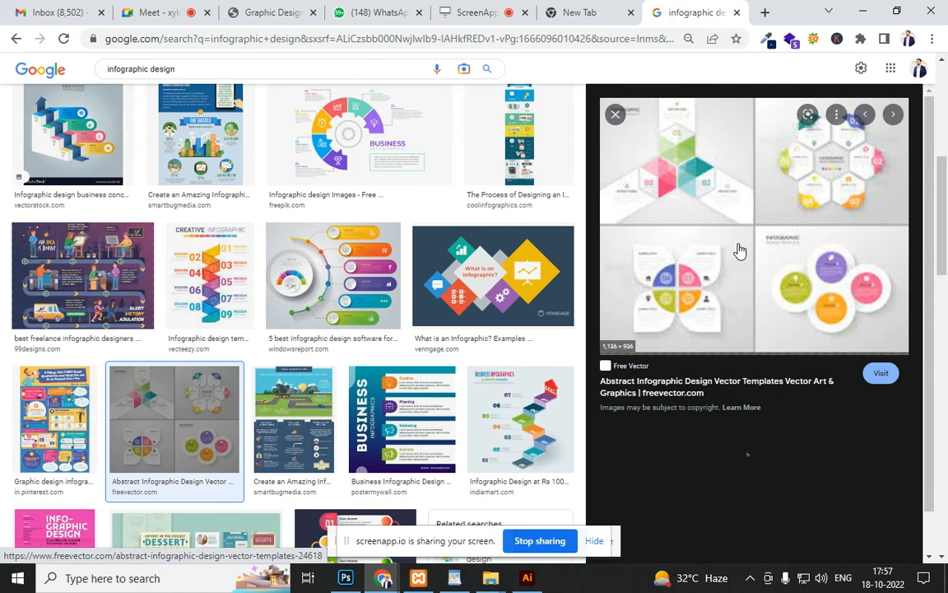
pyautogui.hotkey('alt', 'Tab')
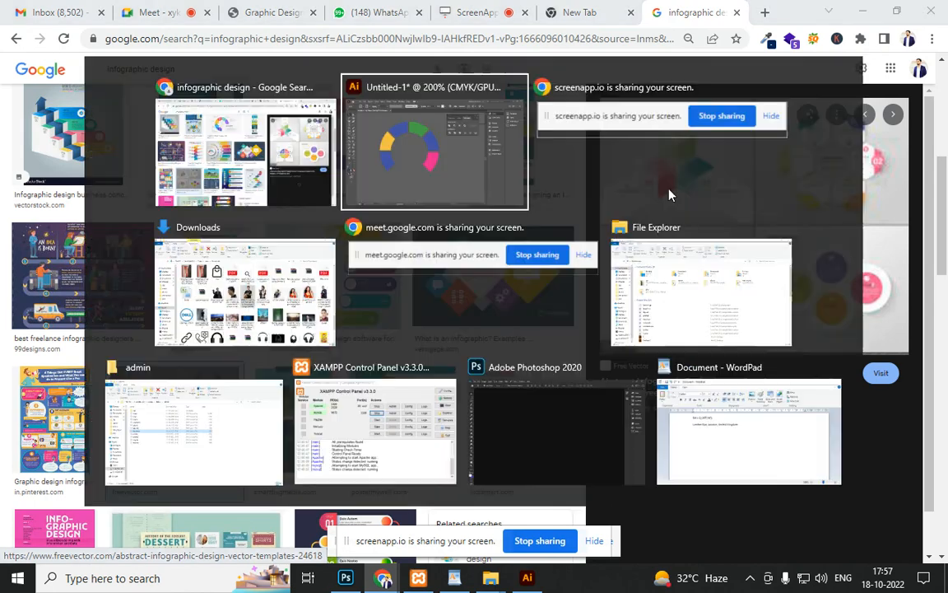
pyautogui.hotkey('alt', 'Tab')
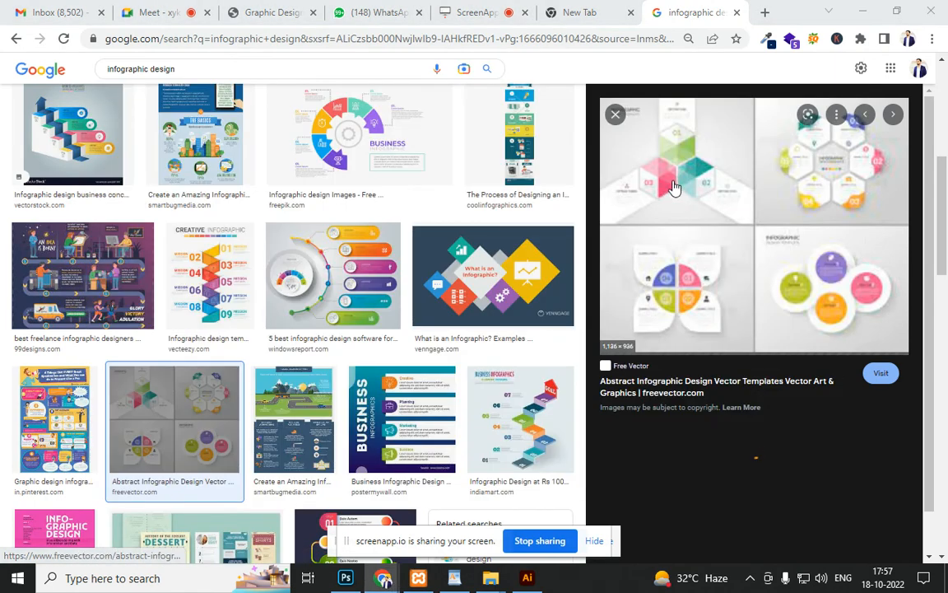
# Switch to Illustrator and draw a large blue hexagon standing on one corner, in the empty area below the globe icon
pyautogui.hotkey('alt', 'Tab')
pyautogui.moveTo(159, 380); pyautogui.dragTo(637, 449)
pyautogui.moveTo(206, 395); pyautogui.dragTo(741, 401)
pyautogui.scroll(-4, 460, 335)
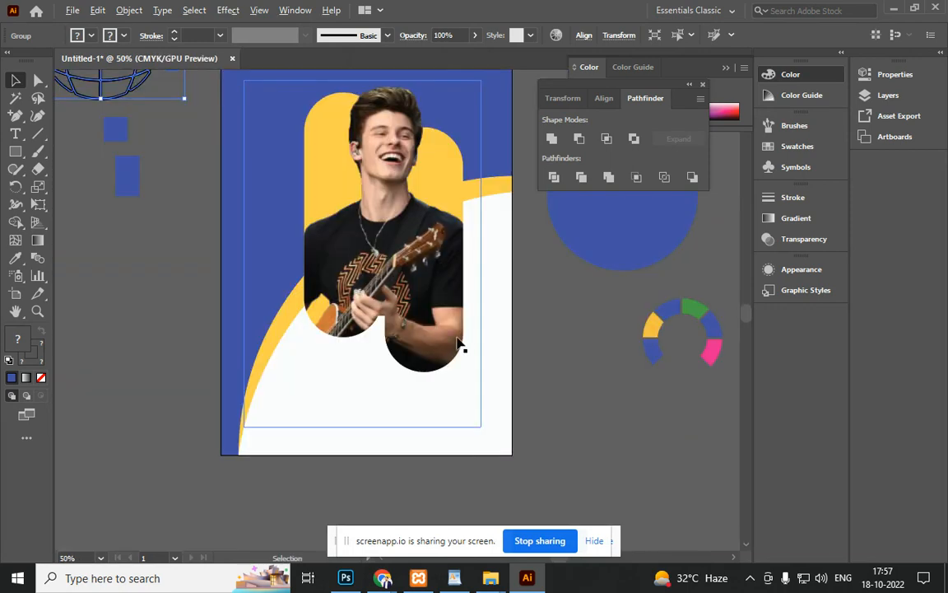
pyautogui.moveTo(436, 411); pyautogui.dragTo(607, 498)
pyautogui.click(13, 152)
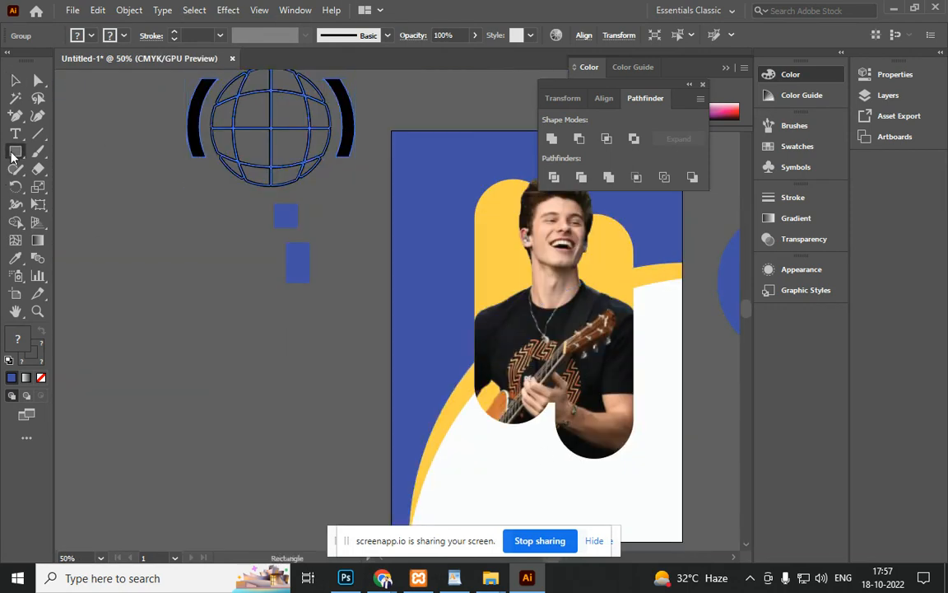
pyautogui.moveTo(225, 373); pyautogui.dragTo(292, 451)
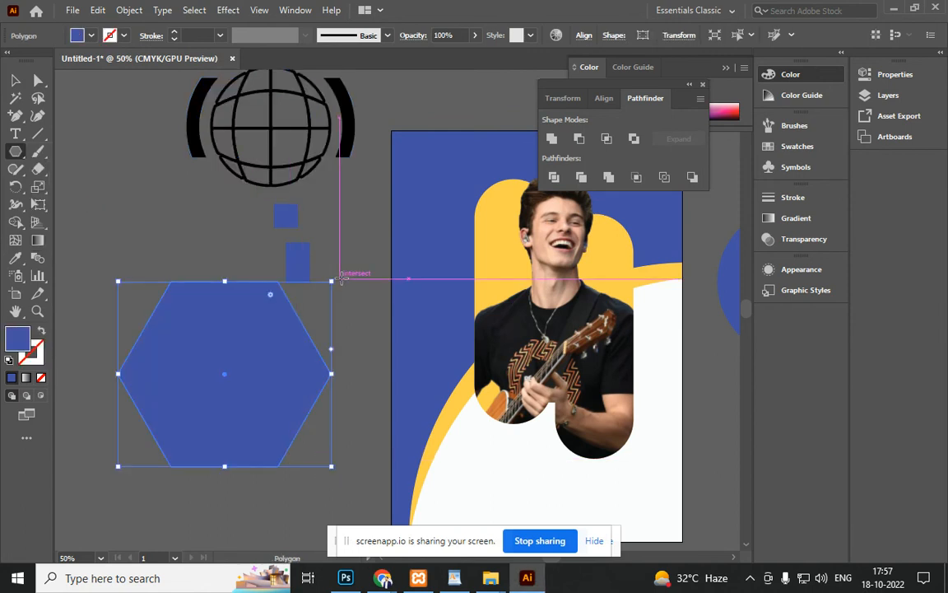
pyautogui.moveTo(337, 278); pyautogui.dragTo(309, 423)
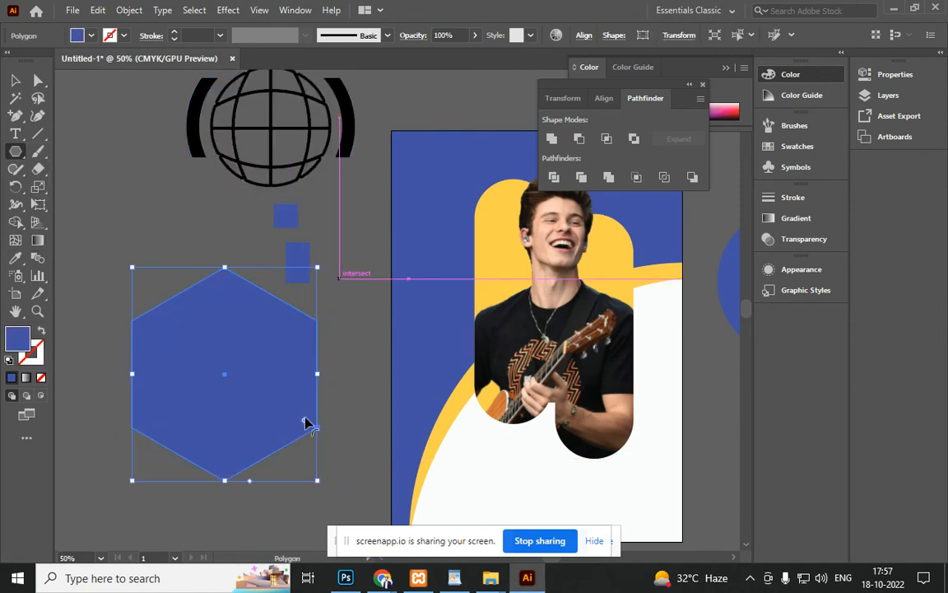
# Draw three straight lines with a black stroke joining the opposite corners of the hexagon through its centre
pyautogui.click(38, 134)
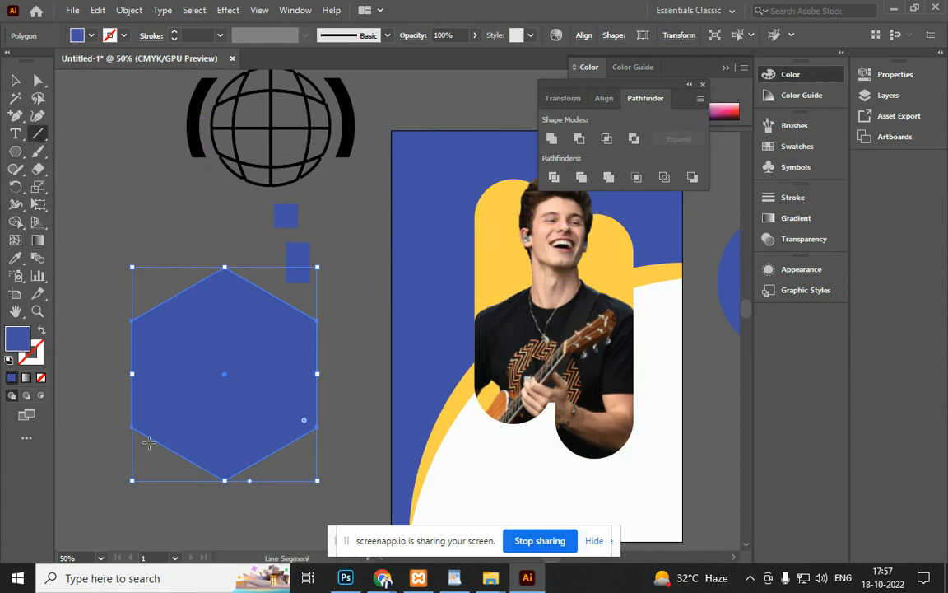
pyautogui.moveTo(132, 426); pyautogui.dragTo(317, 321)
pyautogui.click(33, 360)
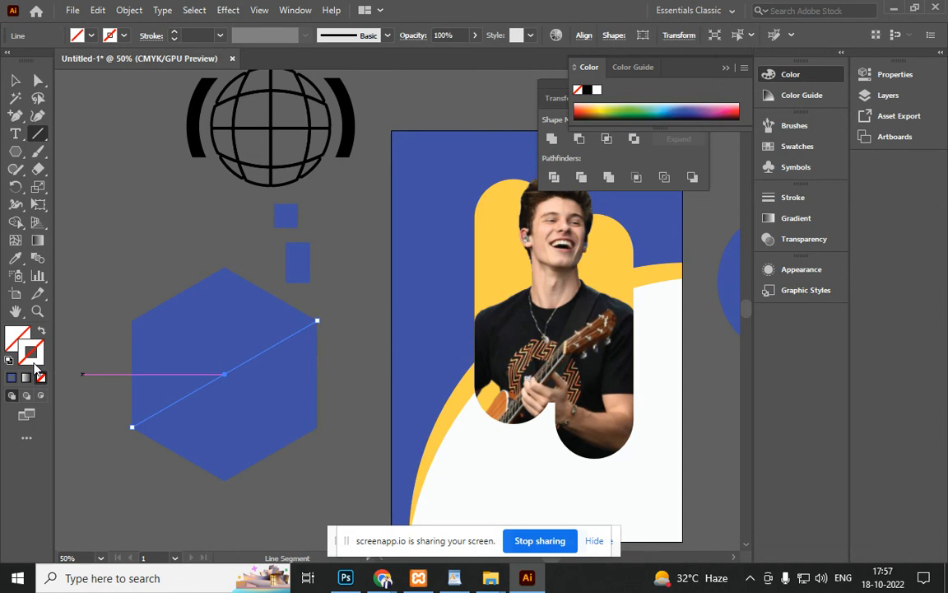
pyautogui.click(588, 93)
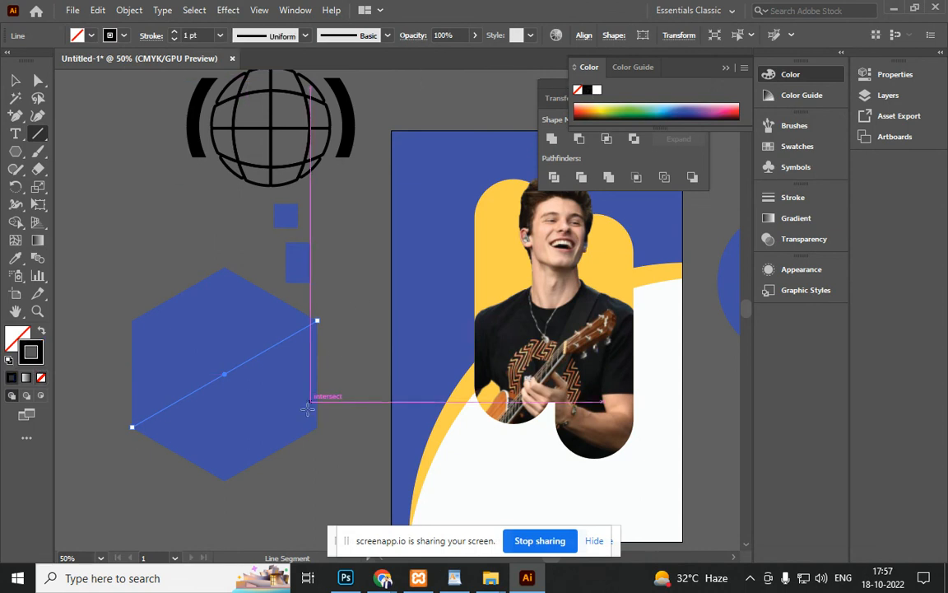
pyautogui.moveTo(224, 471); pyautogui.dragTo(224, 268)
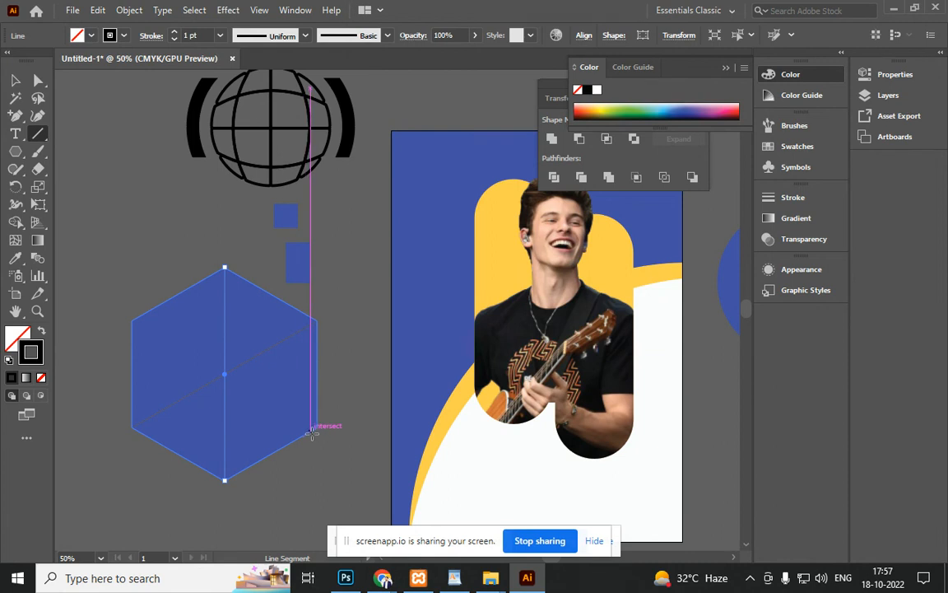
pyautogui.moveTo(317, 426)
pyautogui.mouseDown()
pyautogui.moveTo(305, 396)
pyautogui.moveTo(132, 320)
pyautogui.mouseUp()
# Split the hexagon along its three lines with Pathfinder Divide and ungroup the resulting triangles
pyautogui.click(15, 80)
pyautogui.click(143, 292)
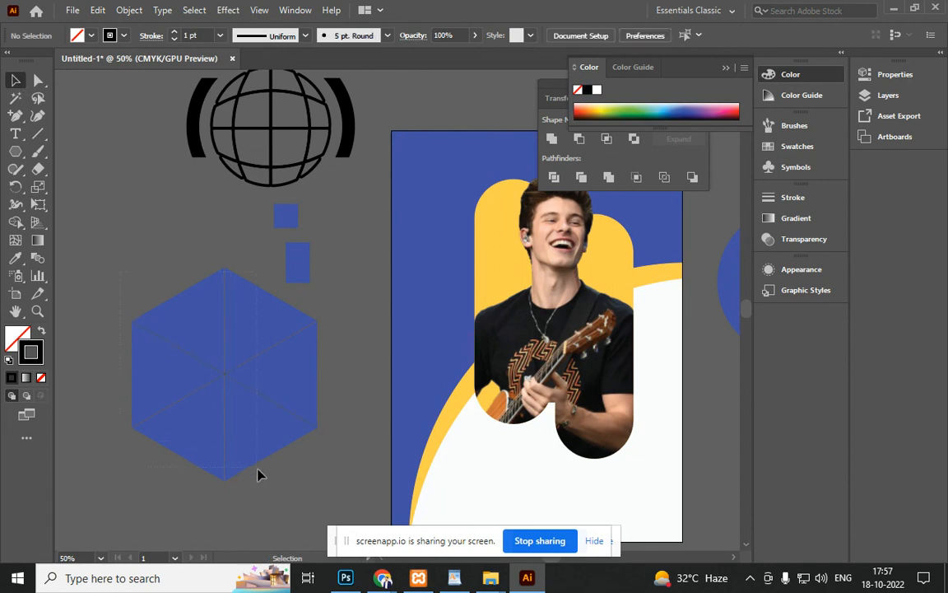
pyautogui.moveTo(258, 475); pyautogui.dragTo(344, 486)
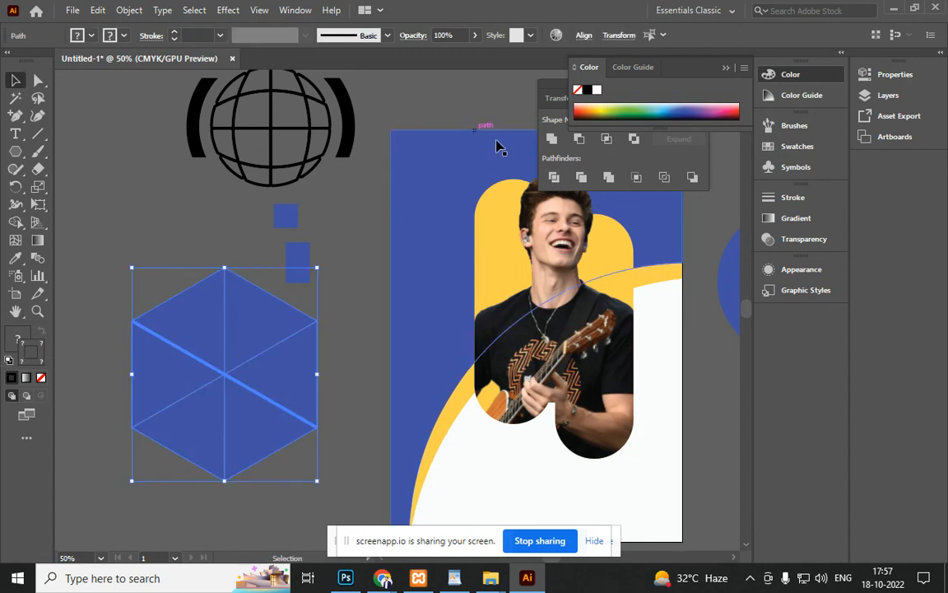
pyautogui.click(554, 177)
pyautogui.rightClick(251, 327)
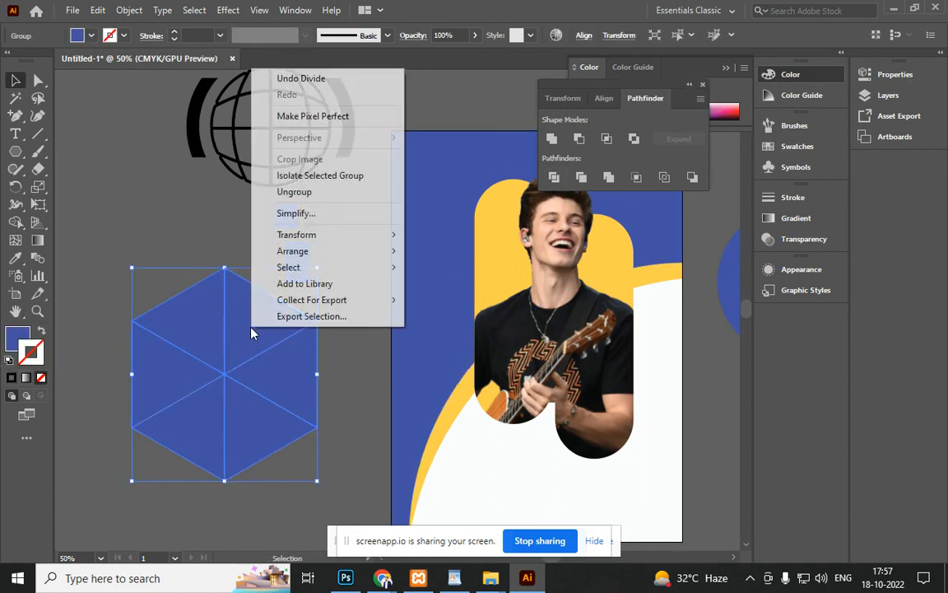
pyautogui.click(341, 191)
pyautogui.click(334, 221)
# Unite the two triangles at the top of the hexagon into one diamond-shaped face
pyautogui.click(238, 328)
pyautogui.keyDown('shift'); pyautogui.click(205, 328); pyautogui.keyUp('shift')
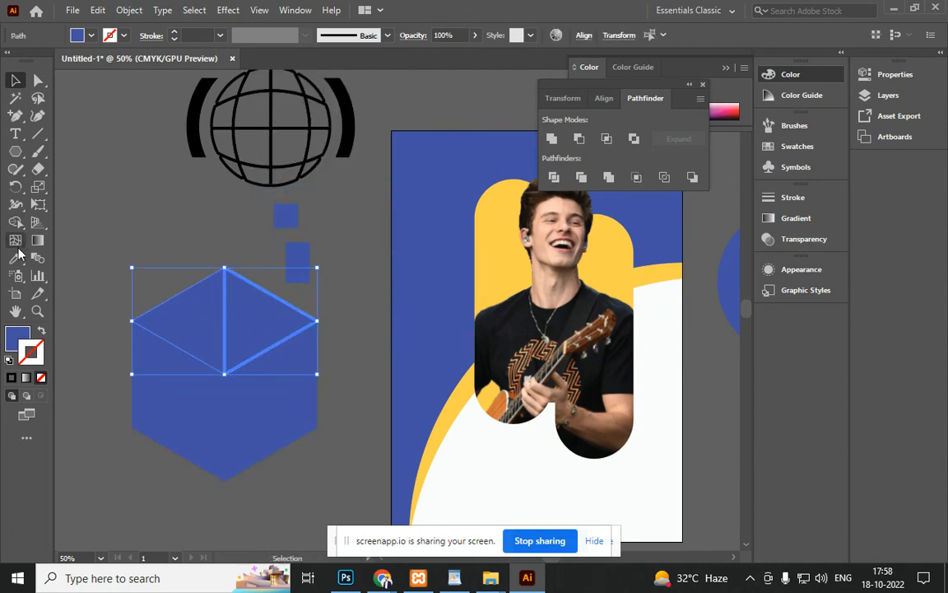
pyautogui.click(553, 173)
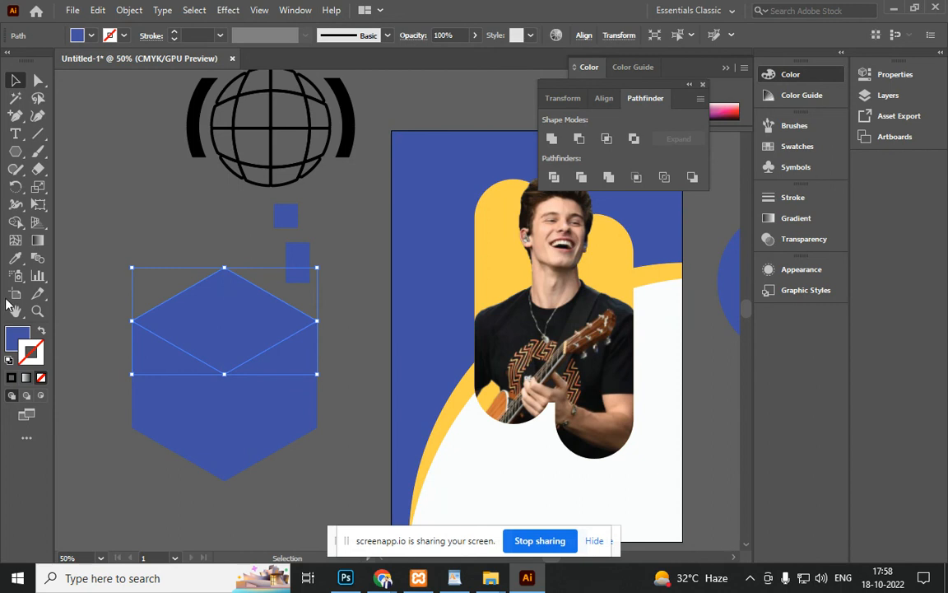
# Fill the cube's top face with a dark brown sampled by Eyedropper from the guitarist photo
pyautogui.click(15, 260)
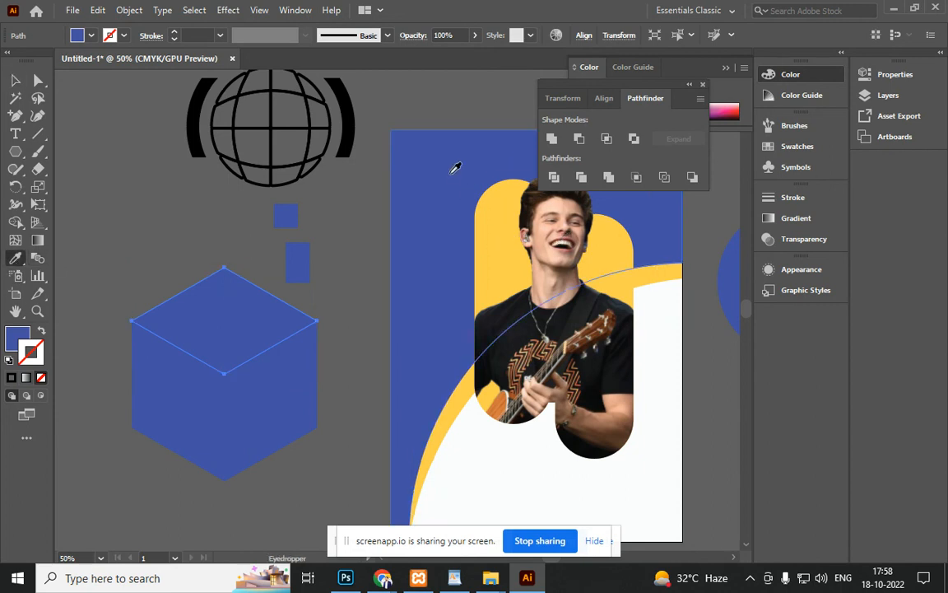
pyautogui.click(536, 397)
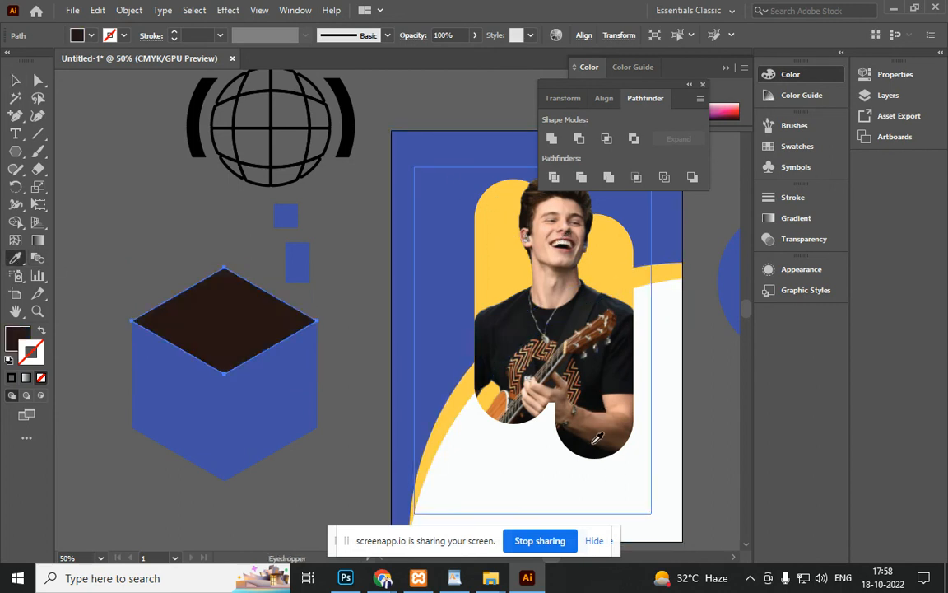
pyautogui.click(15, 80)
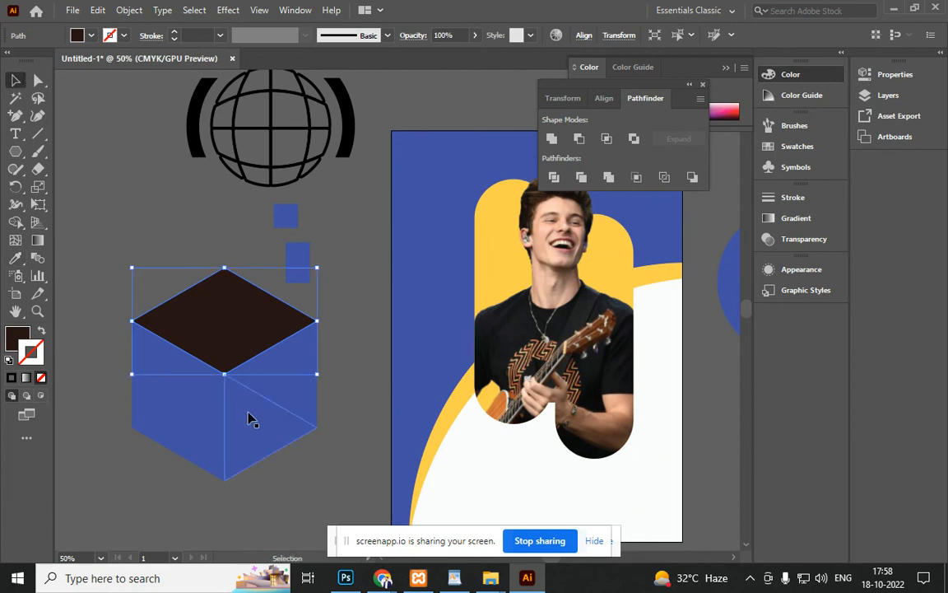
# Select the two triangles of the cube's right face and fill them with the flyer's yellow using the Eyedropper
pyautogui.click(274, 409)
pyautogui.keyDown('shift'); pyautogui.click(287, 398); pyautogui.keyUp('shift')
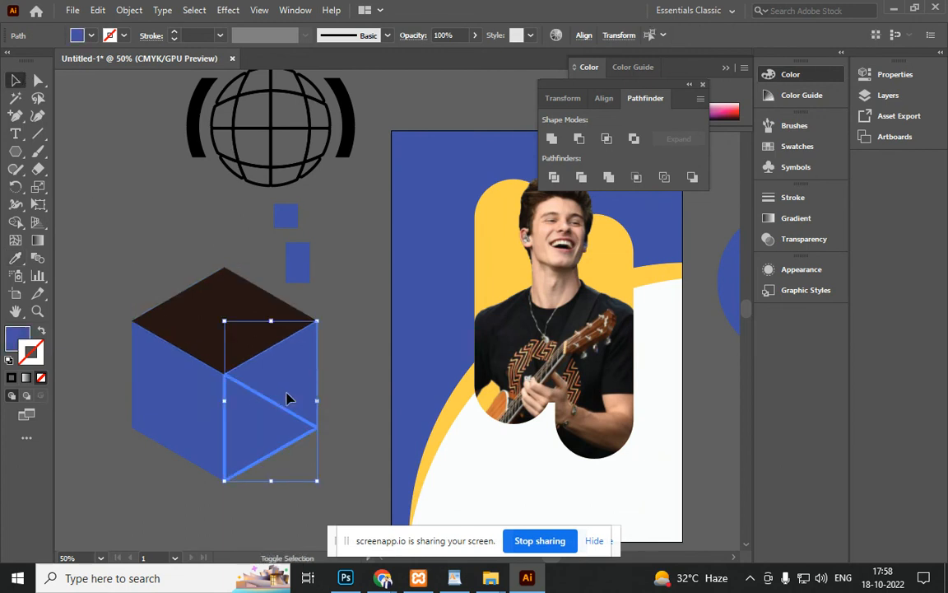
pyautogui.click(15, 259)
pyautogui.click(443, 217)
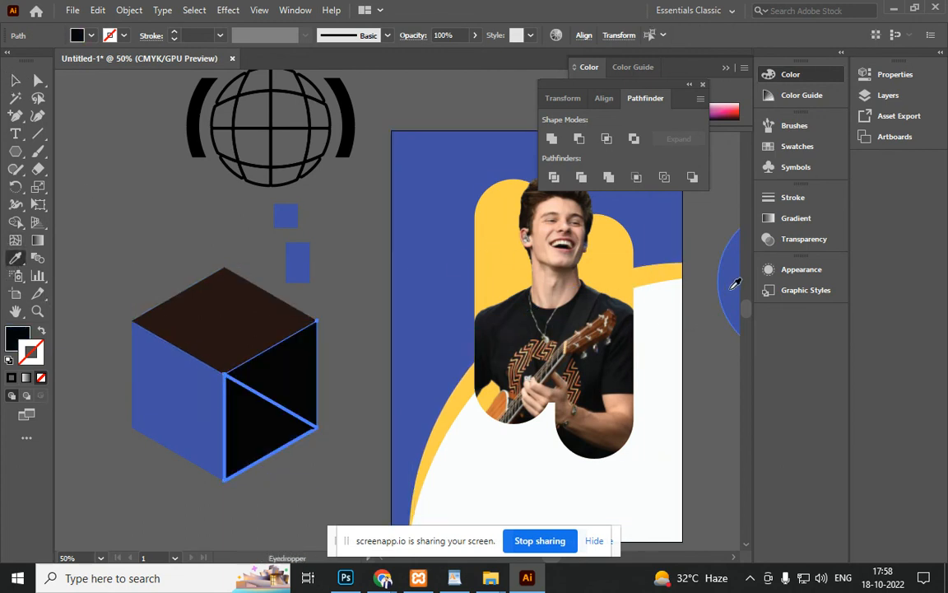
pyautogui.click(634, 293)
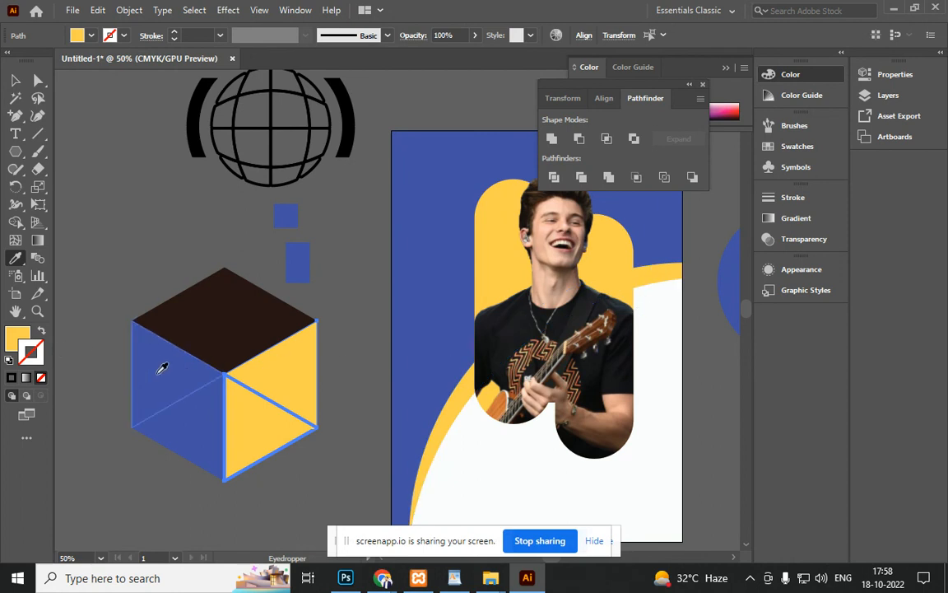
# Select the two triangles of the cube's left face and fill them with a skin-tone brown sampled from the photo
pyautogui.press('v')
pyautogui.click(210, 431)
pyautogui.keyDown('shift'); pyautogui.click(162, 381); pyautogui.keyUp('shift')
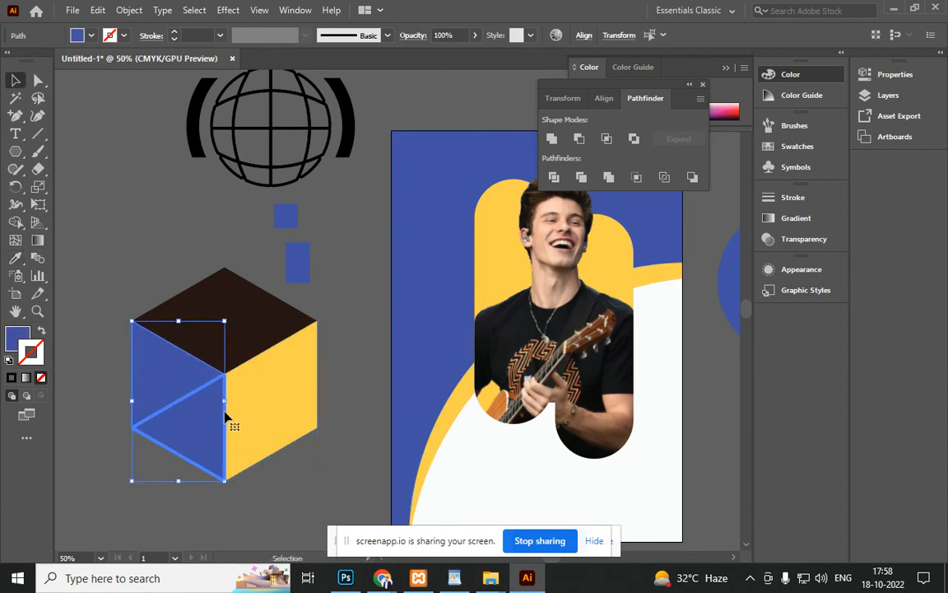
pyautogui.press('i')
pyautogui.click(485, 356)
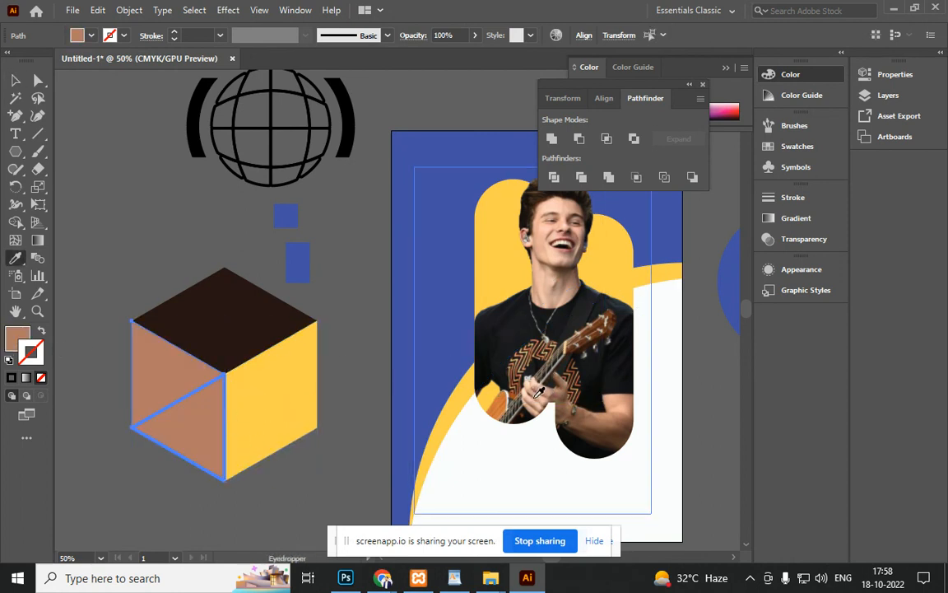
pyautogui.click(15, 79)
pyautogui.click(105, 358)
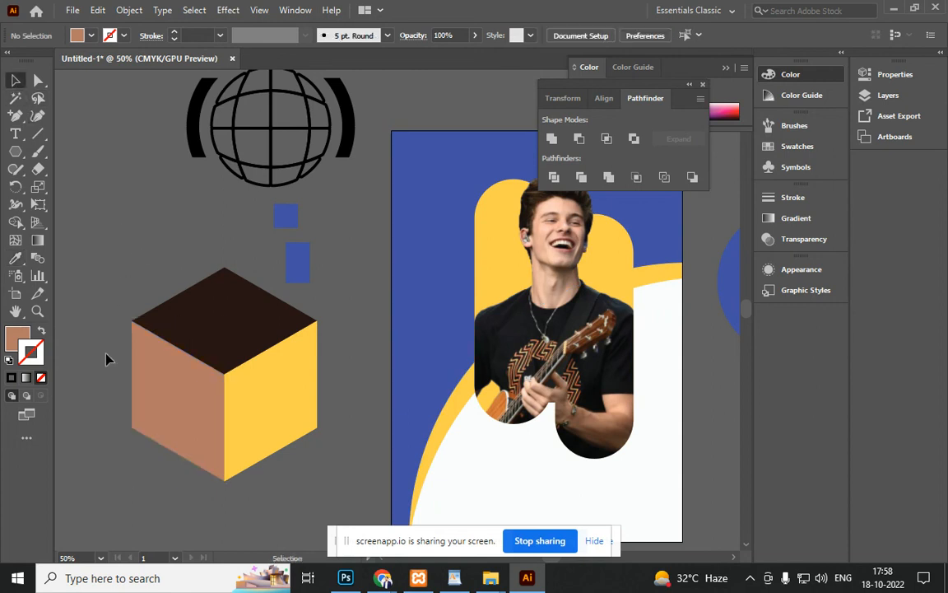
# Scale the whole cube down to about half its size around its centre
pyautogui.click(252, 430)
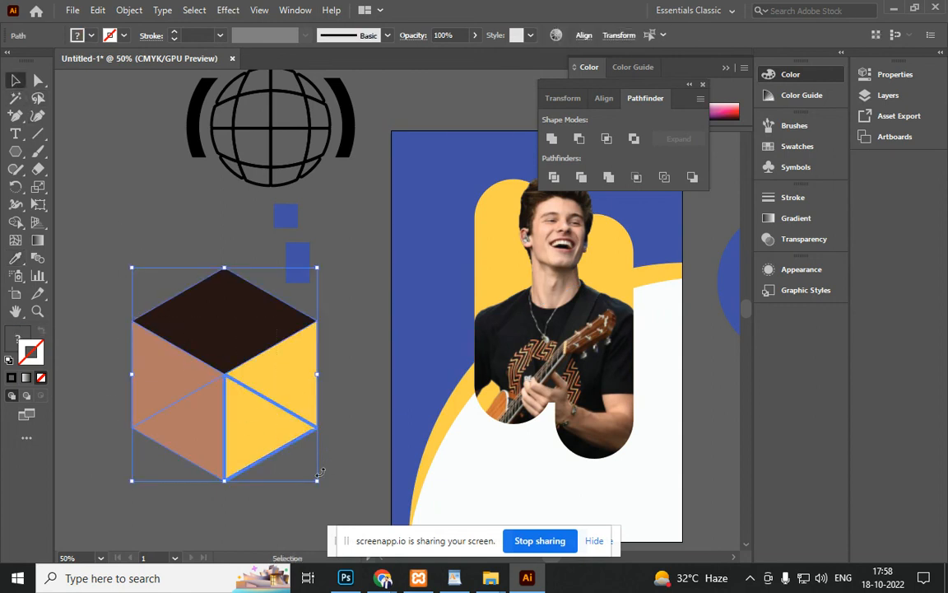
pyautogui.moveTo(317, 481); pyautogui.dragTo(272, 427)
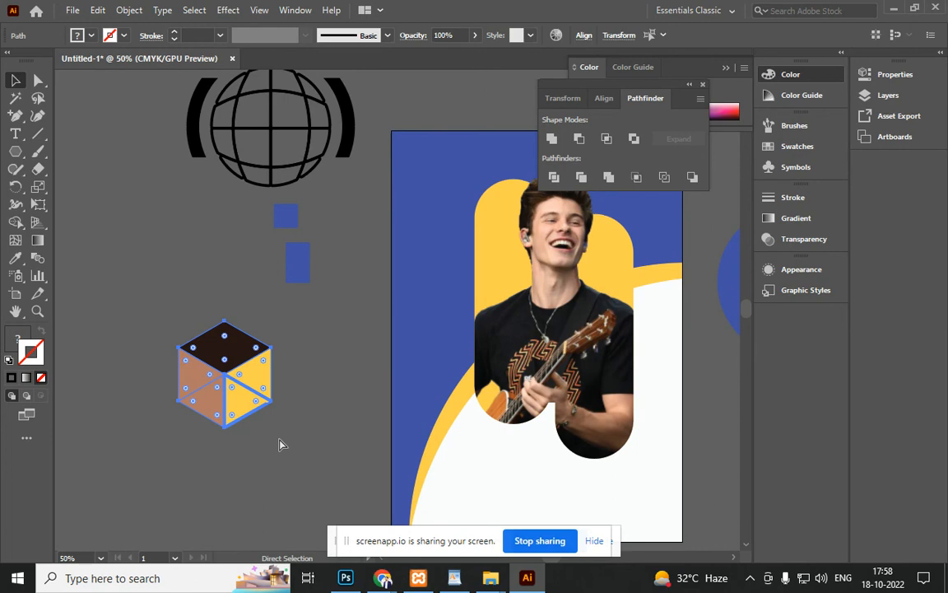
pyautogui.click(288, 466)
pyautogui.moveTo(253, 486); pyautogui.dragTo(491, 495)
pyautogui.scroll(-2, 483, 495)
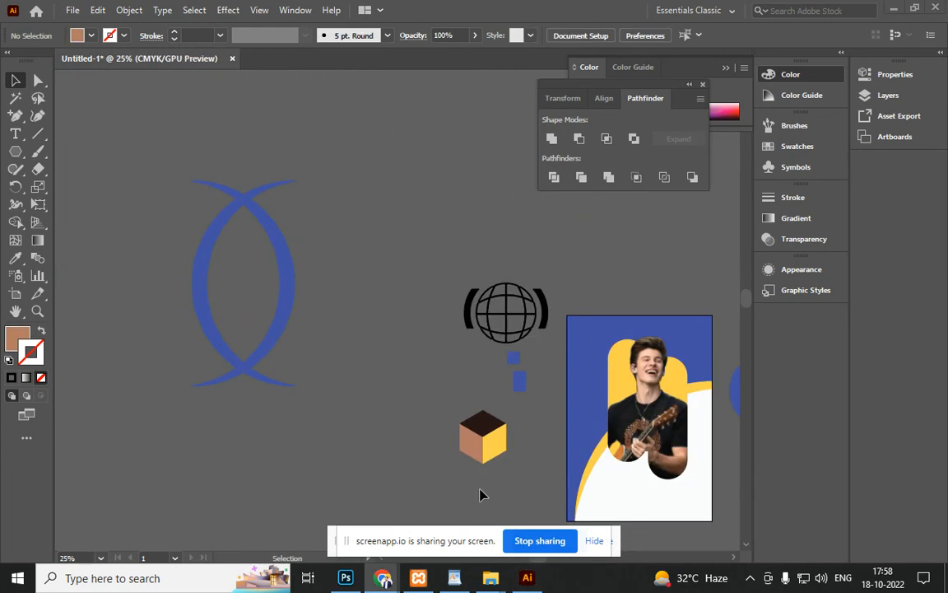
# Switch to Chrome and examine the infographic design image results, previewing several templates including one with coloured corner cards along a vertical line
pyautogui.hotkey('alt', 'Tab')
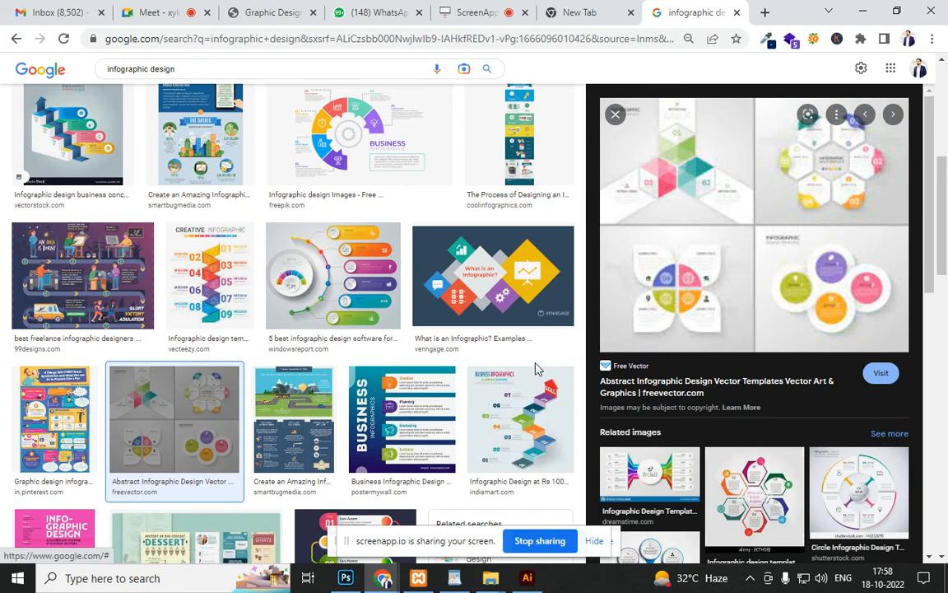
pyautogui.scroll(-2, 543, 375)
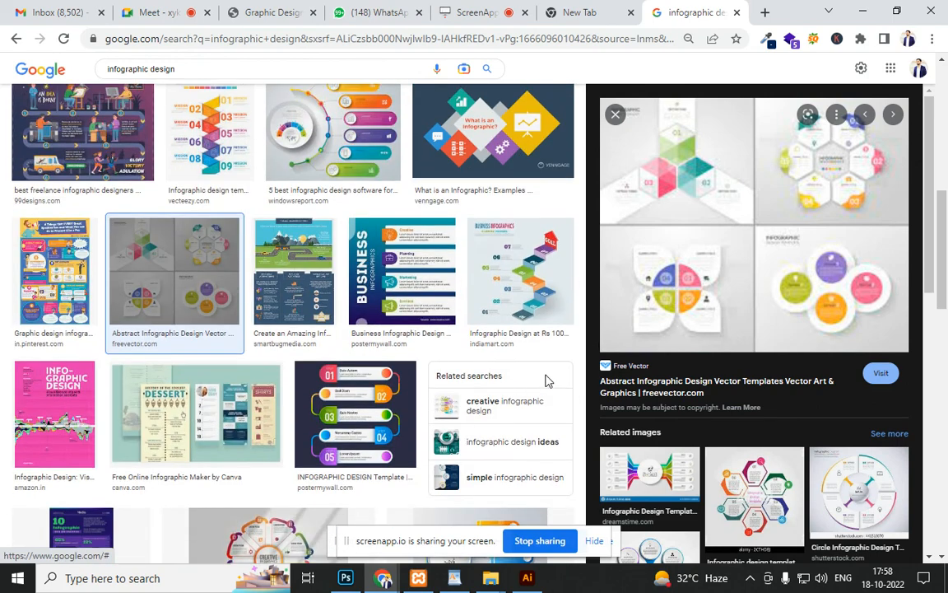
pyautogui.click(859, 492)
pyautogui.scroll(-4, 329, 403)
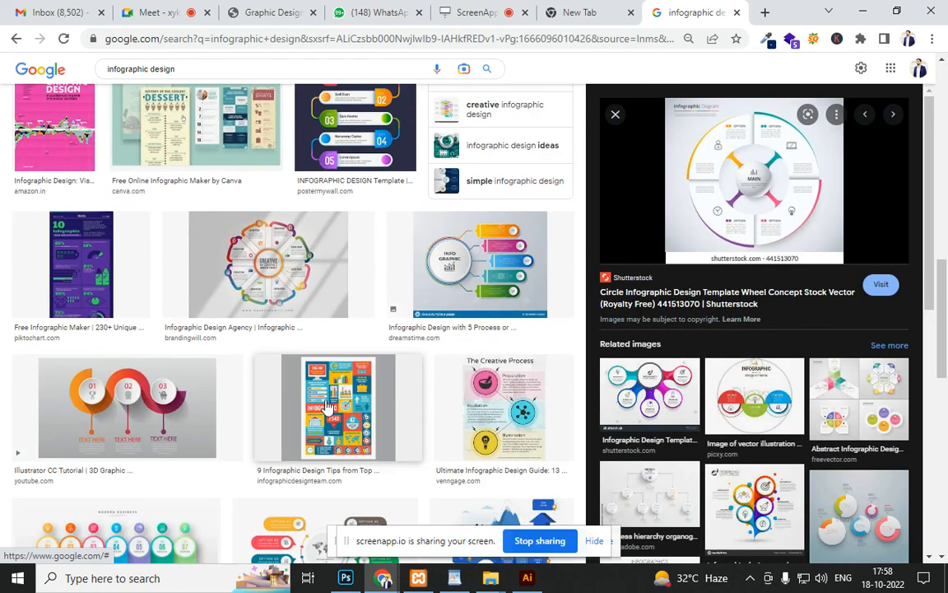
pyautogui.scroll(-3, 329, 403)
pyautogui.click(184, 213)
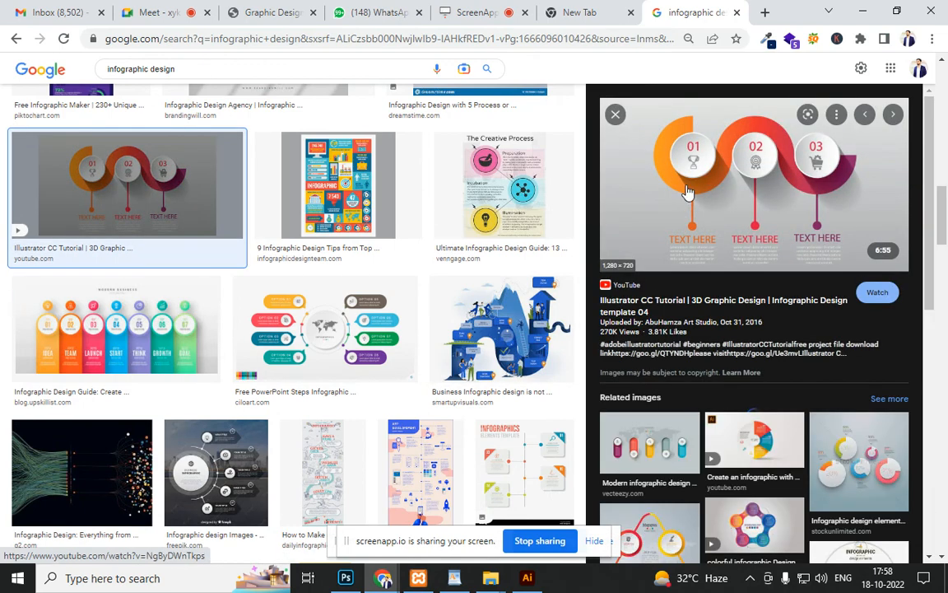
pyautogui.scroll(-2, 662, 271)
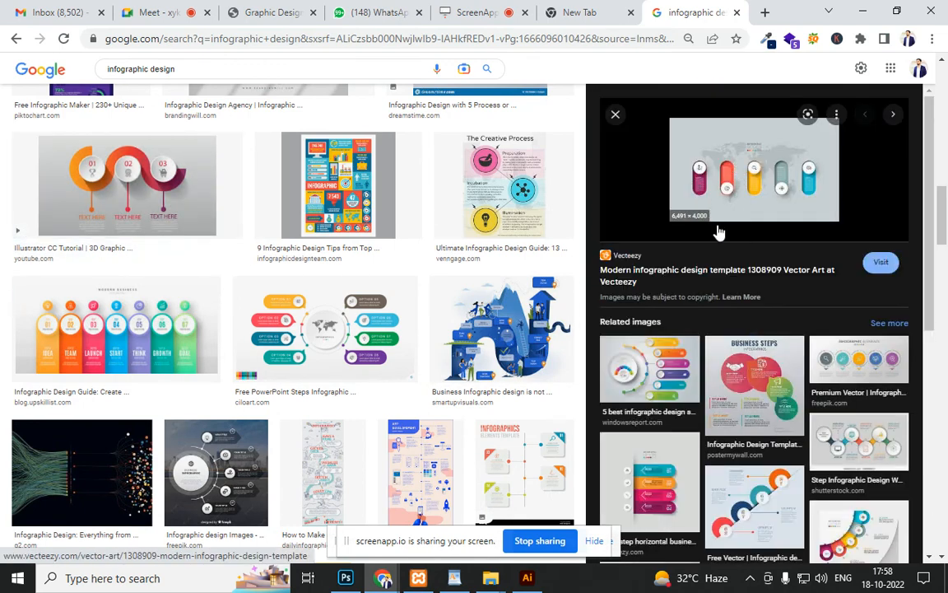
pyautogui.scroll(-2, 673, 317)
pyautogui.click(725, 354)
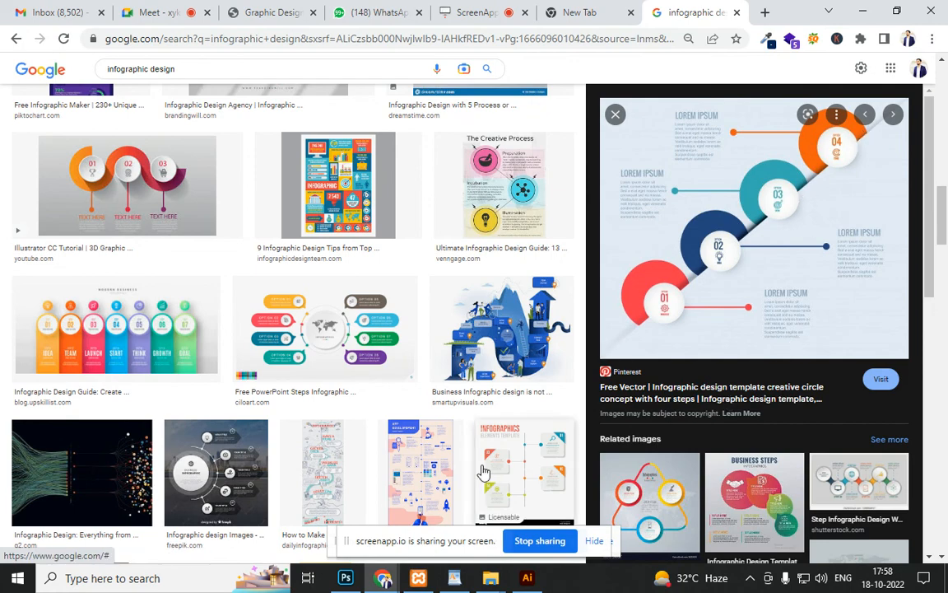
pyautogui.scroll(-1, 560, 466)
pyautogui.scroll(-2, 559, 465)
pyautogui.click(529, 353)
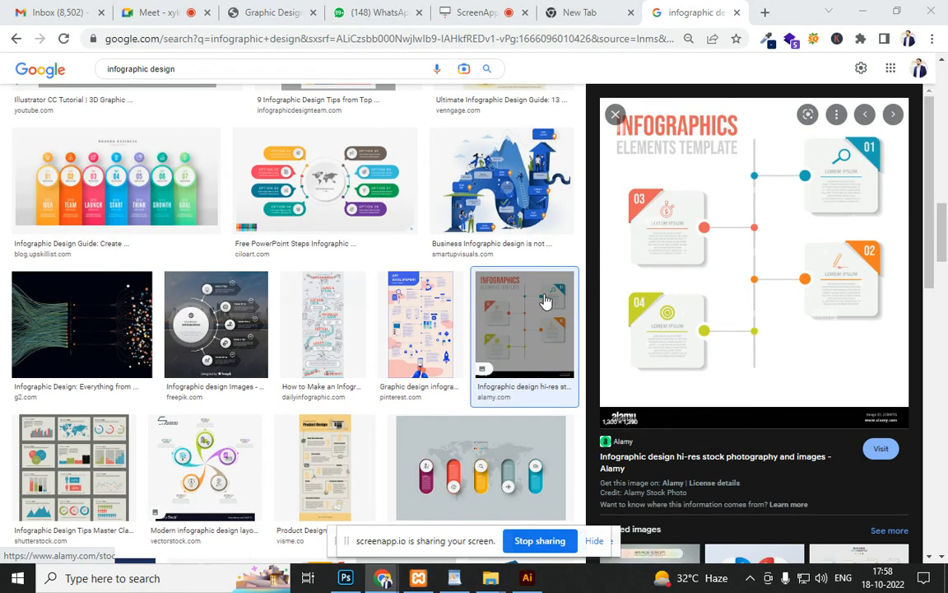
# Switch to Illustrator and draw a large brown rectangle with slightly rounded corners in the empty area left of the crossed blue arcs
pyautogui.hotkey('alt', 'Tab')
pyautogui.moveTo(247, 370); pyautogui.dragTo(668, 426)
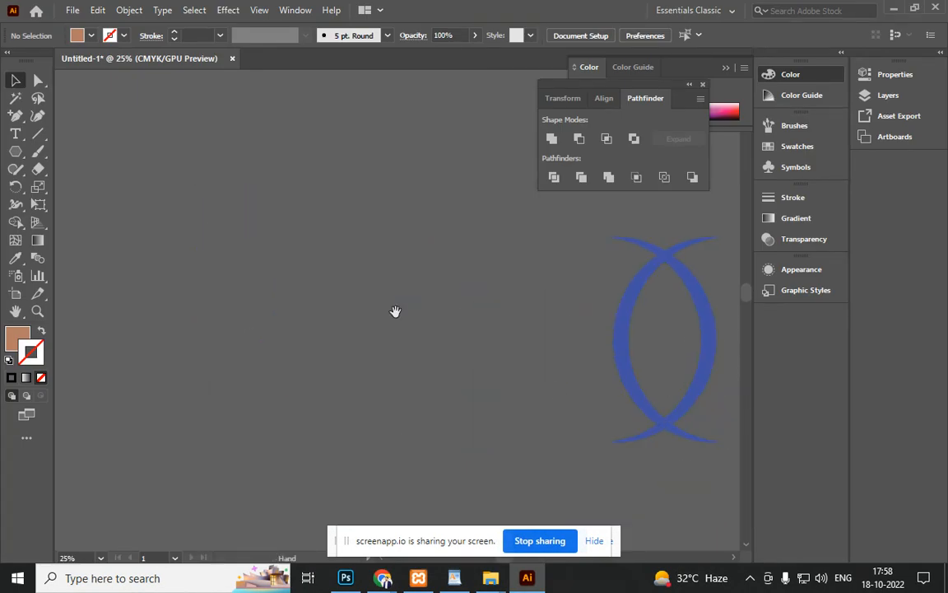
pyautogui.click(18, 151)
pyautogui.click(74, 153)
pyautogui.moveTo(263, 168); pyautogui.dragTo(492, 410)
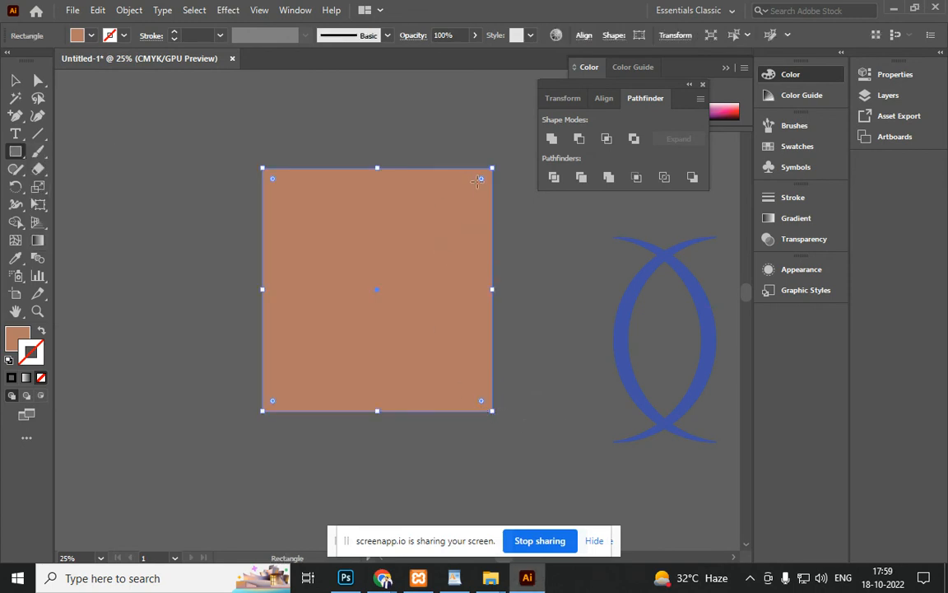
pyautogui.moveTo(477, 183); pyautogui.dragTo(475, 187)
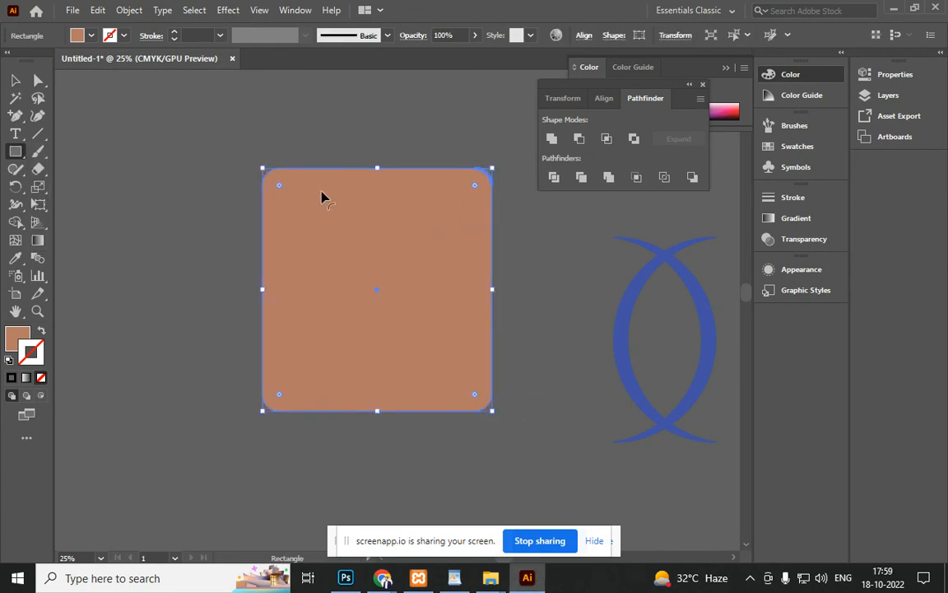
# Draw a diagonal line about 319 mm long across the upper-left corner of the rounded rectangle
pyautogui.click(41, 136)
pyautogui.click(15, 80)
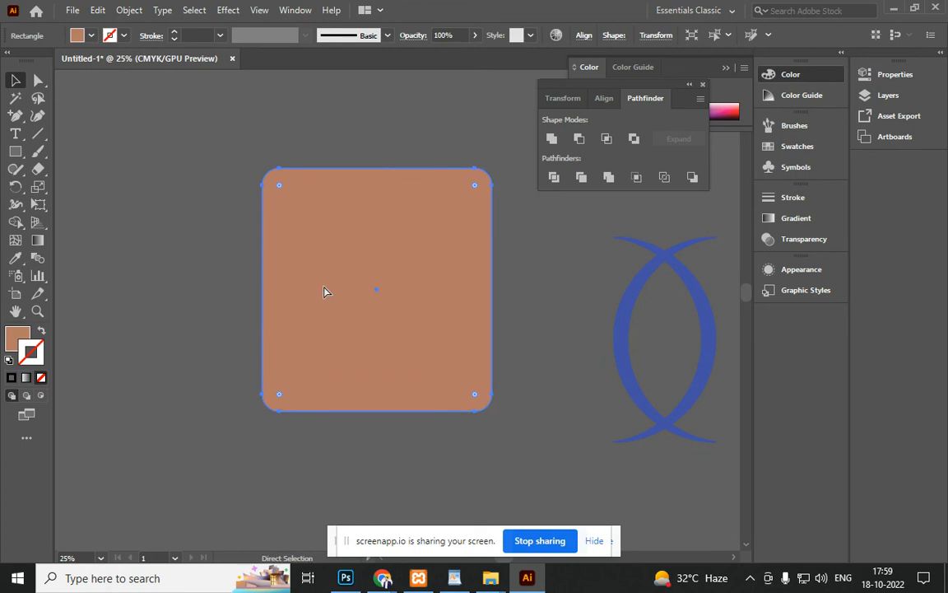
pyautogui.click(42, 135)
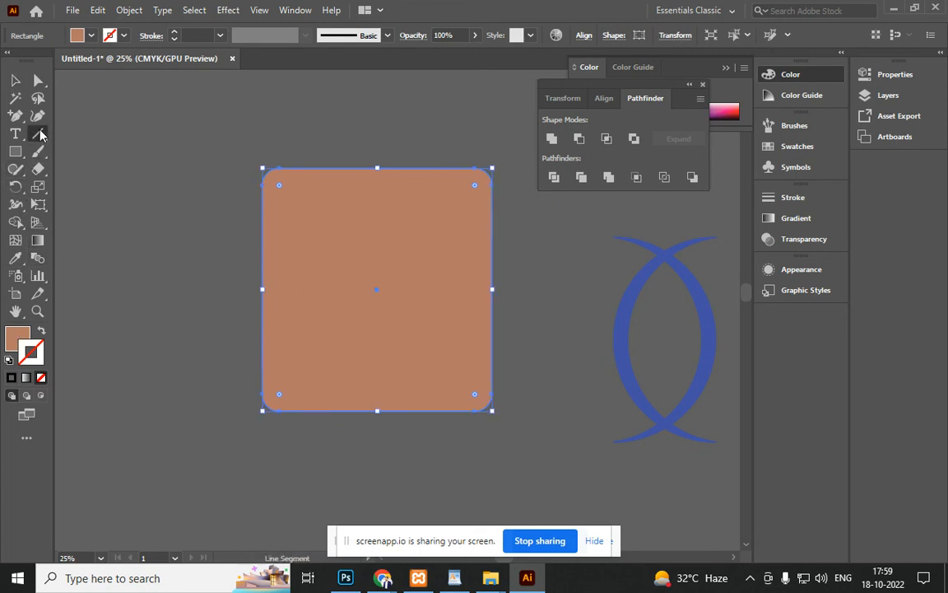
pyautogui.moveTo(369, 142); pyautogui.dragTo(205, 289)
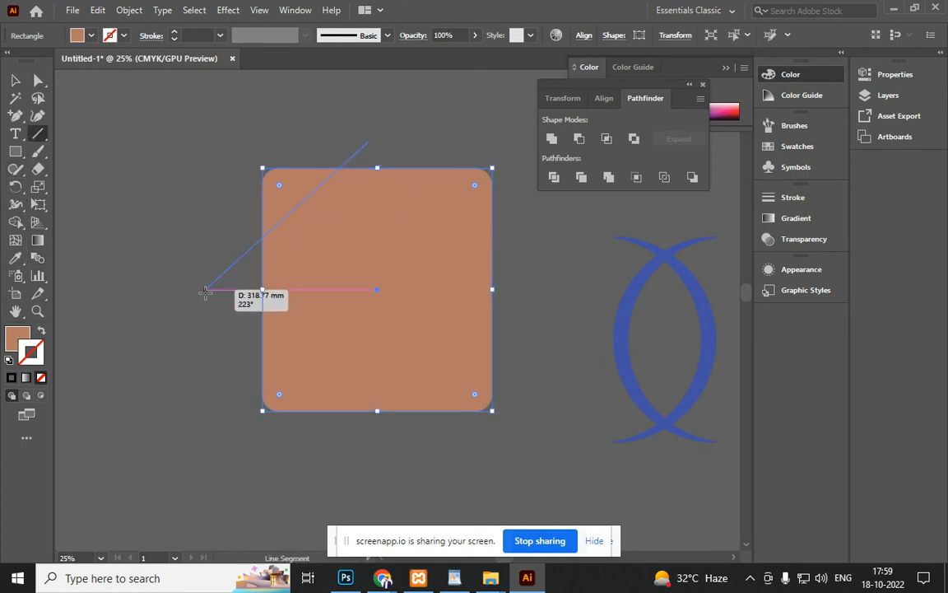
pyautogui.click(16, 80)
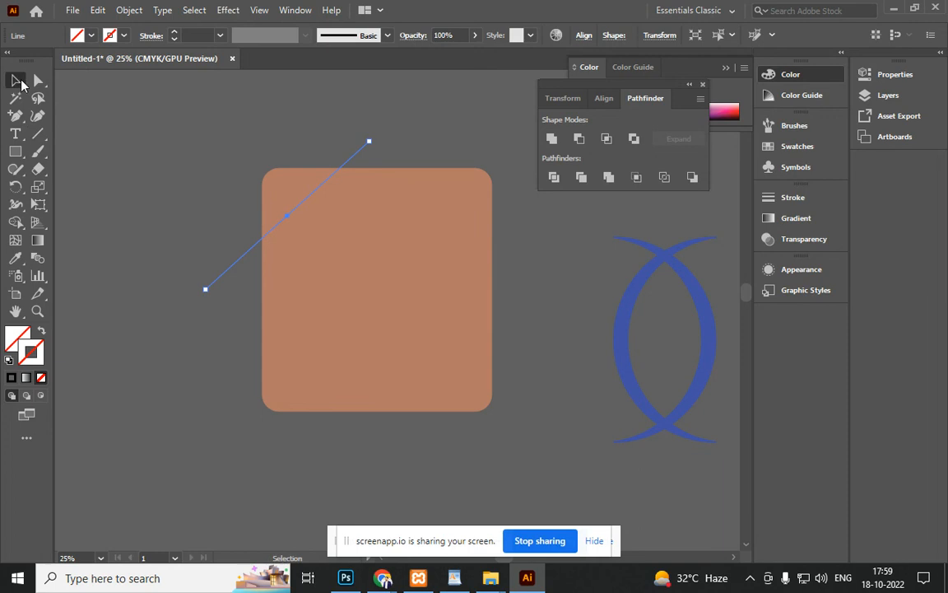
# Split the rounded rectangle along the diagonal line with Pathfinder Divide and ungroup the resulting pieces
pyautogui.keyDown('shift'); pyautogui.click(366, 264); pyautogui.keyUp('shift')
pyautogui.click(554, 178)
pyautogui.rightClick(389, 260)
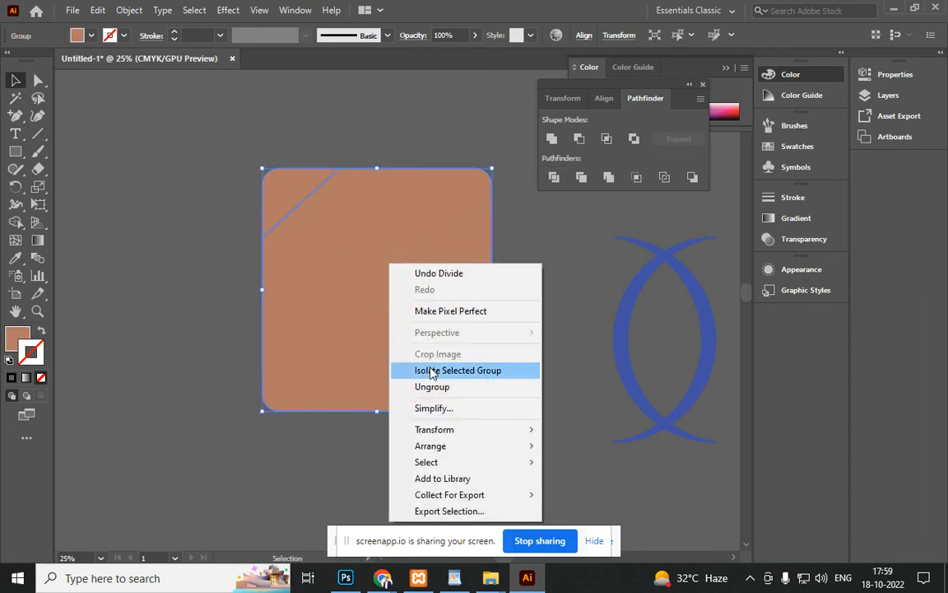
pyautogui.click(414, 387)
pyautogui.click(547, 375)
pyautogui.moveTo(412, 302); pyautogui.dragTo(546, 388)
pyautogui.press('Delete')
# Fill the cut-off corner piece with light beige and shift it slightly up and left of the card
pyautogui.click(293, 200)
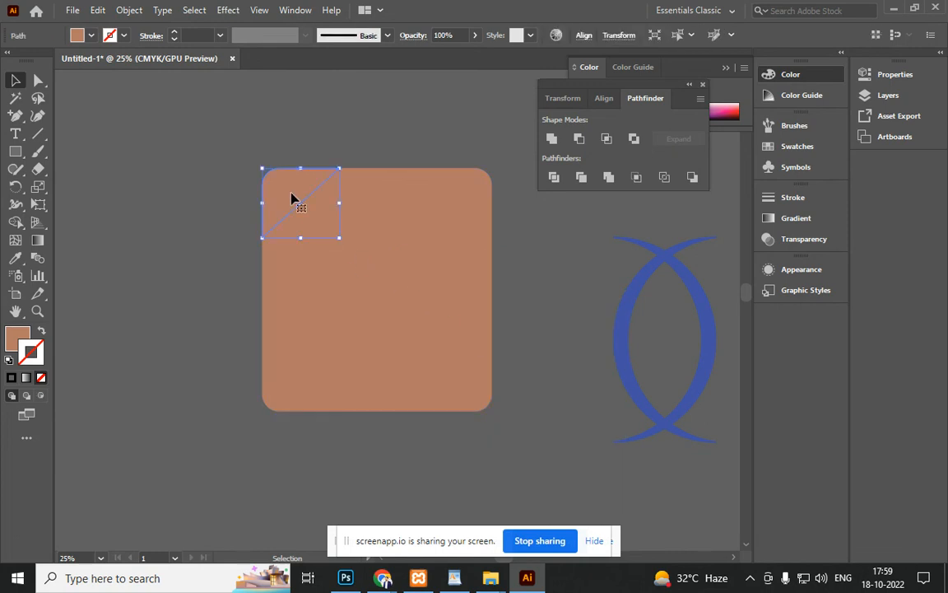
pyautogui.doubleClick(13, 338)
pyautogui.click(419, 200)
pyautogui.click(732, 177)
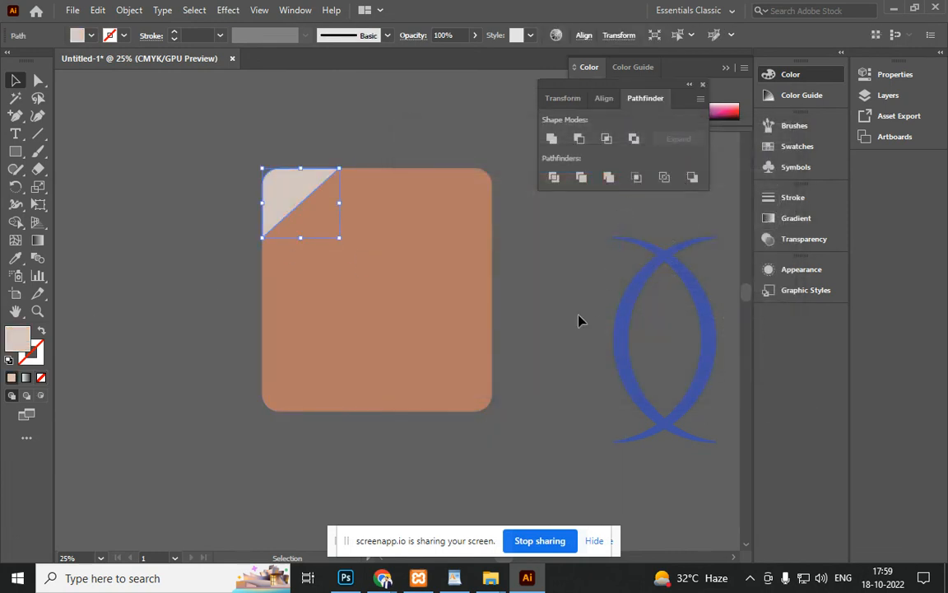
pyautogui.moveTo(284, 210); pyautogui.dragTo(281, 208)
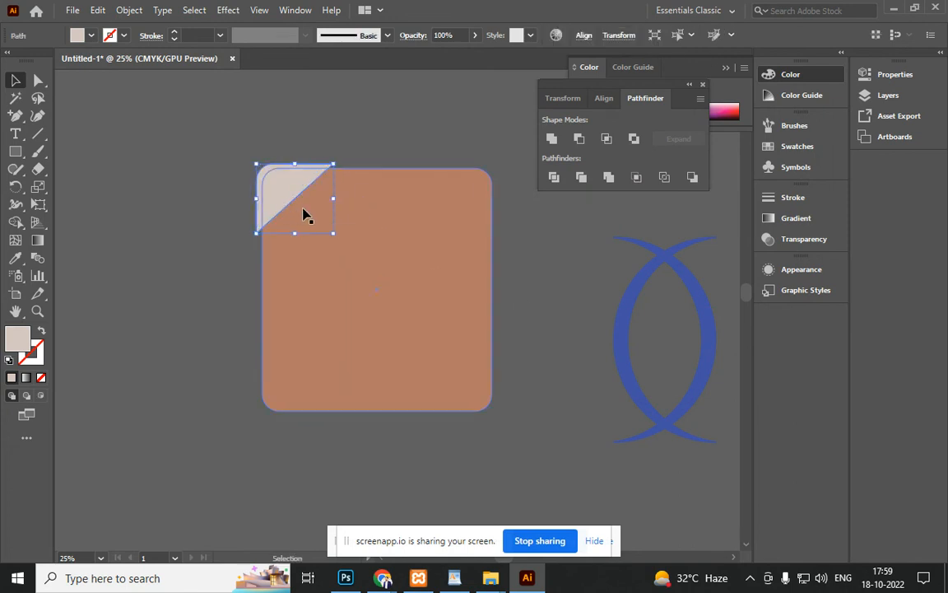
pyautogui.click(498, 301)
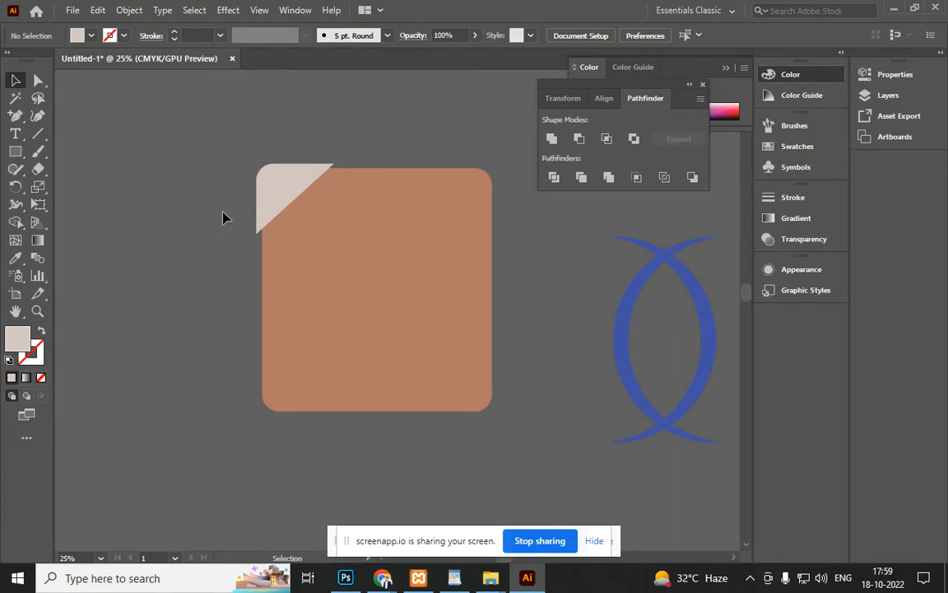
# Draw a long vertical line along the left edge of the beige corner piece and give it a light beige stroke
pyautogui.click(37, 134)
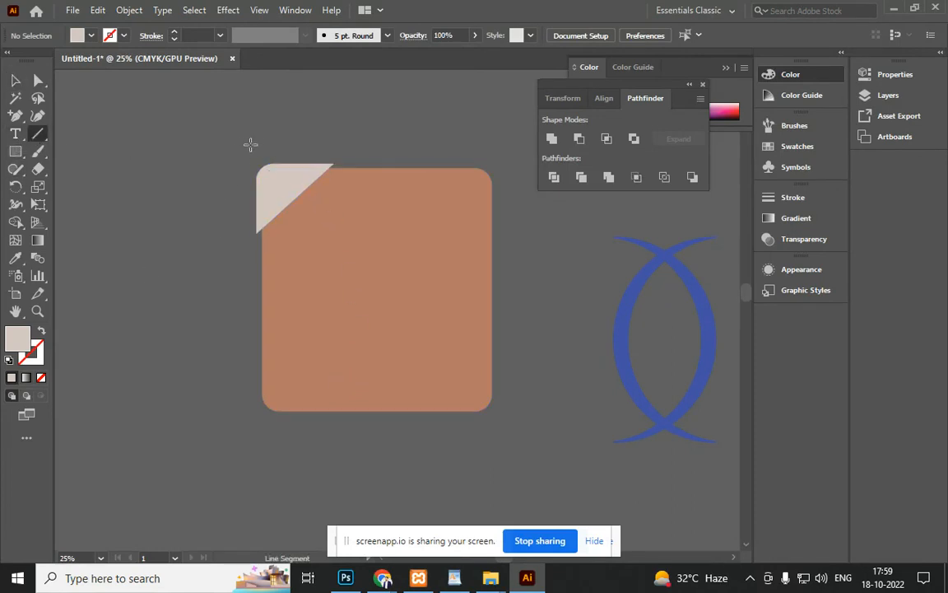
pyautogui.moveTo(255, 115); pyautogui.dragTo(236, 511)
pyautogui.click(36, 358)
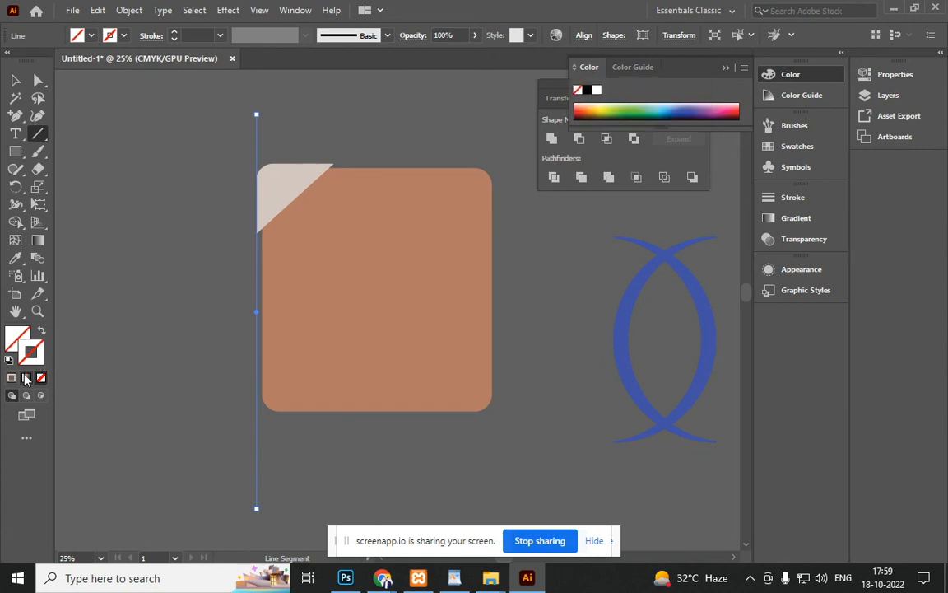
pyautogui.click(13, 378)
# Set the vertical line's stroke weight to 10 pt
pyautogui.click(174, 33)
pyautogui.click(174, 32)
pyautogui.click(173, 33)
pyautogui.click(173, 32)
pyautogui.click(174, 32)
pyautogui.click(174, 32)
pyautogui.click(174, 32)
pyautogui.click(174, 32)
pyautogui.click(174, 32)
pyautogui.press('v')
pyautogui.click(159, 218)
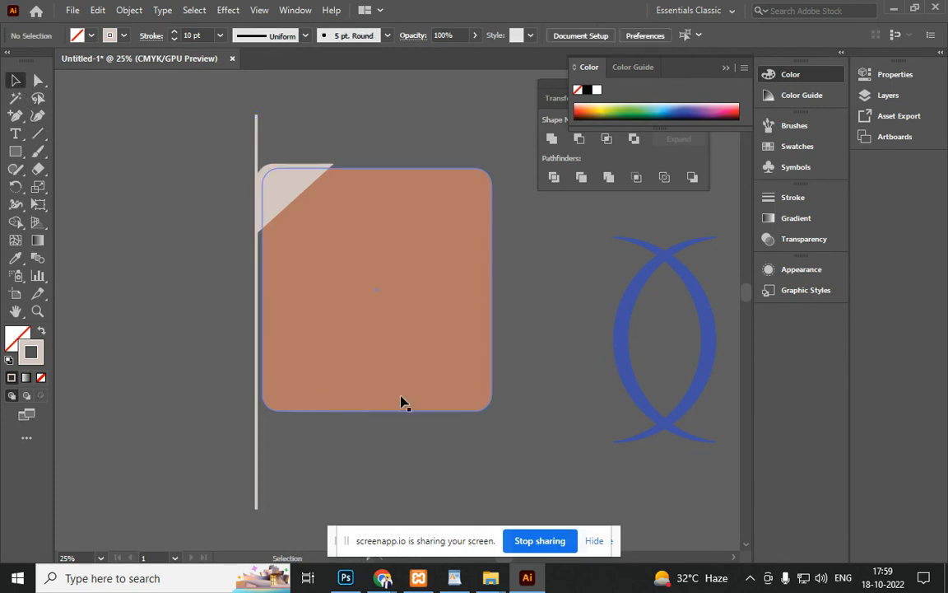